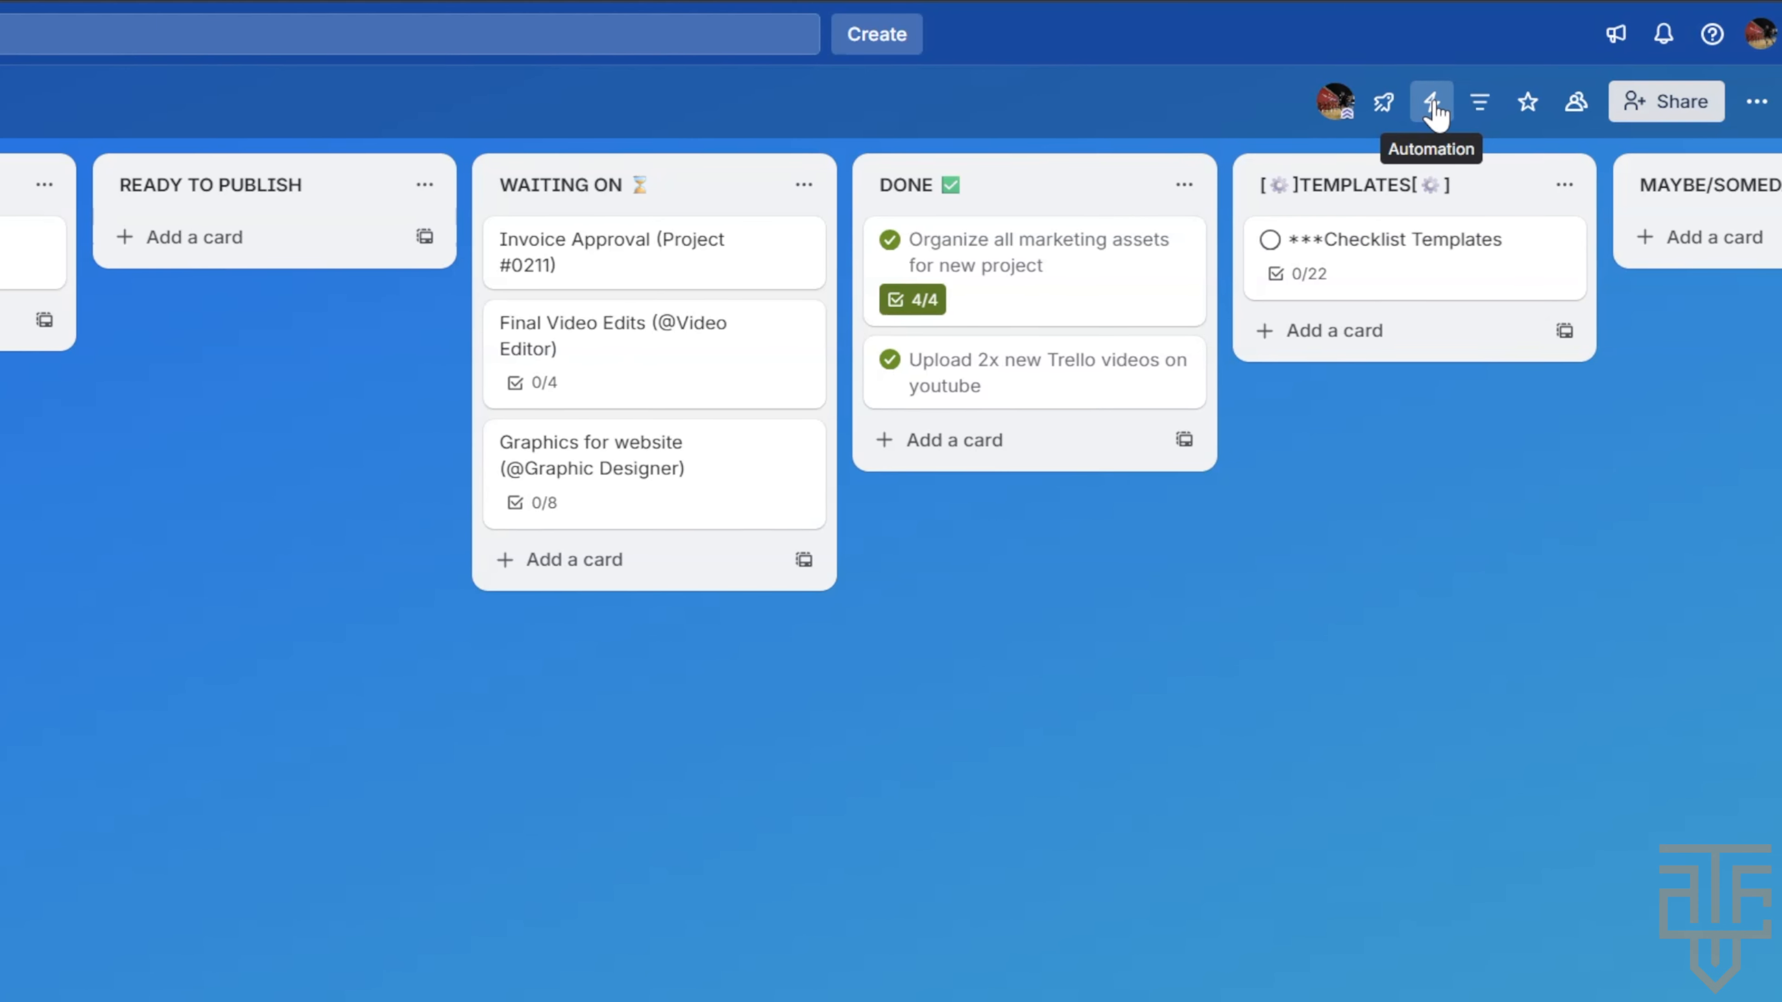
- Start a new rule in the board's automation rules and begin adding its trigger
left_click(1433, 105)
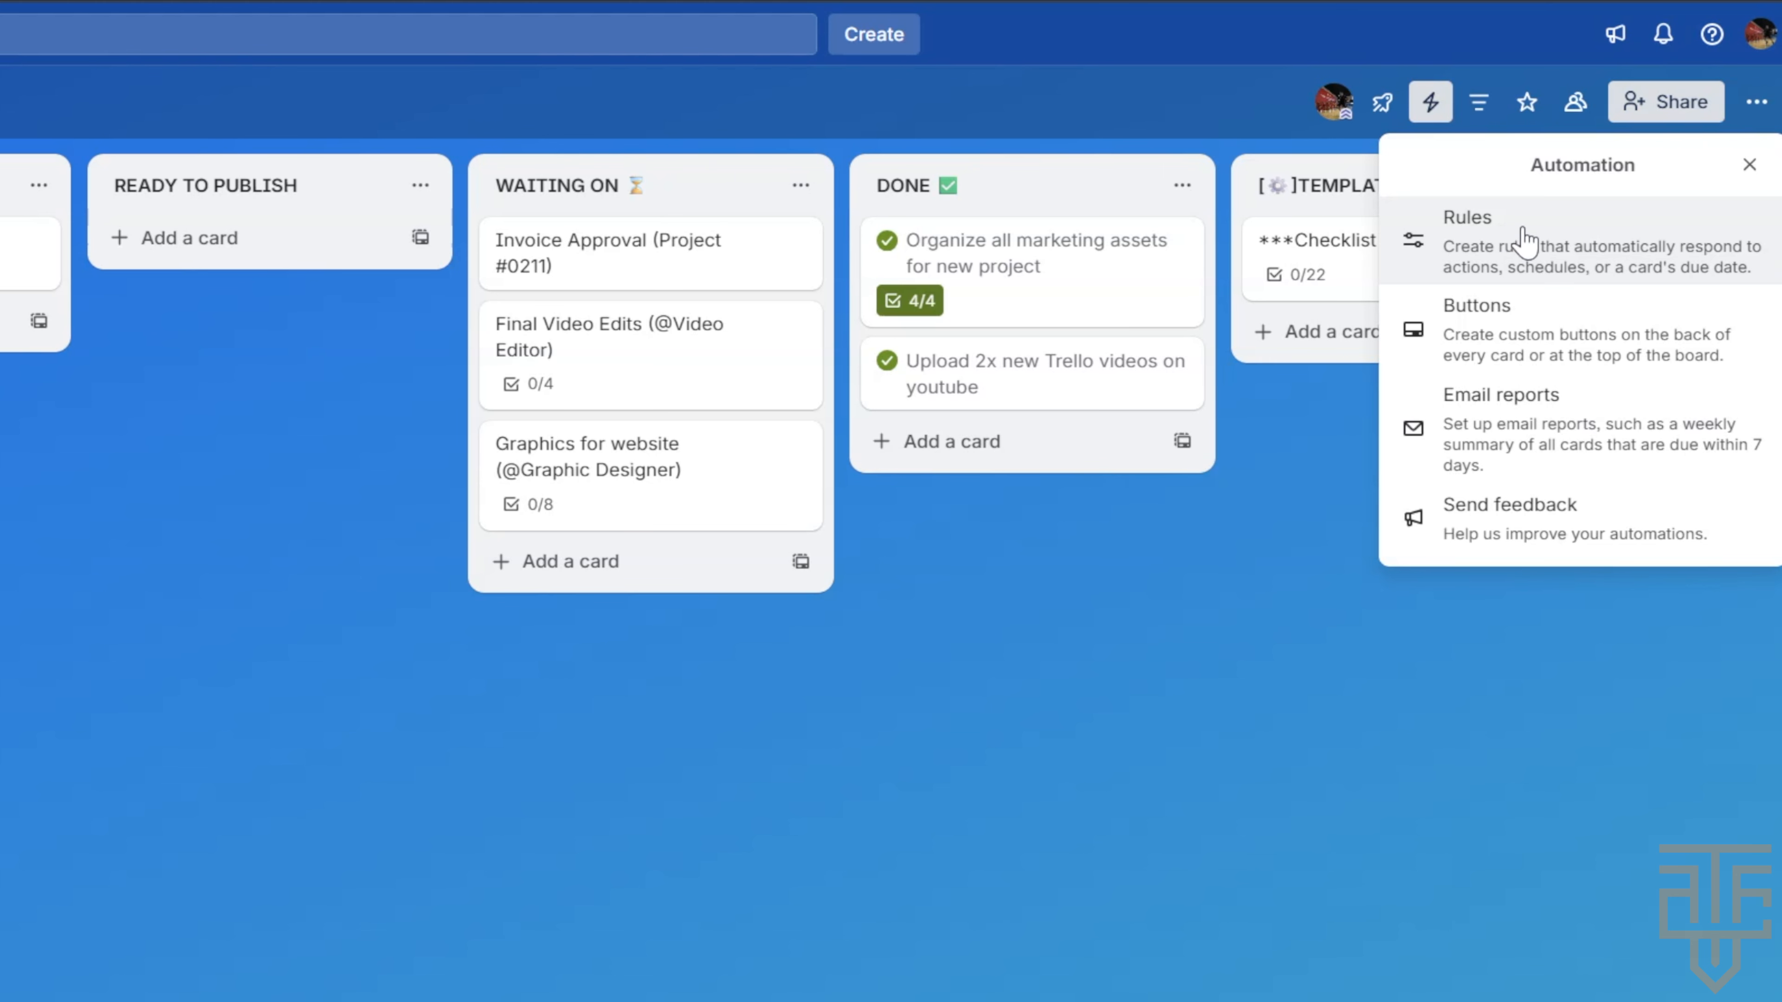
left_click(1522, 242)
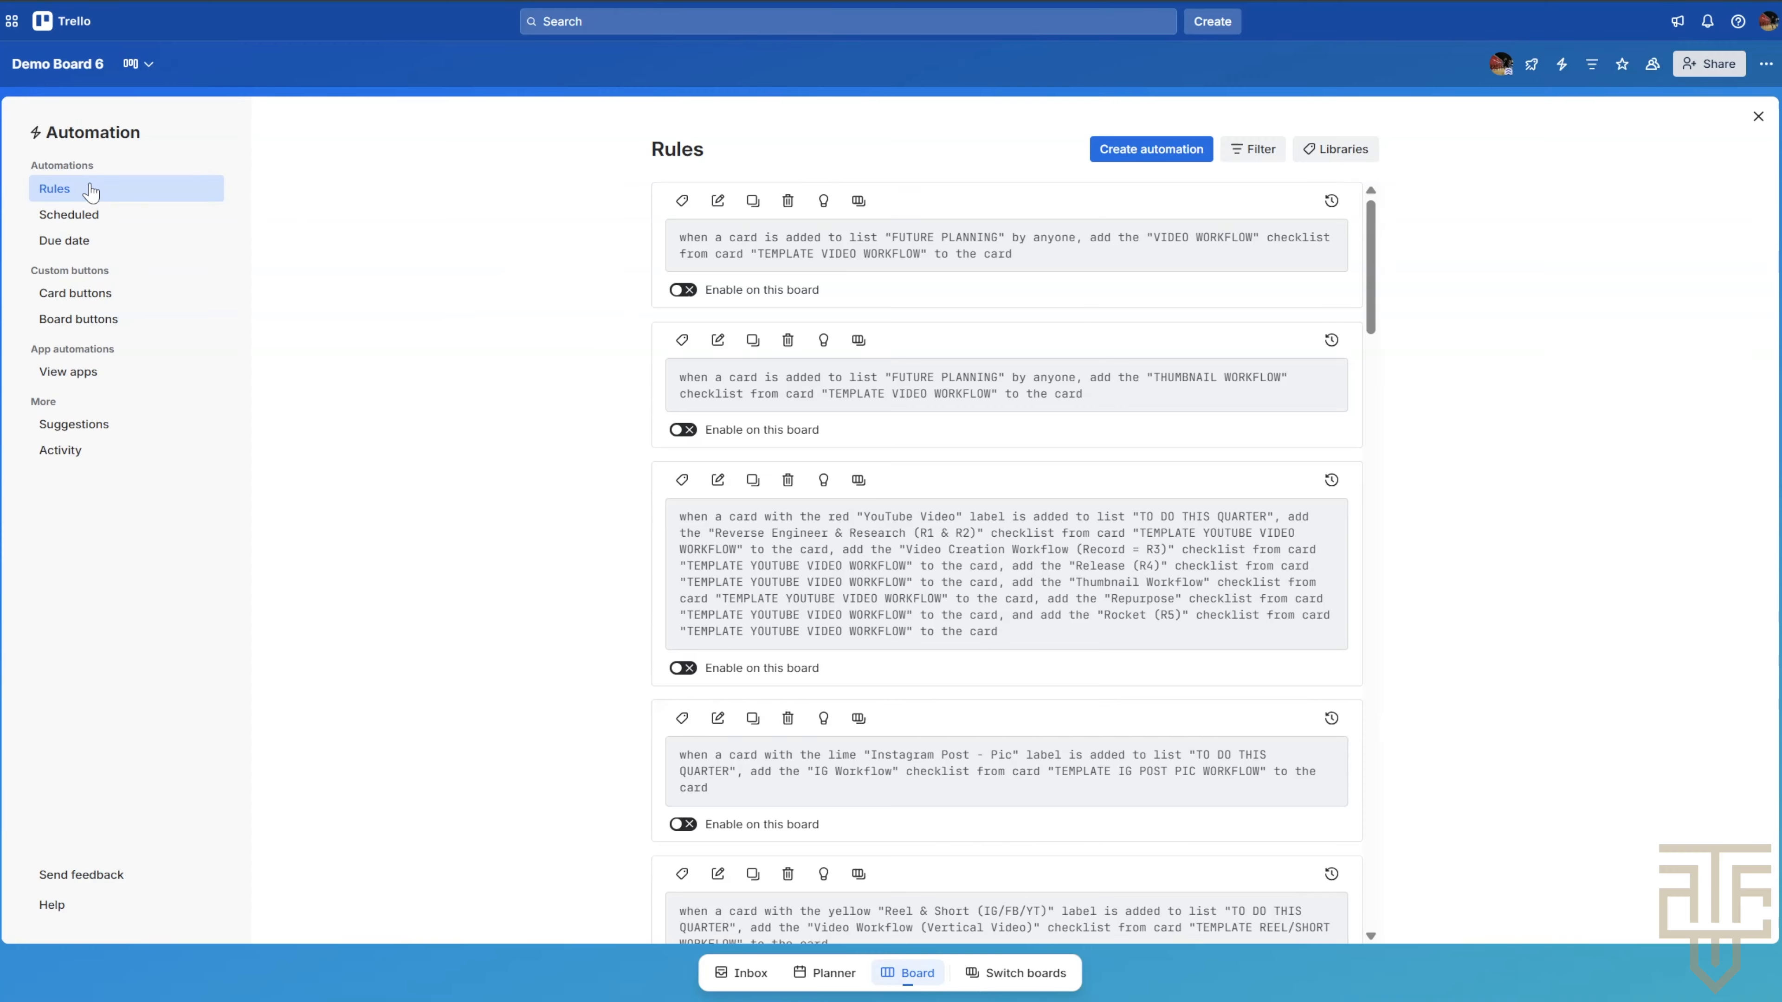
double_click(664, 150)
left_click(788, 149)
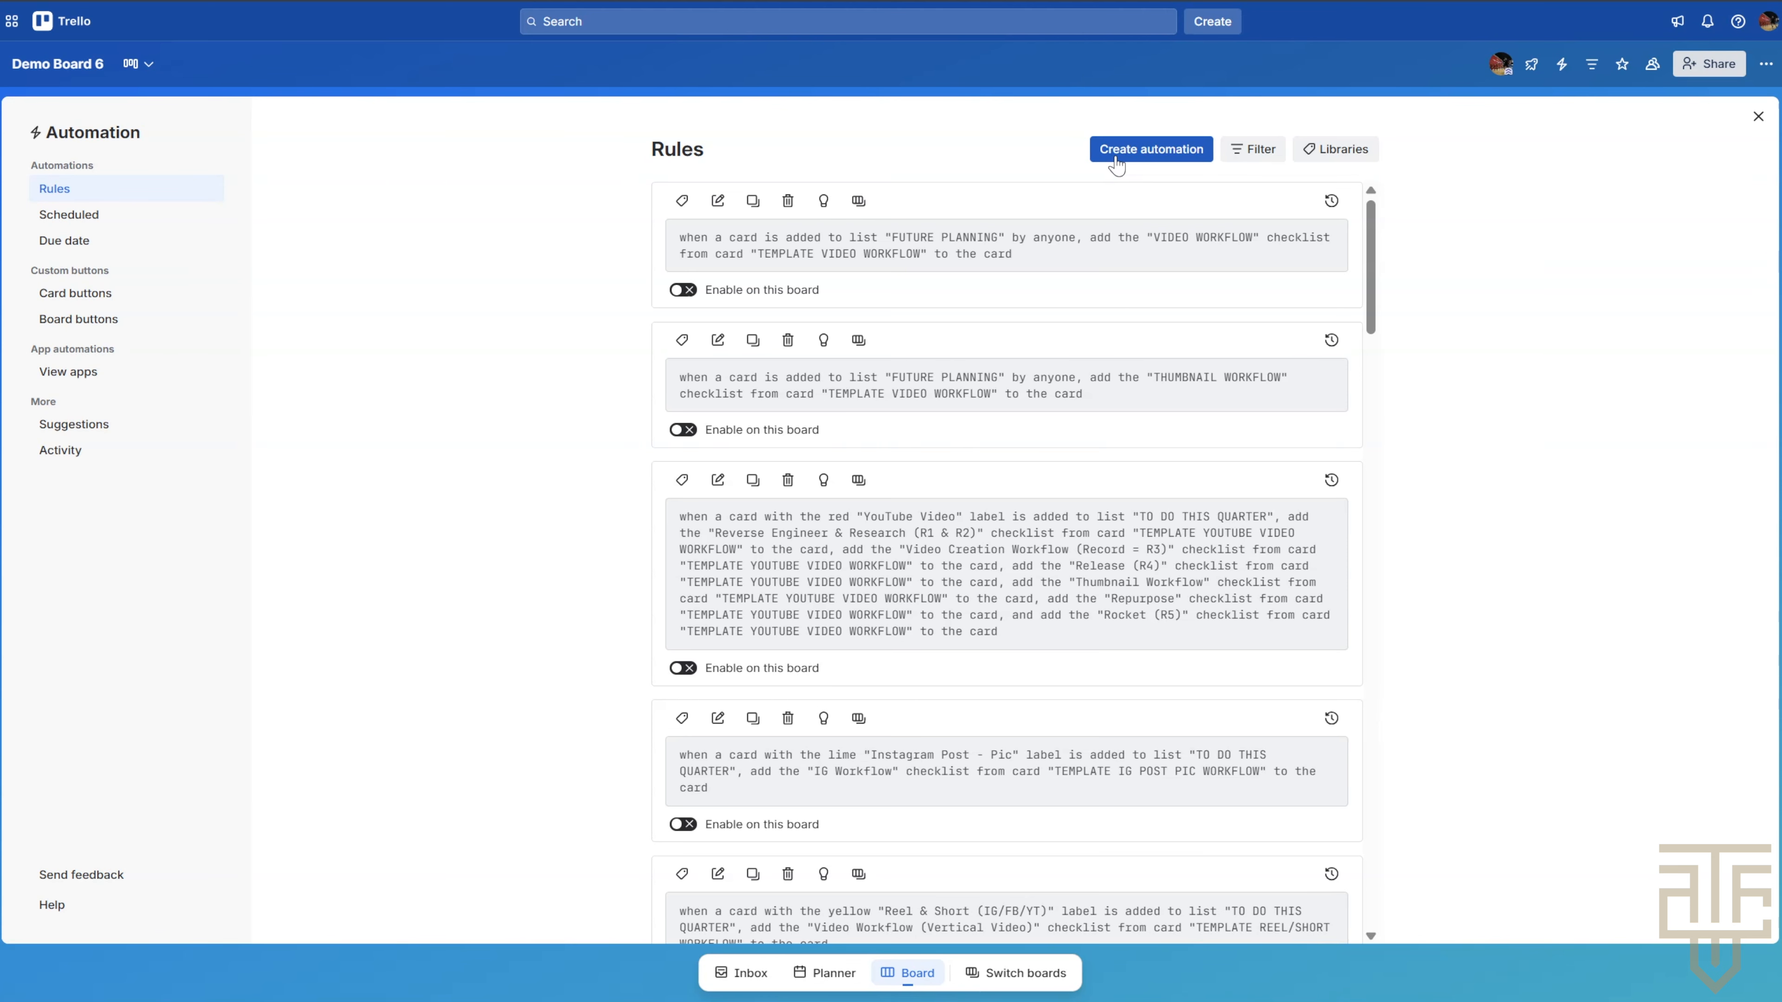
left_click(1116, 164)
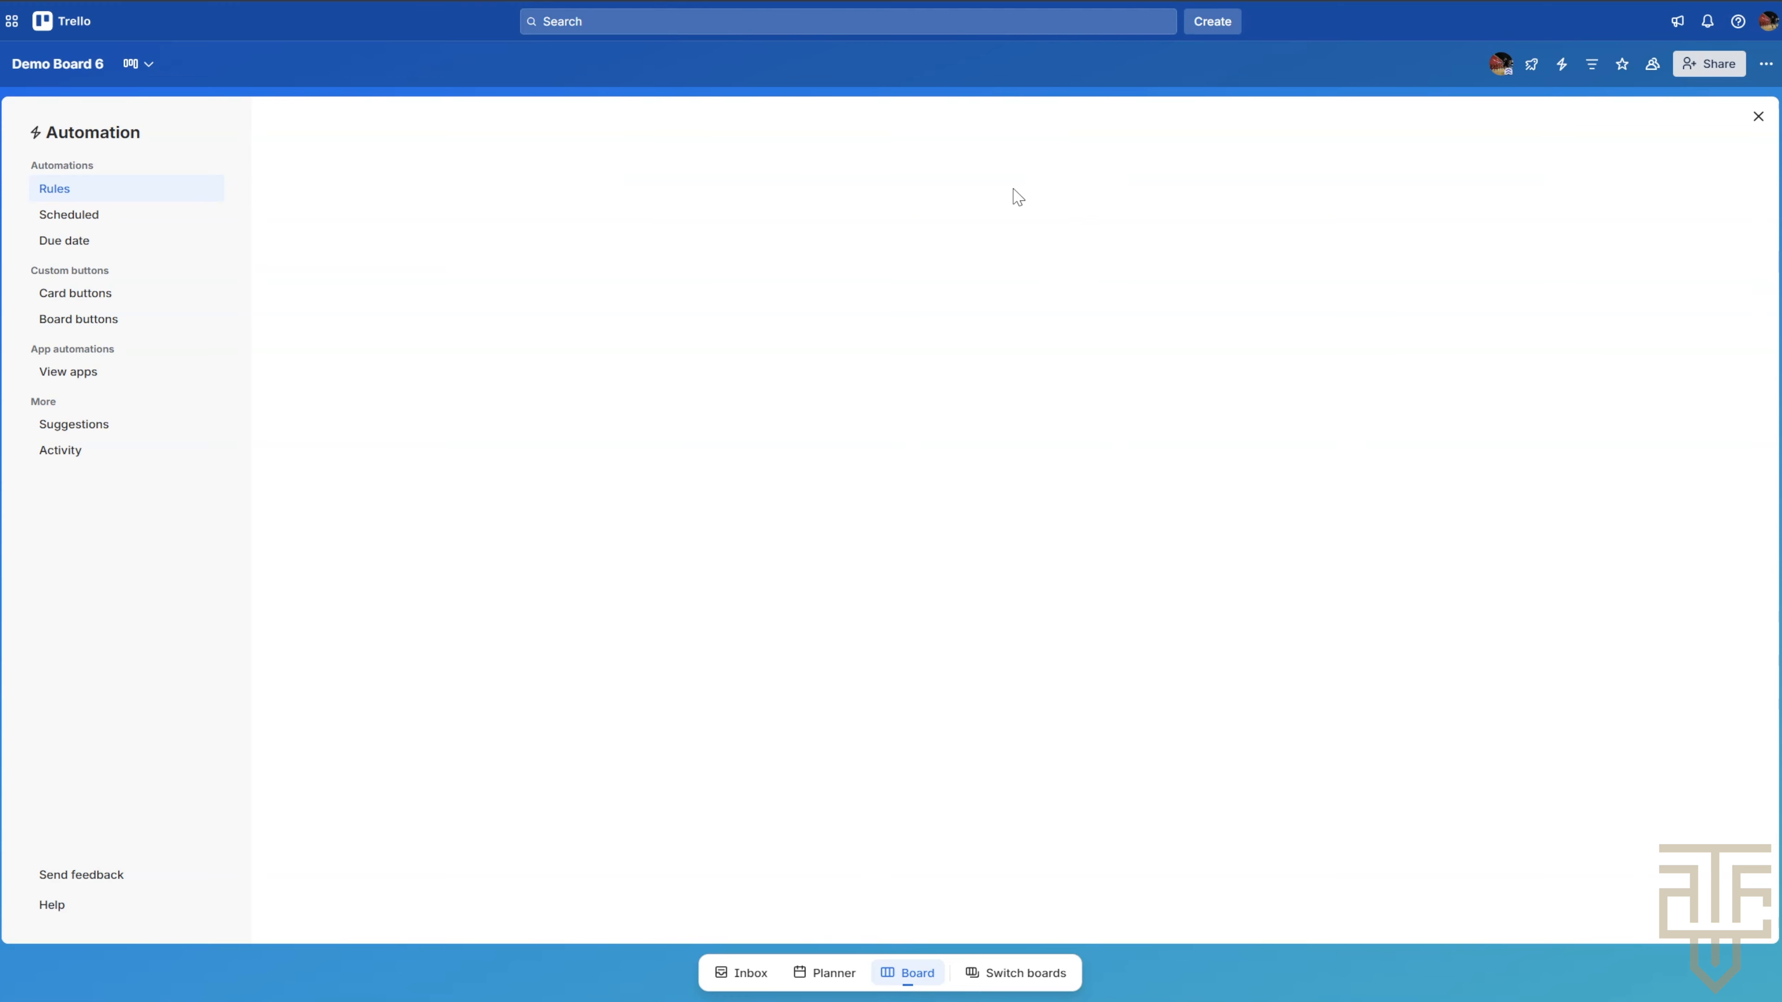
left_click_drag(614, 214, 703, 214)
left_click(705, 242)
left_click(931, 342)
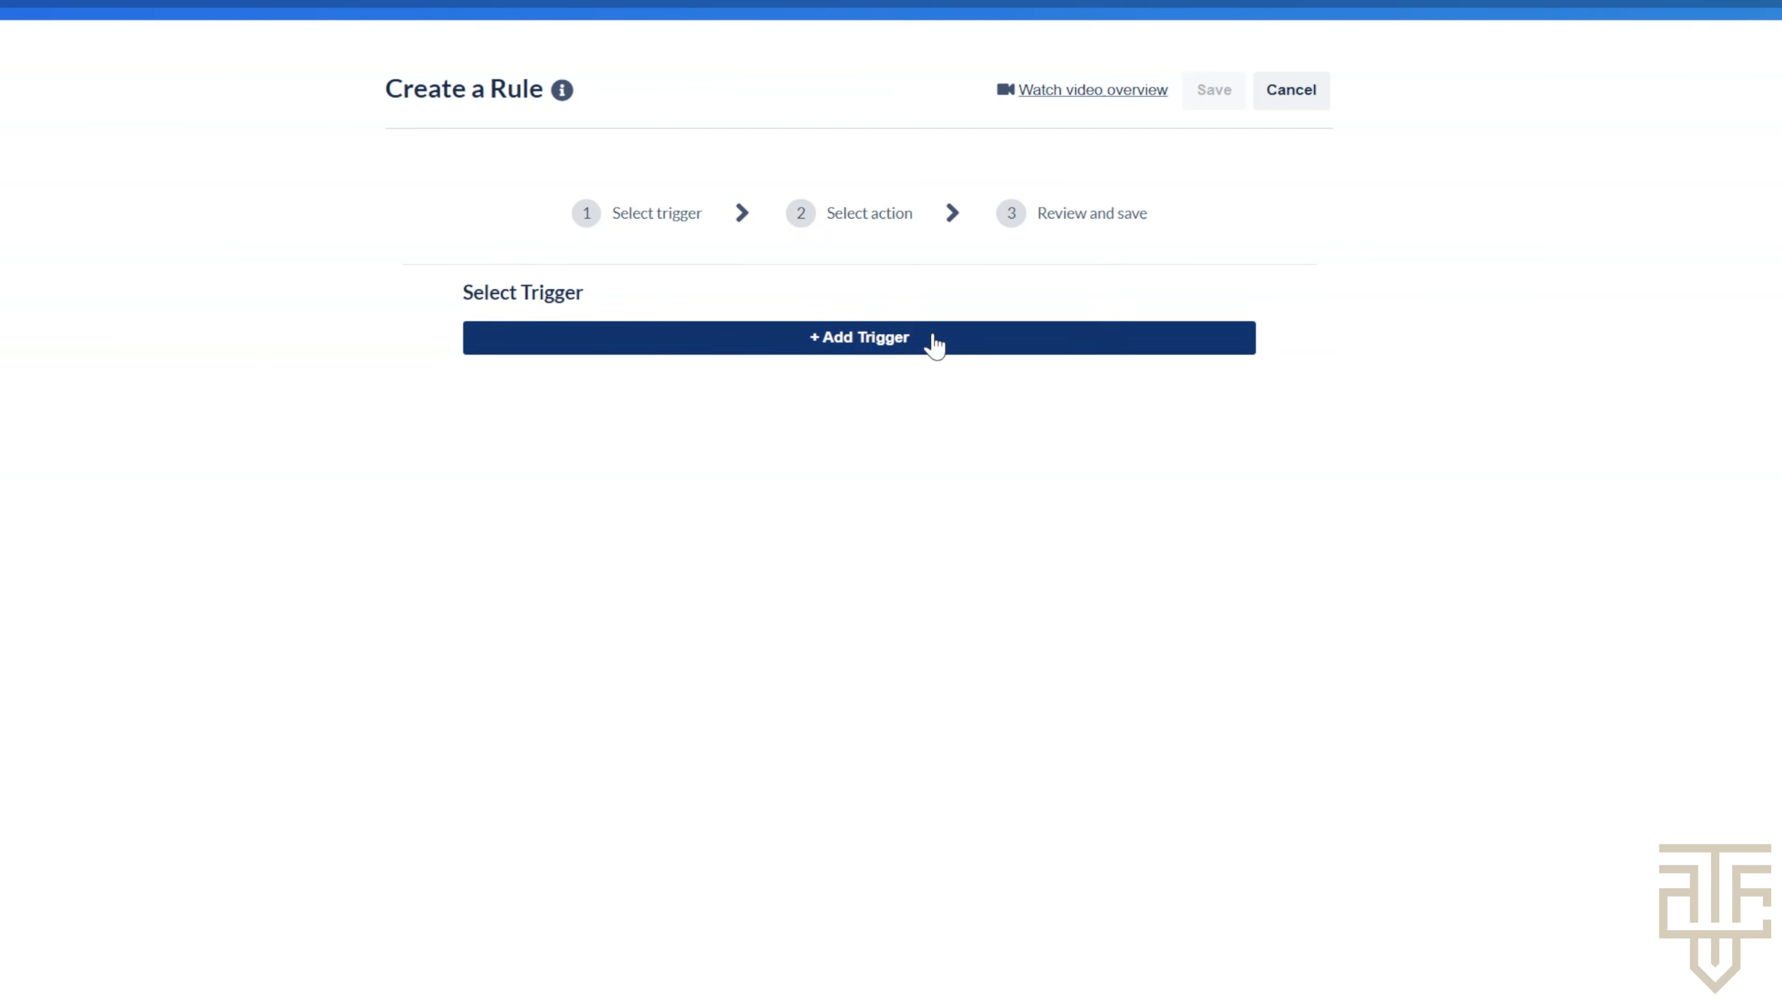
- Look through the available card change, date, checklist, card content and card move triggers
left_click(617, 355)
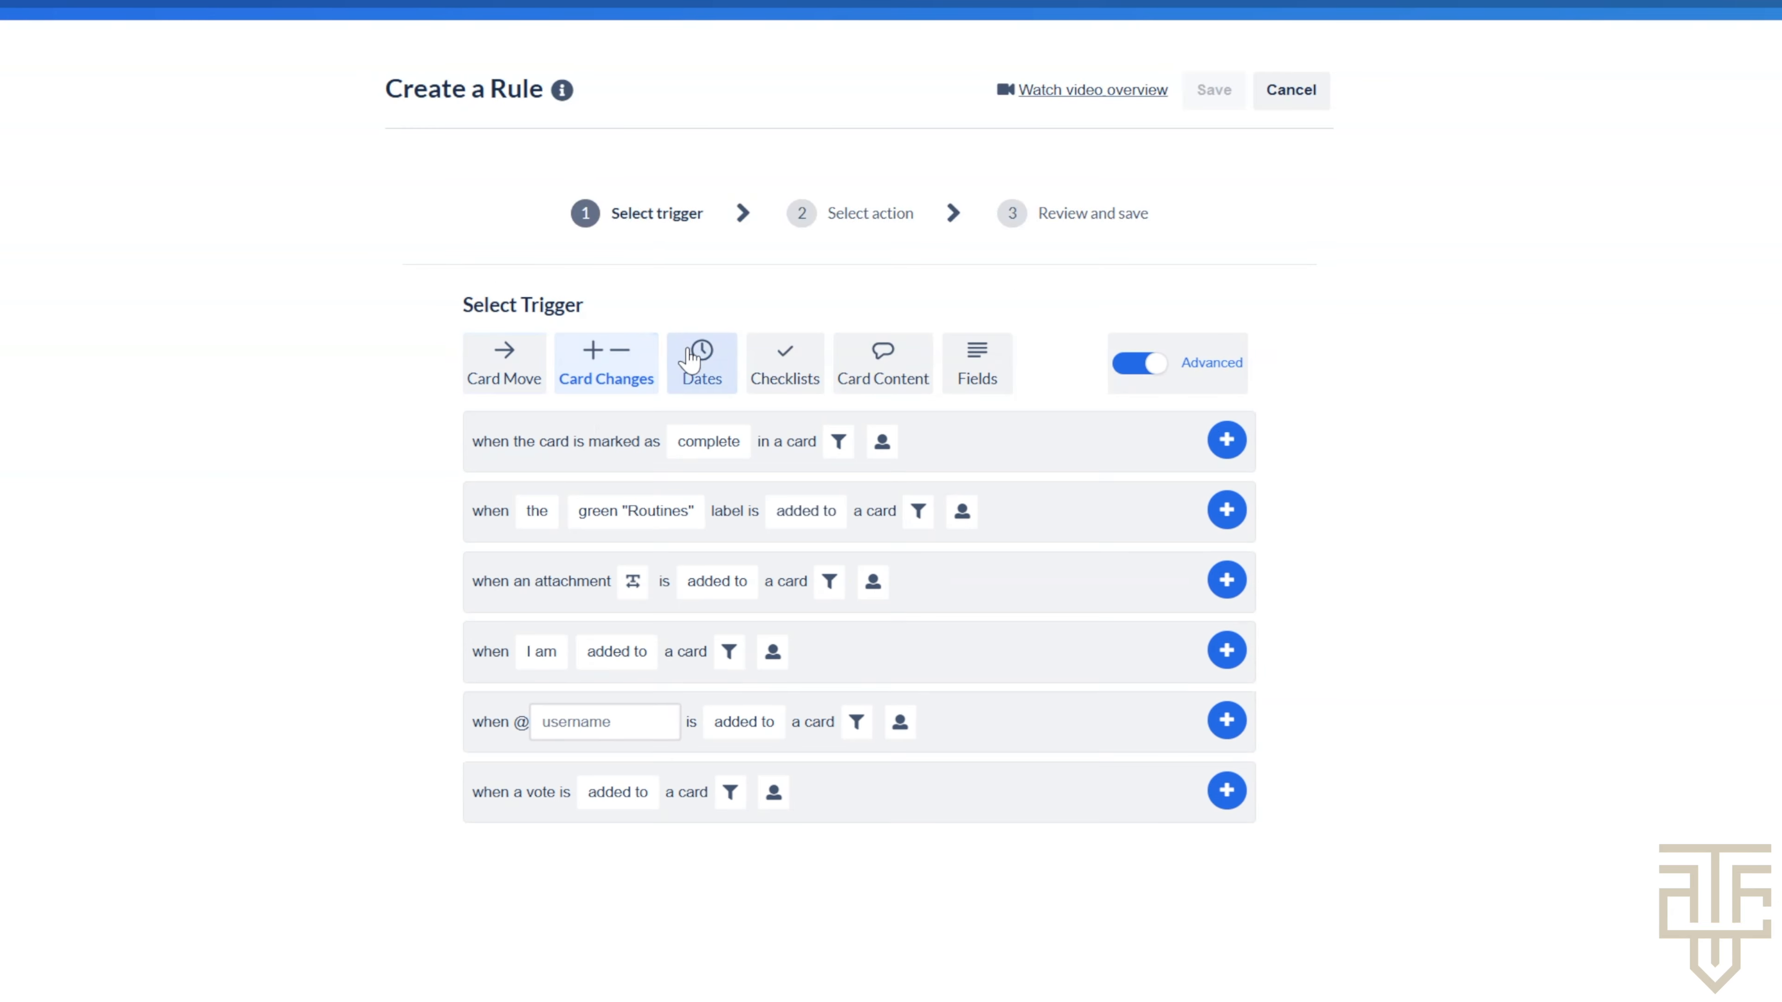
left_click(700, 357)
left_click(780, 365)
left_click(887, 369)
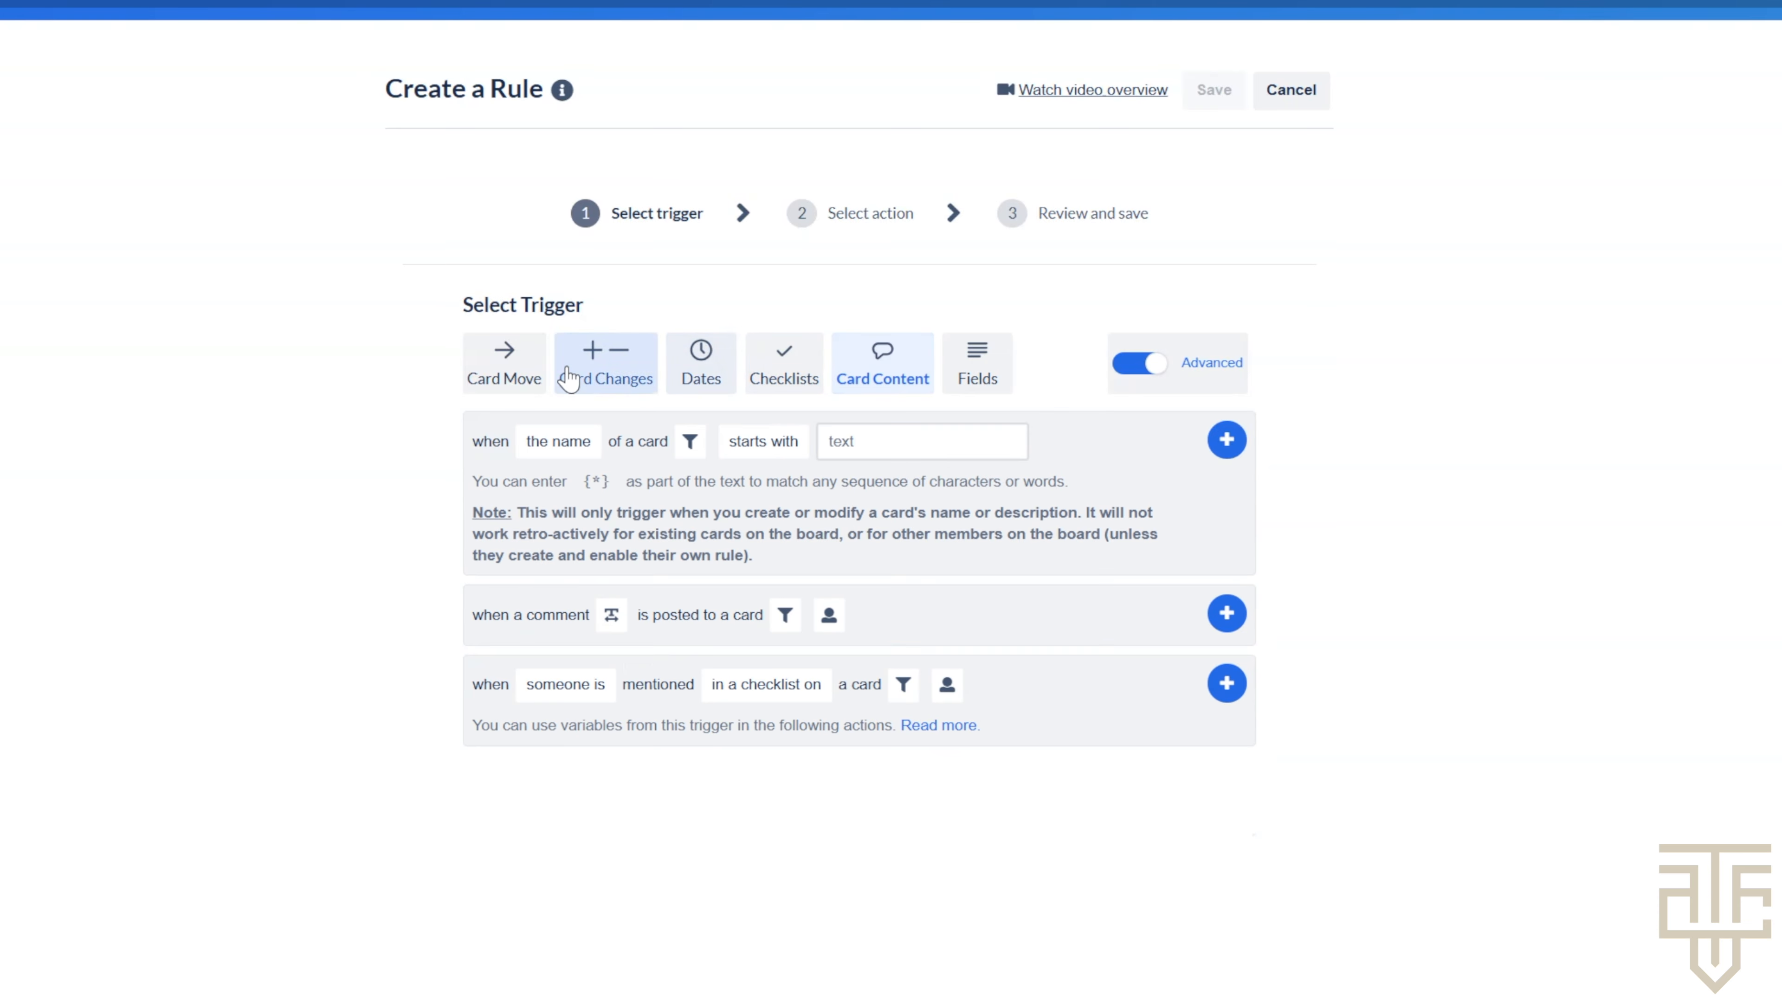
left_click(502, 365)
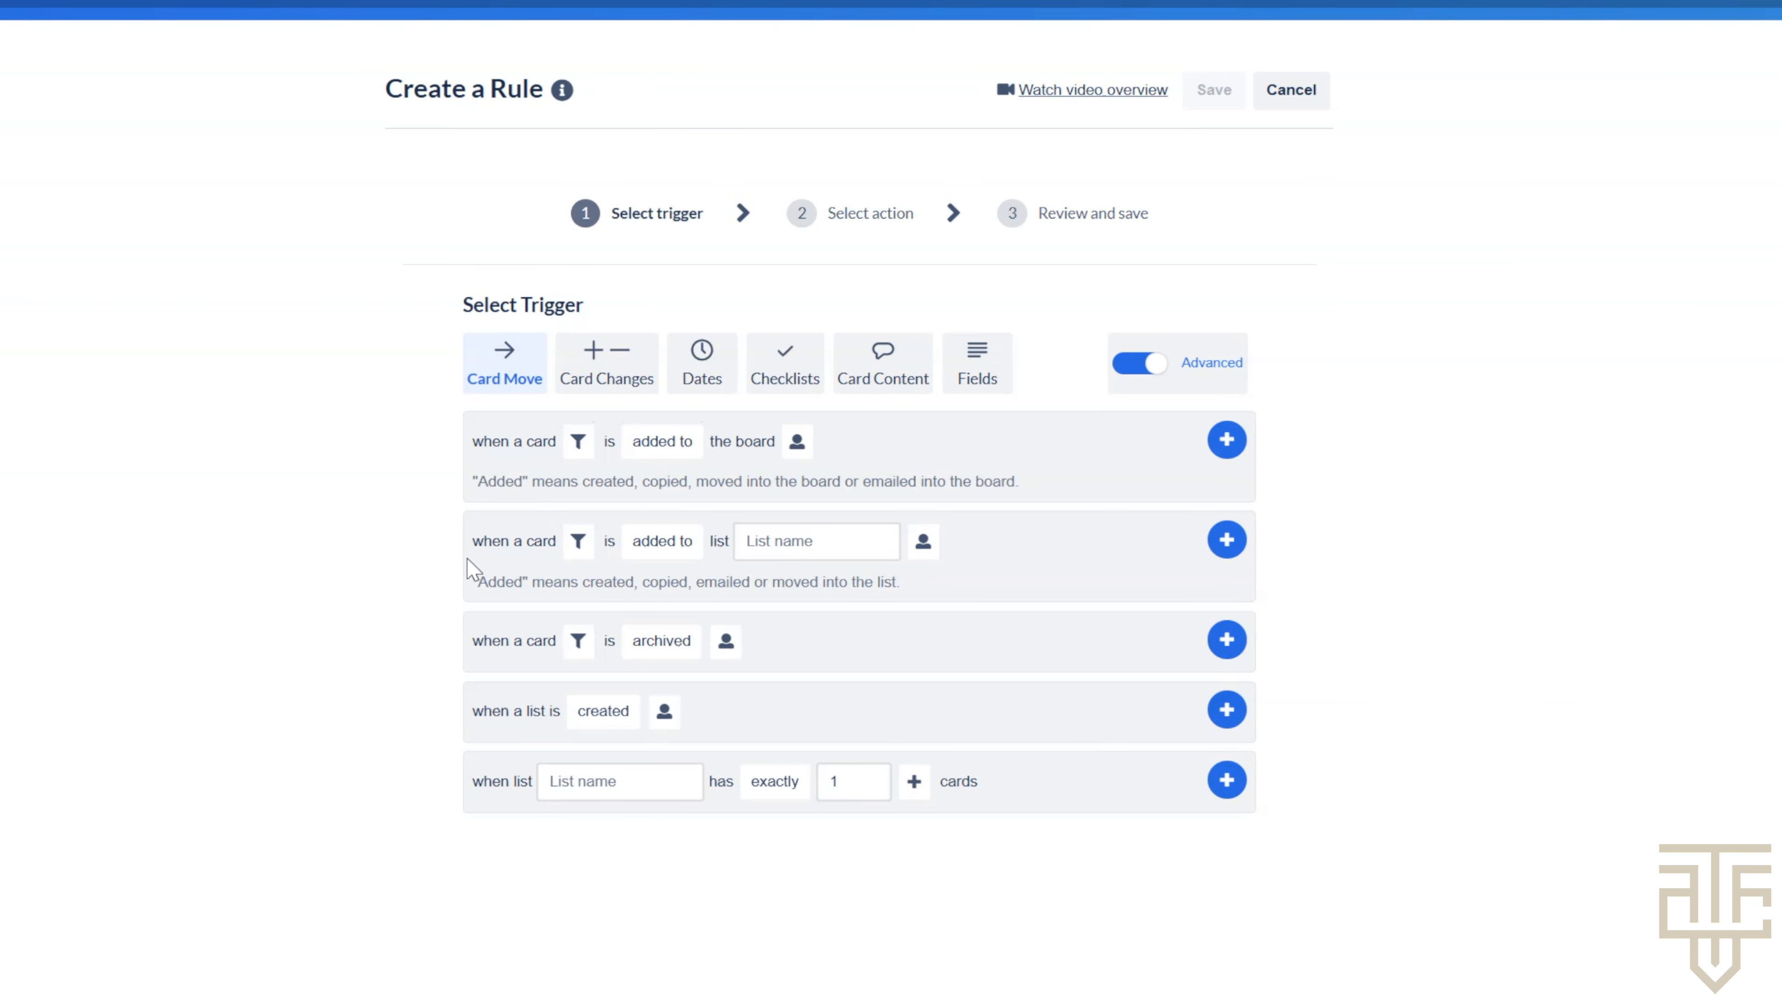
- Add a trigger that fires when a card is added to the INBOX list by anyone
left_click_drag(477, 538, 554, 540)
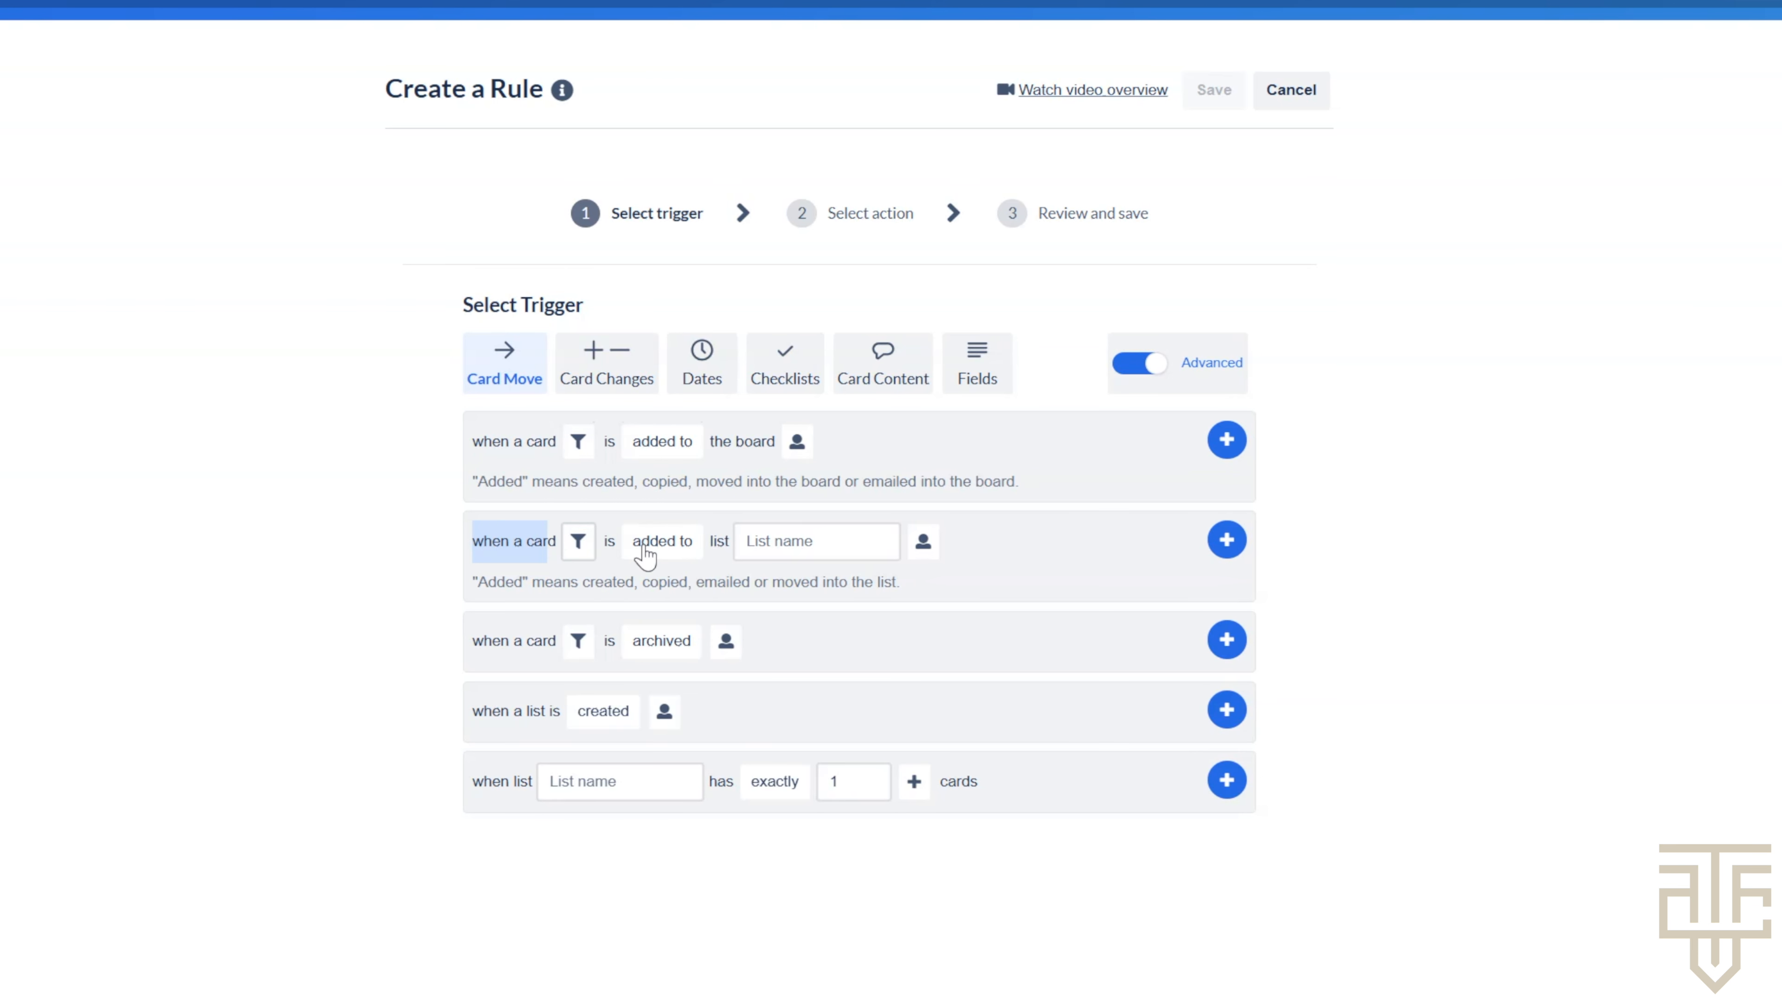
left_click(644, 551)
left_click(663, 581)
left_click(780, 541)
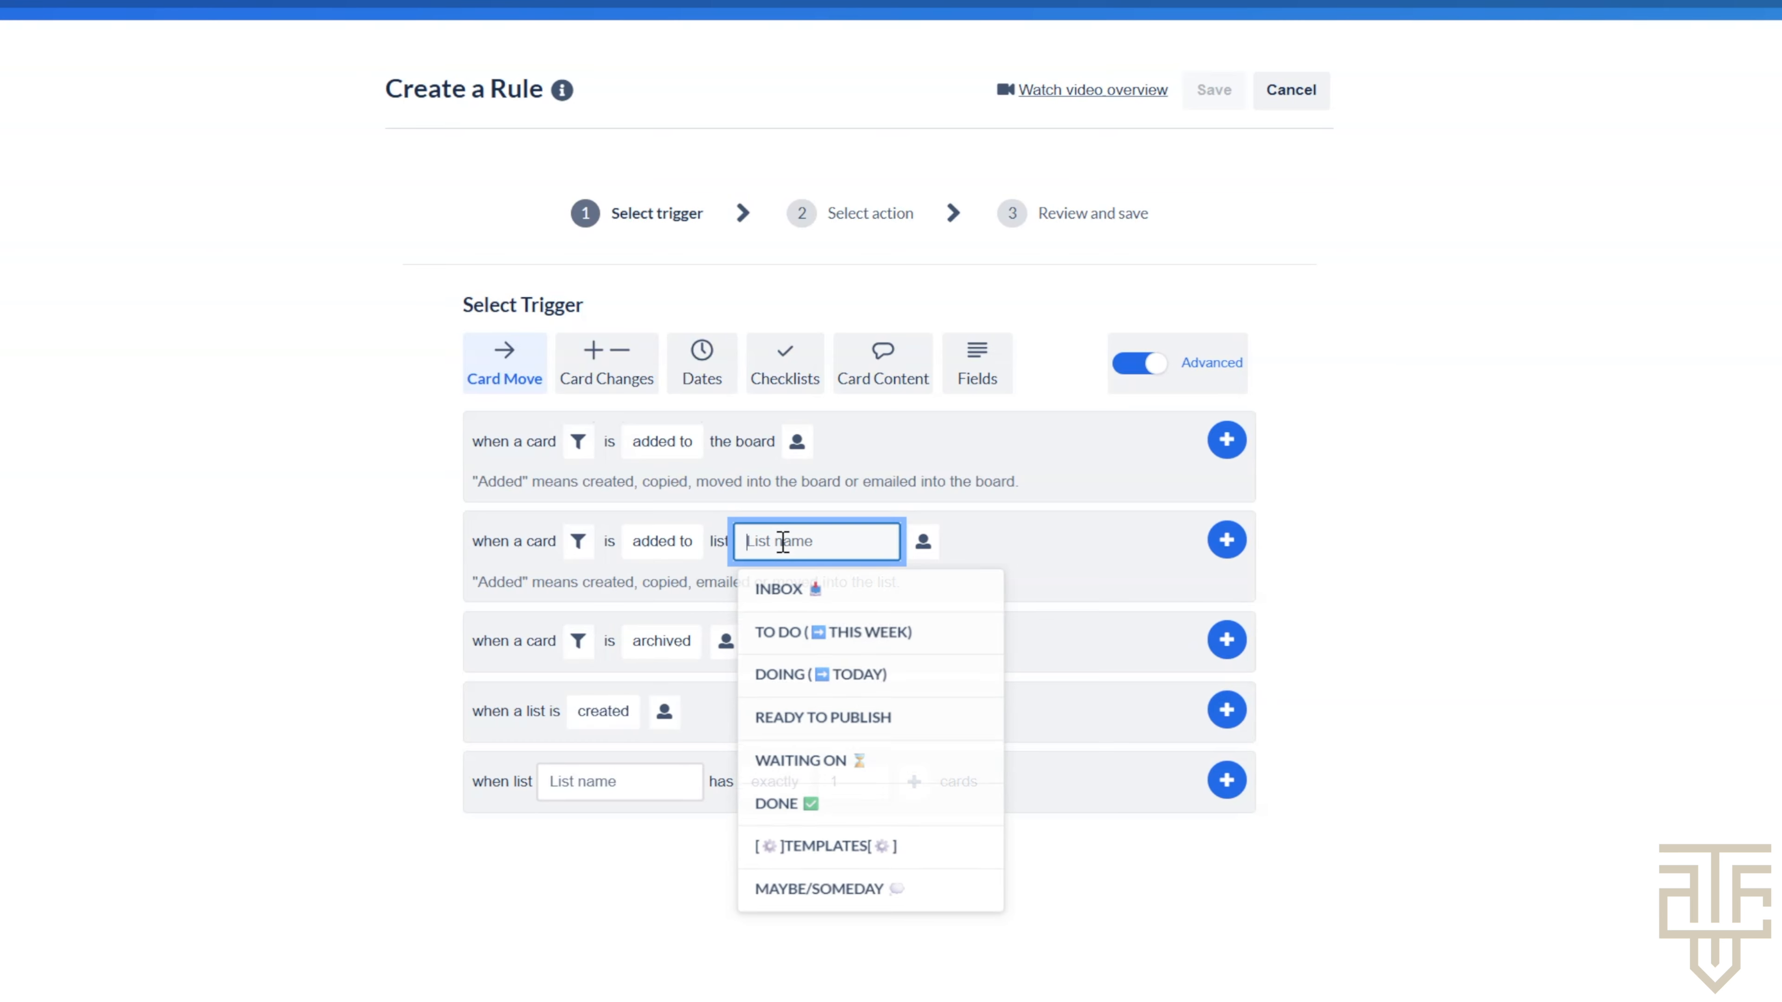
left_click(777, 592)
left_click(924, 544)
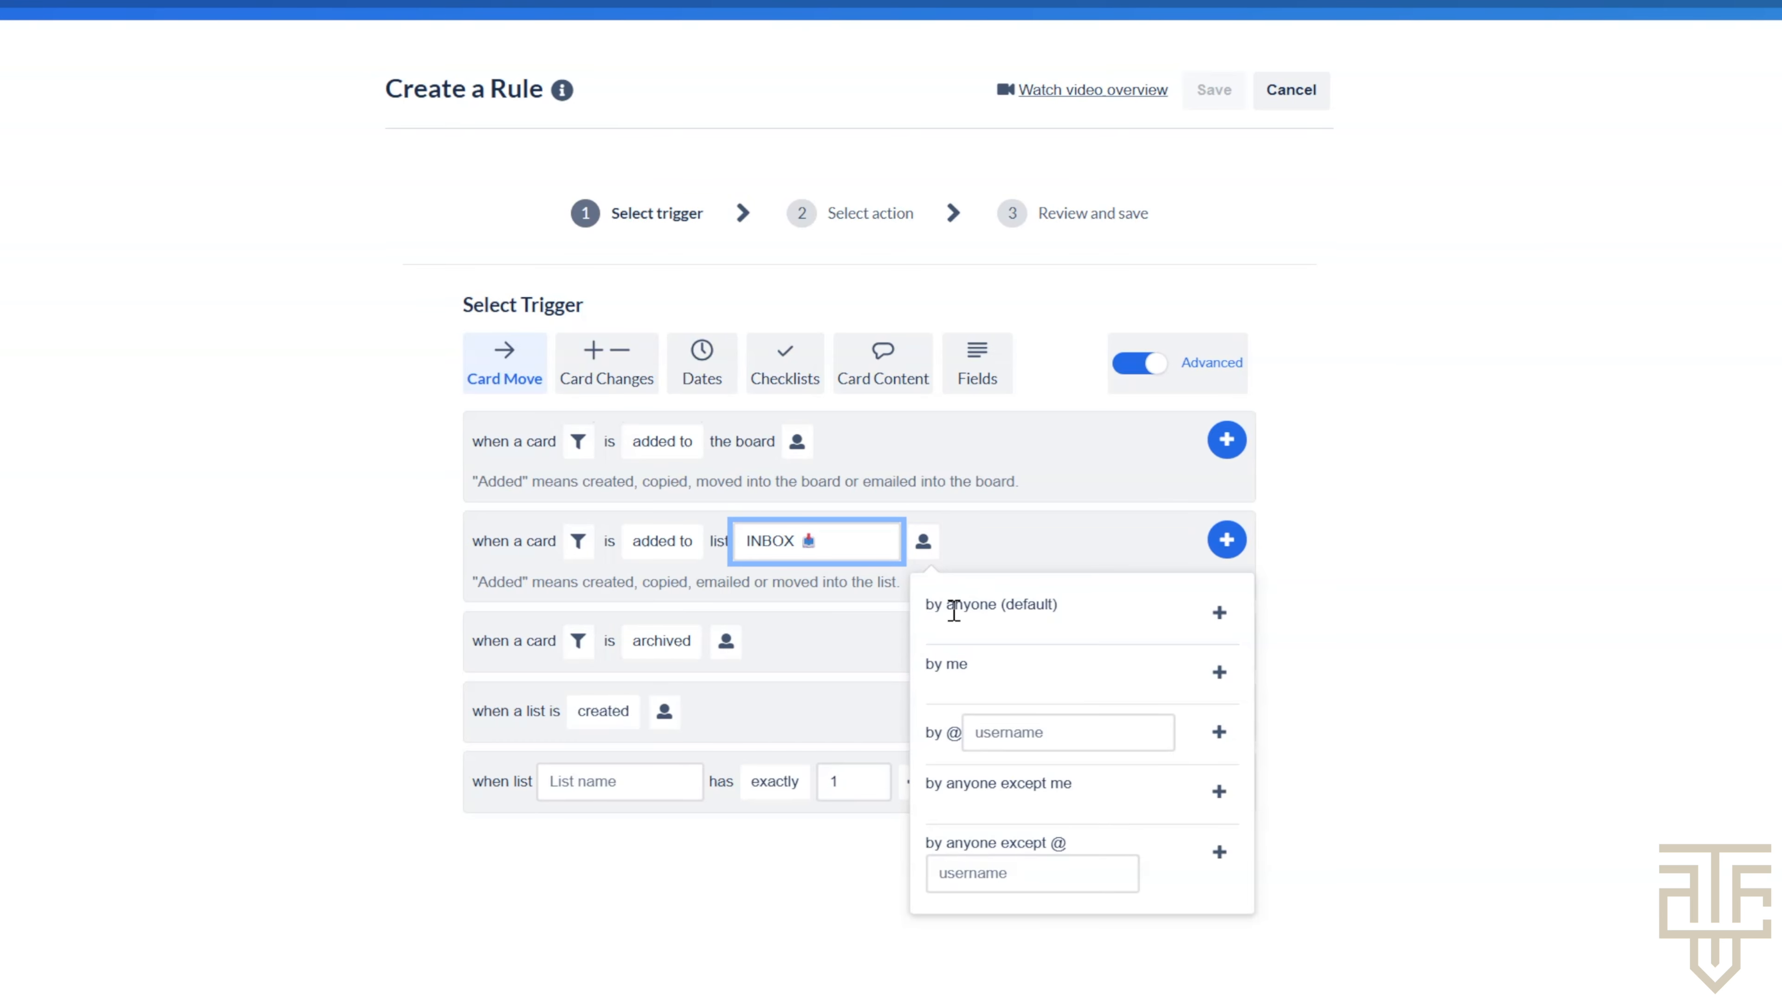
left_click(1217, 615)
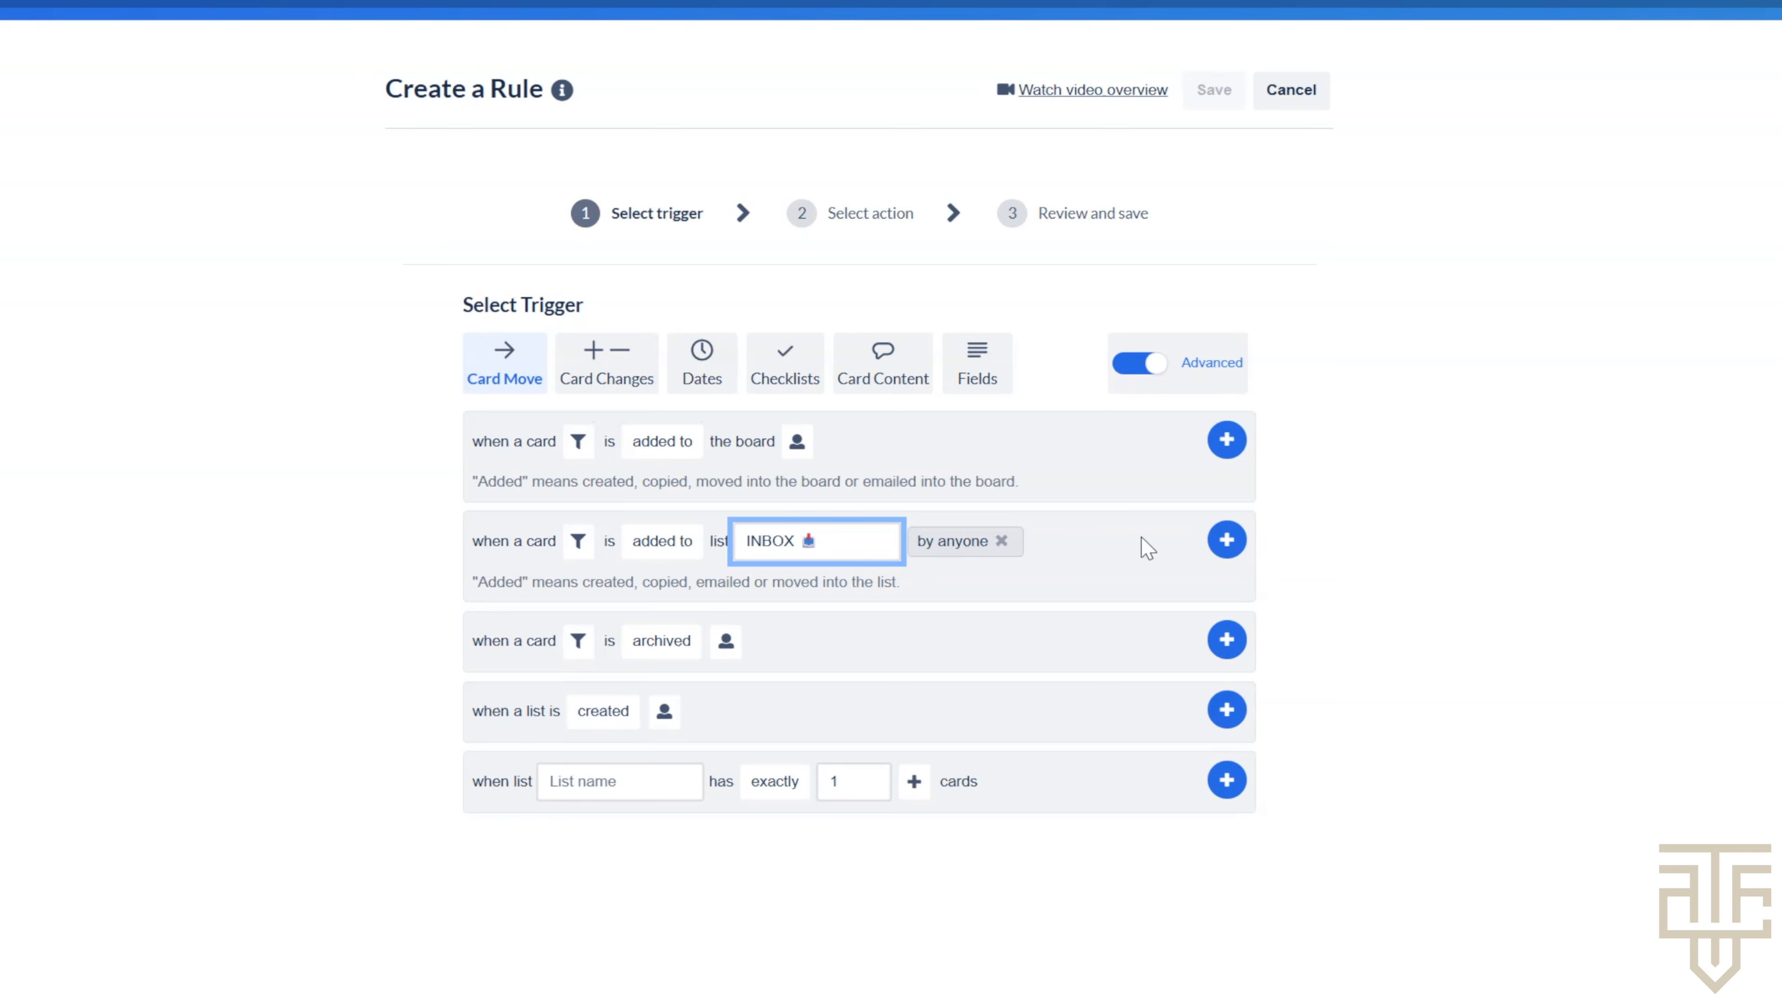
left_click(1226, 540)
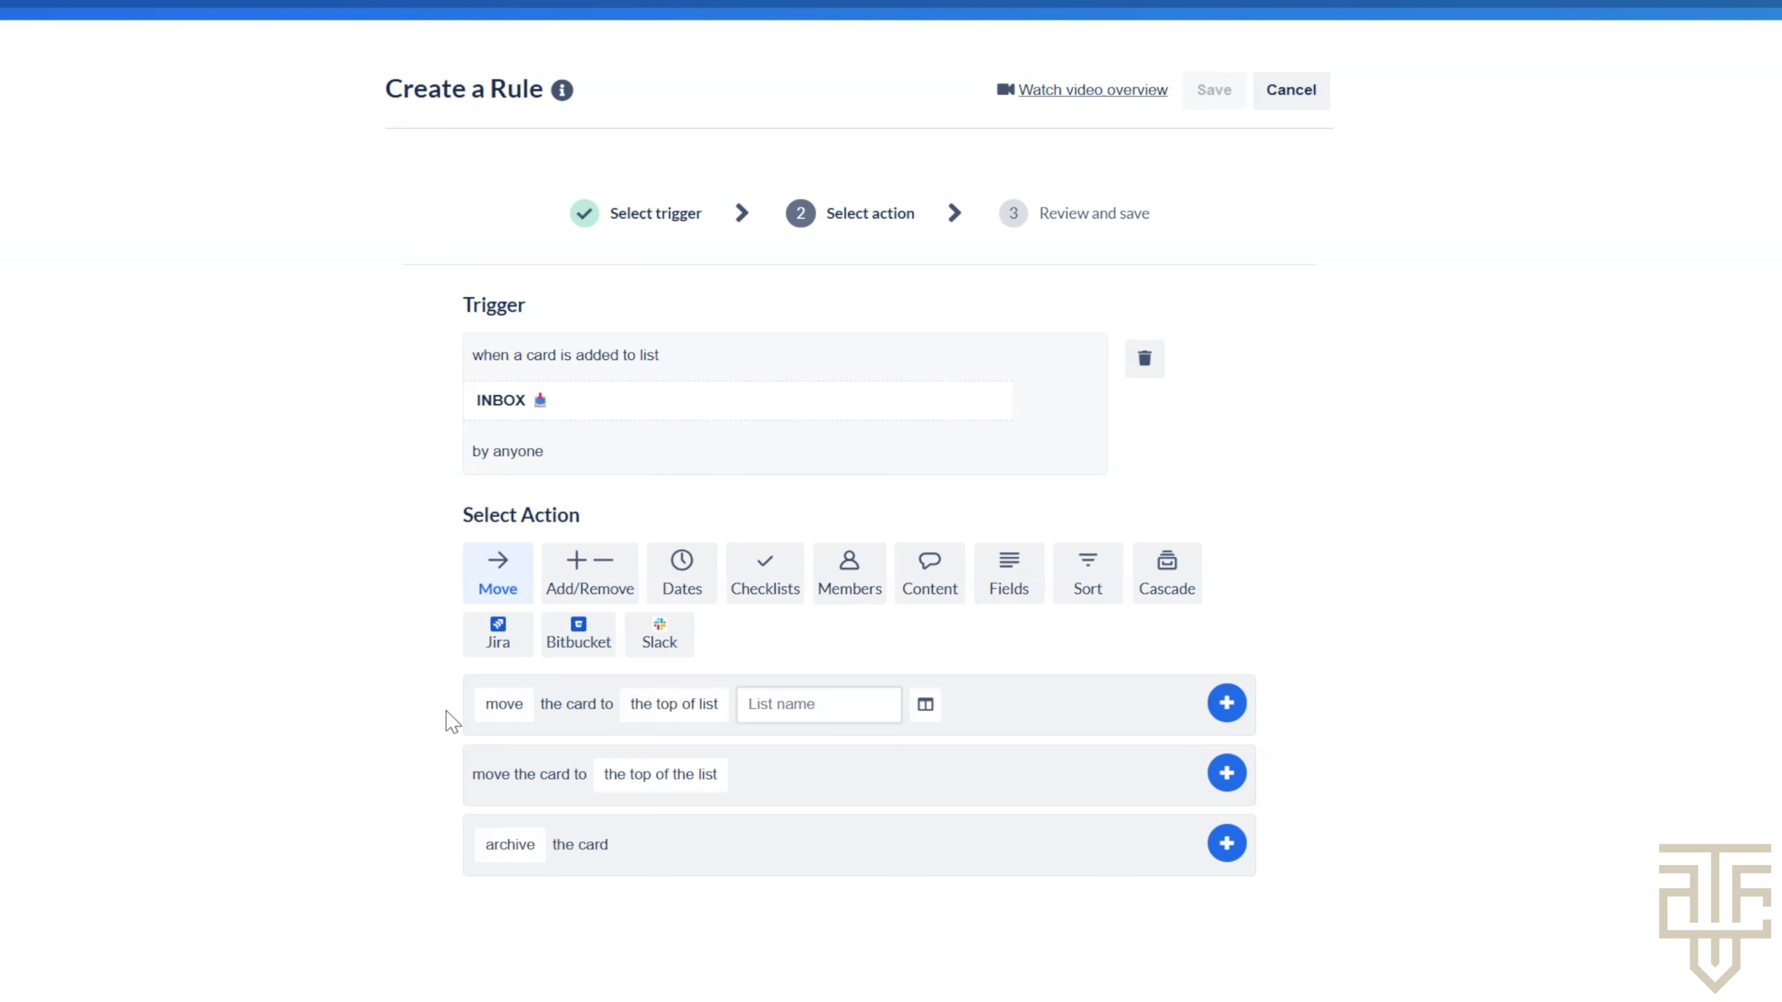
- Add an action that moves the card to the top of the INBOX list and save the rule
left_click(499, 706)
left_click(604, 708)
left_click(665, 709)
left_click(797, 708)
left_click(797, 707)
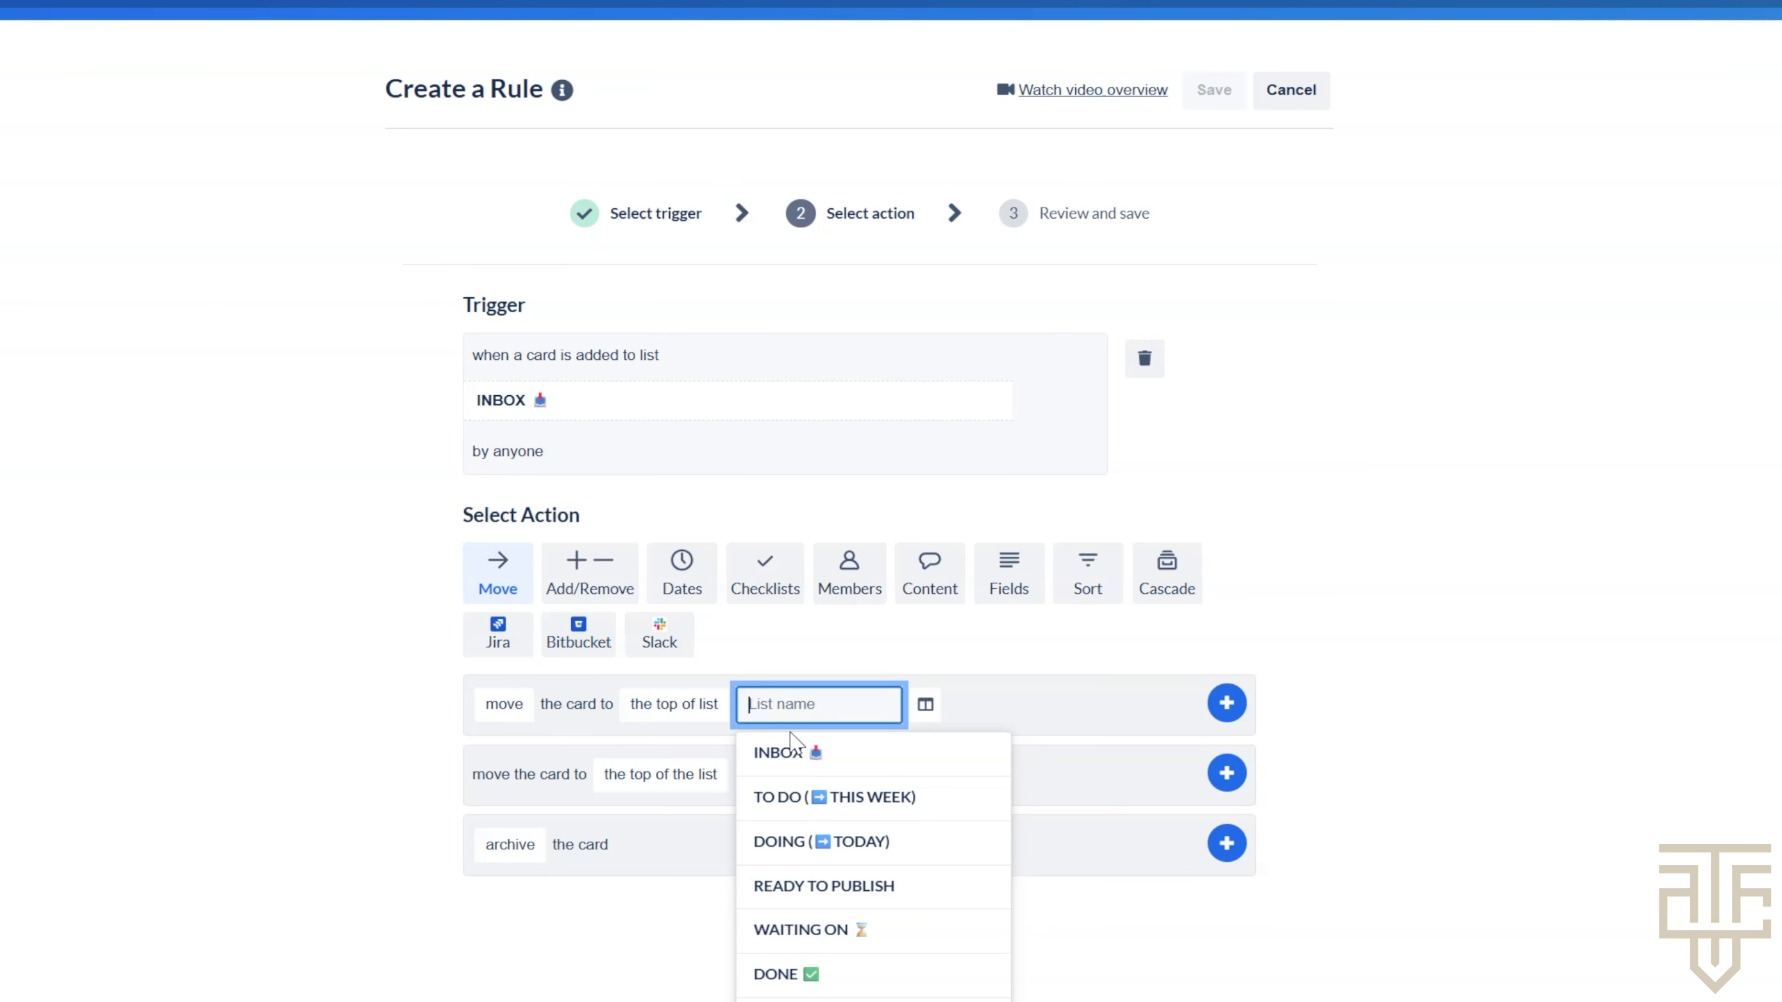
left_click(777, 757)
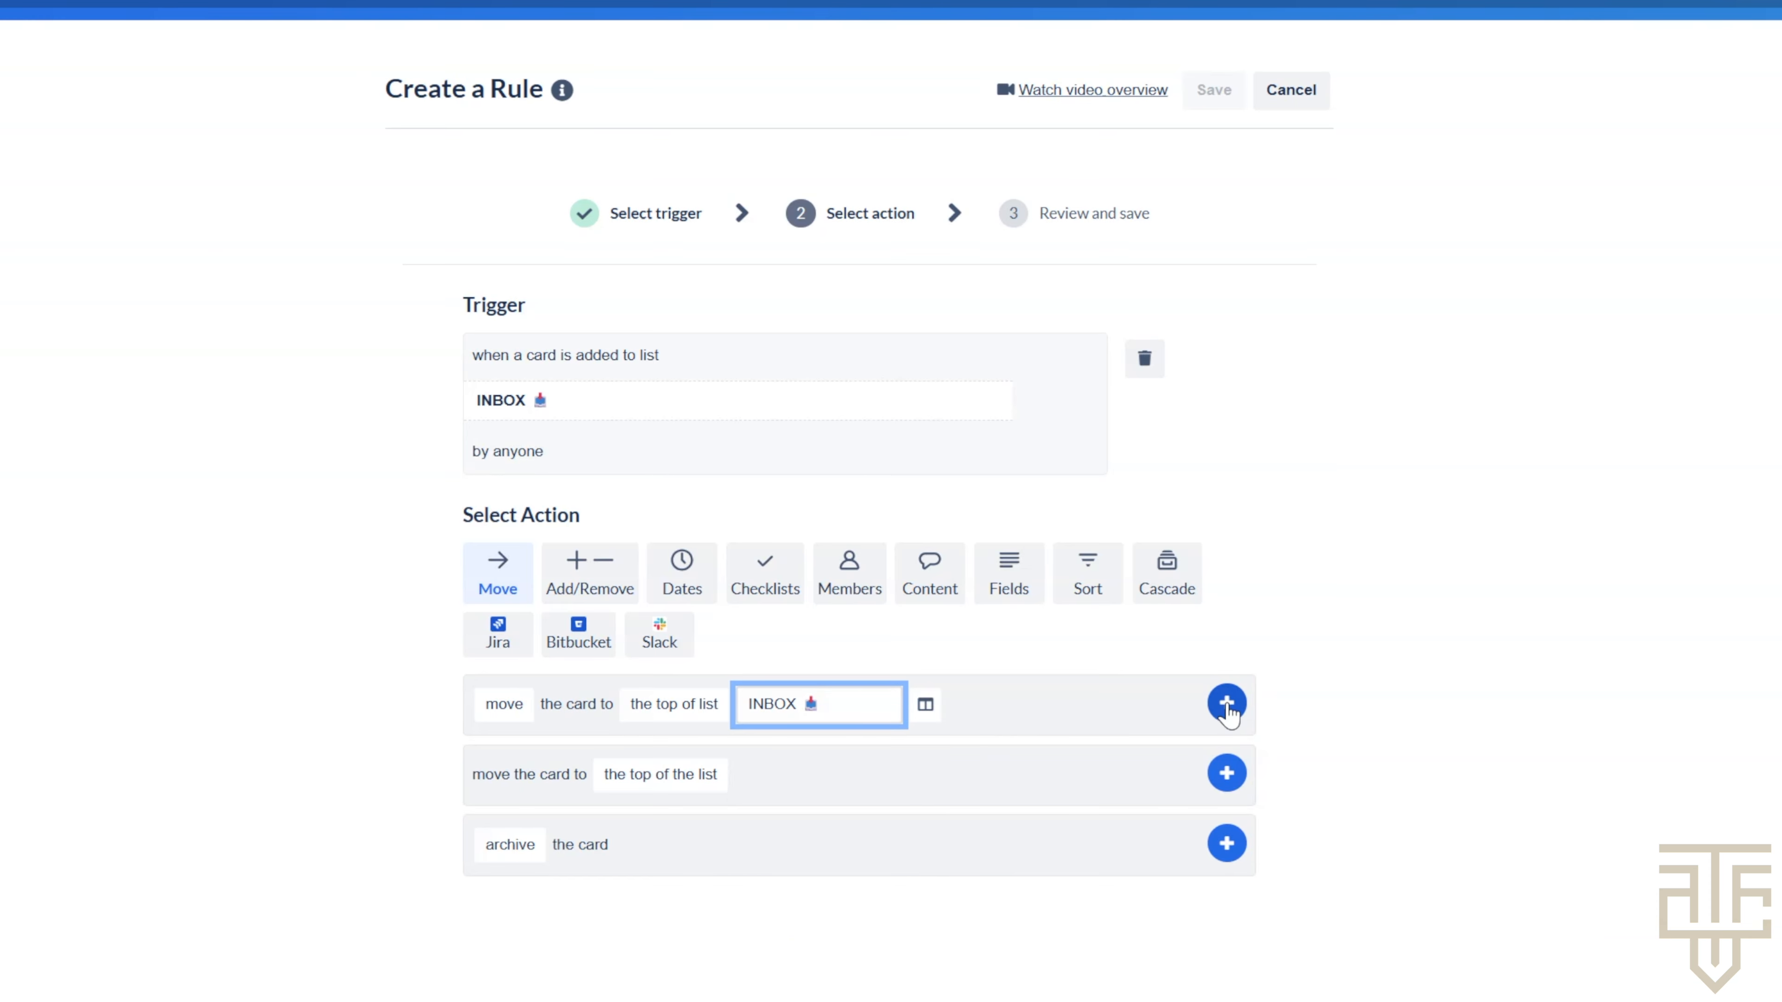
left_click(1226, 705)
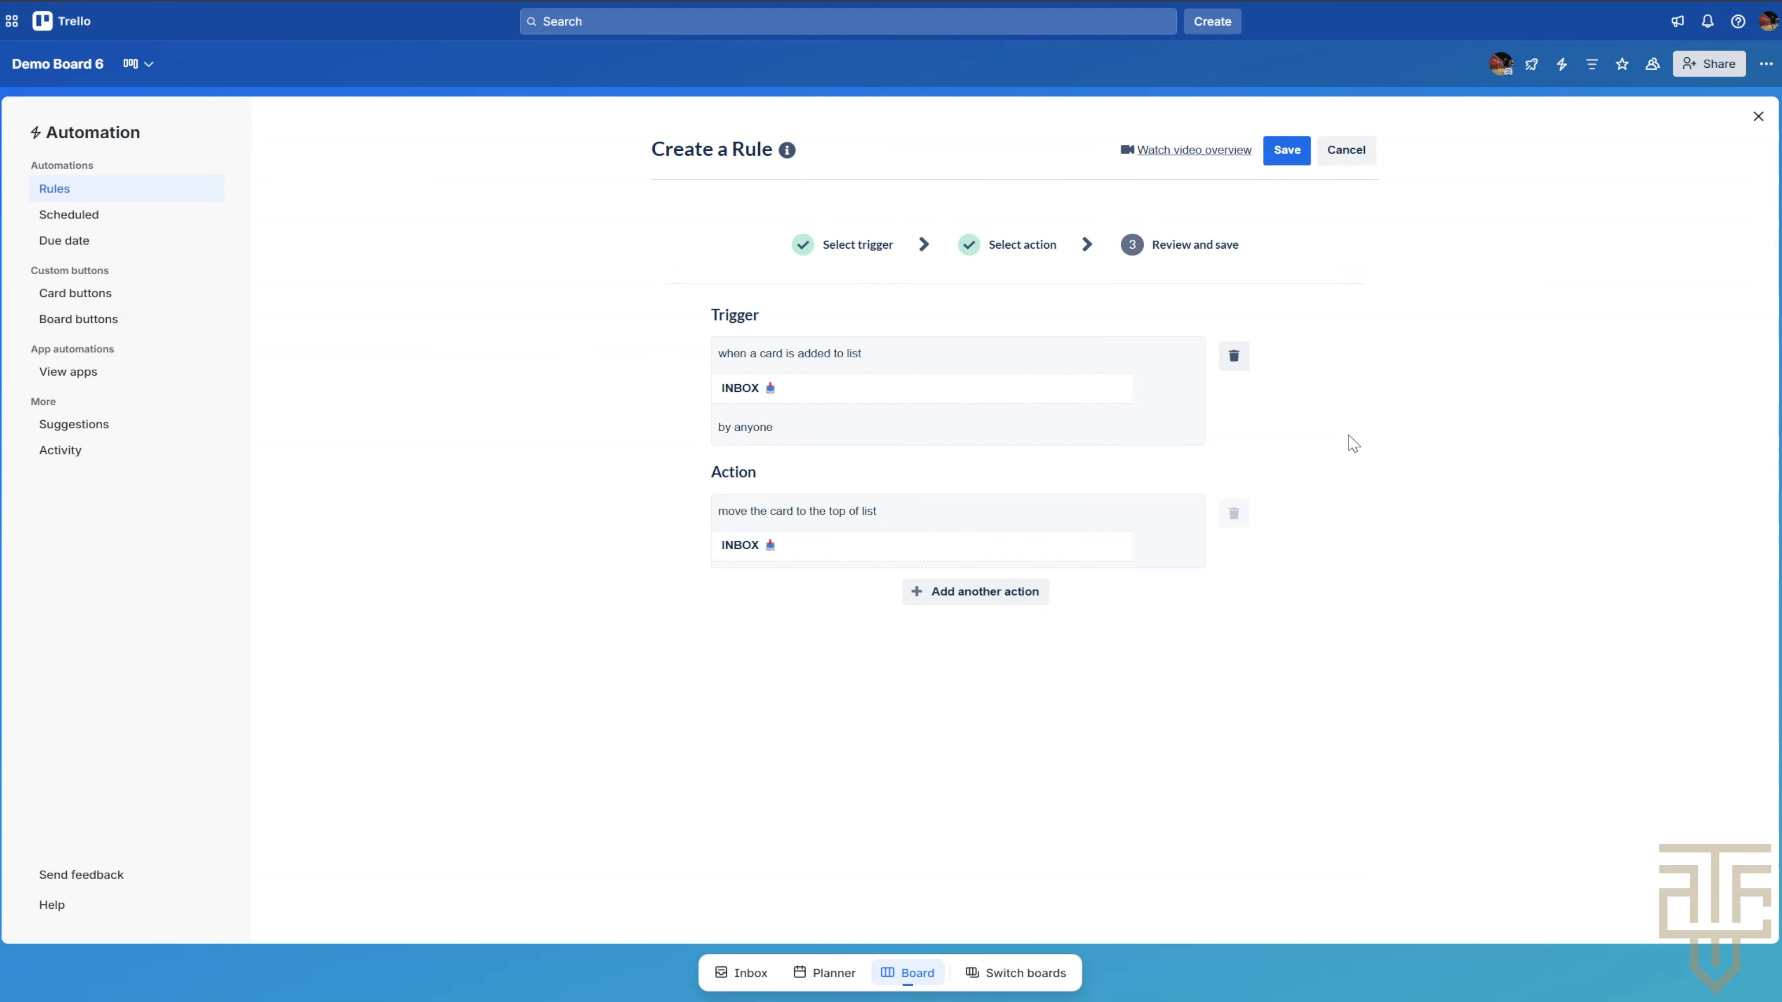
left_click(1286, 157)
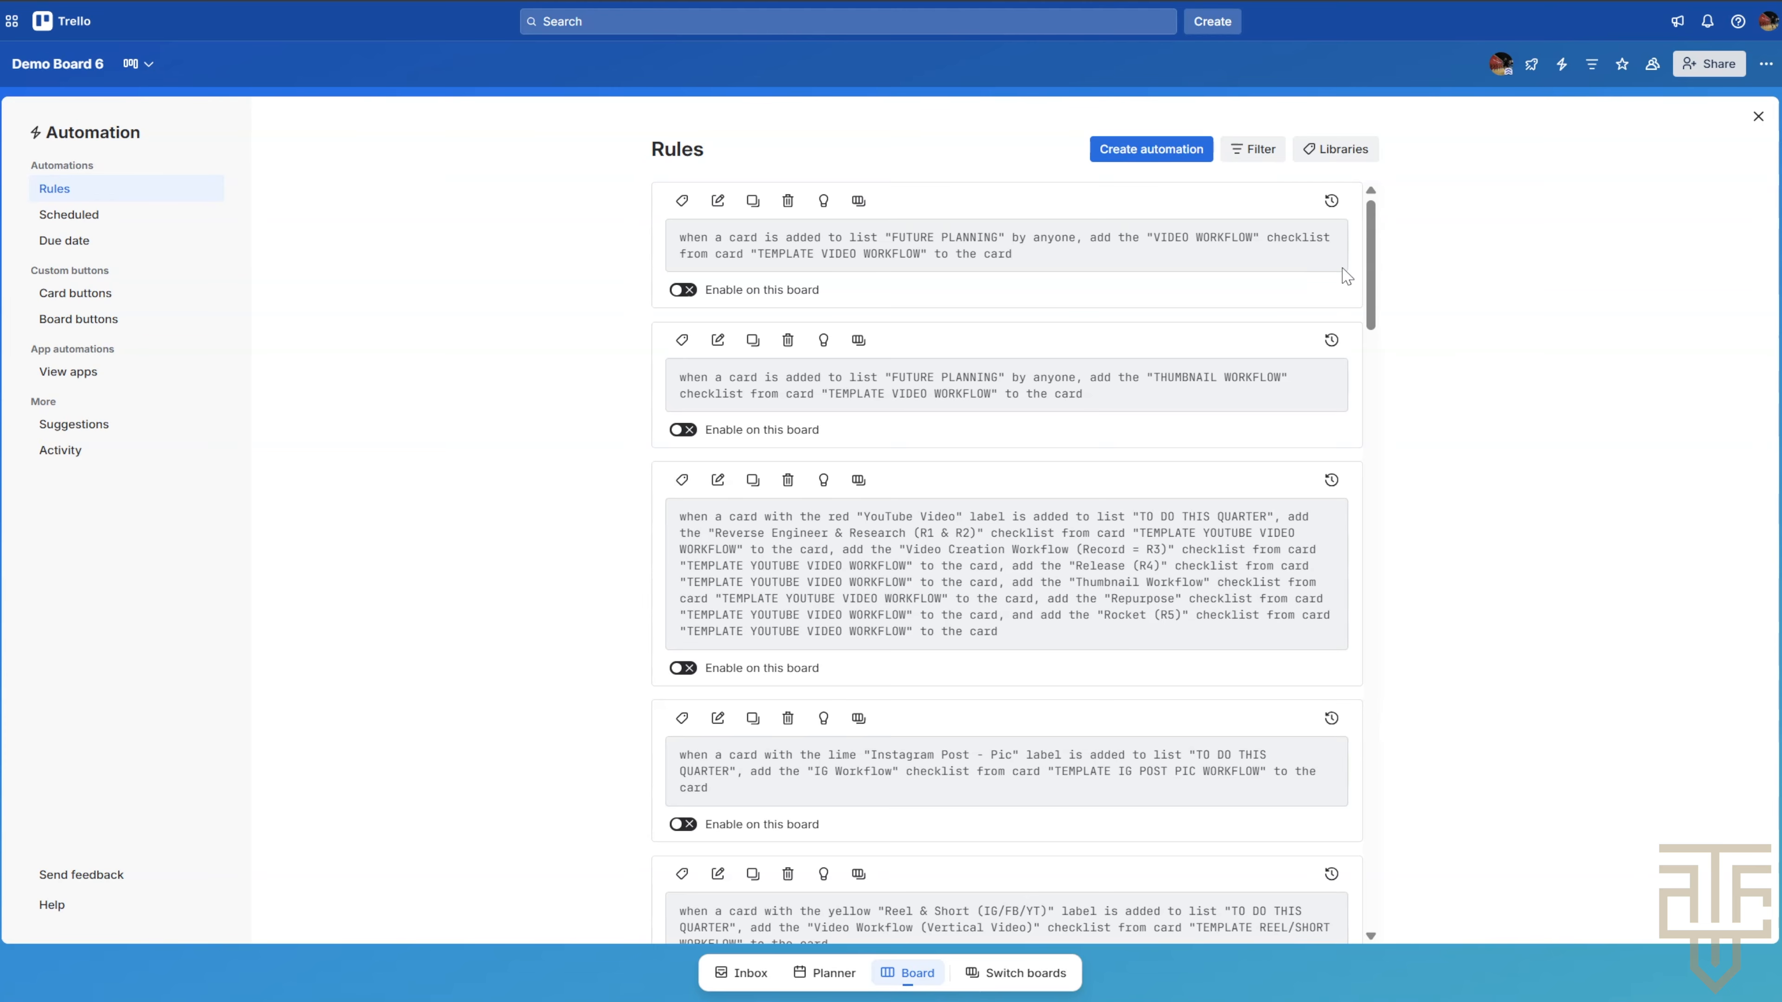
- Return to the board and add a card titled "Gather marketing resources" to the INBOX list
left_click_drag(1386, 270, 1399, 868)
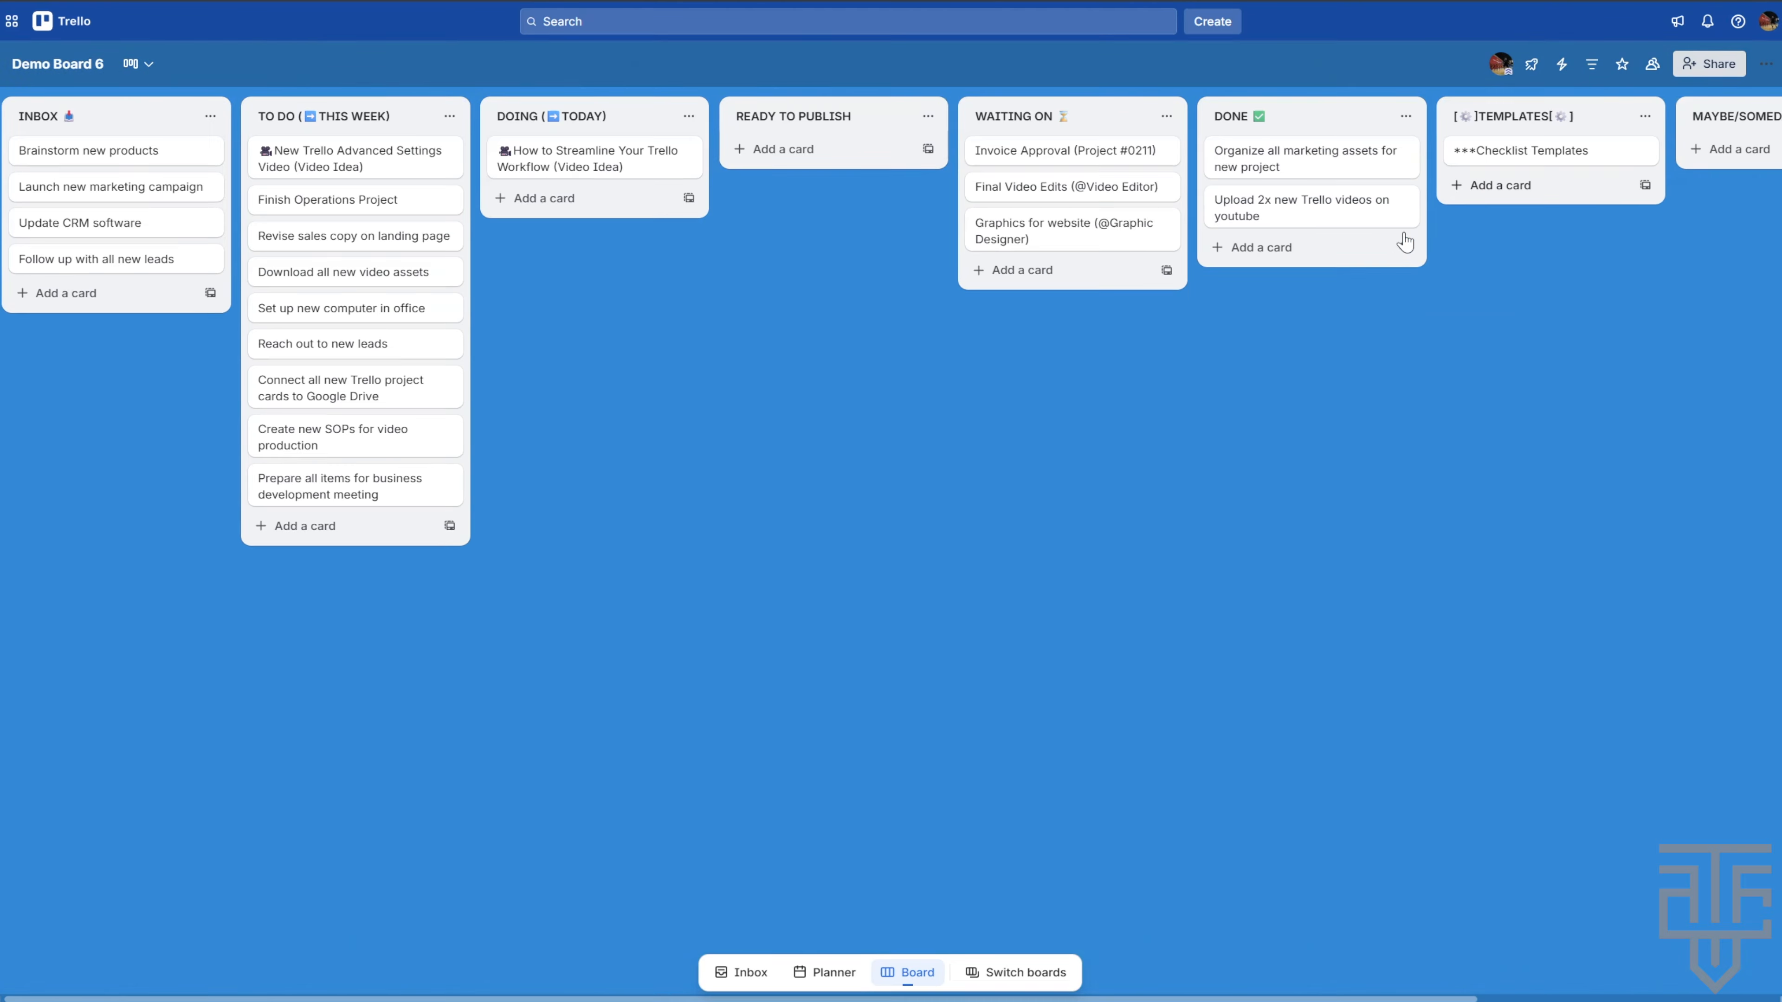
left_click(1758, 116)
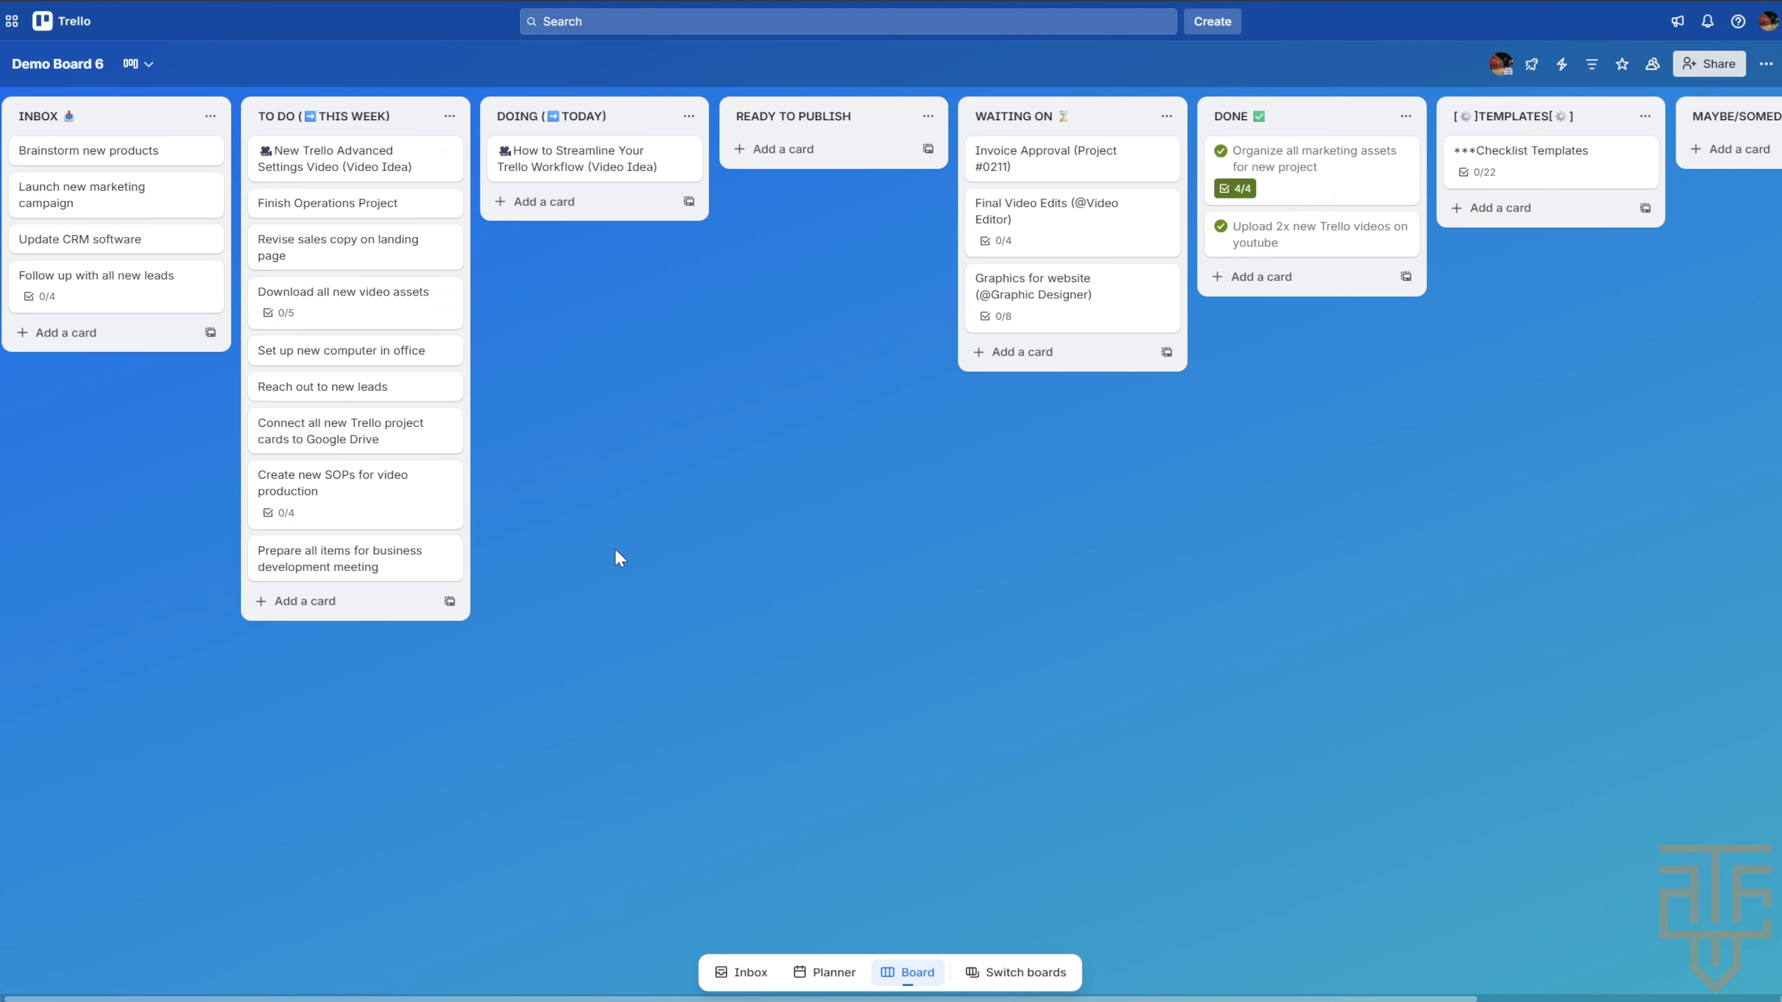
left_click(37, 334)
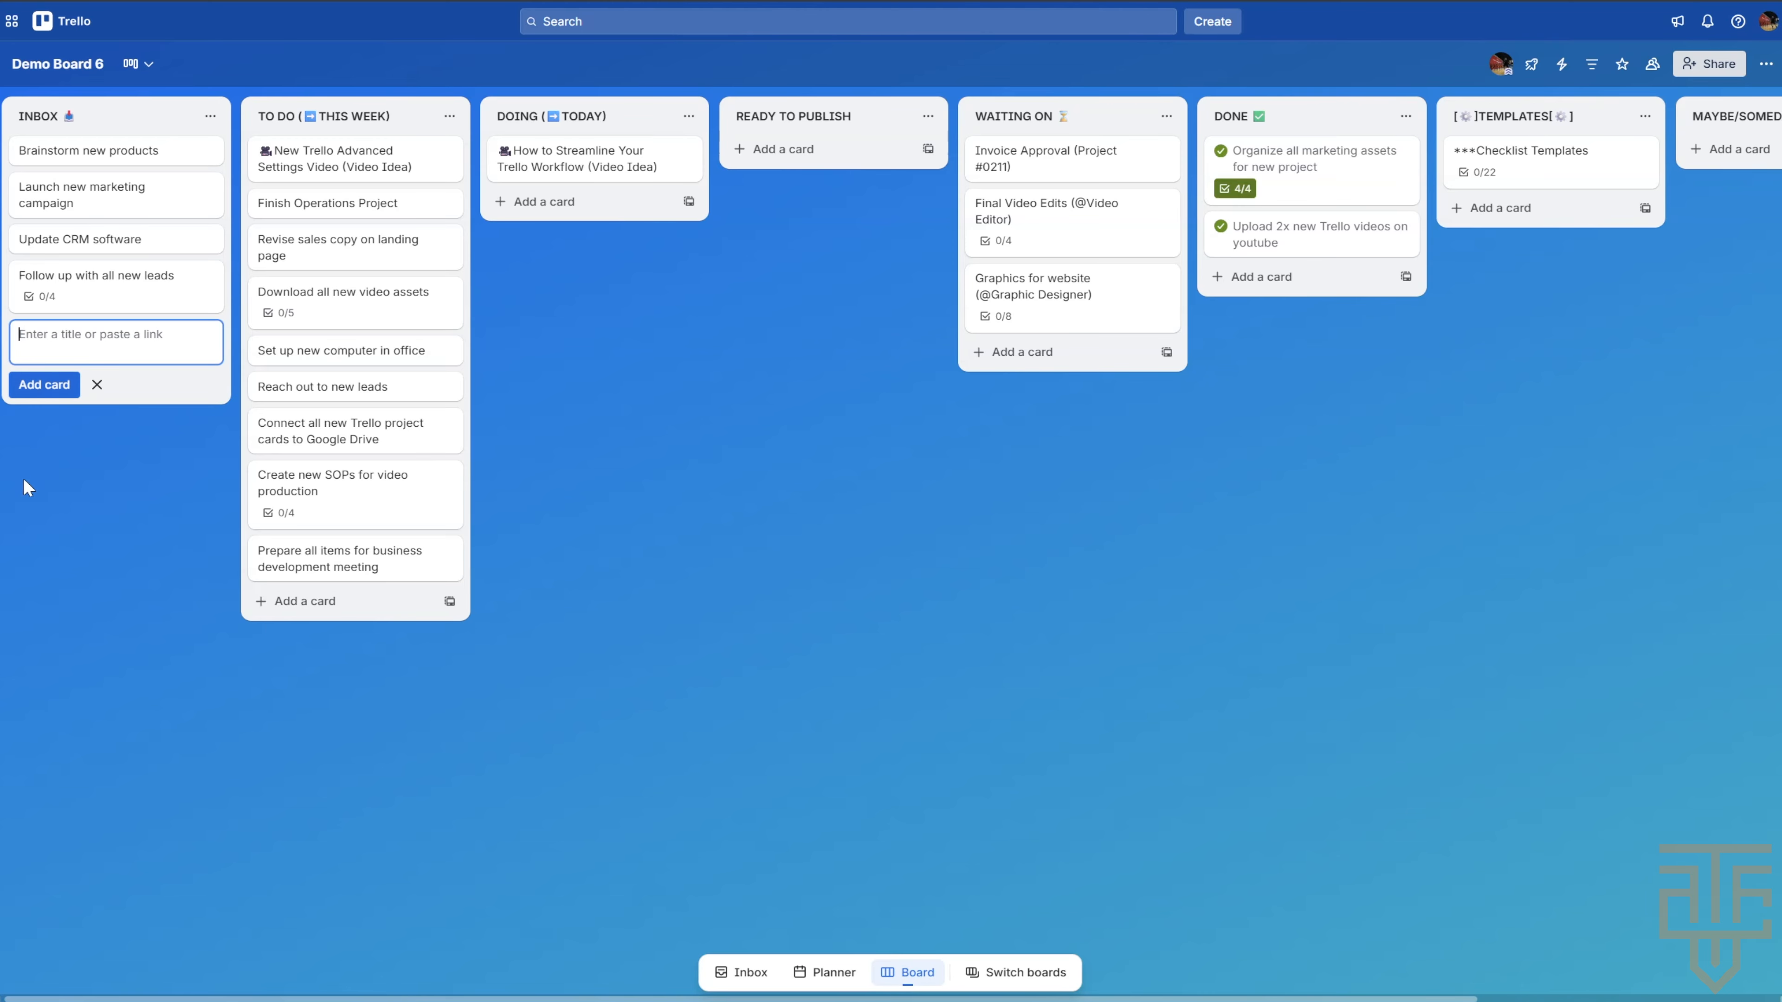
type("Gather marketing resources")
key("Return")
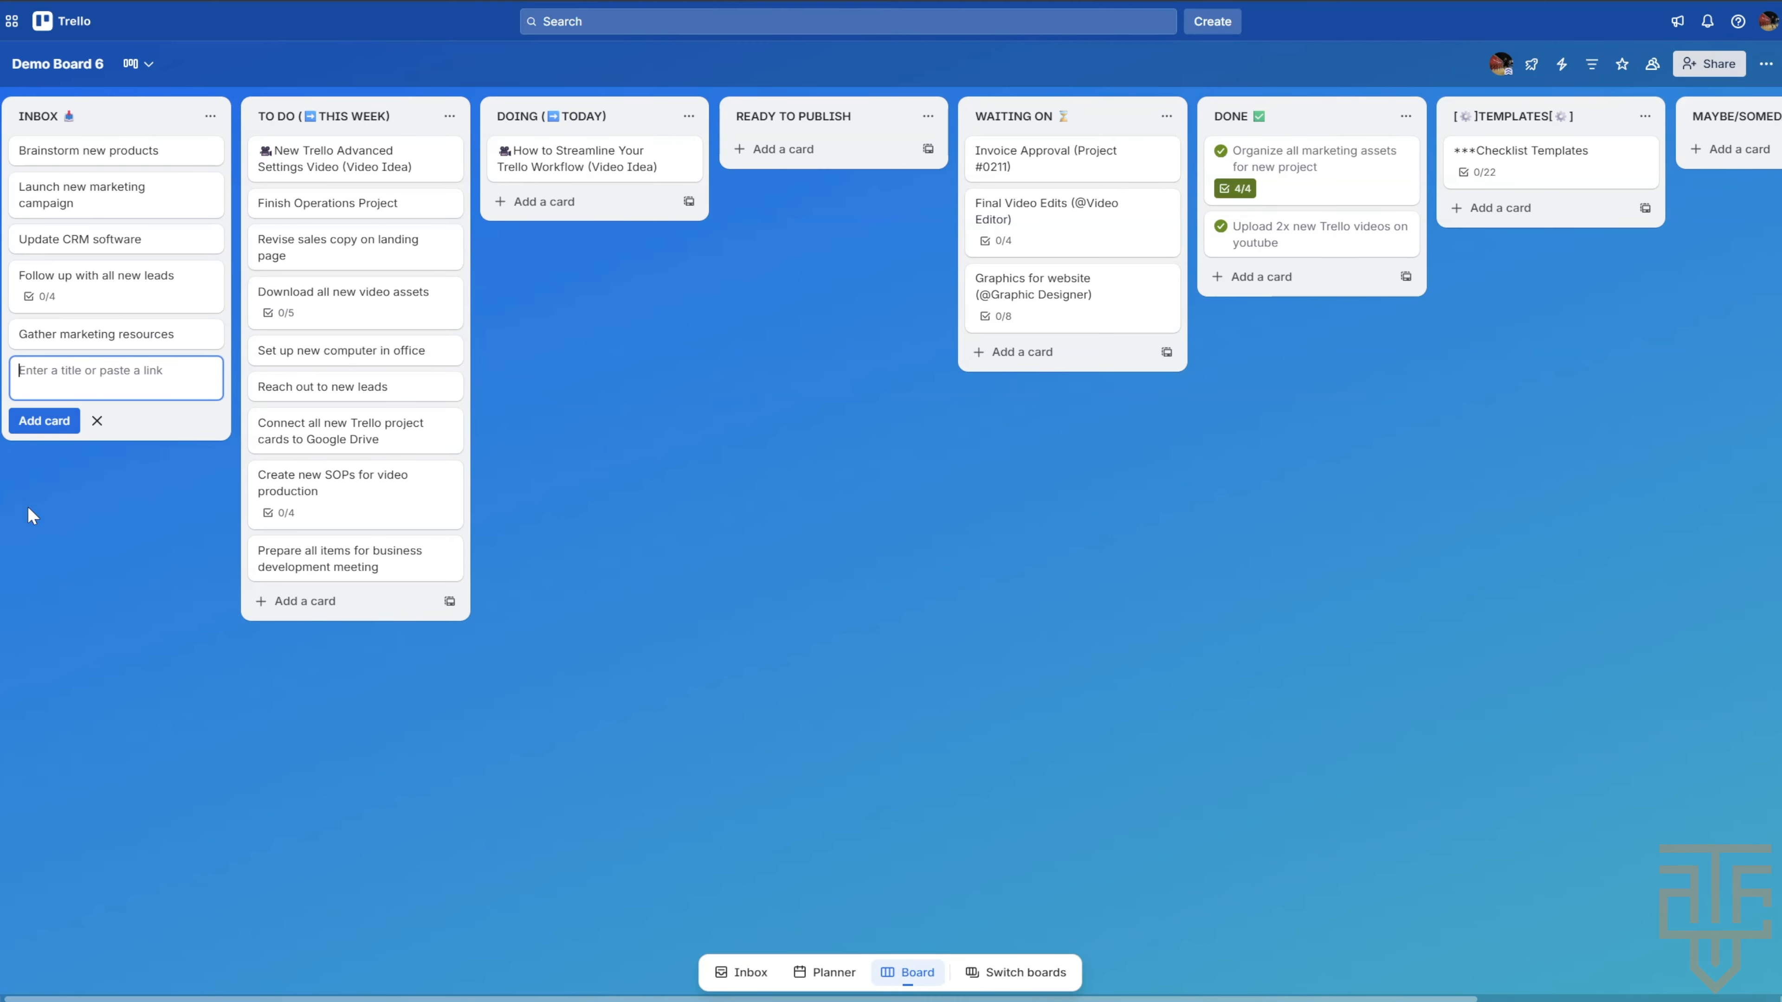
left_click(52, 543)
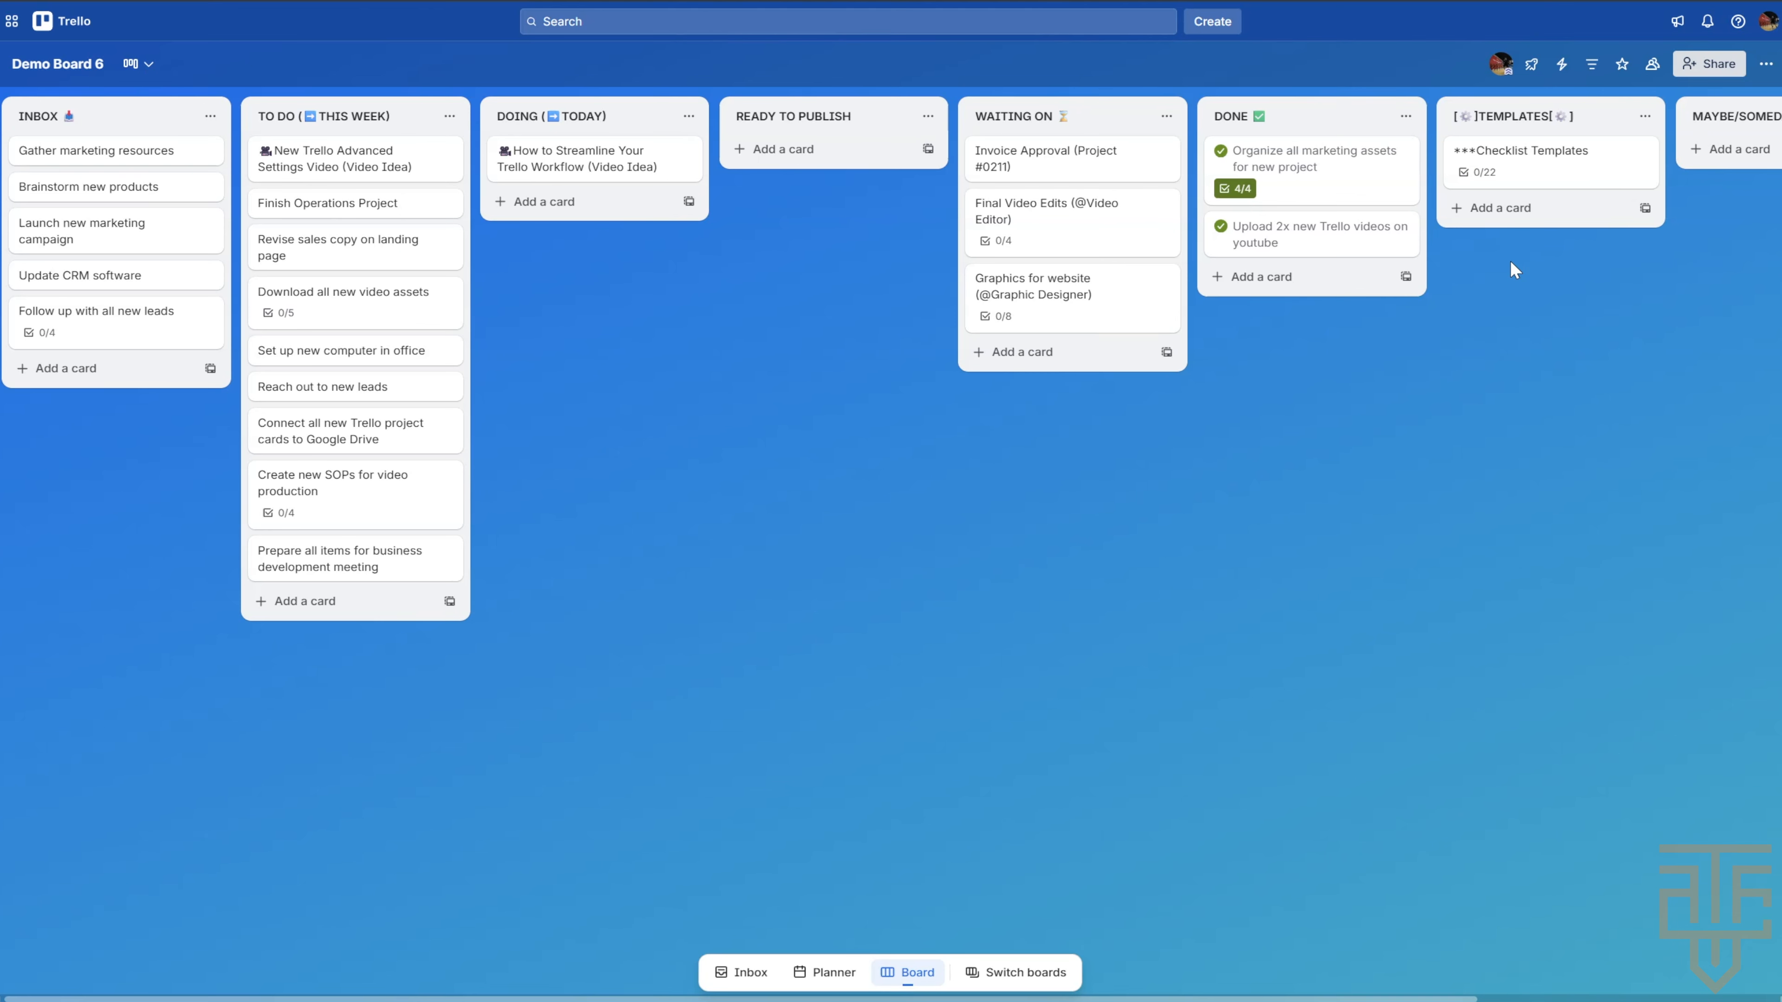
- Review the checklists stored on the ***Checklist Templates card in the TEMPLATES list, and close the card
left_click(1549, 177)
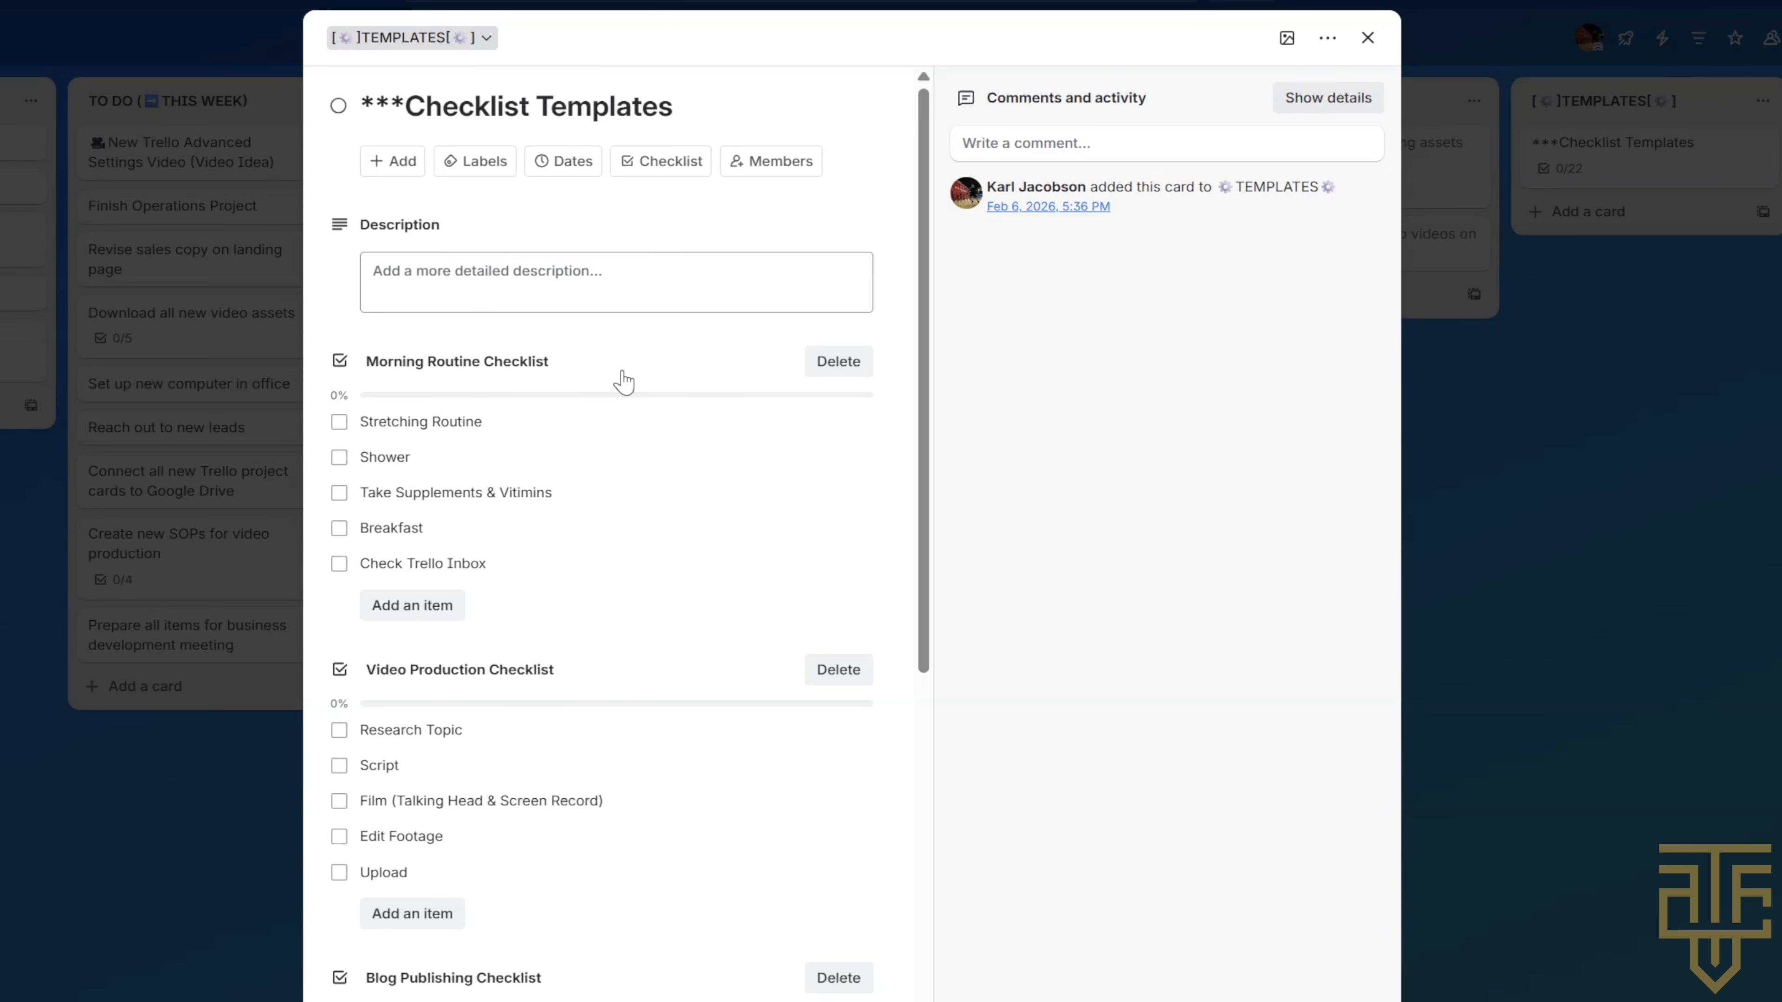
left_click_drag(924, 415, 925, 593)
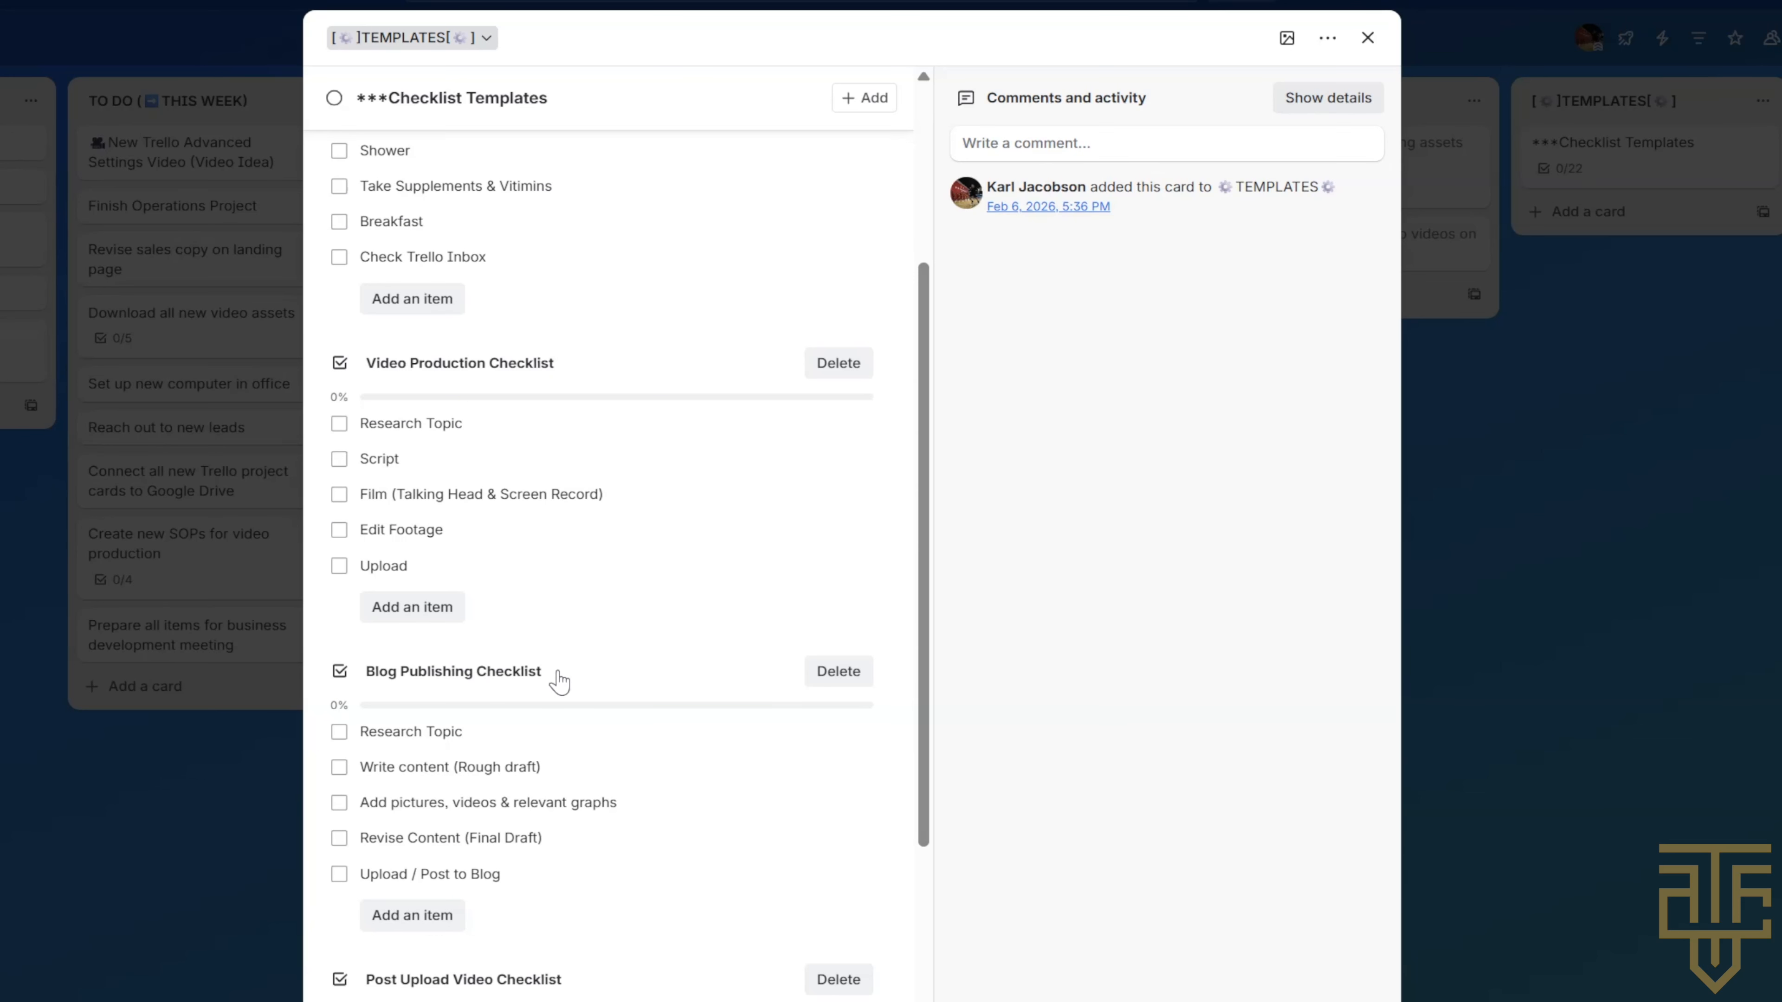
left_click_drag(926, 696, 924, 479)
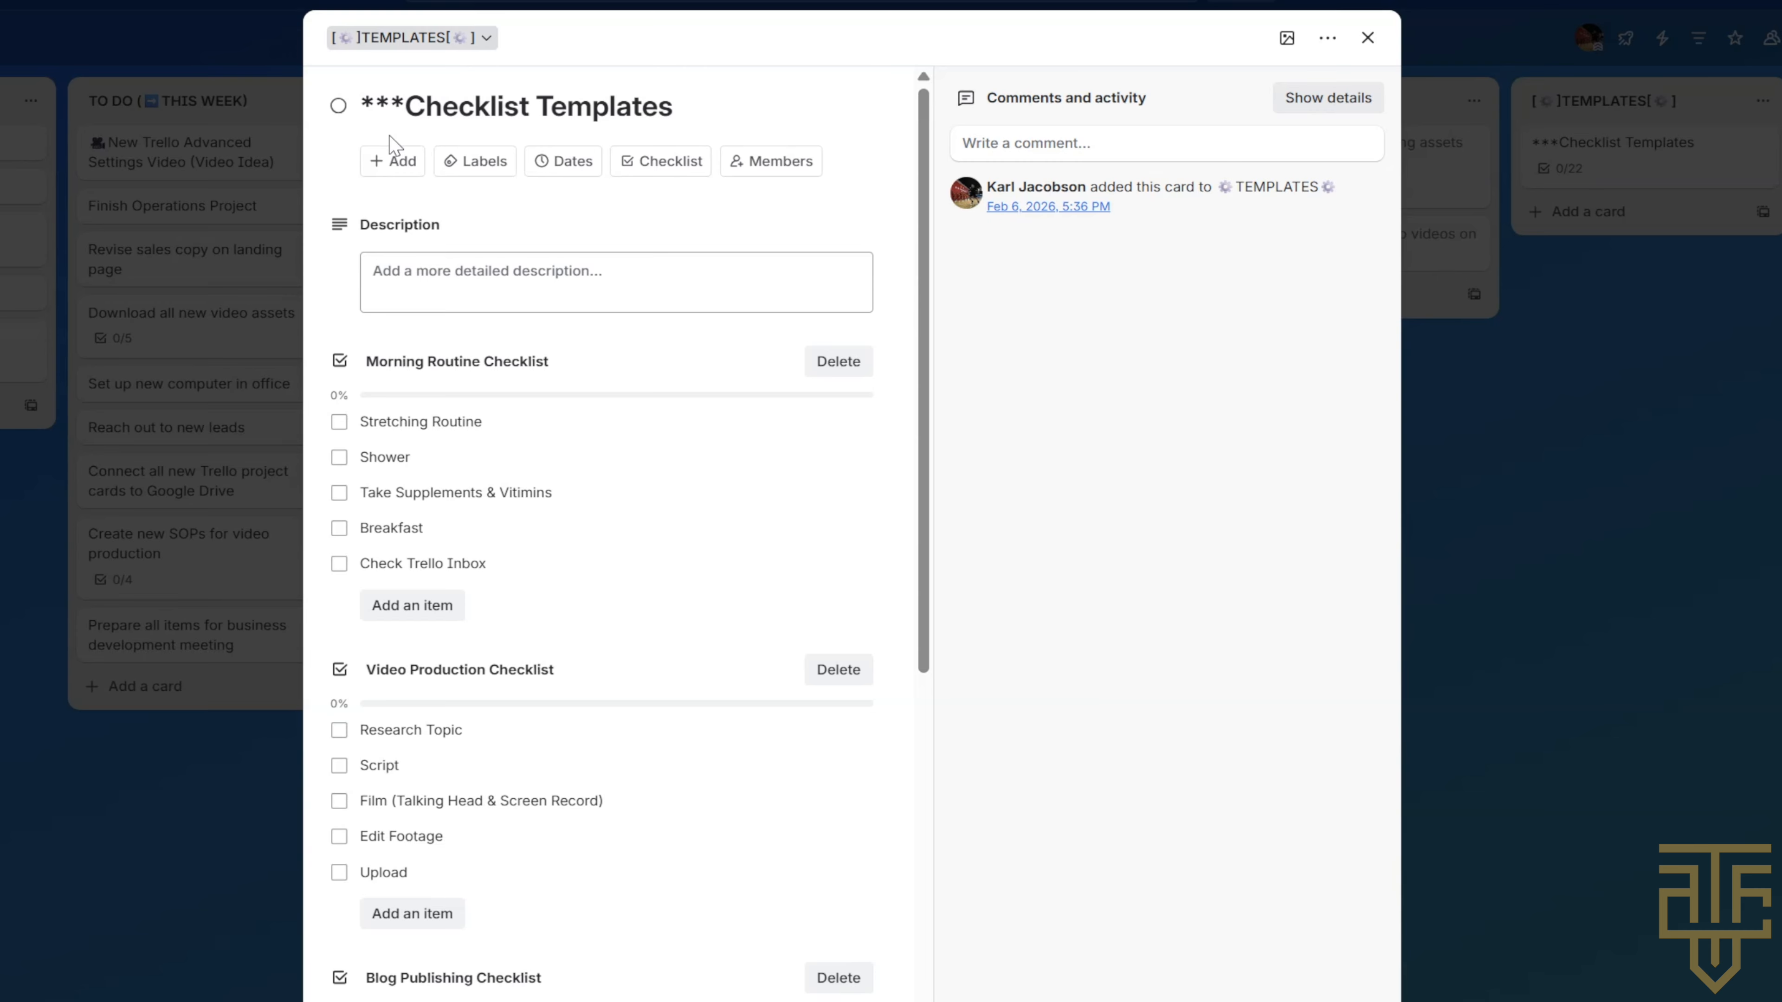
left_click(1367, 37)
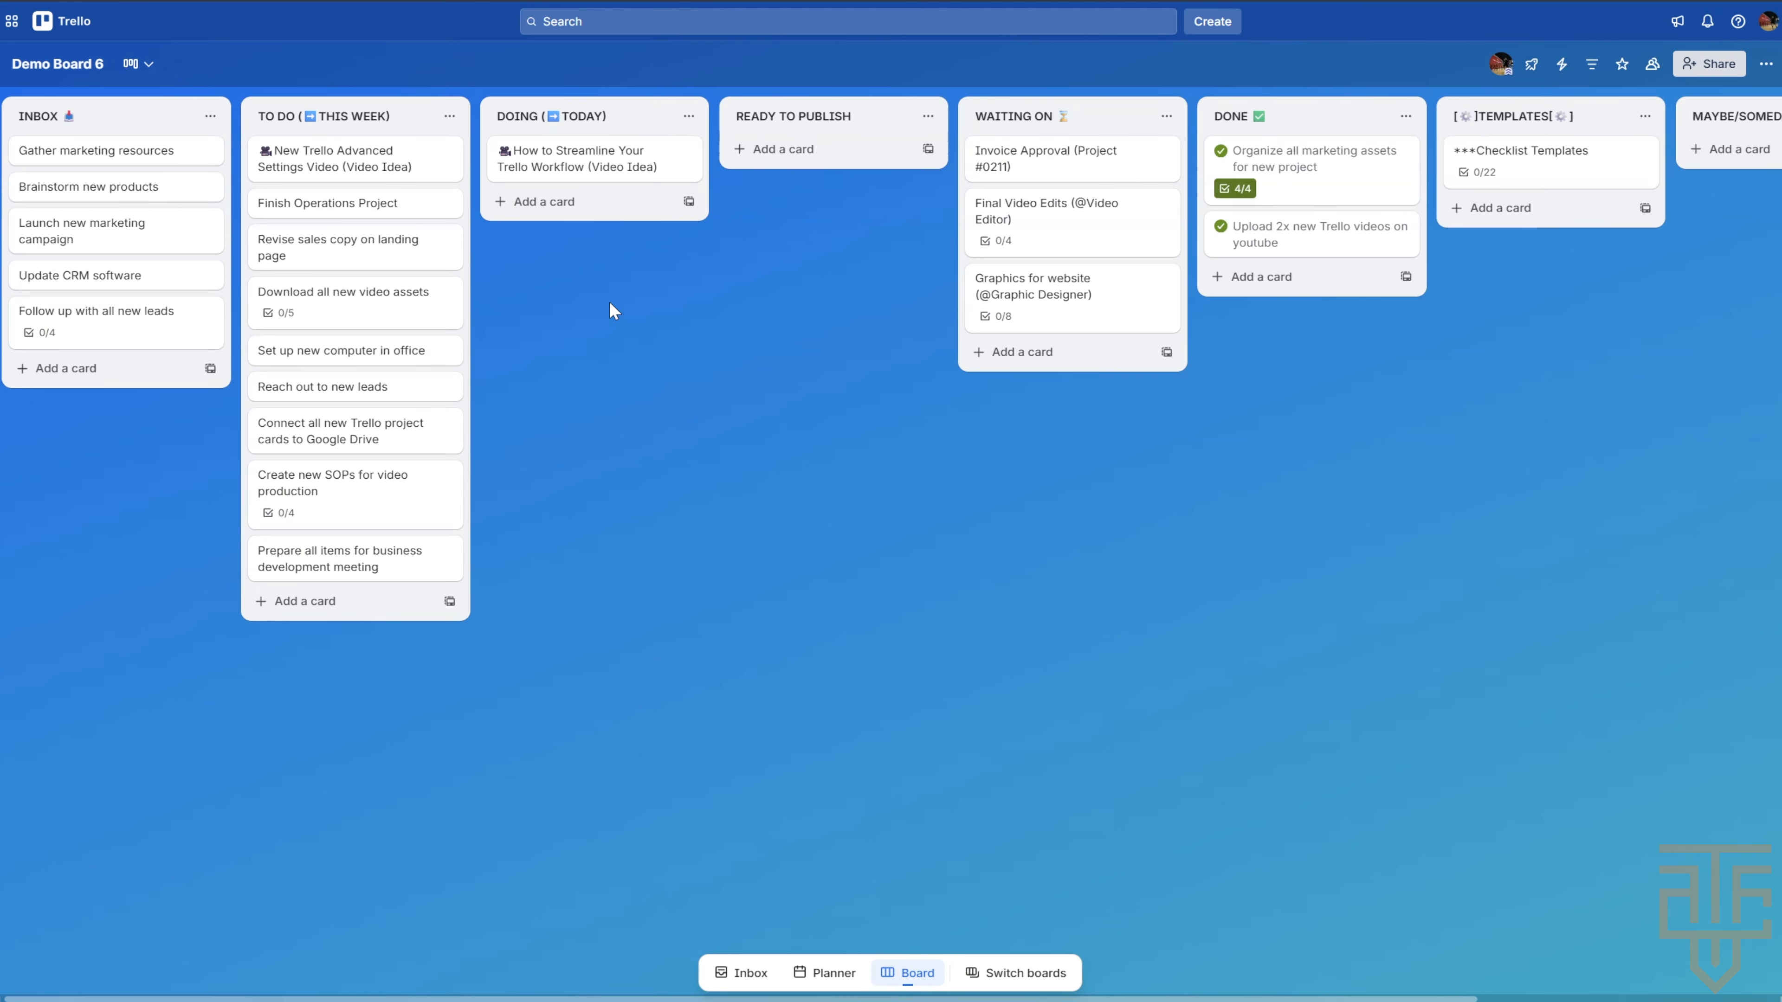
- Check which checklists can be copied into the "How to Streamline Your Trello Workflow" card in DOING, and close it without adding one
left_click(560, 163)
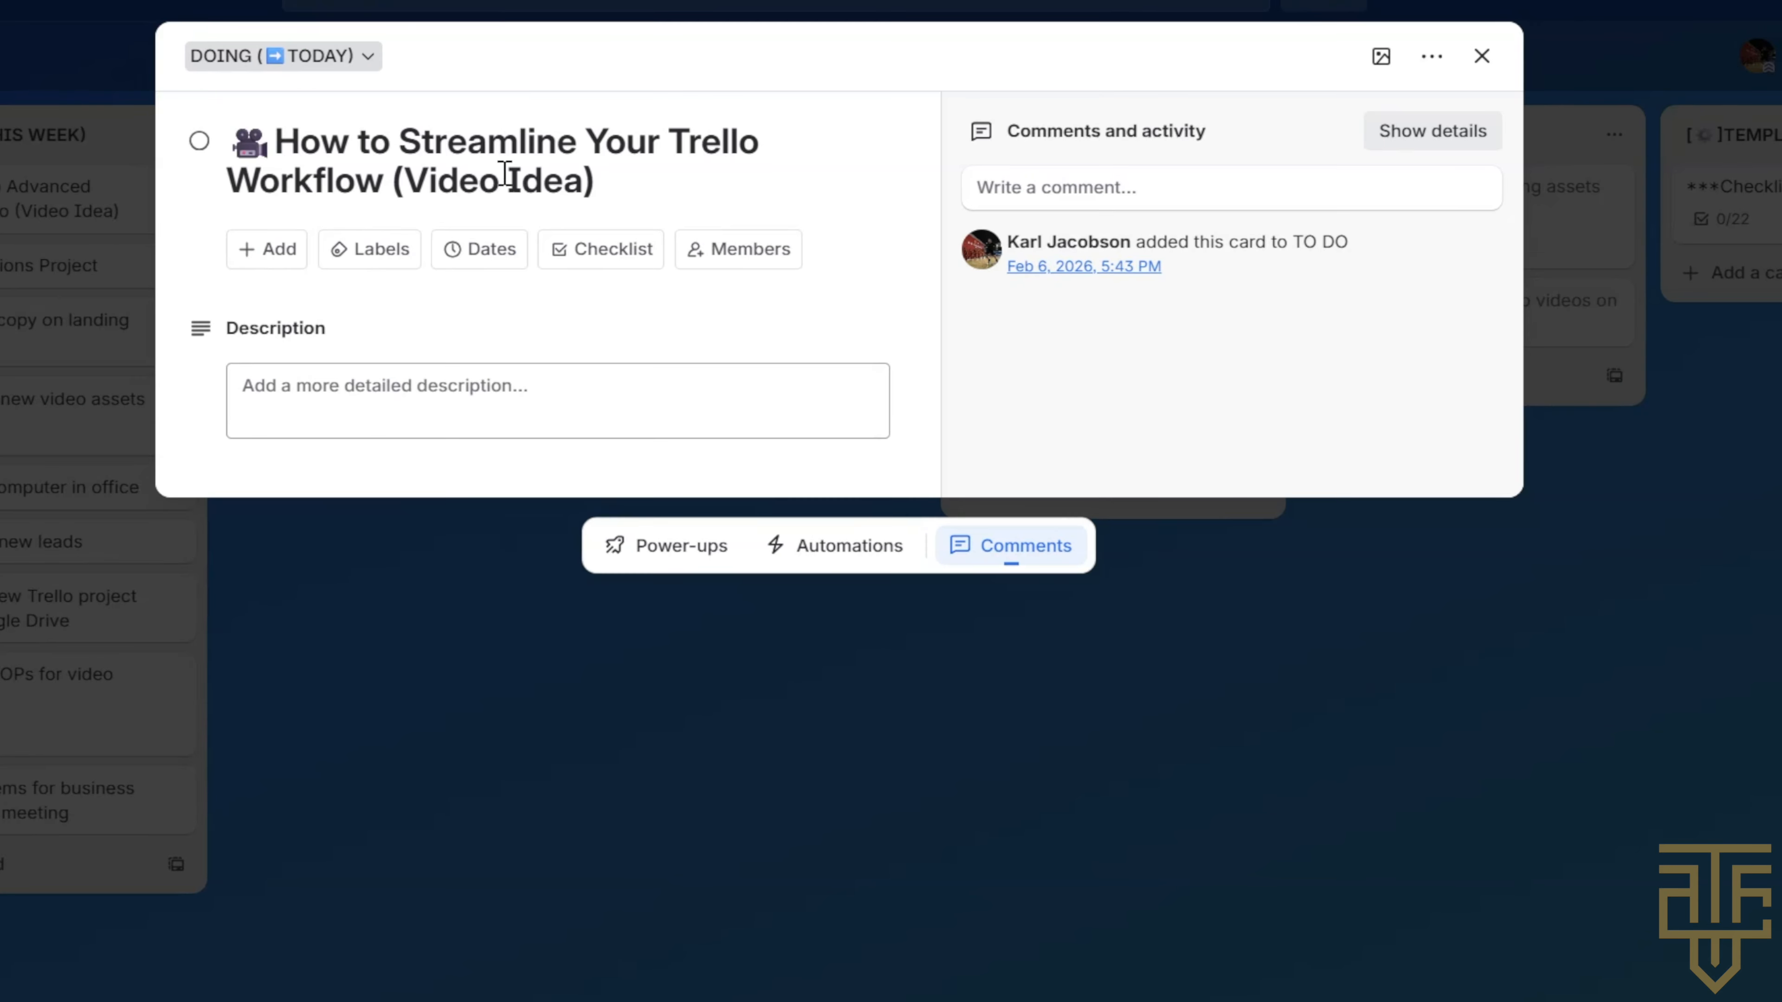
left_click(590, 253)
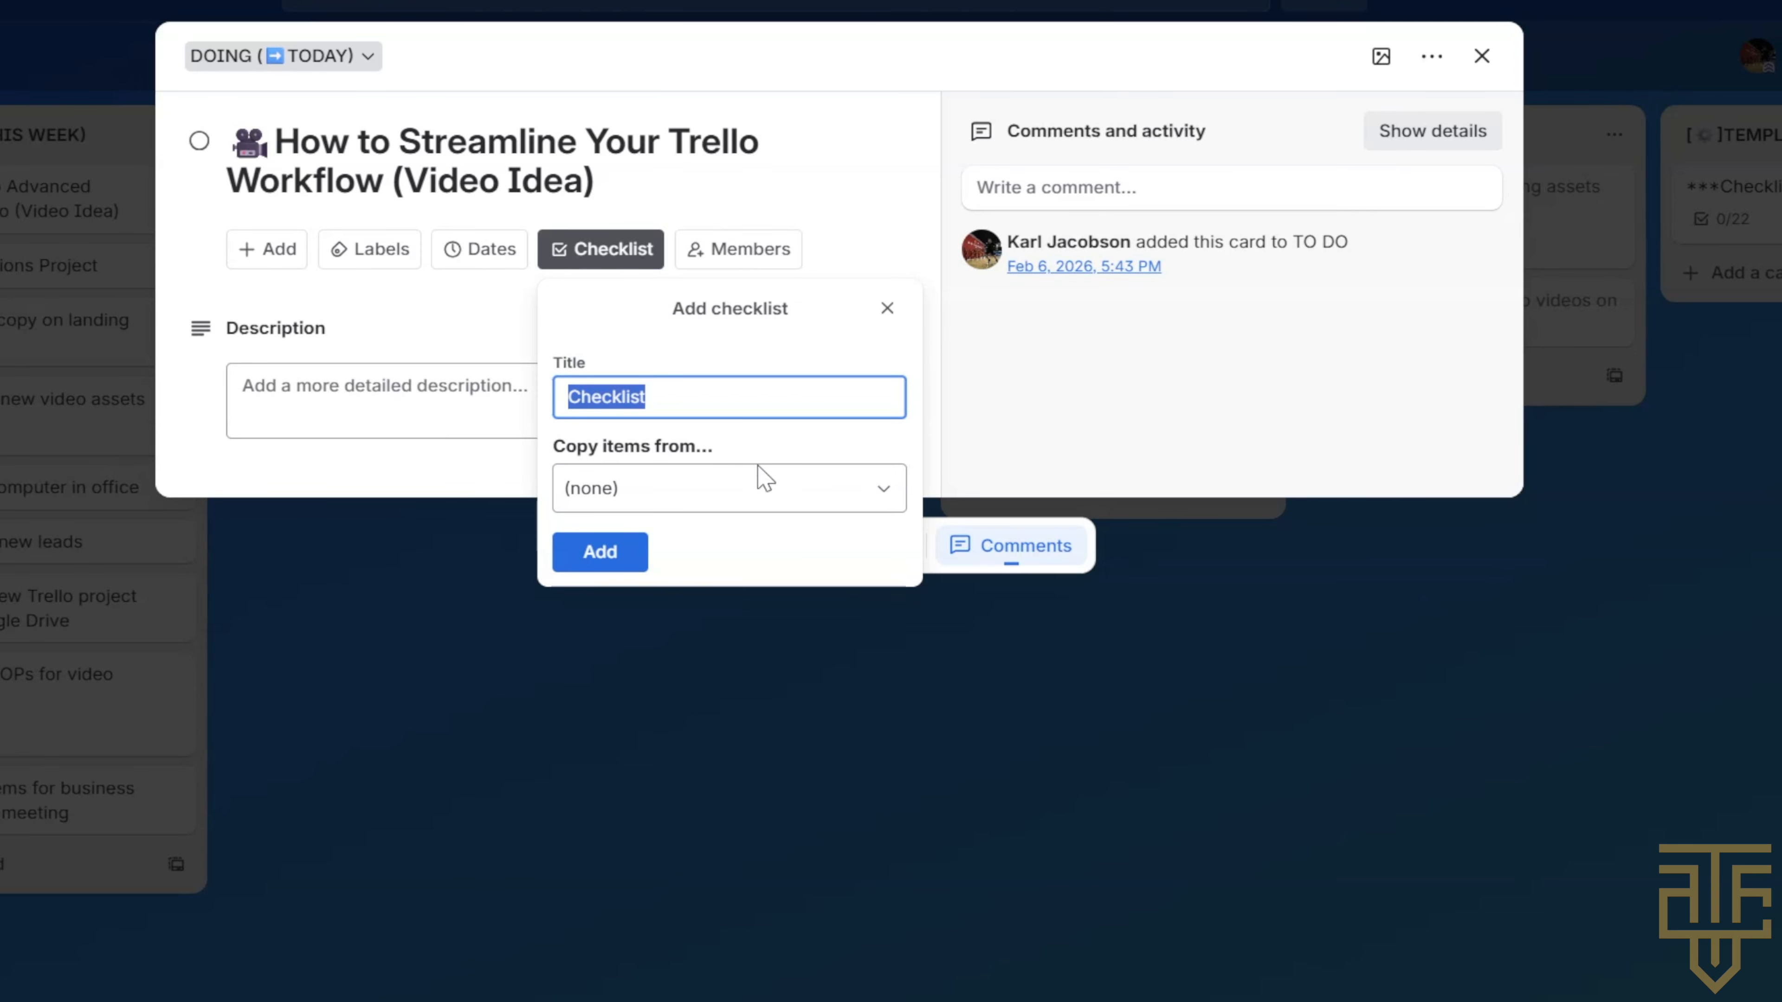
left_click(886, 495)
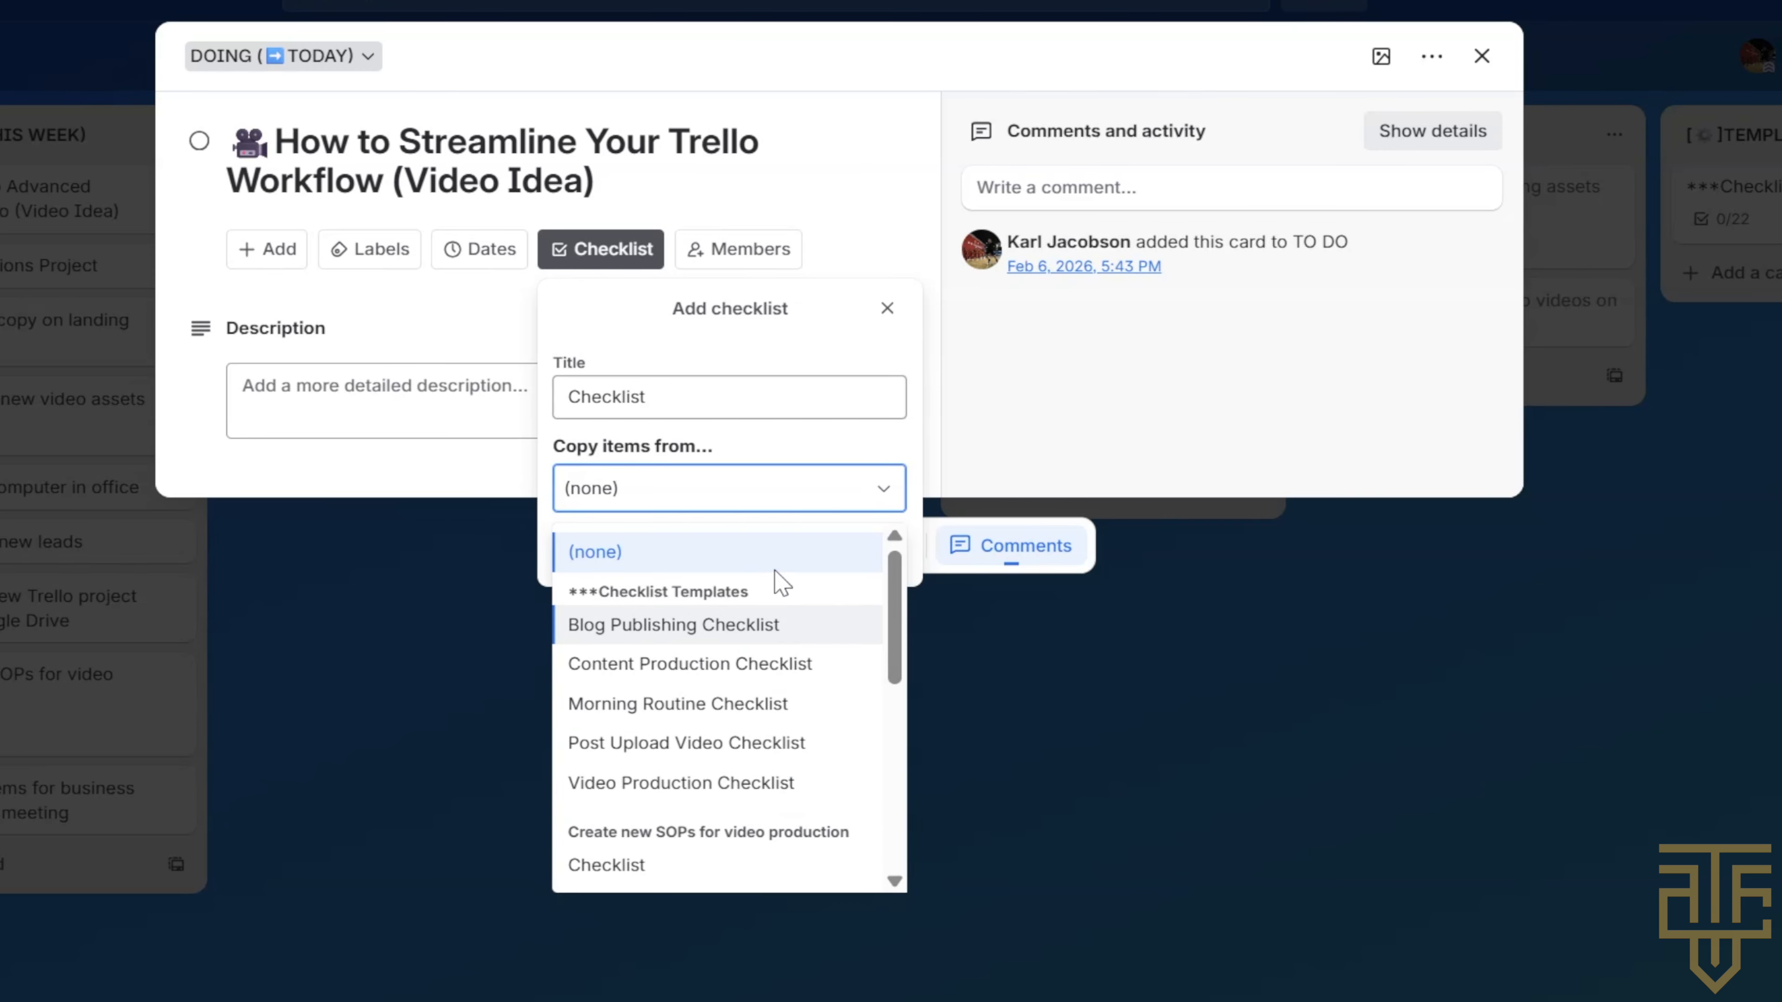
left_click(848, 349)
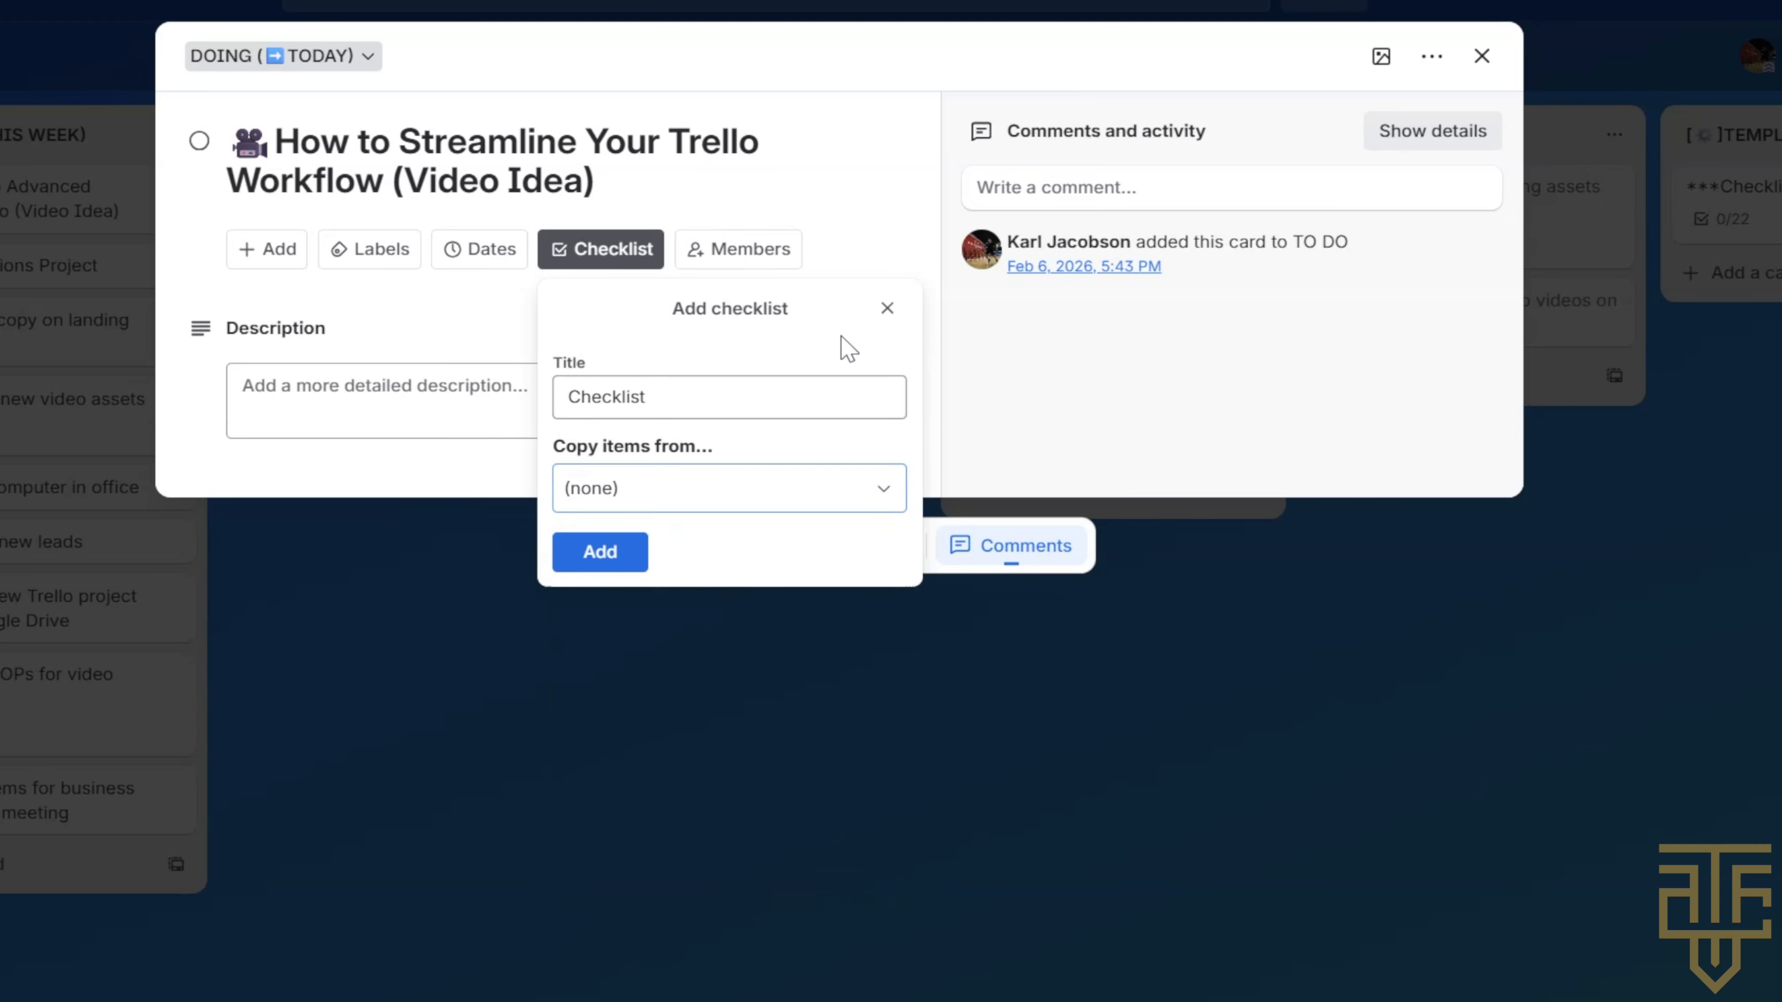
left_click(887, 308)
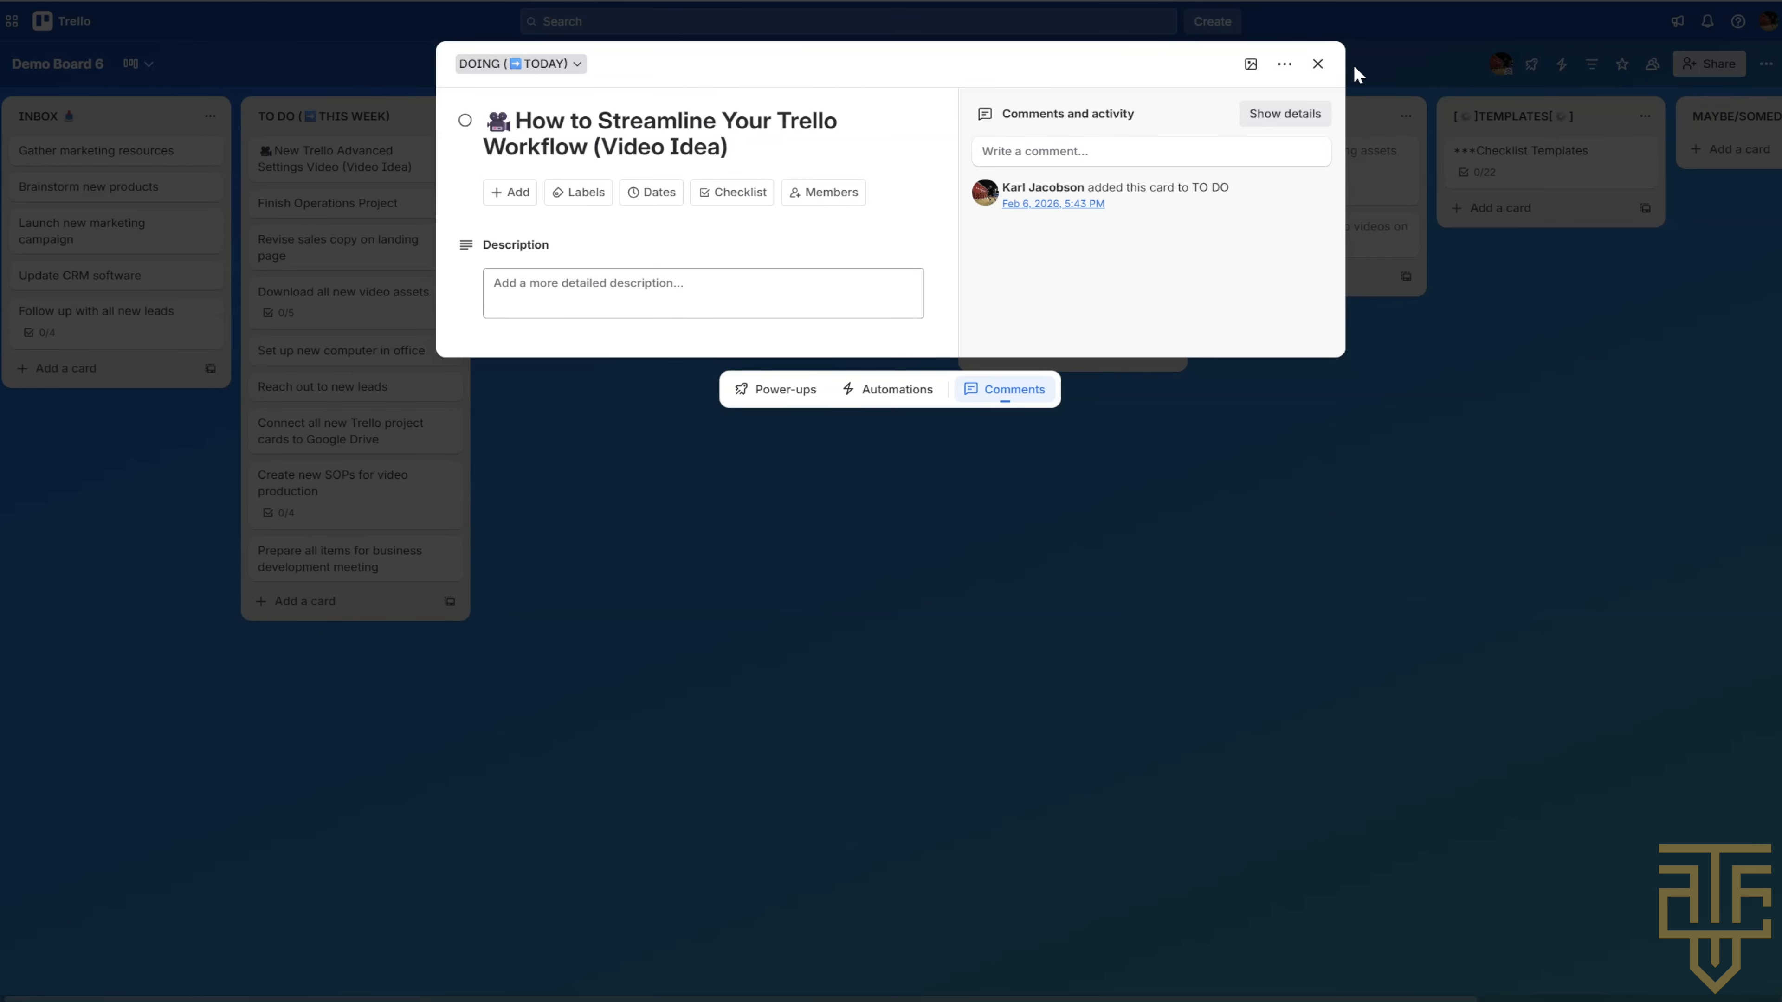
left_click(1317, 63)
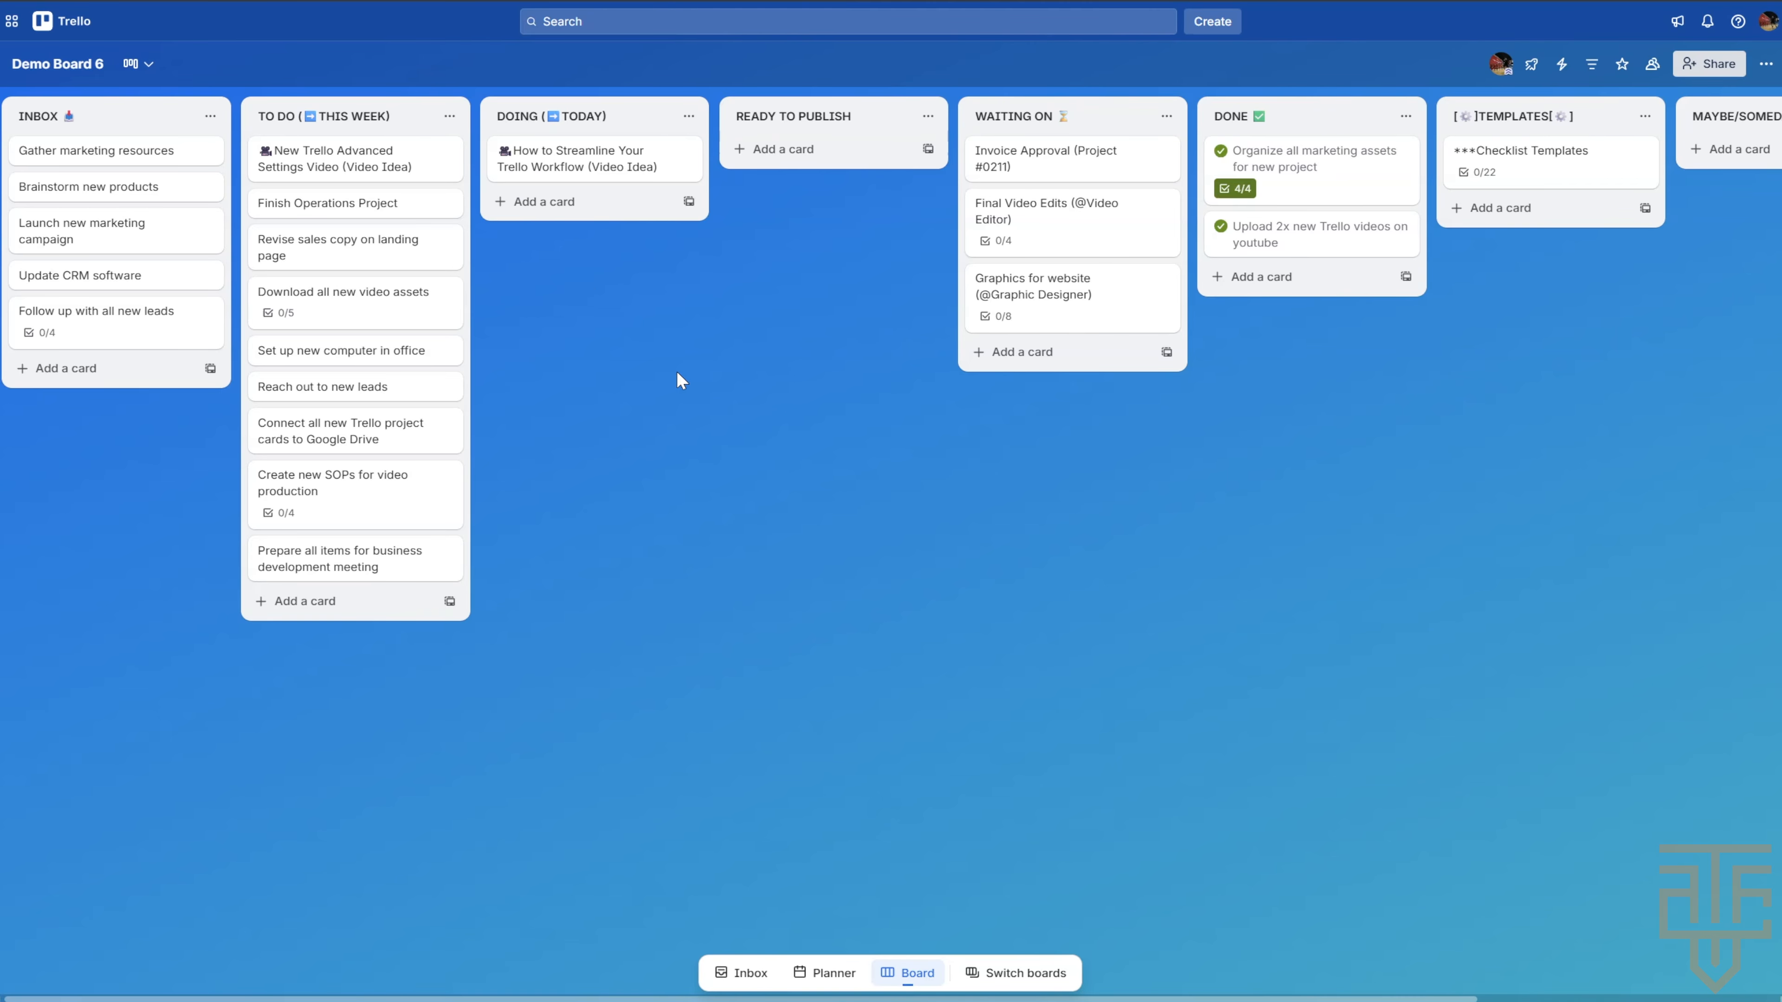
- Go to the board's scheduled automations and start creating a new one
left_click(1561, 66)
left_click(1610, 163)
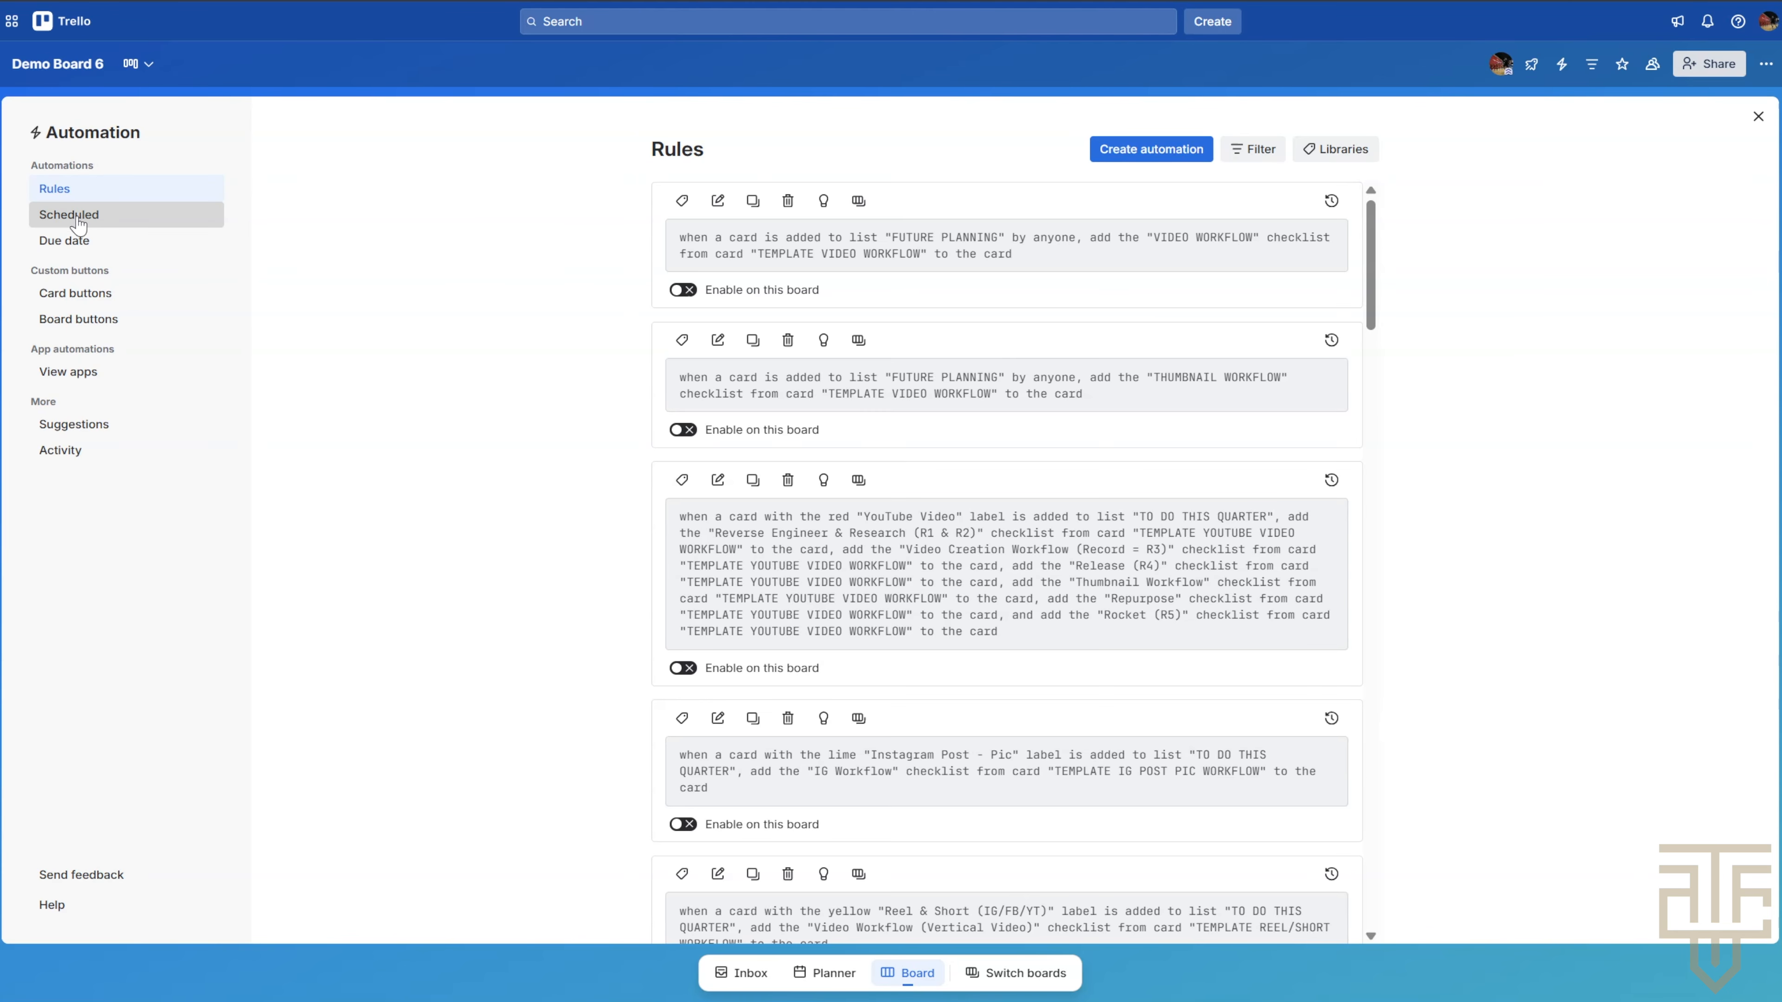
left_click(112, 220)
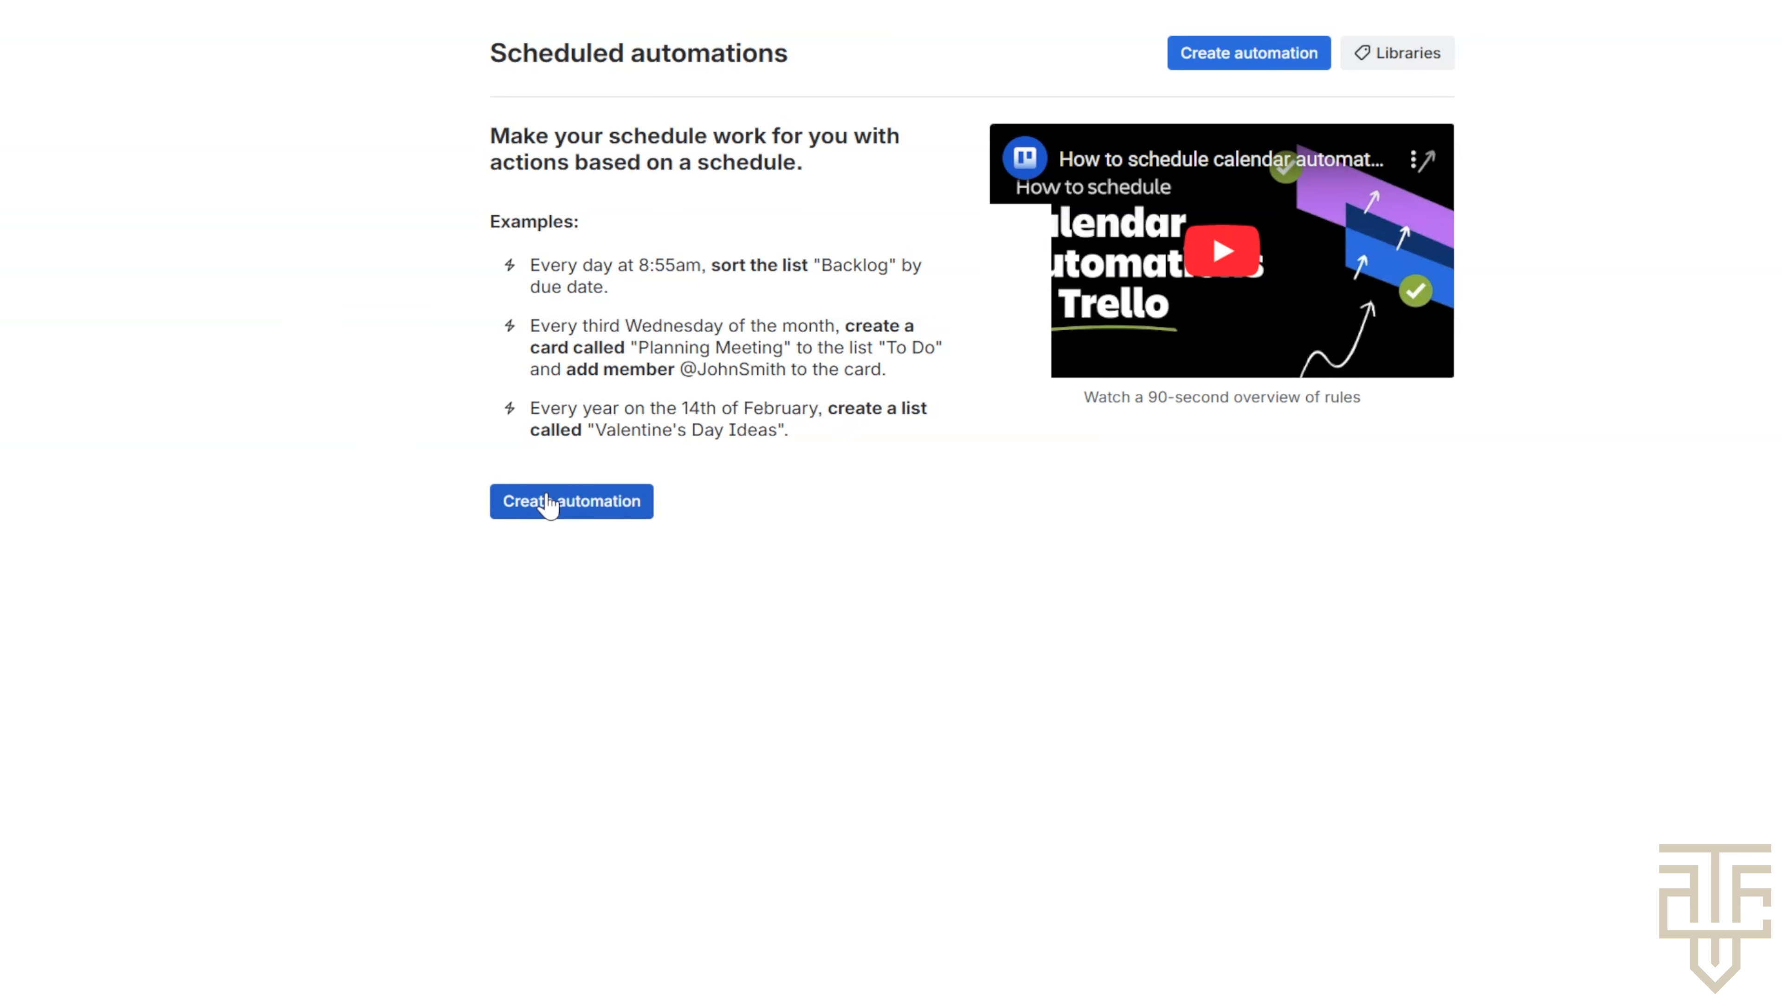
left_click(574, 517)
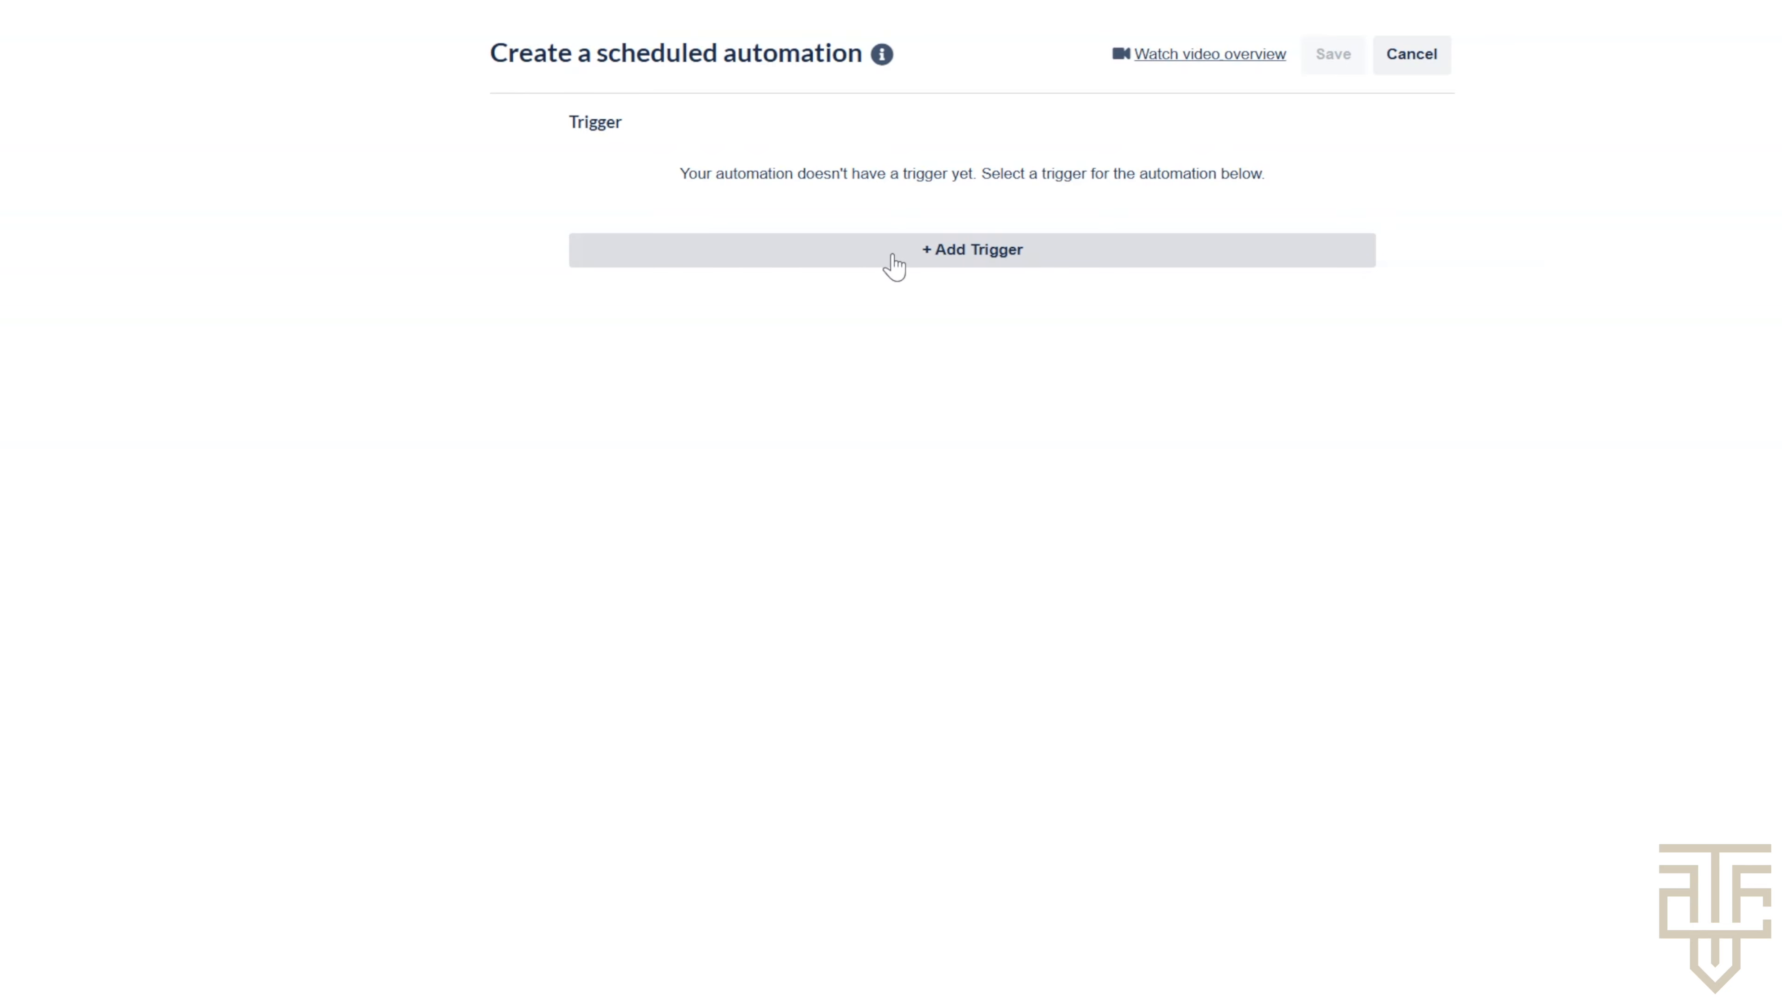
- Add a trigger that runs the automation every weekday at 6:00 am
left_click(867, 264)
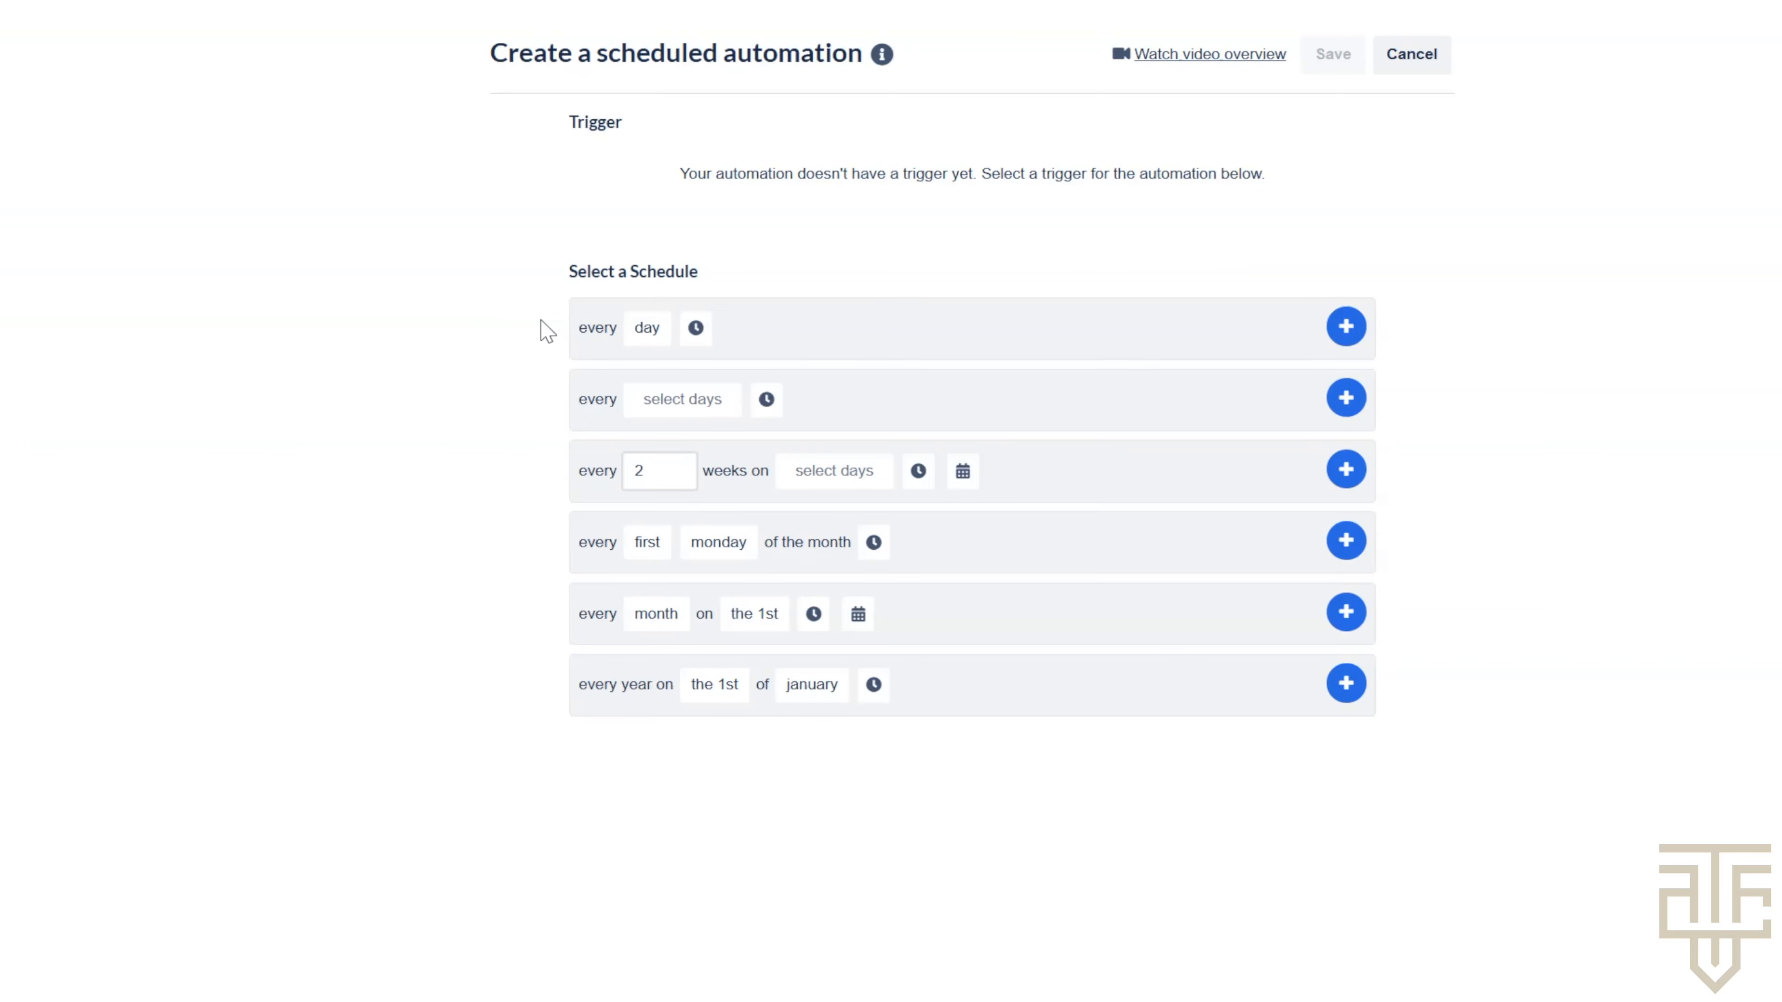
left_click(632, 328)
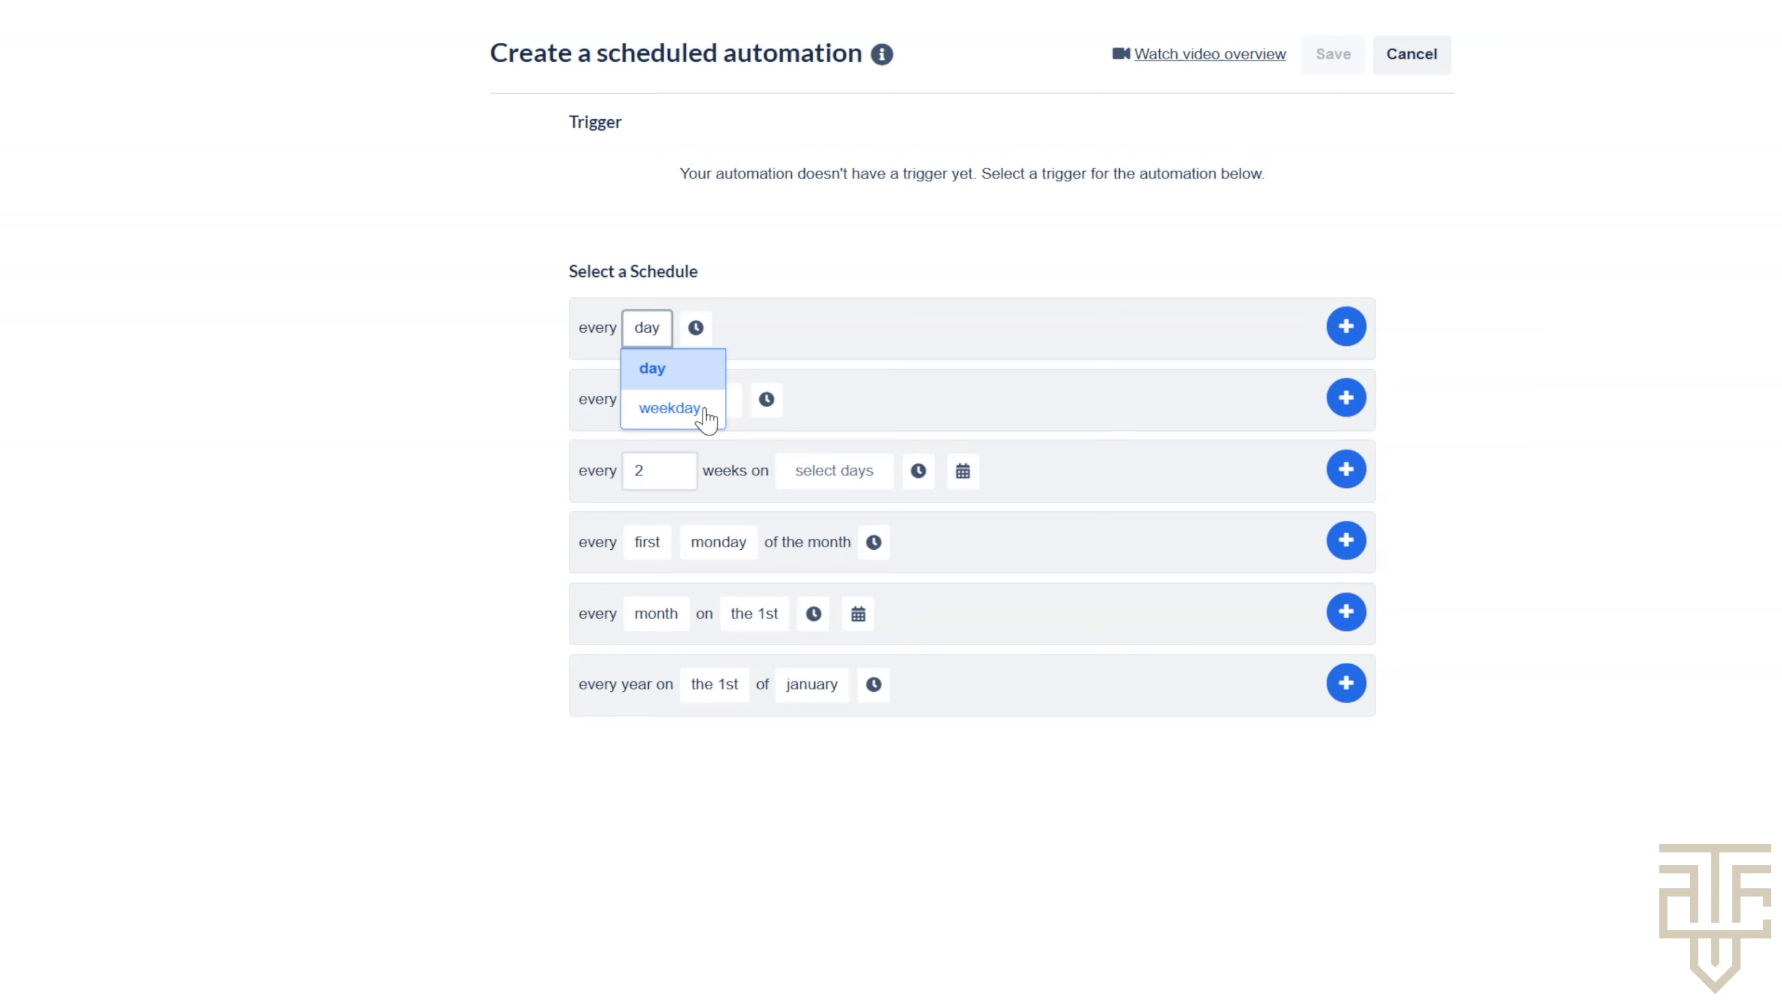
left_click(670, 408)
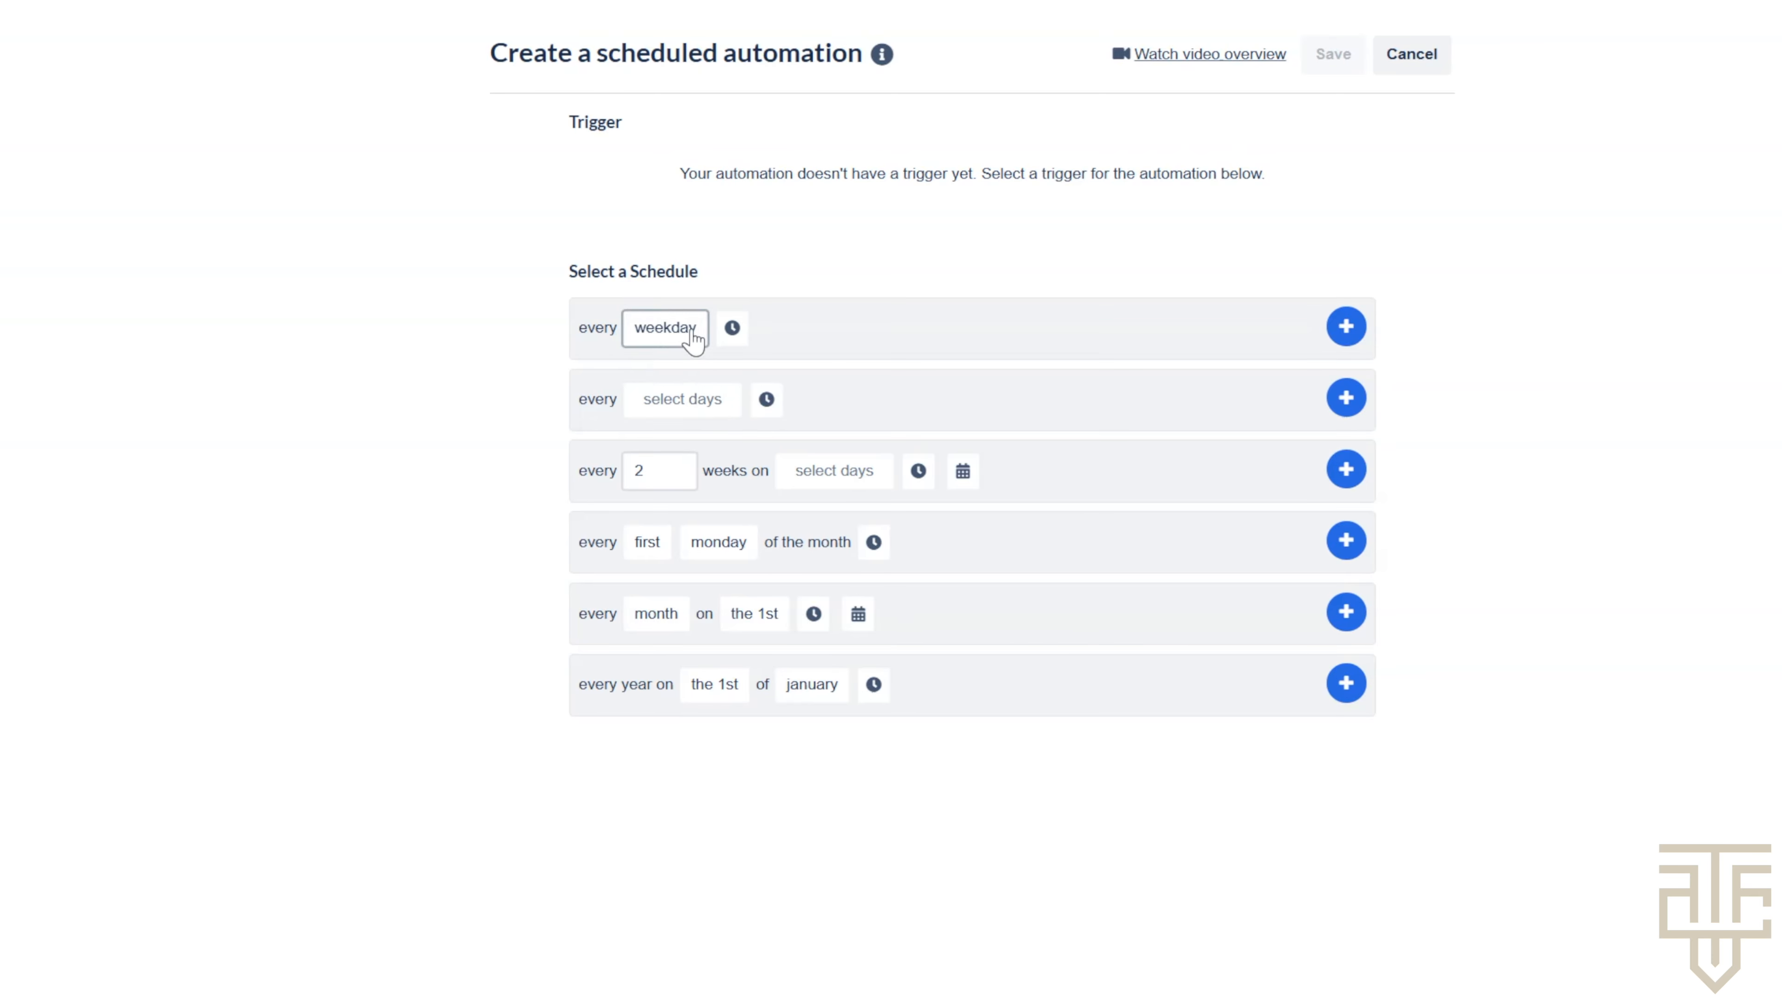
left_click(730, 327)
left_click(779, 329)
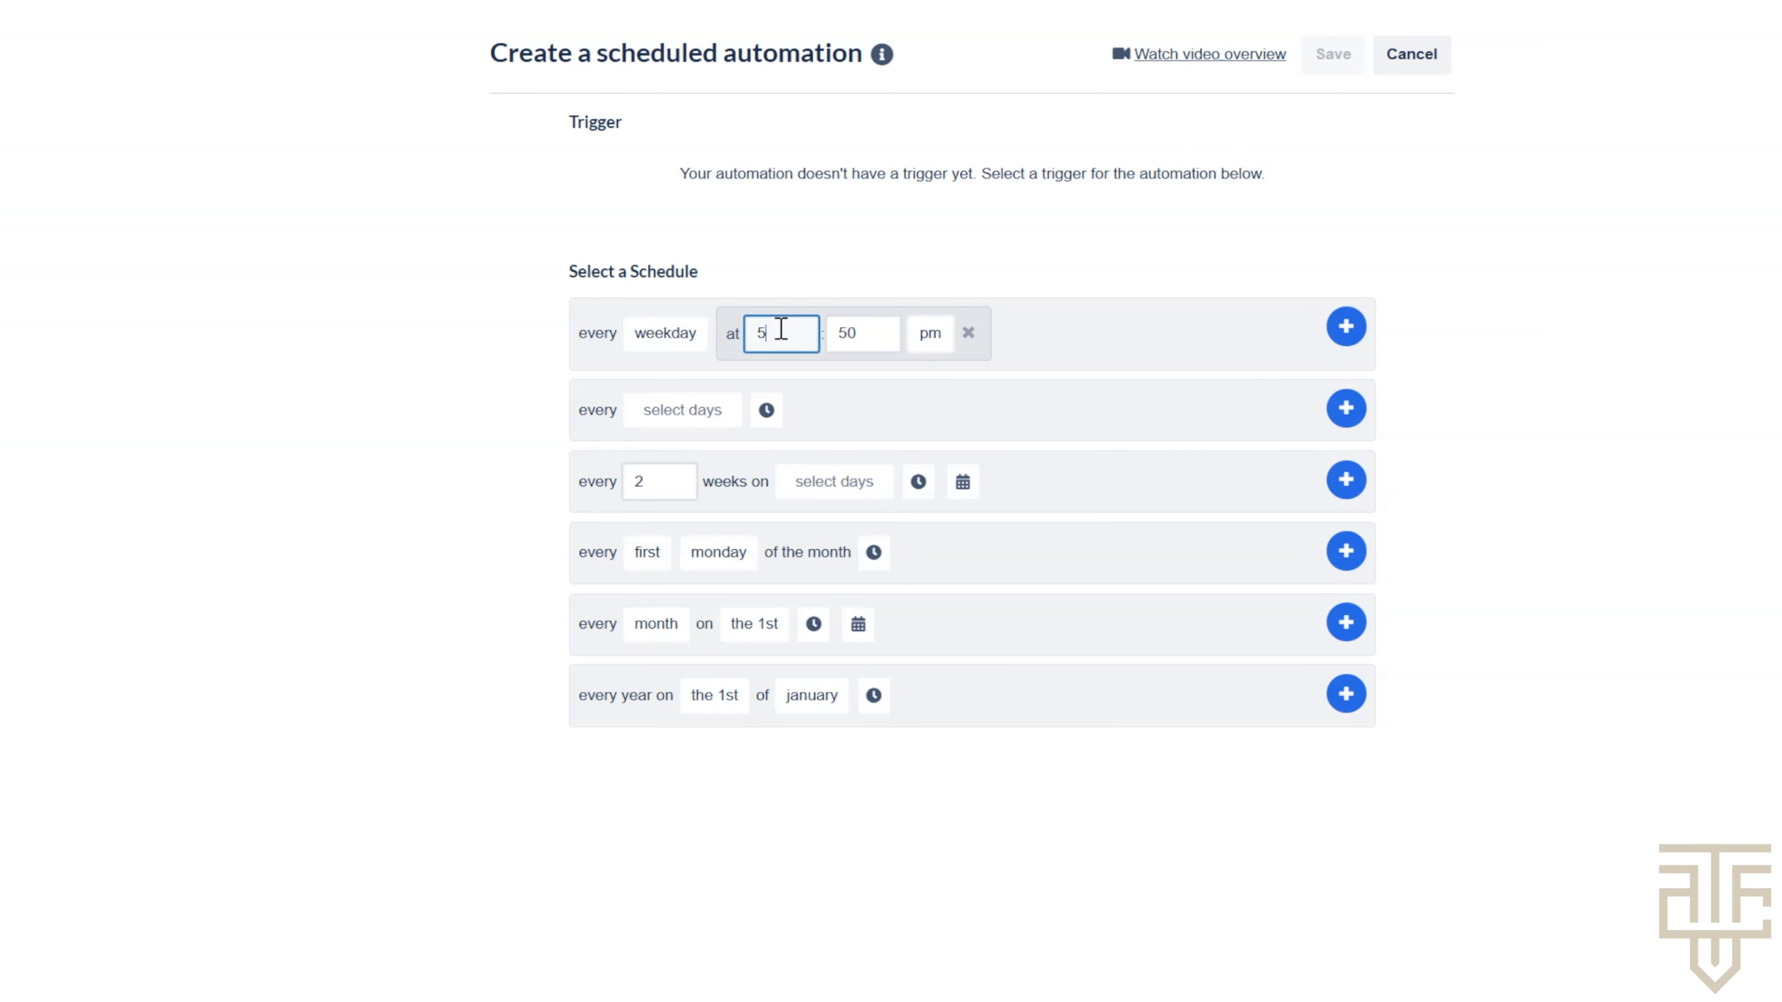
left_click(872, 340)
left_click(930, 334)
left_click(931, 375)
left_click(1345, 329)
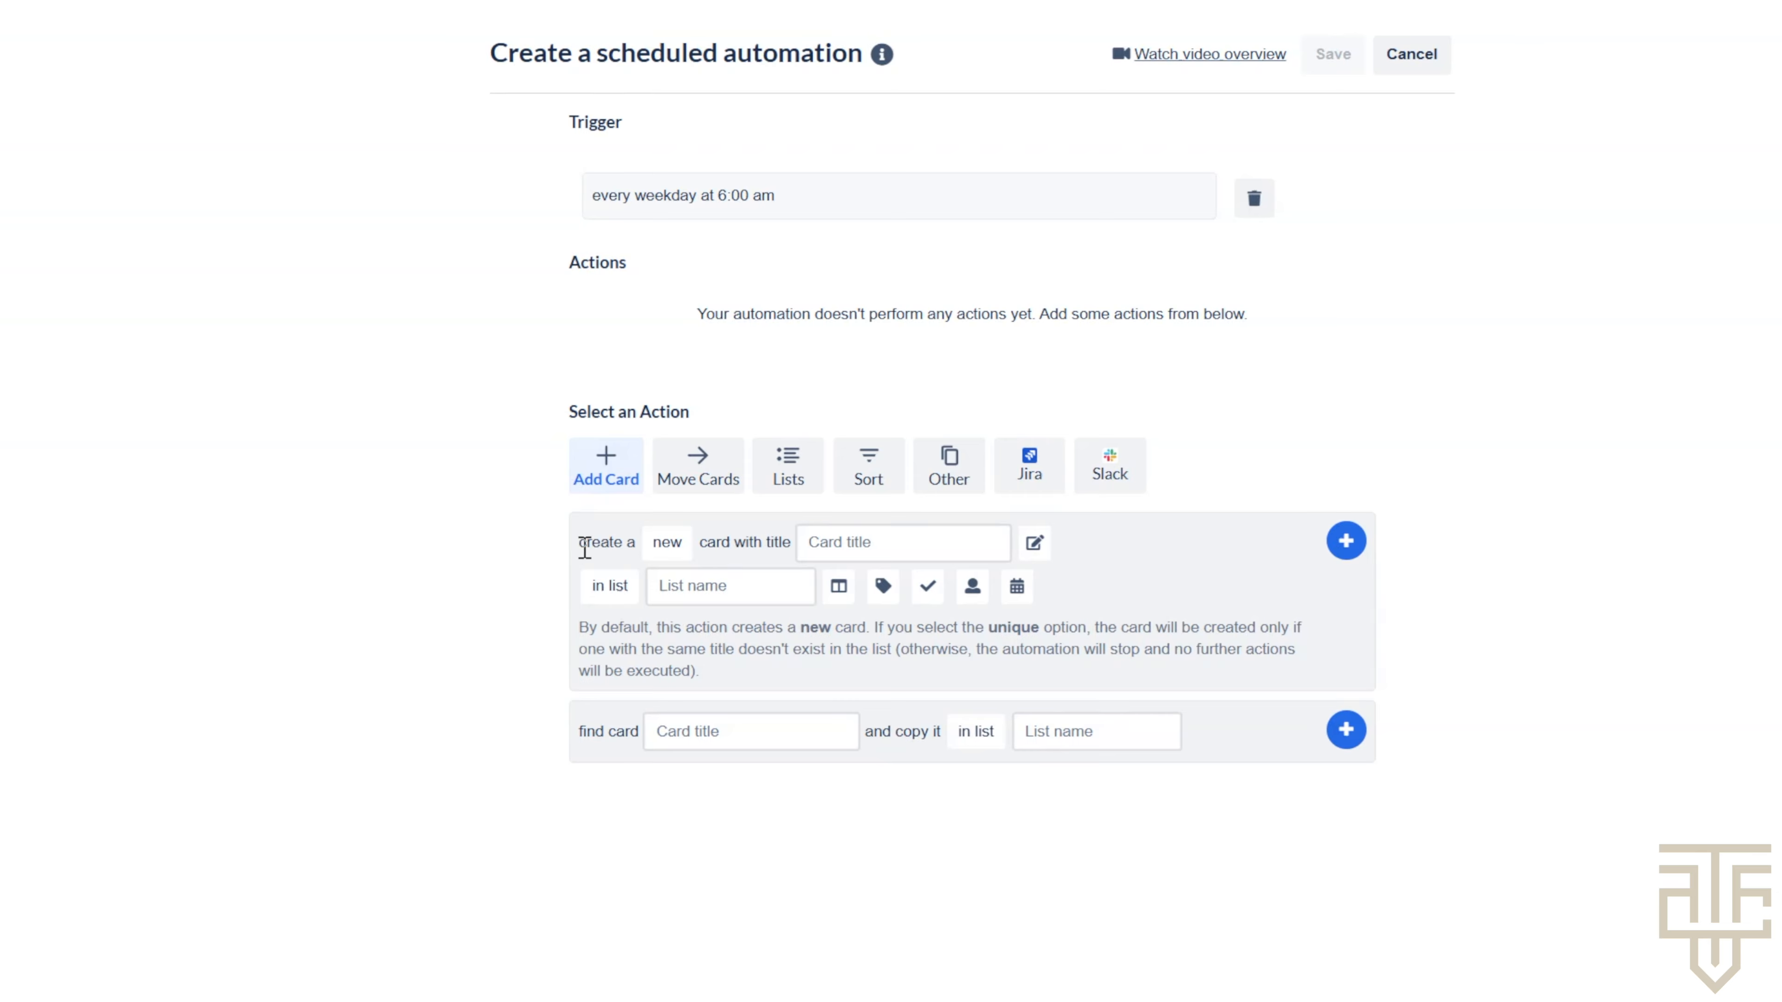
- Set up an action creating a new card titled "Morning Routine" in the DOING (TODAY) list
left_click(816, 541)
type("Morning Rou")
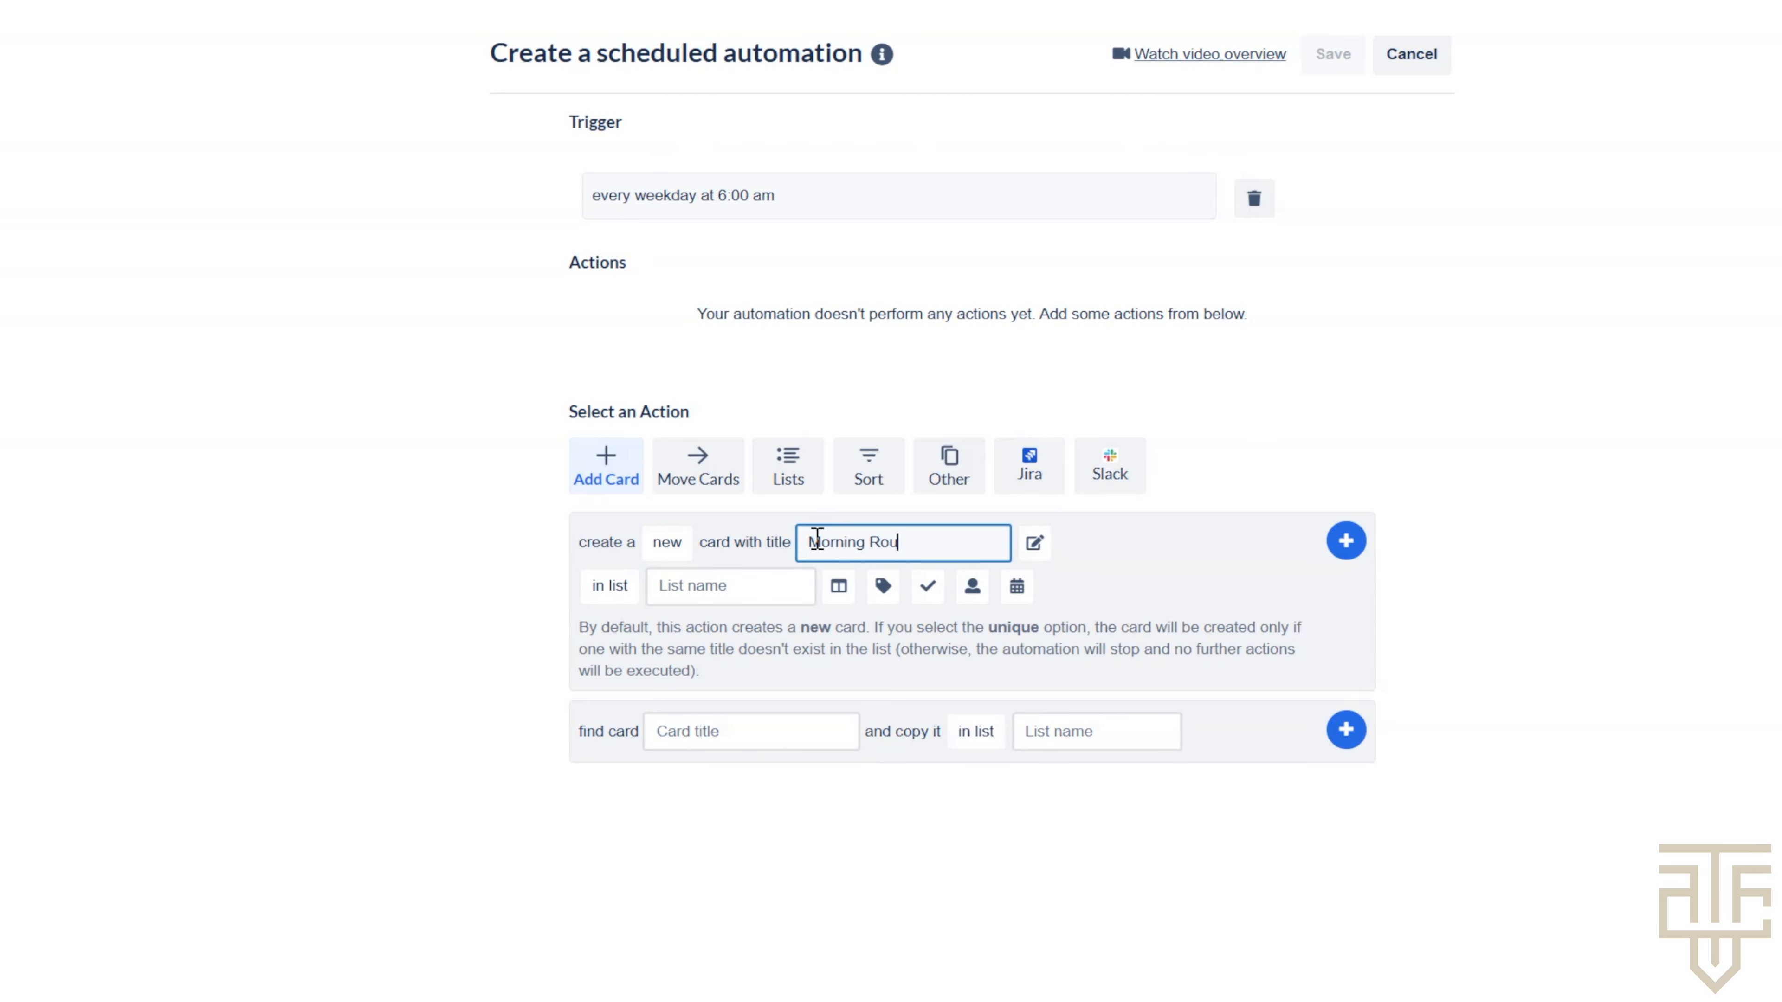
left_click(710, 590)
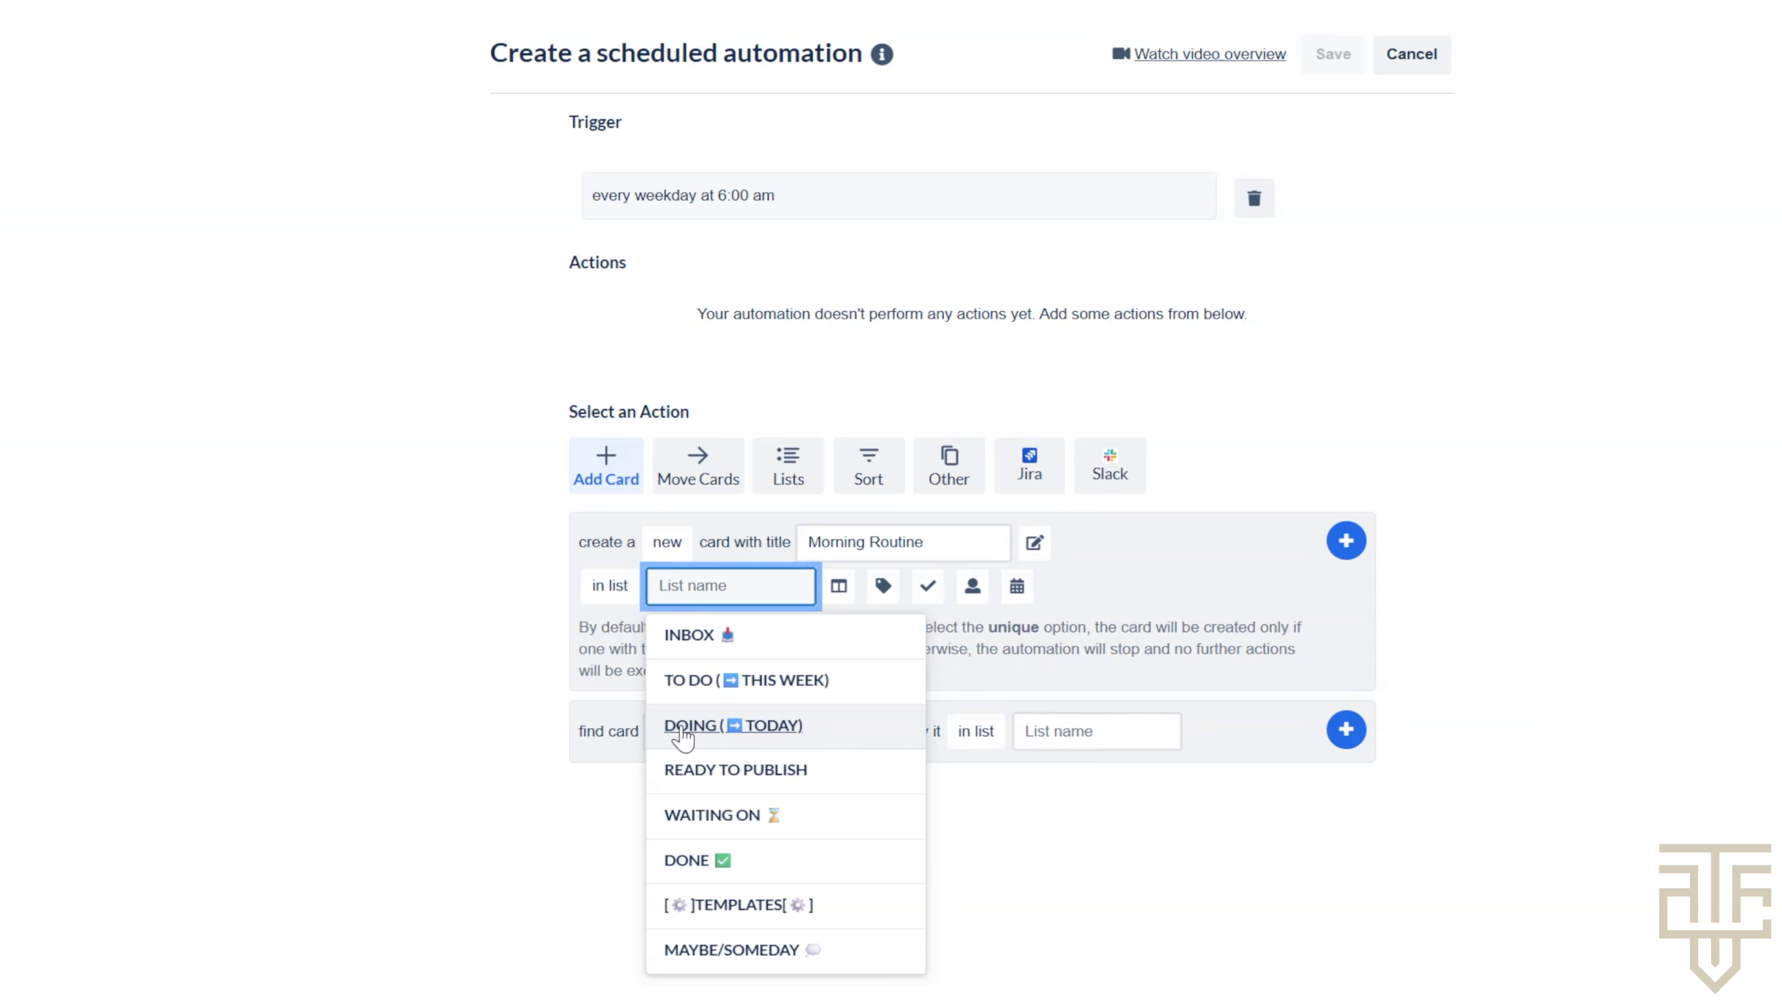
left_click(828, 737)
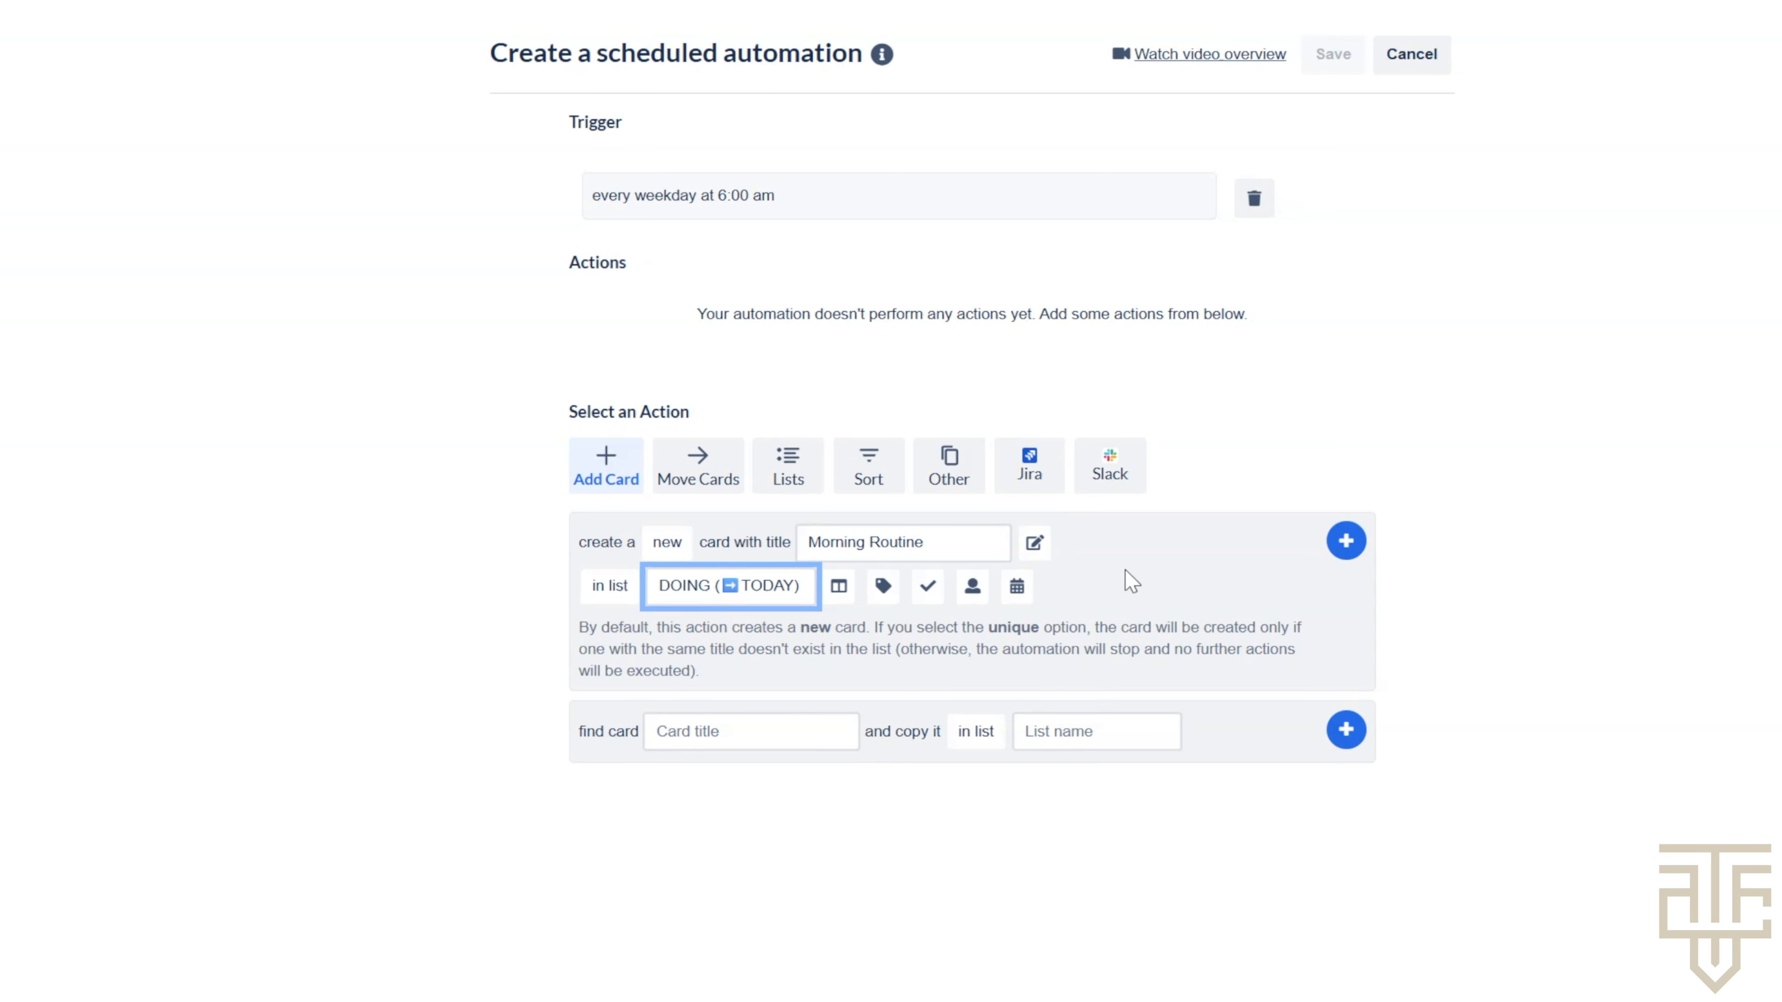
- Include a checklist named "Morning Routine Checklist" in the card creation action
left_click(926, 593)
left_click(757, 636)
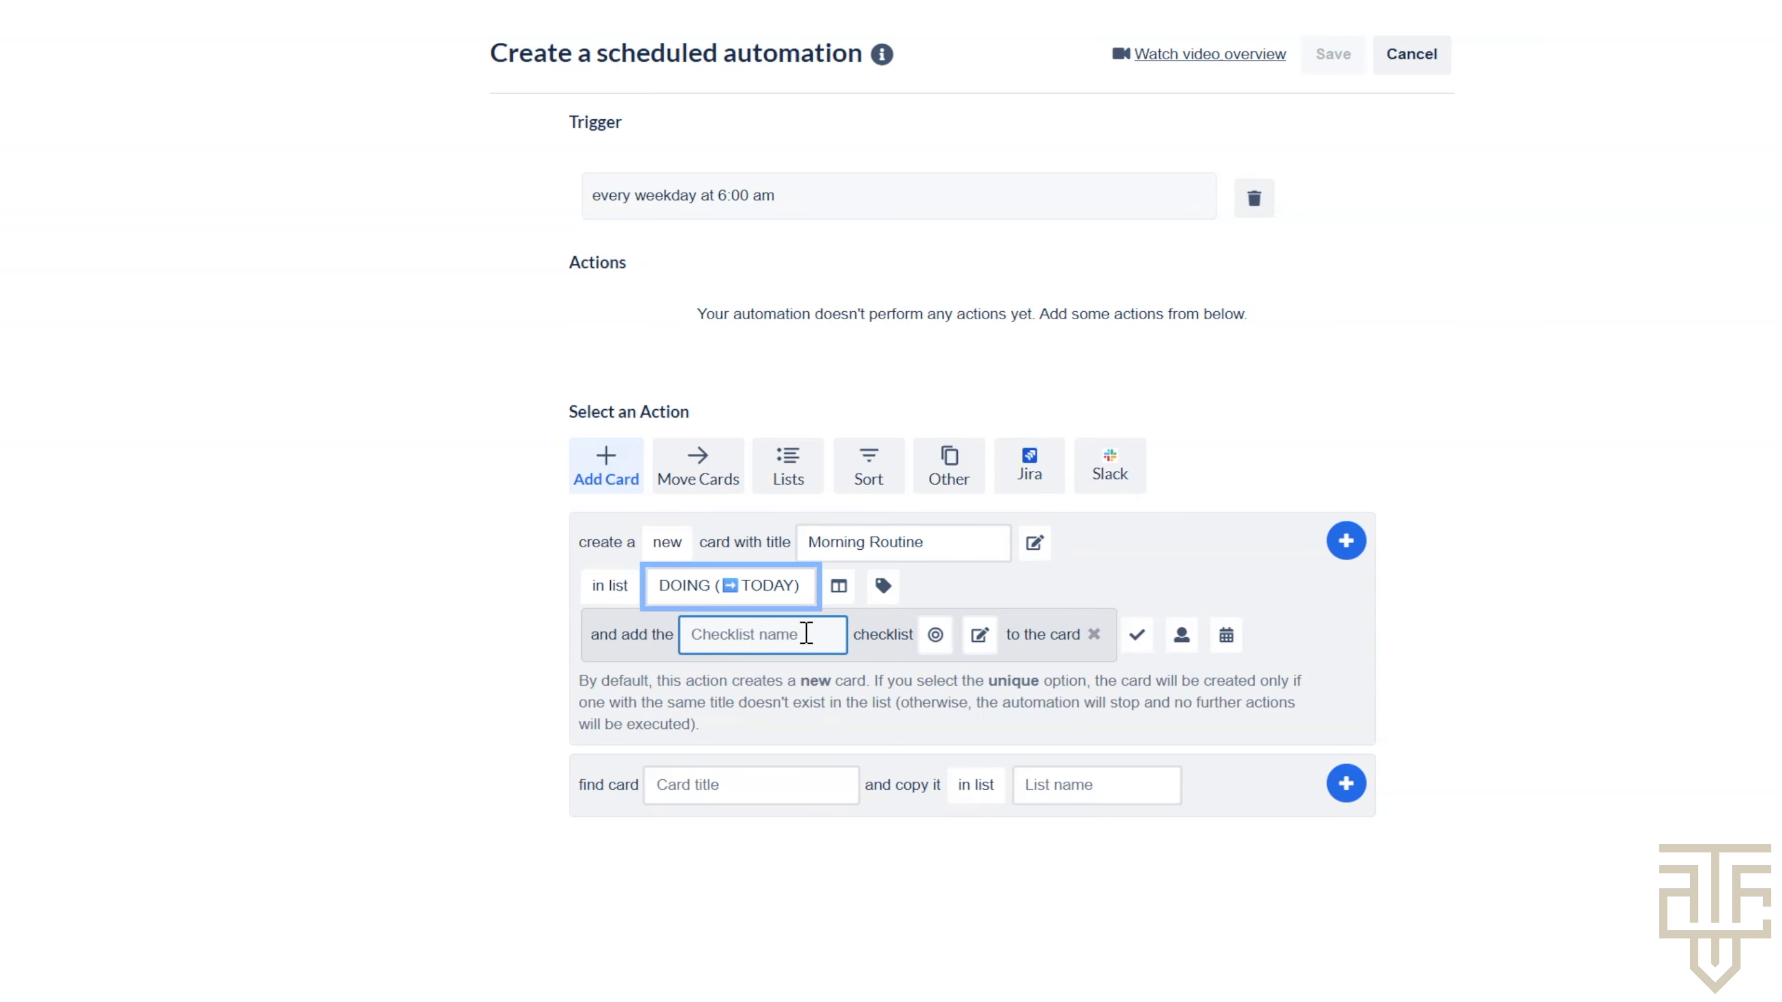
type("Mor")
type("ning Routine Checklist")
left_click(1192, 579)
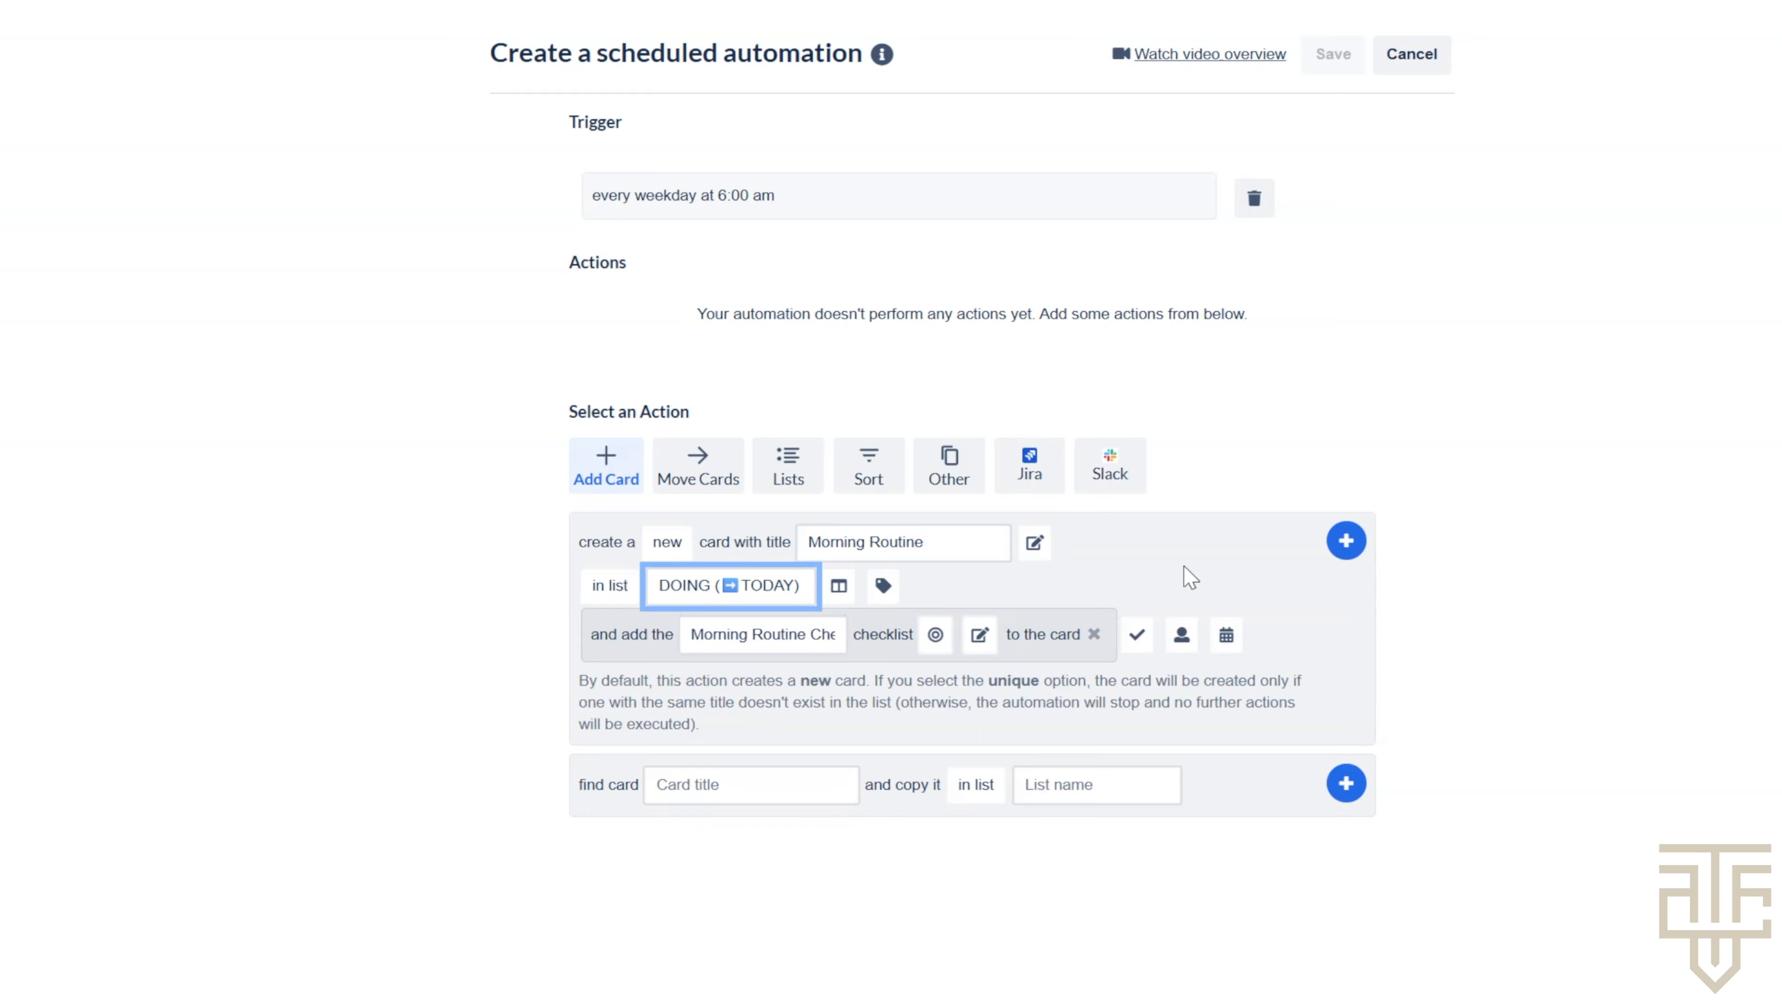
- Include the green "Routines" label in the card action, then add the action and save the automation
left_click(884, 587)
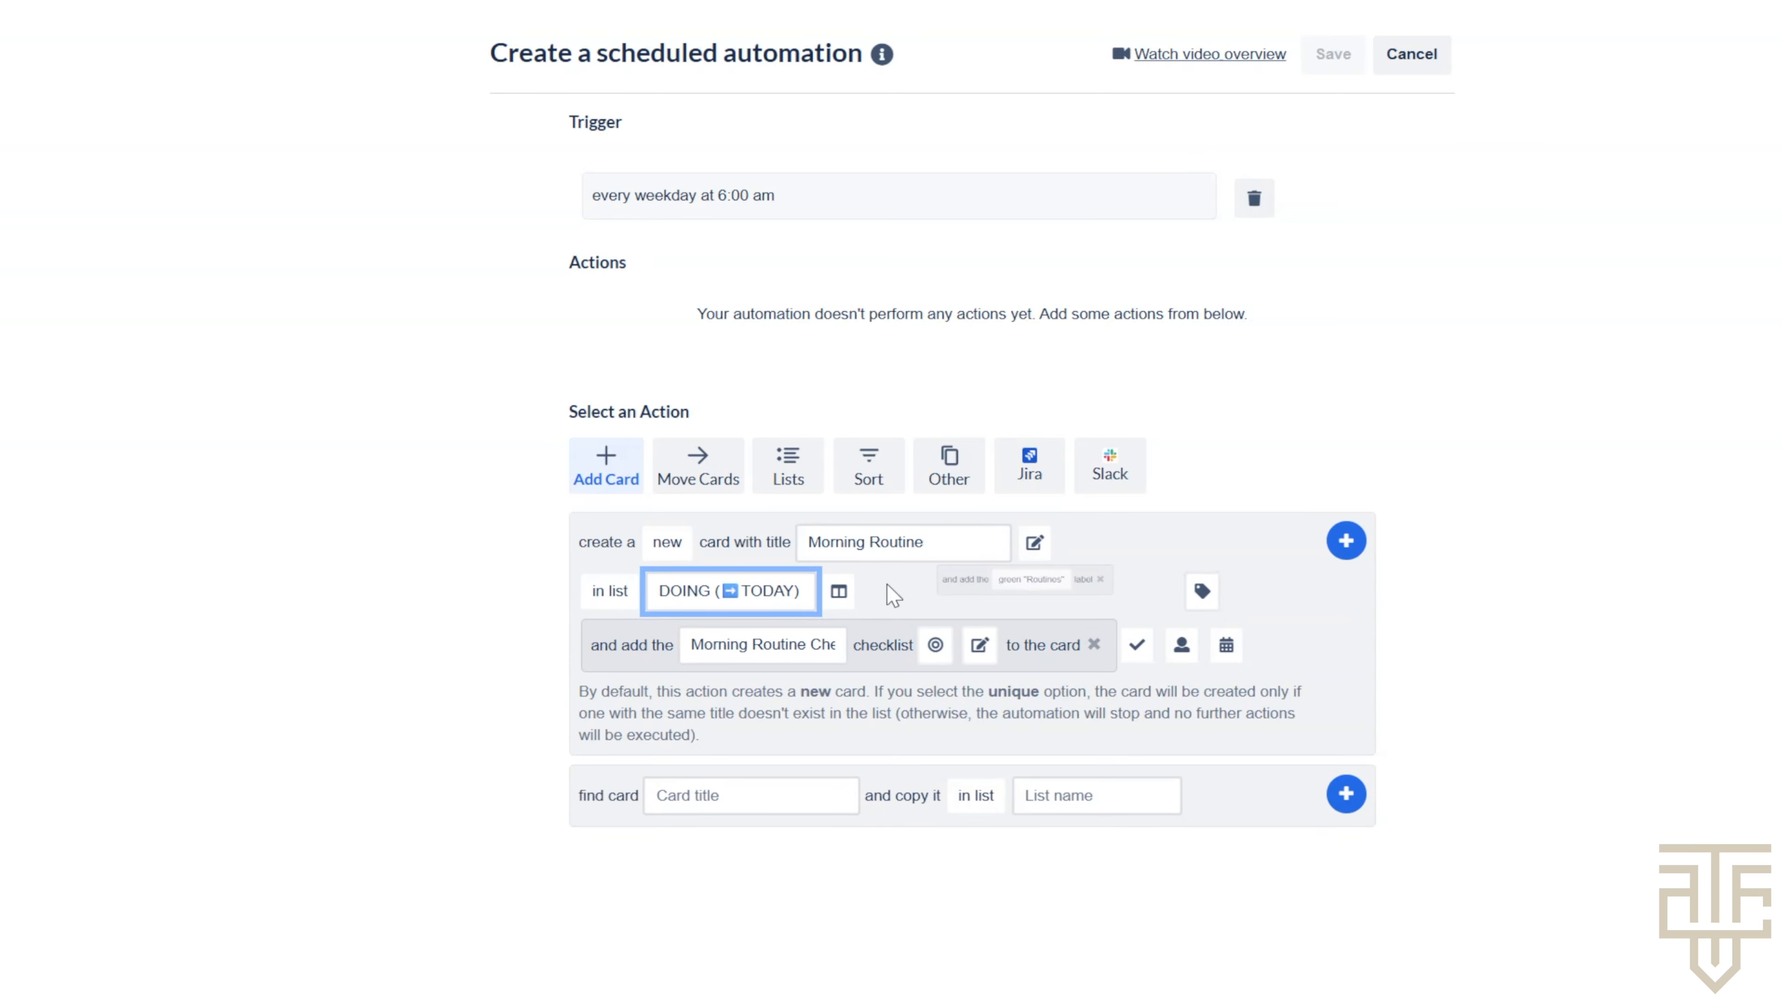
left_click(1026, 593)
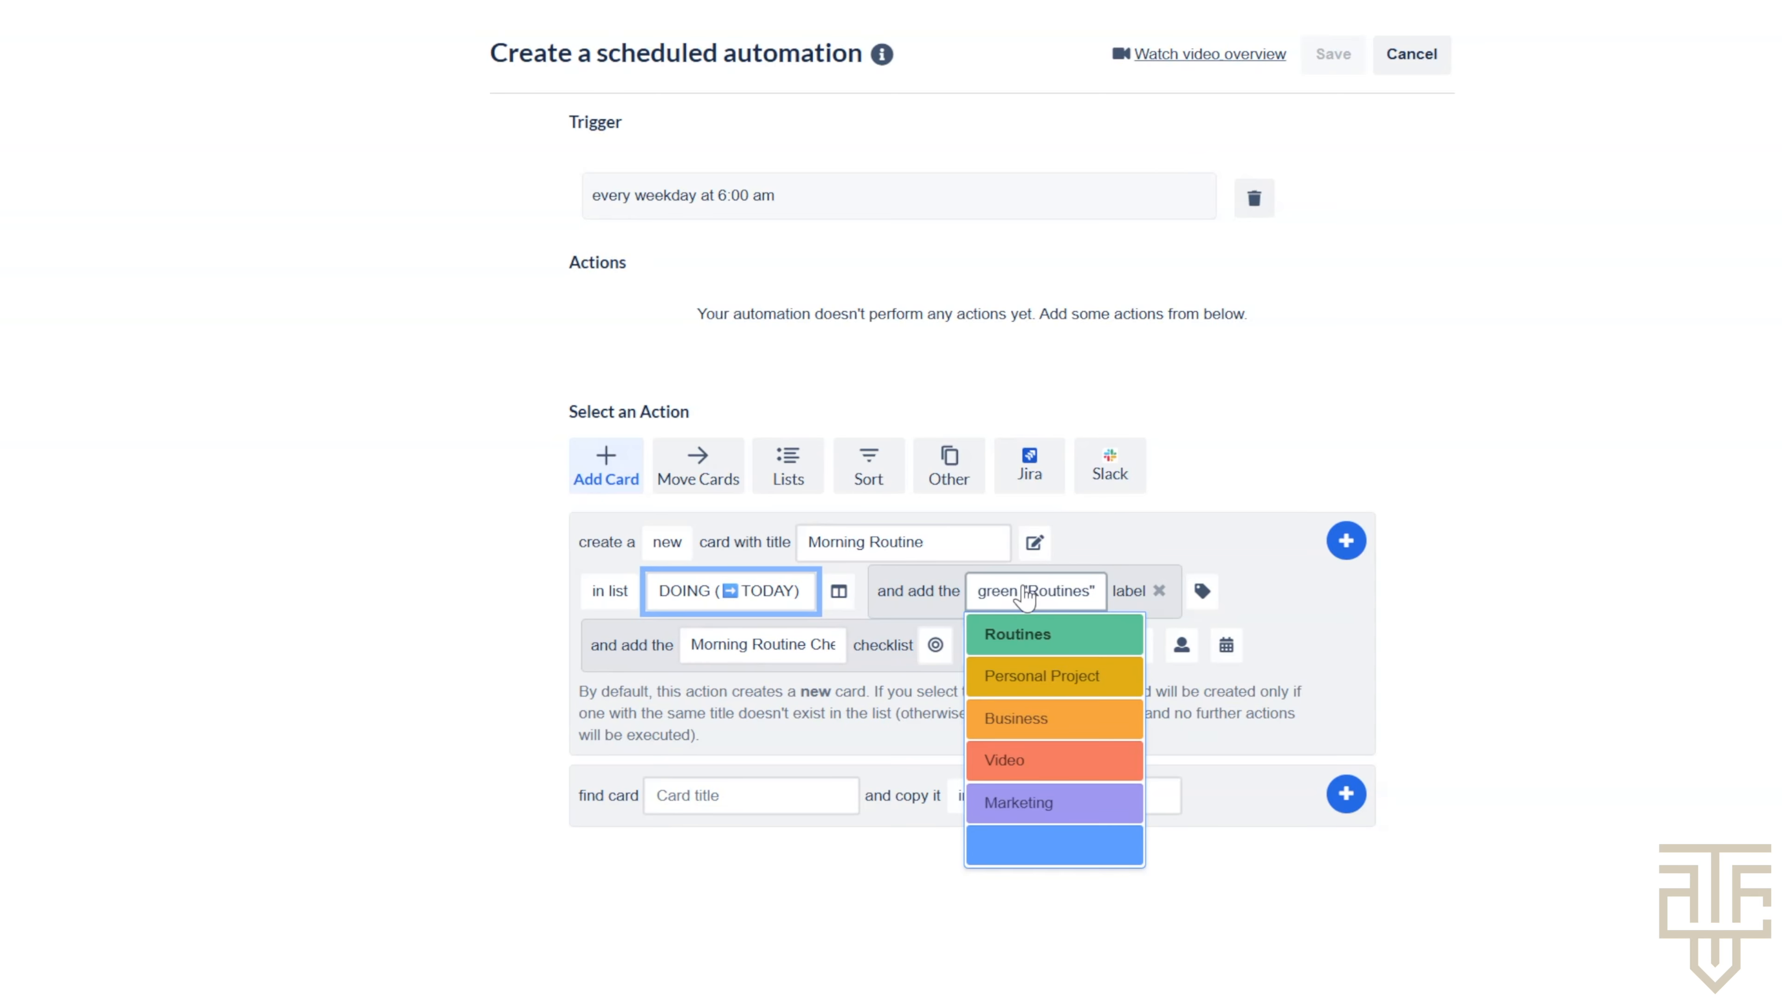
left_click(1075, 644)
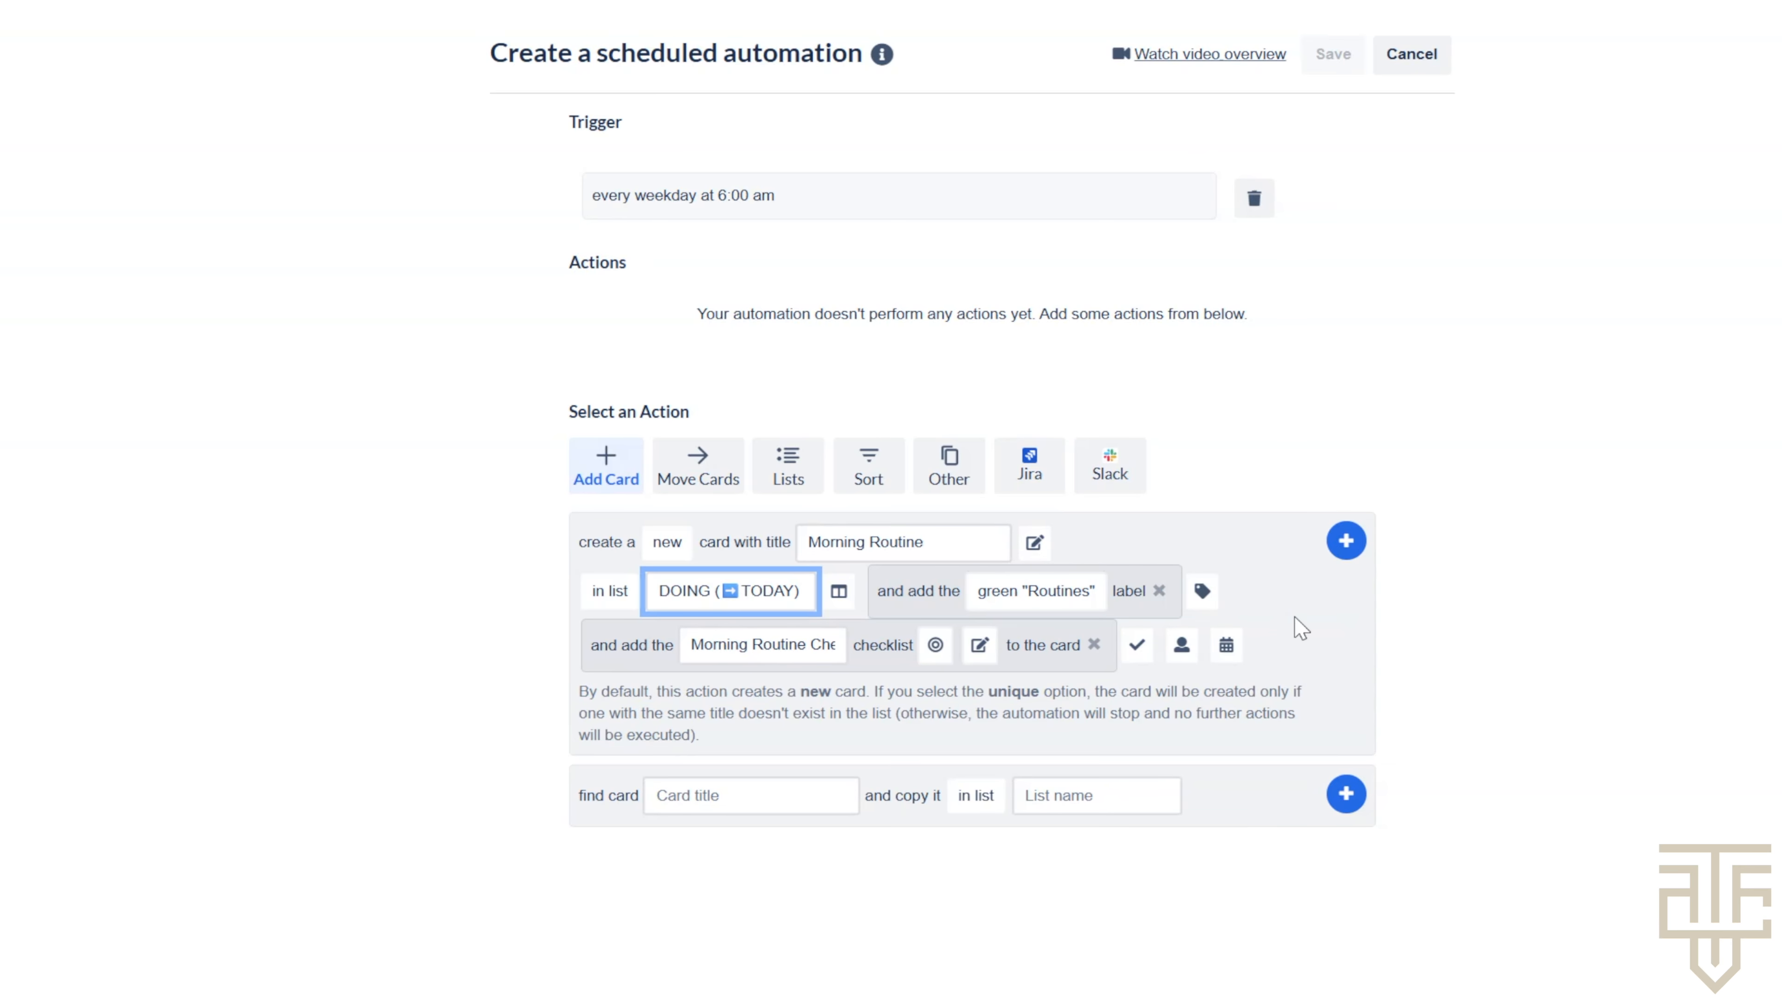
left_click(1346, 542)
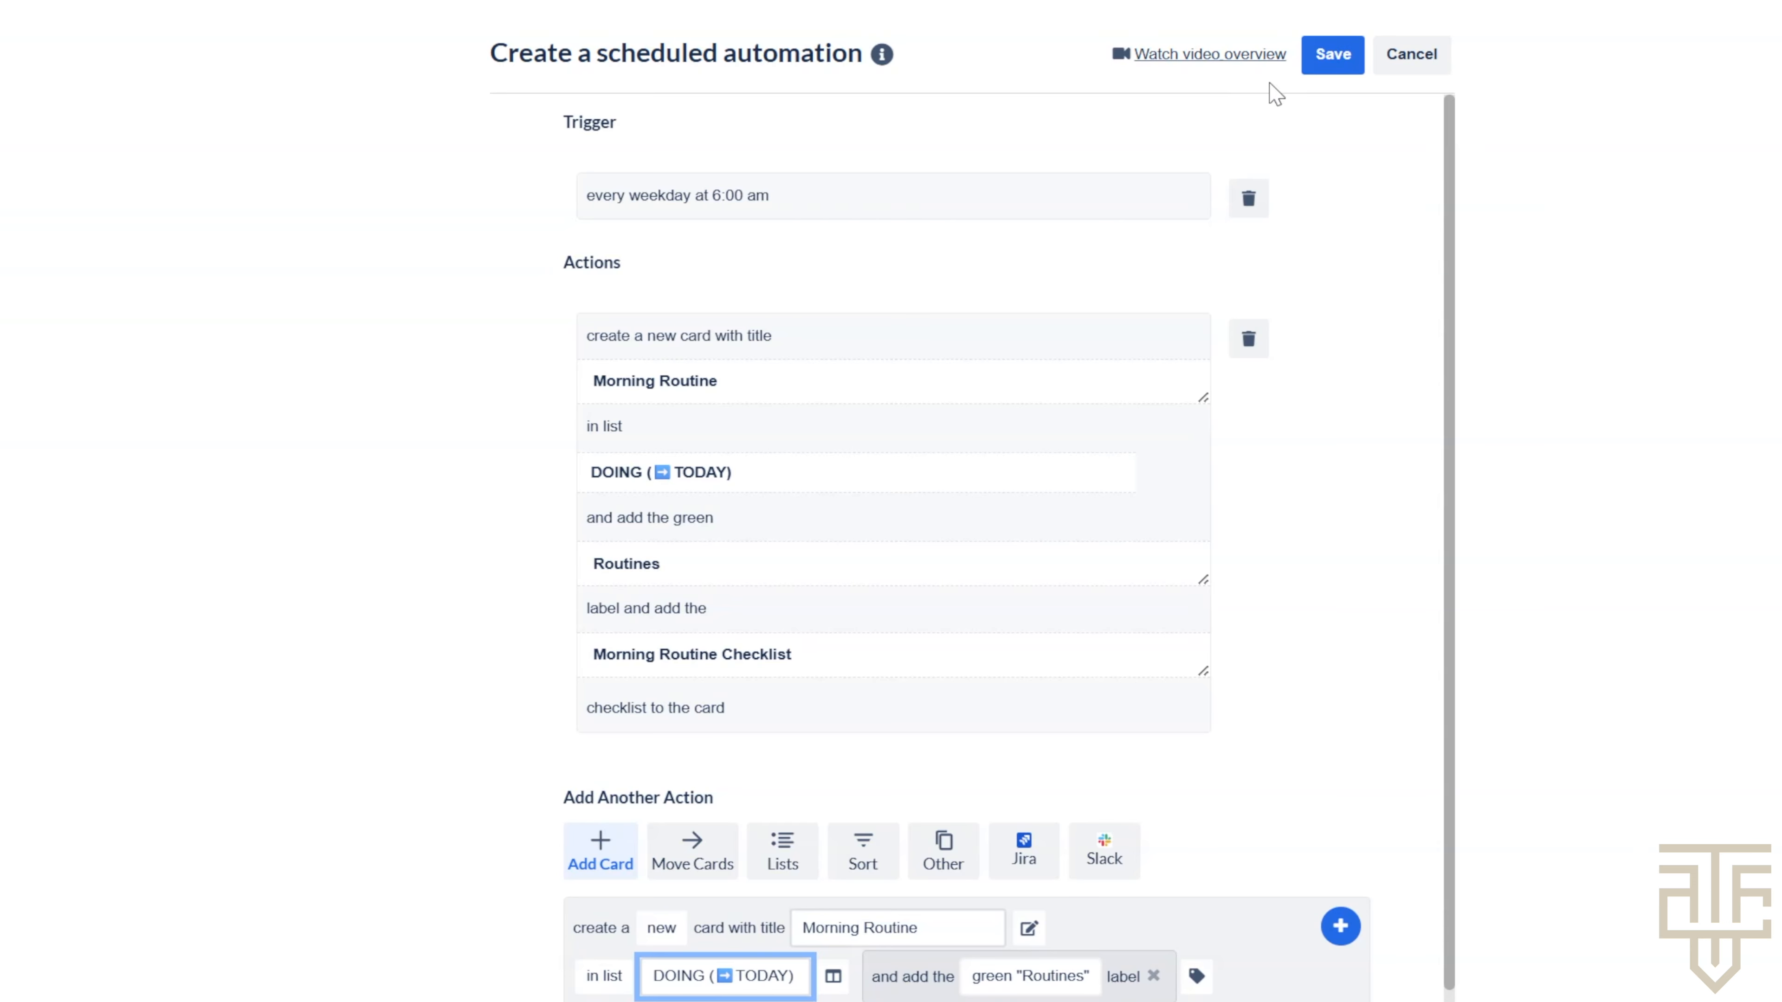
left_click(1333, 56)
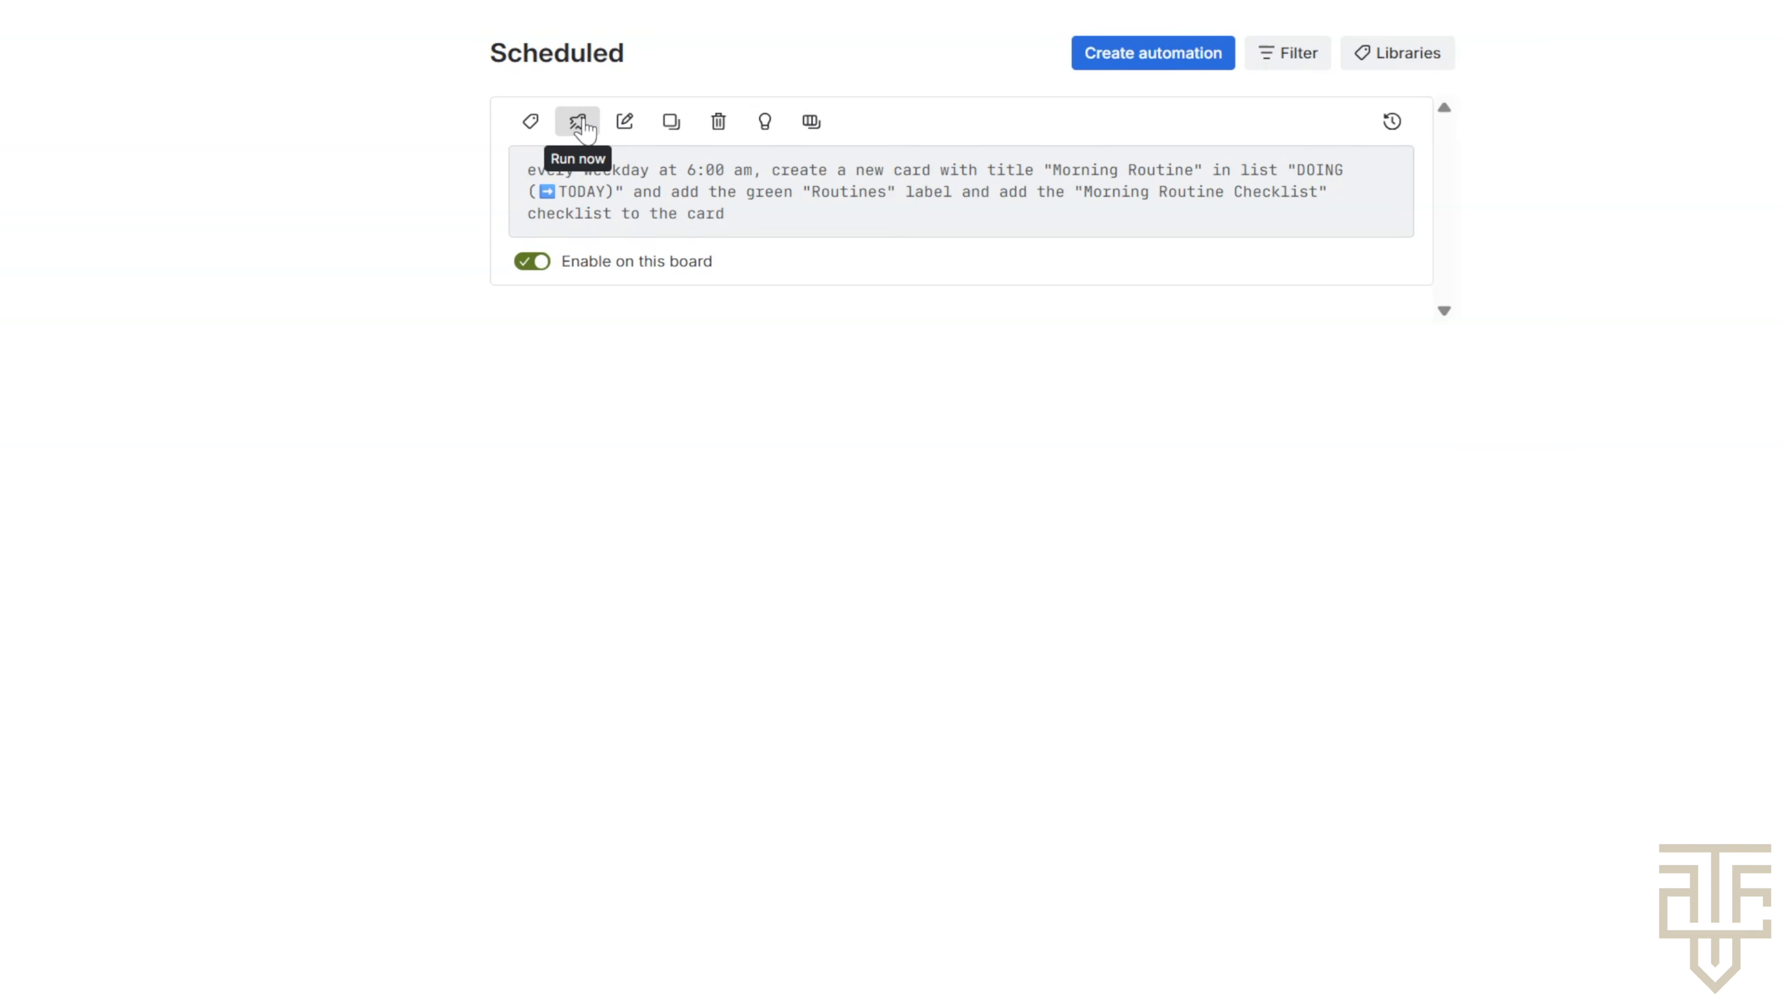
- Run the weekday automation immediately and inspect the resulting "Morning Routine" card in the DOING list, closing it when done
left_click(577, 123)
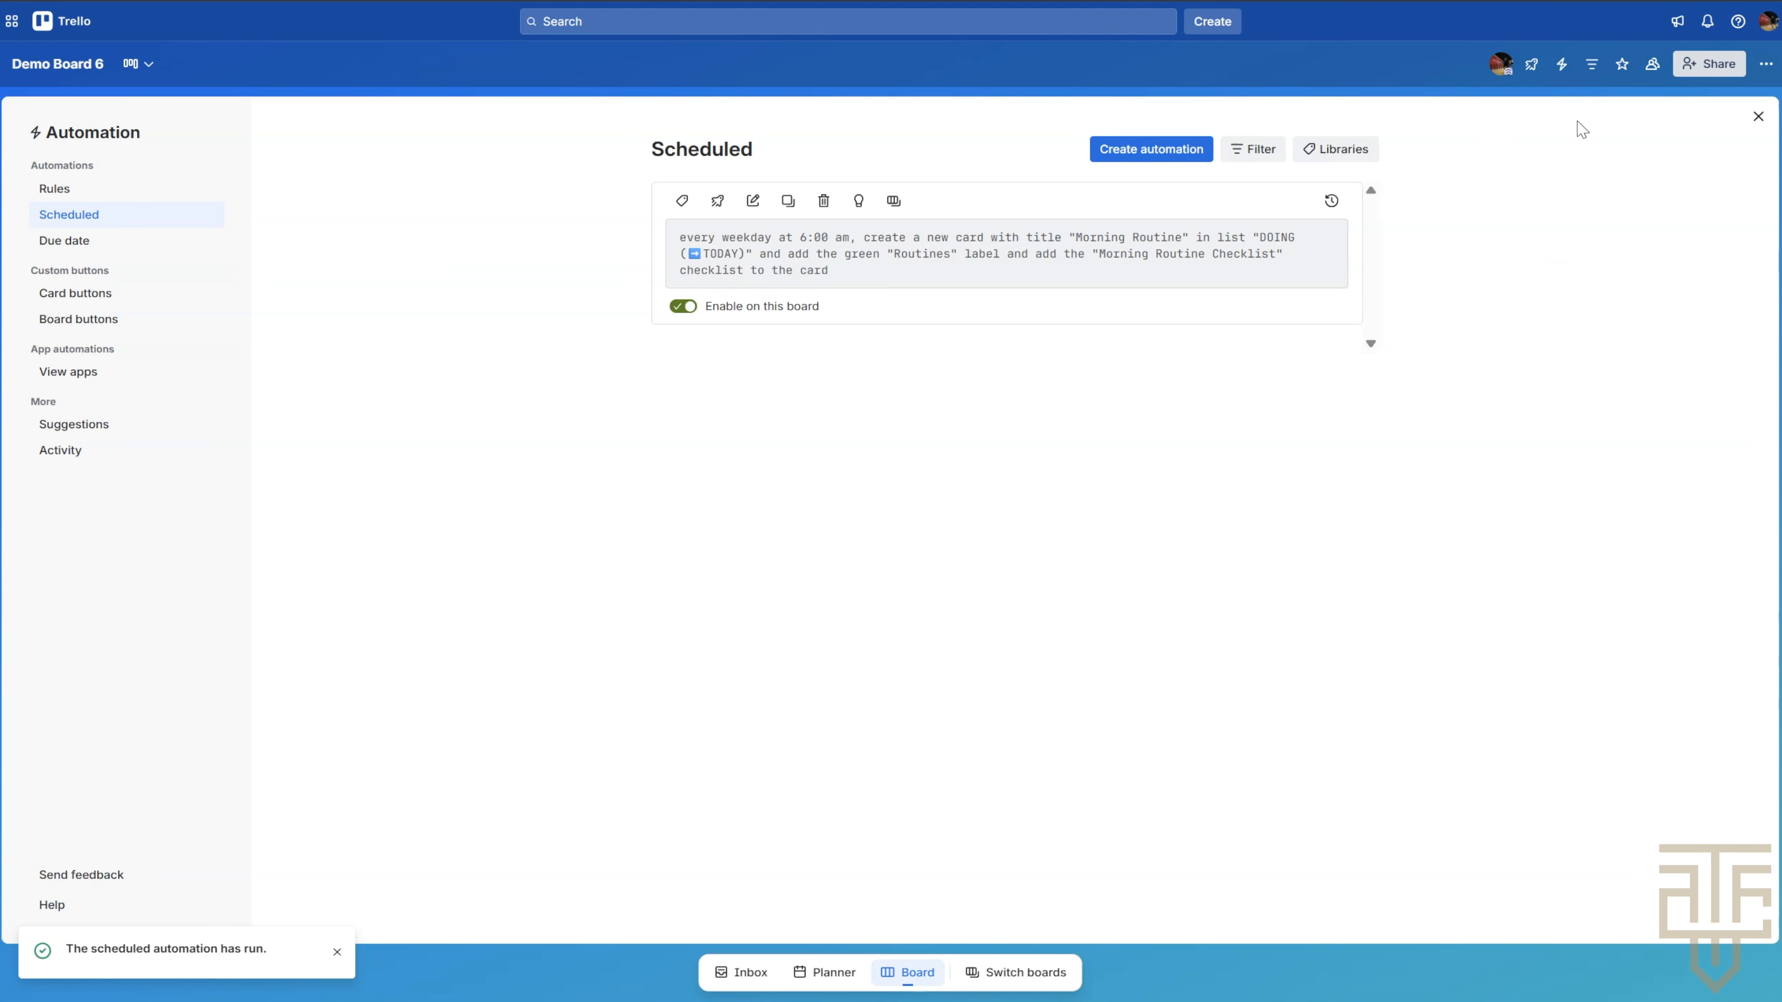
left_click(1757, 116)
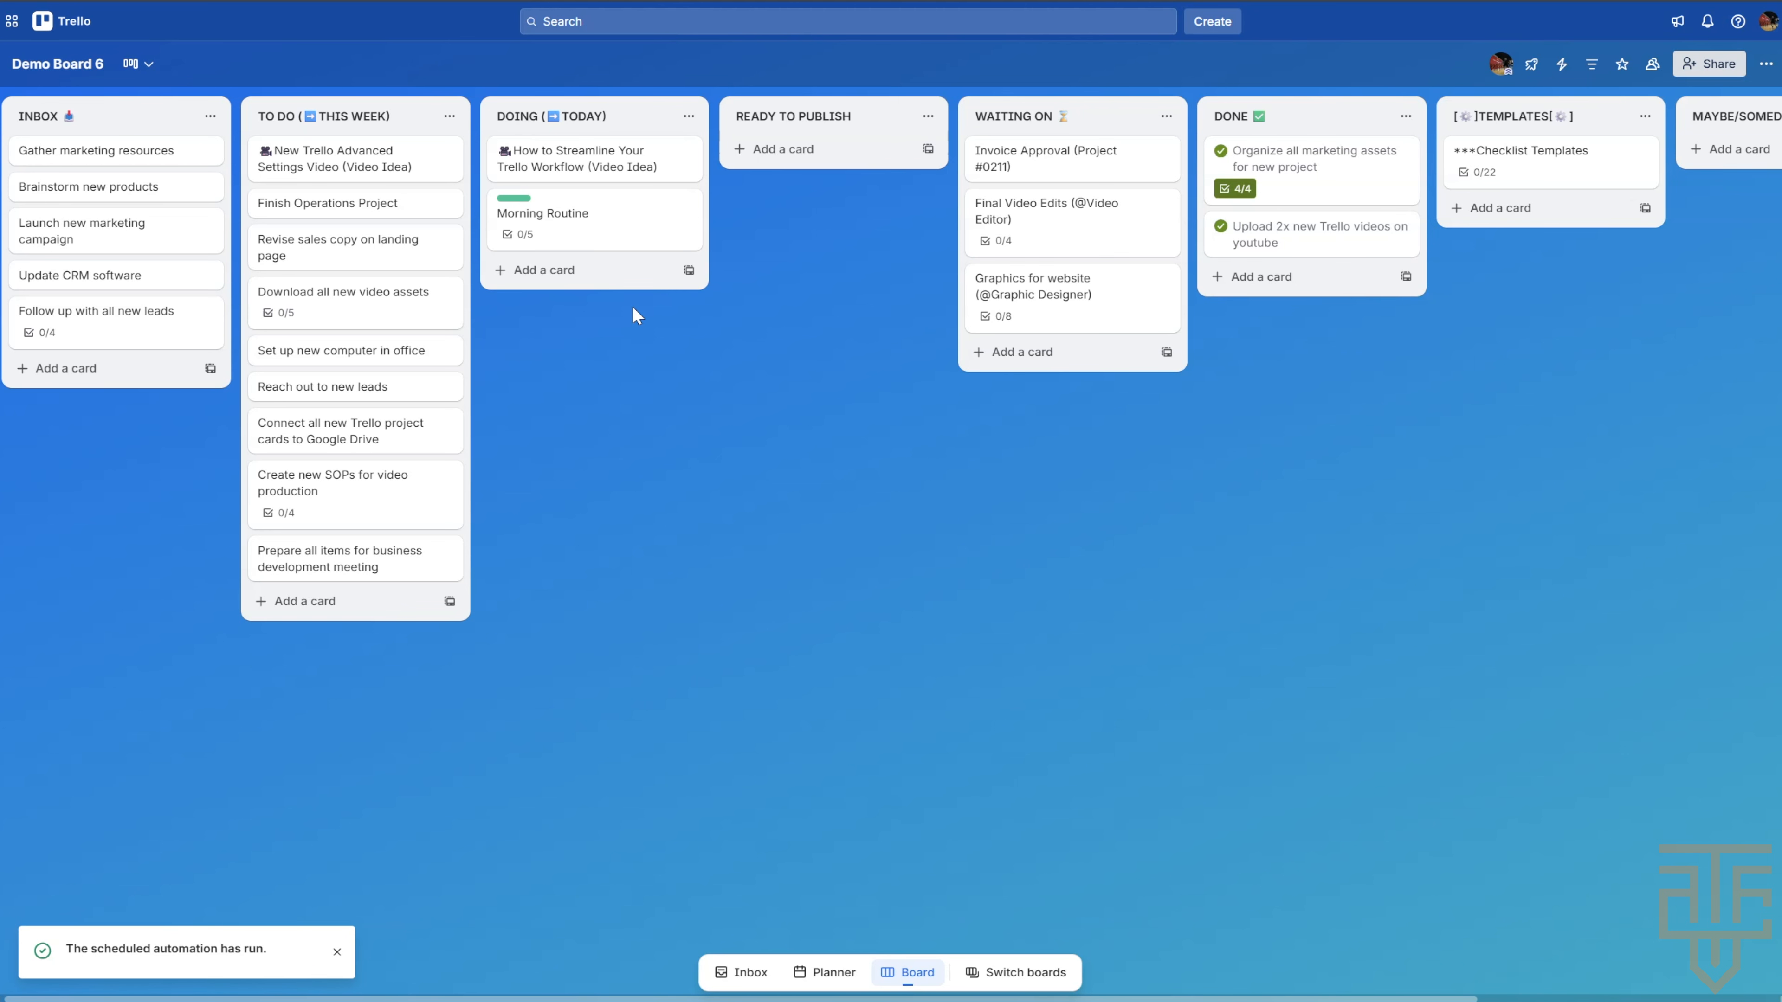
left_click(639, 236)
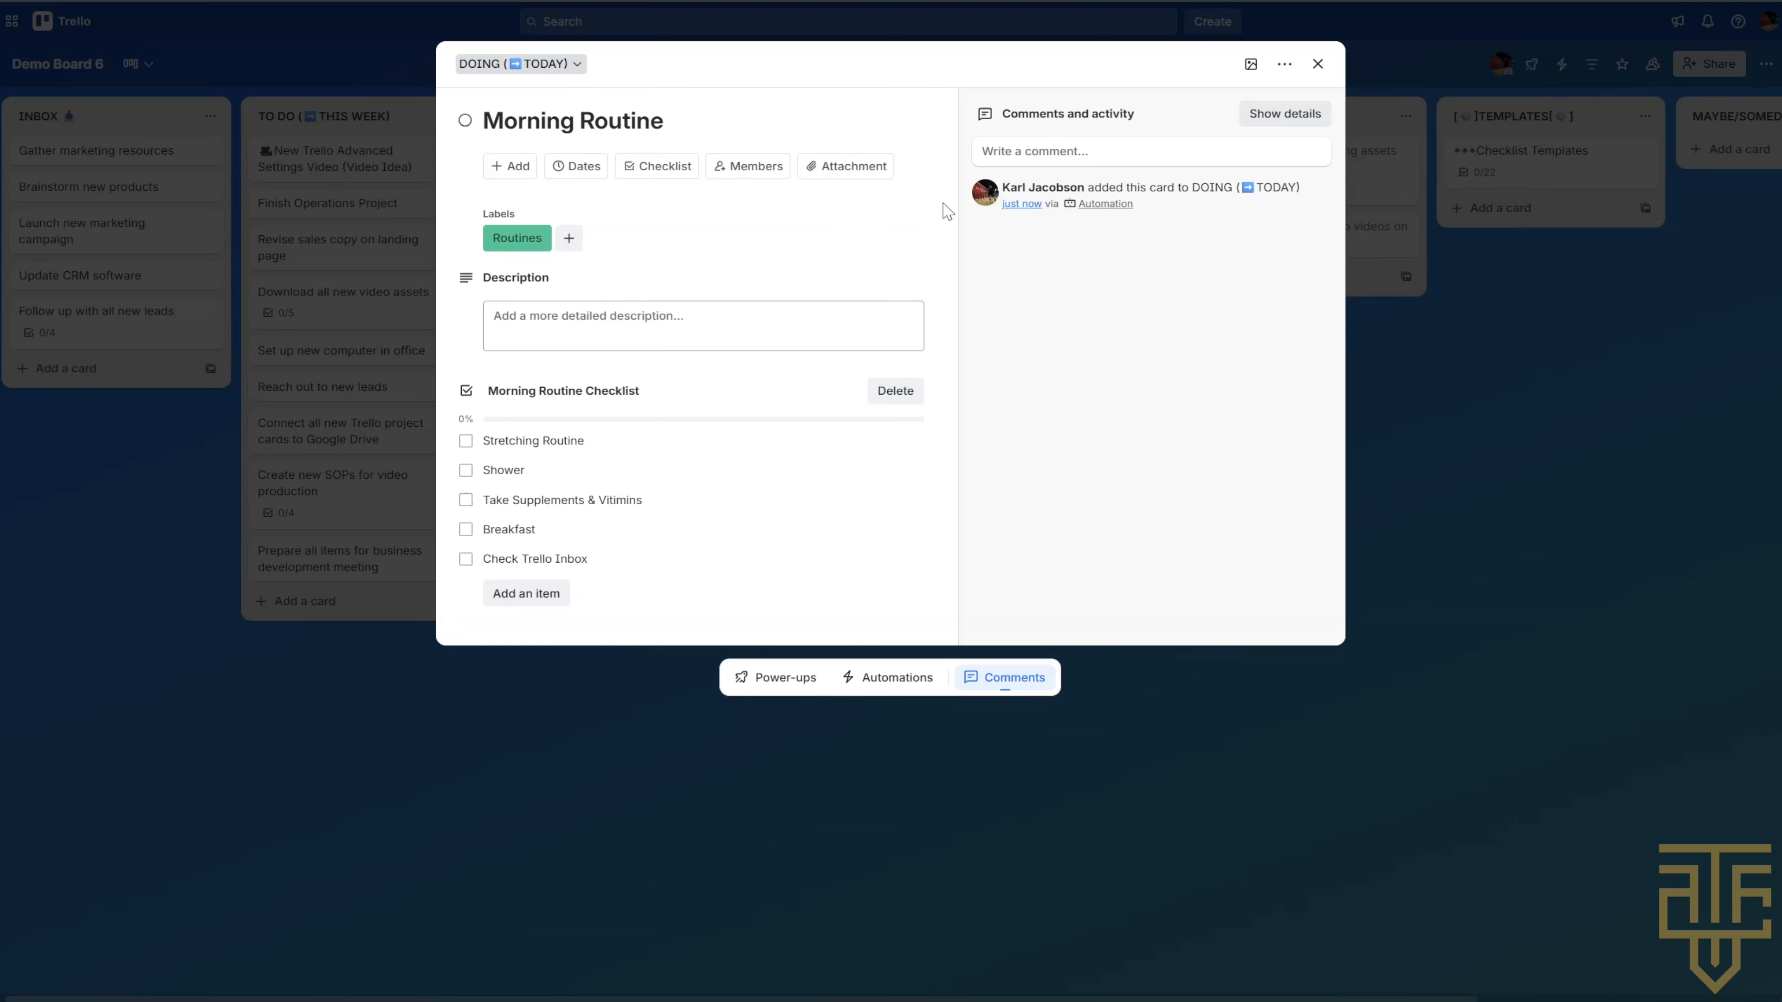
left_click(1317, 63)
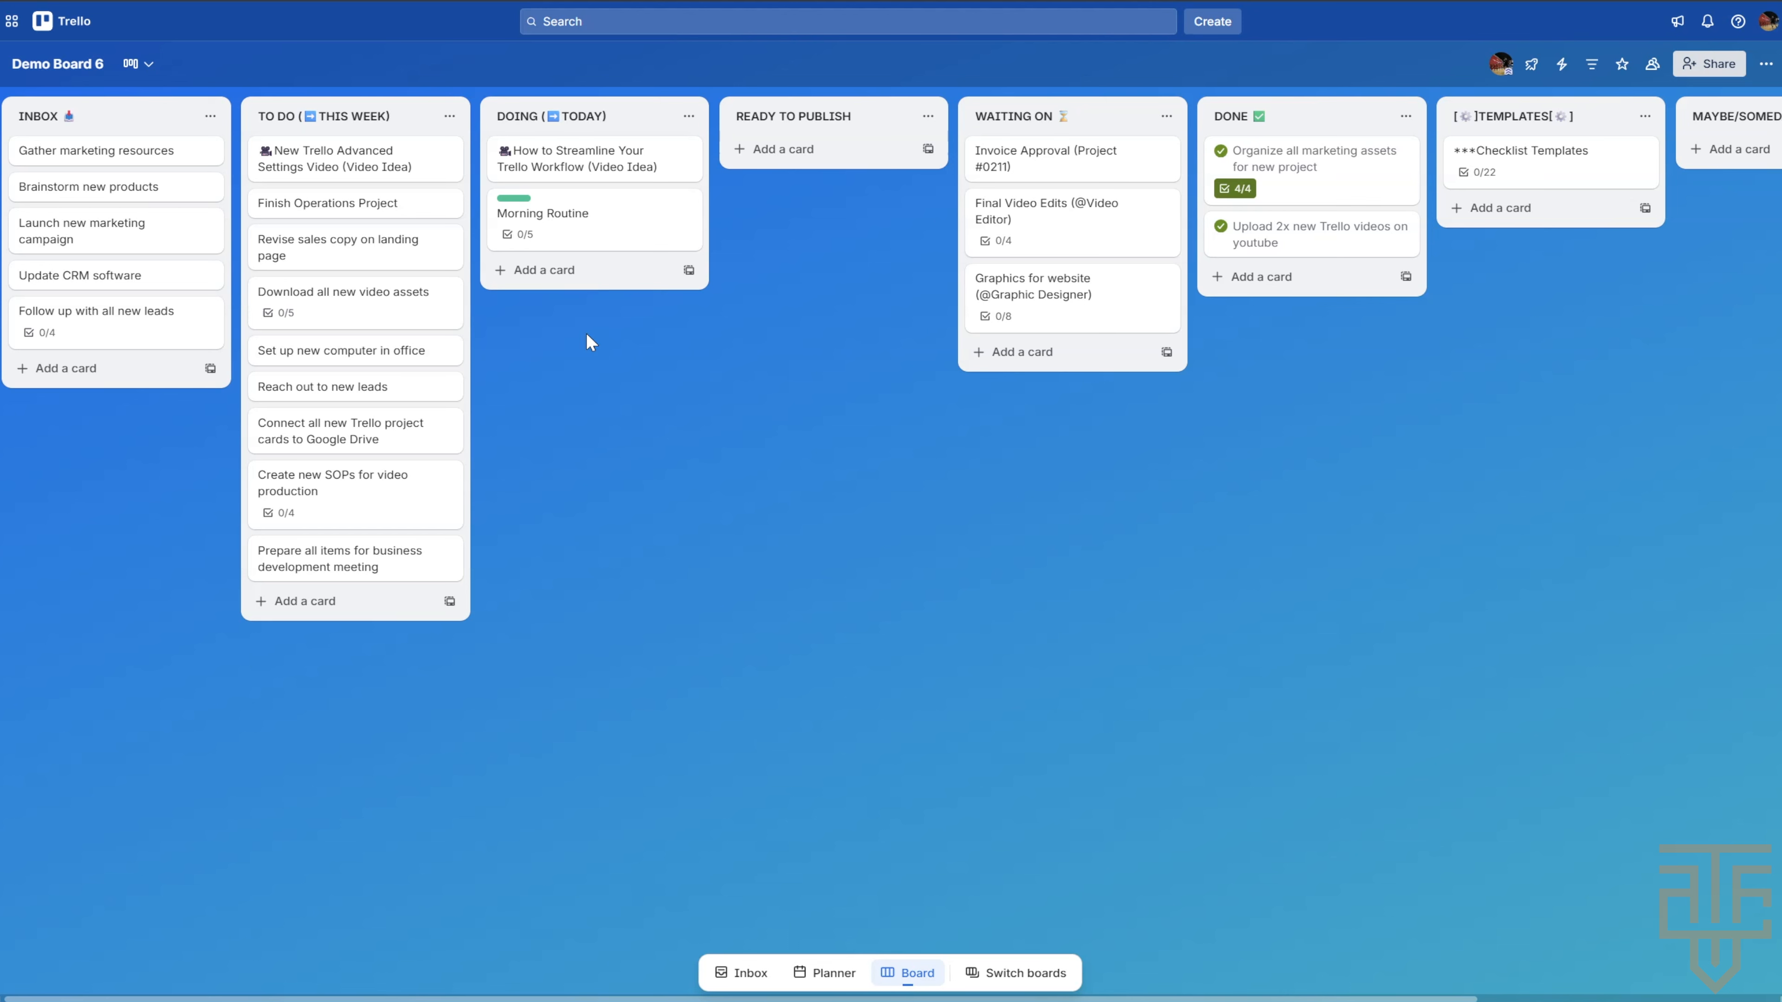
- Carry the "Update CRM software" card over to the DONE list and return it to the bottom of INBOX
left_click_drag(133, 279, 1236, 240)
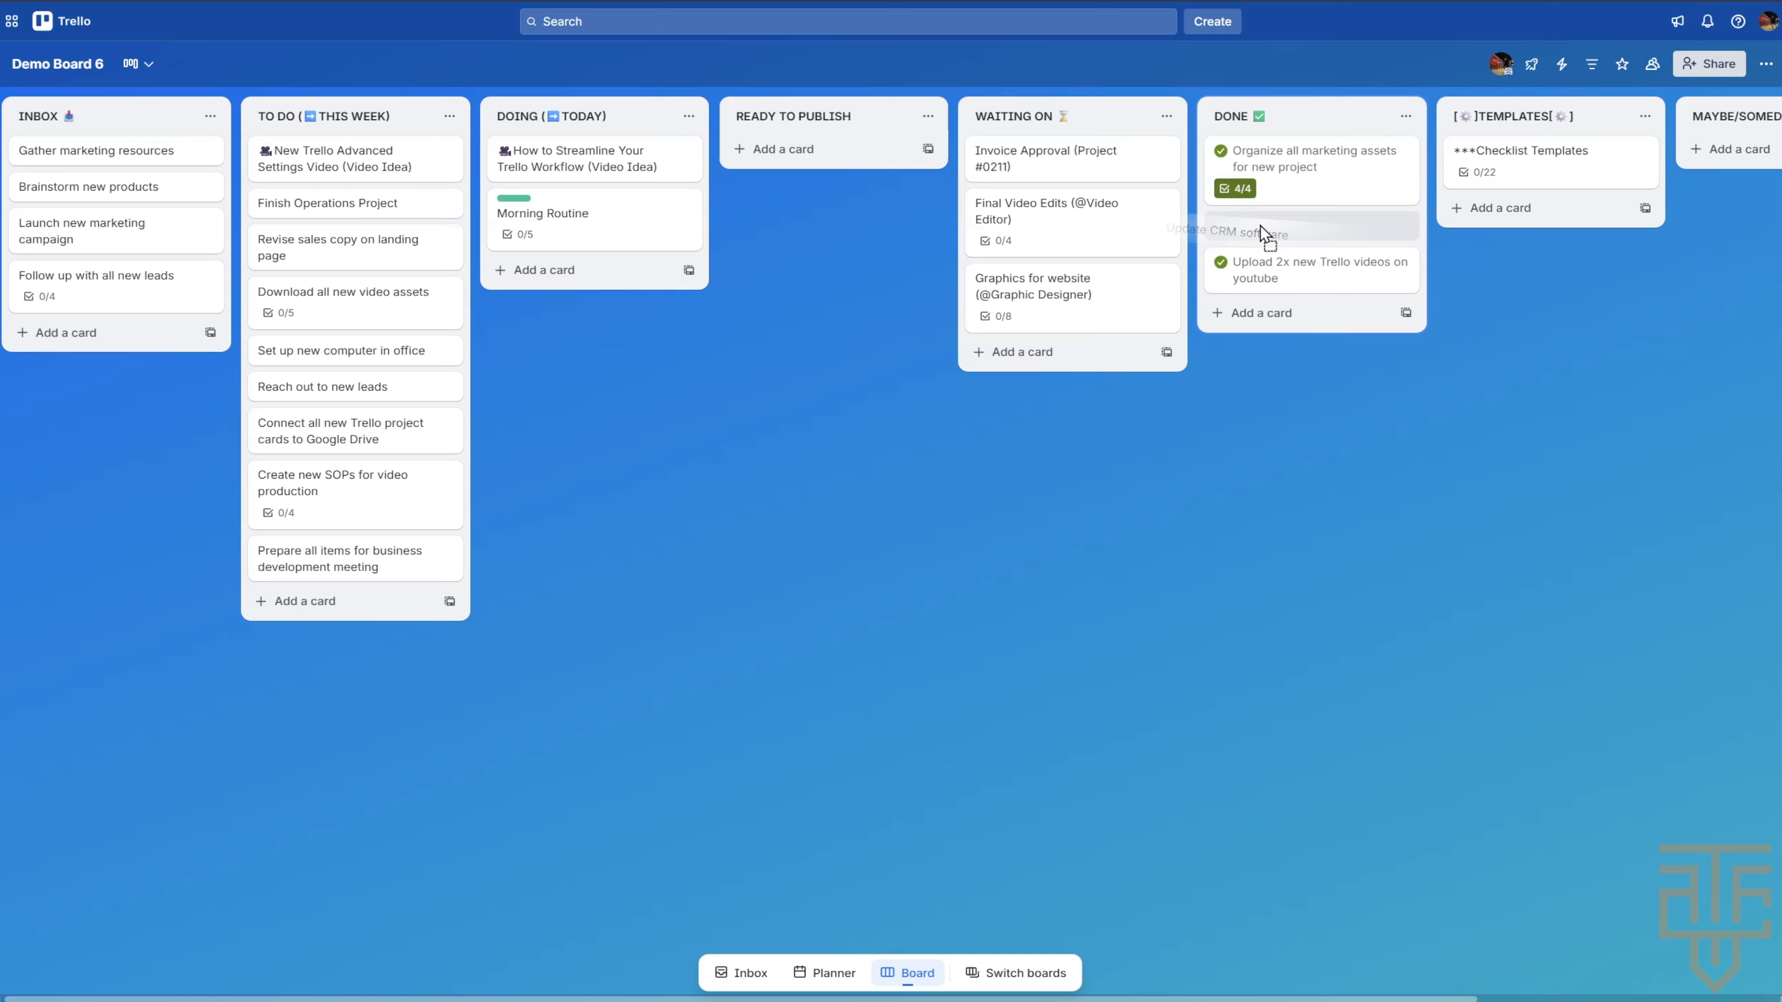
left_click_drag(1260, 226, 102, 337)
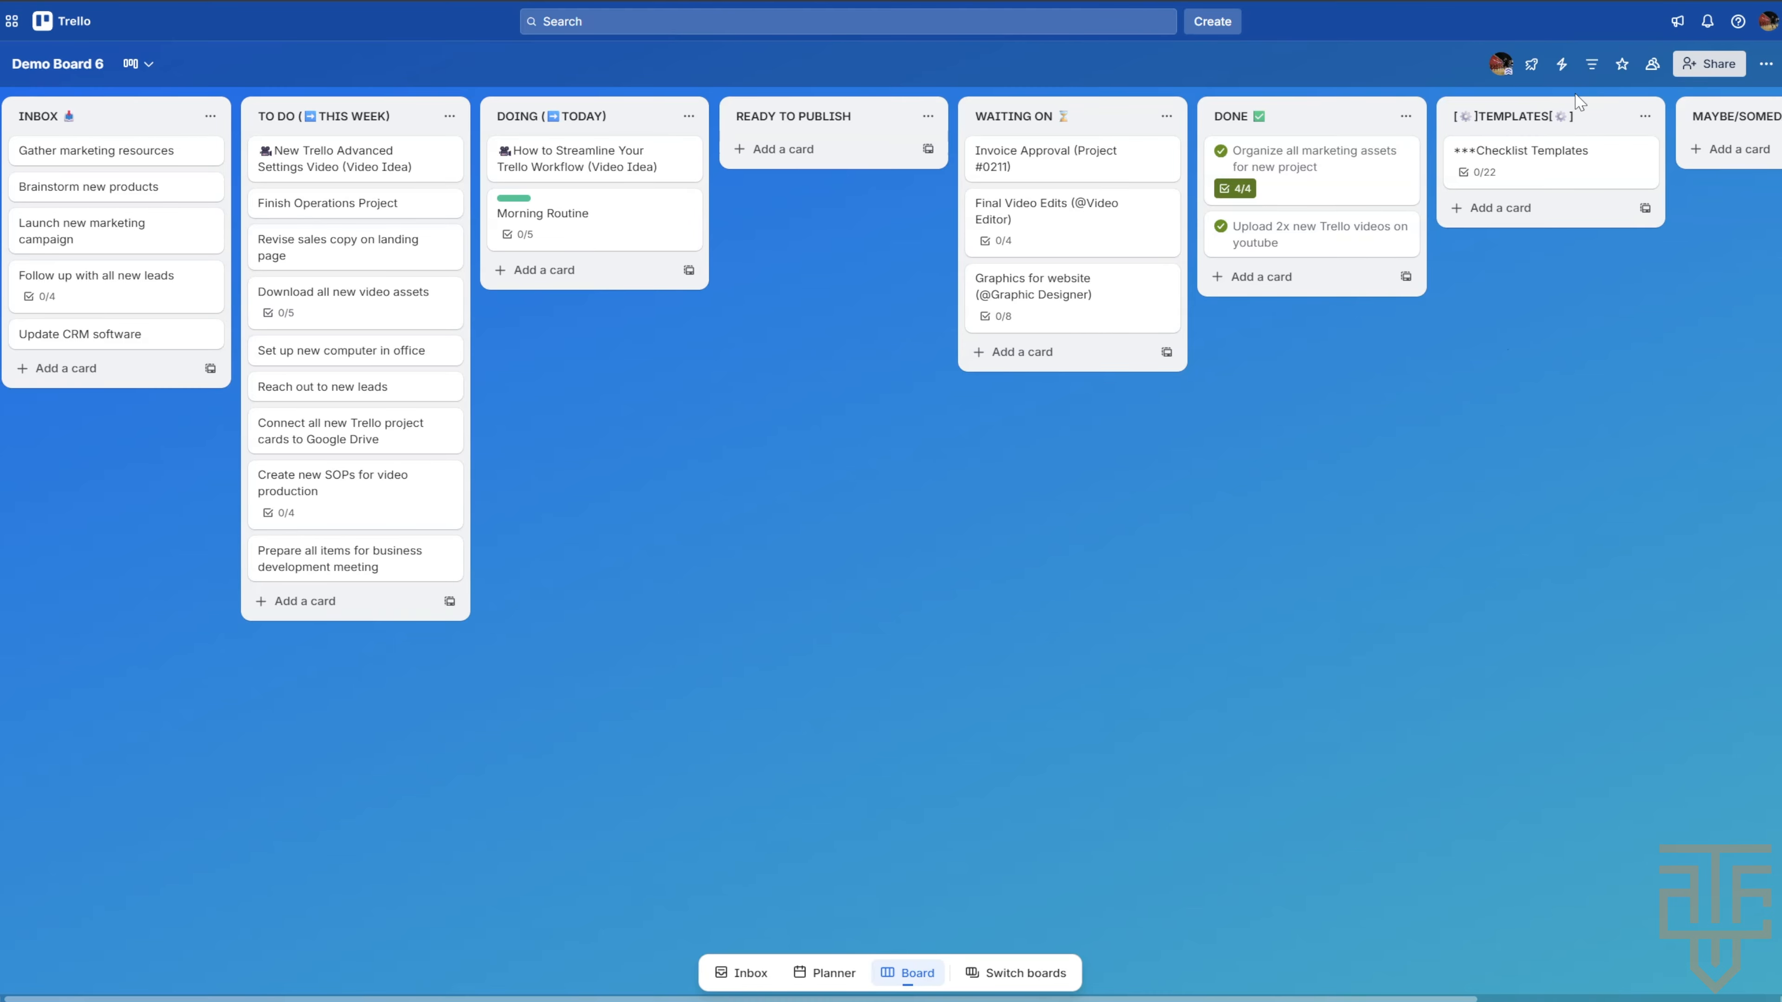
- Create another scheduled automation with a trigger that runs every day at 9:00 pm
left_click(1562, 64)
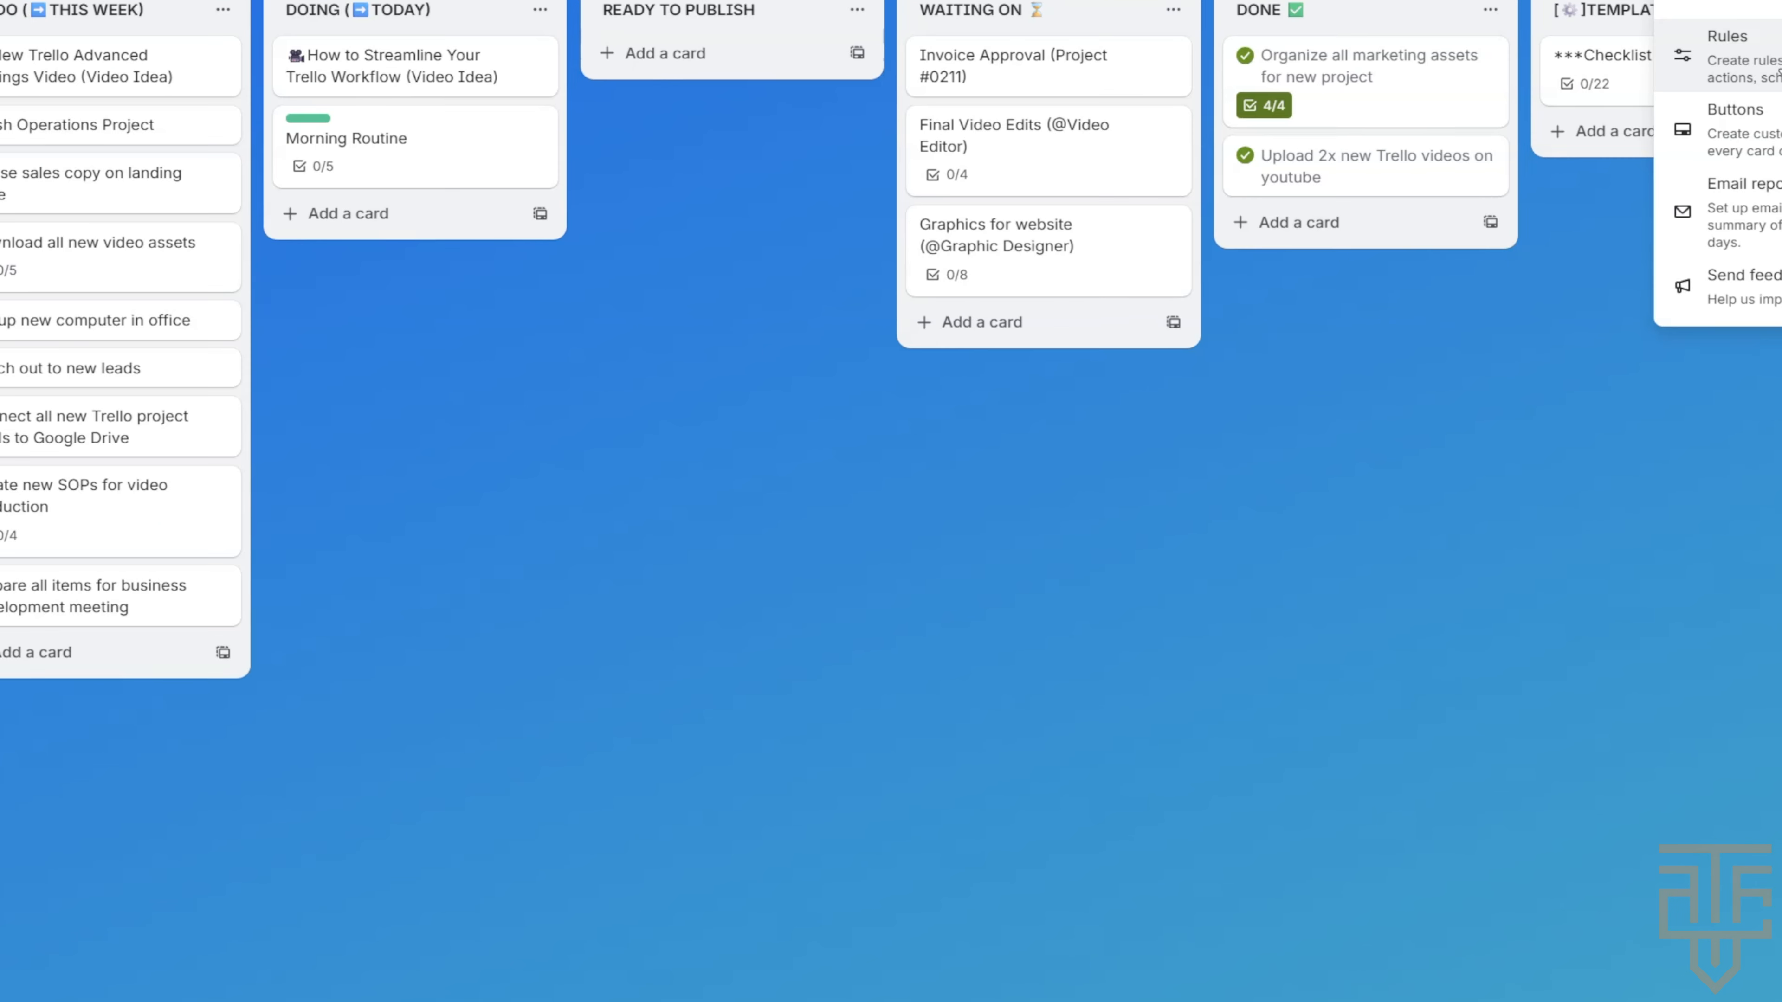
left_click(1613, 149)
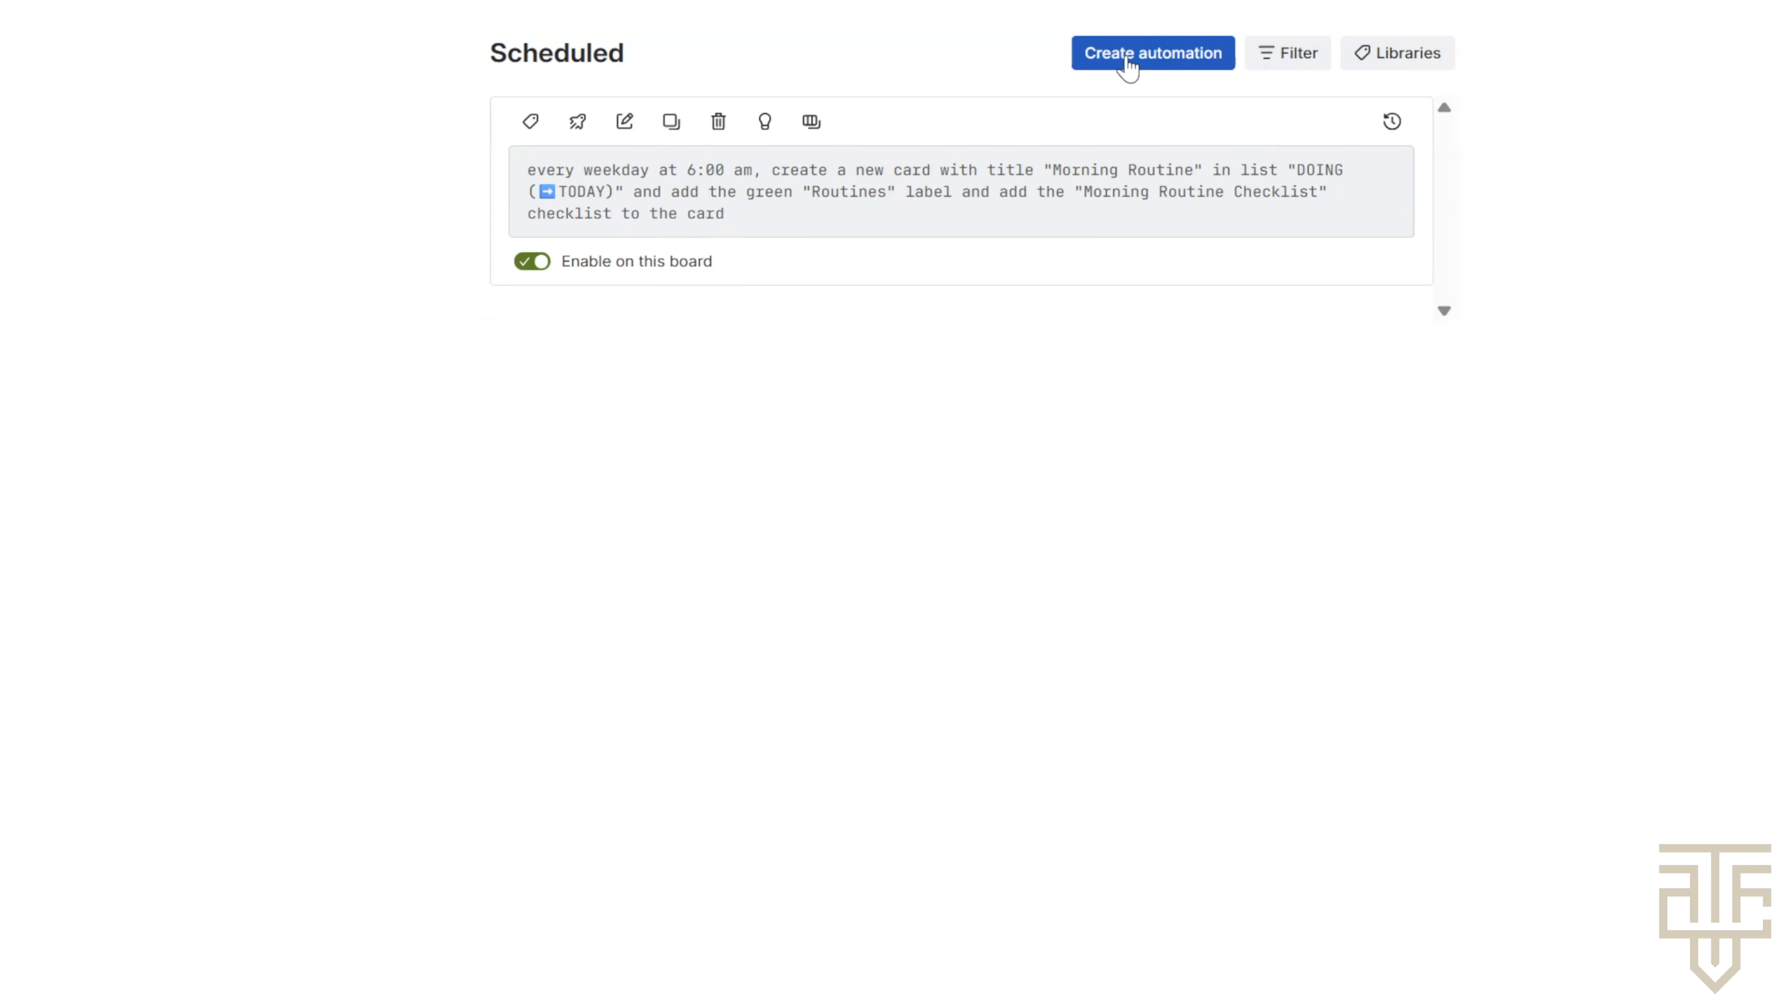
left_click(1138, 64)
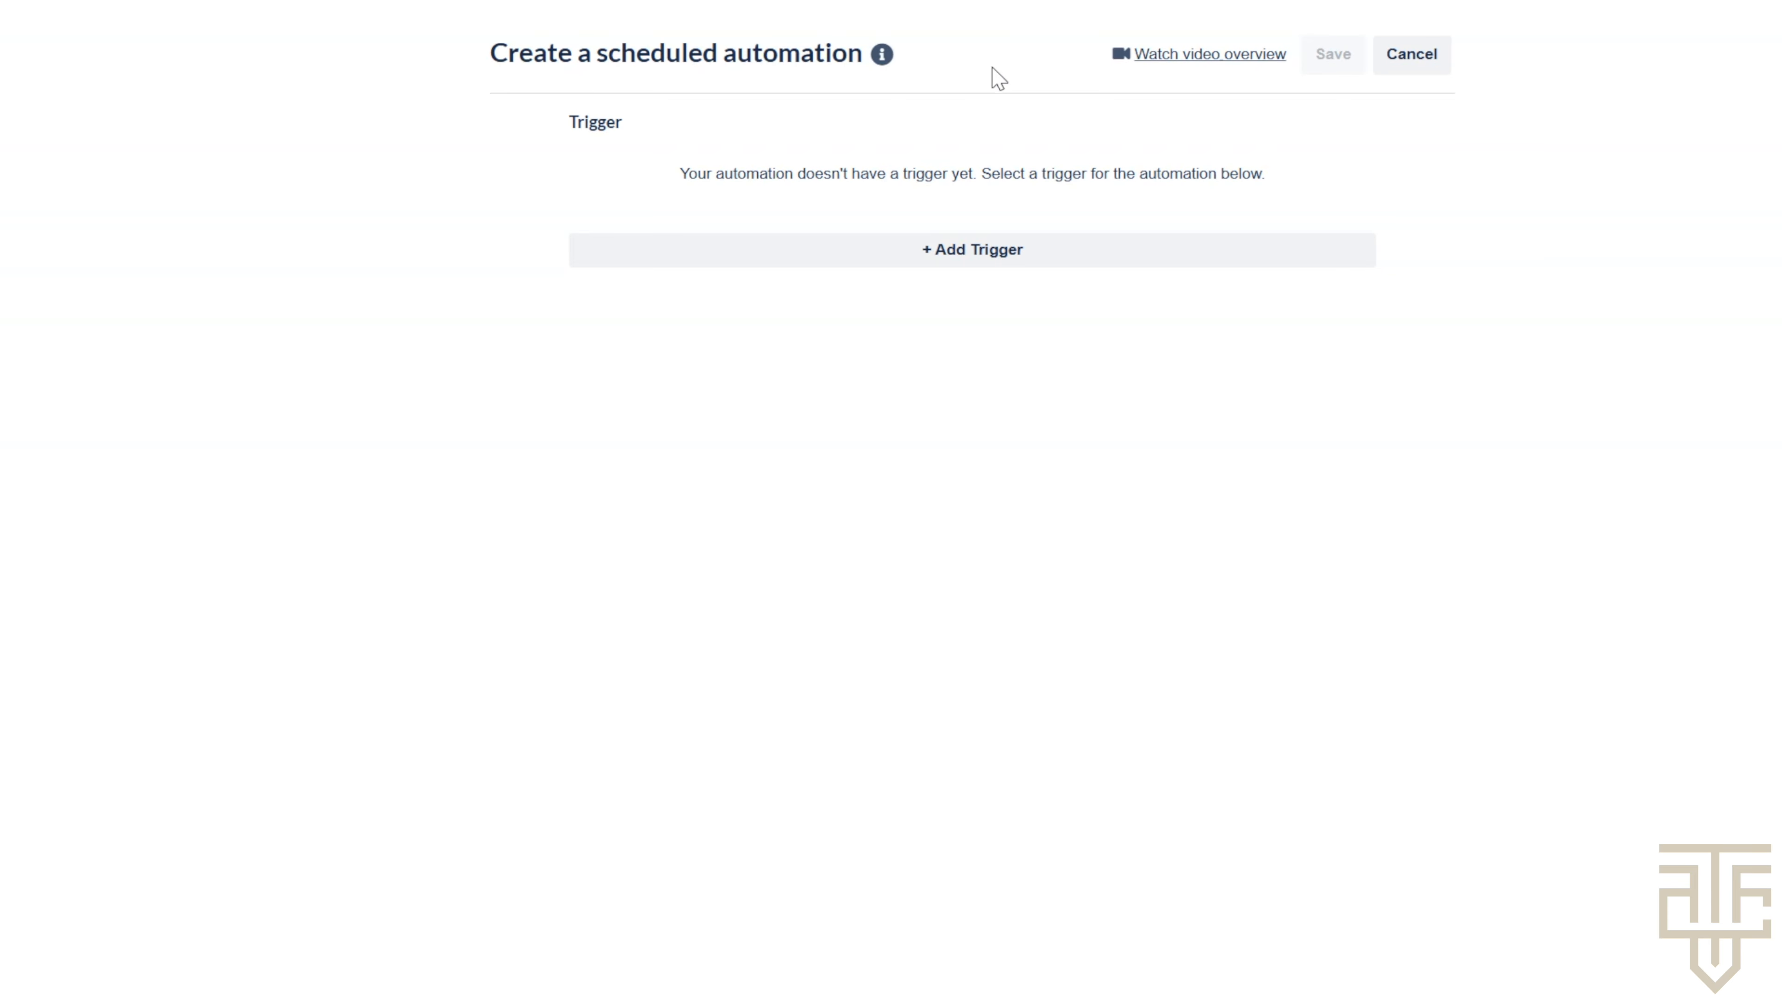
left_click(1035, 252)
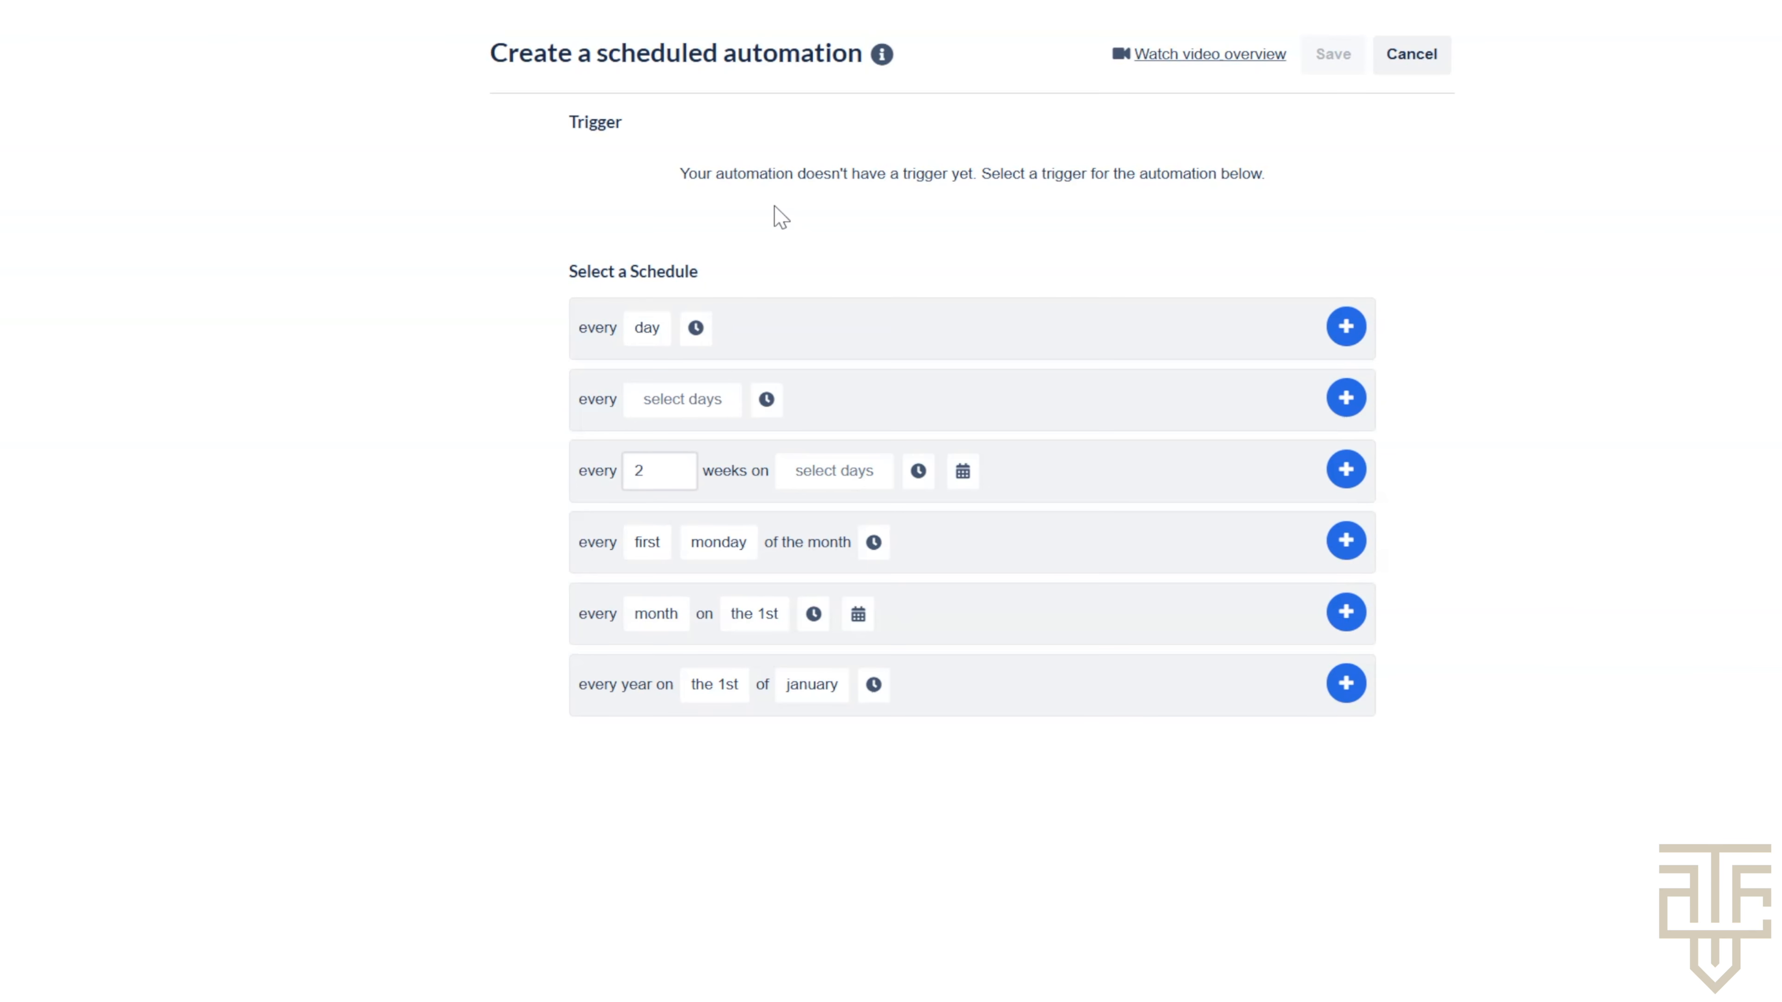
left_click(667, 327)
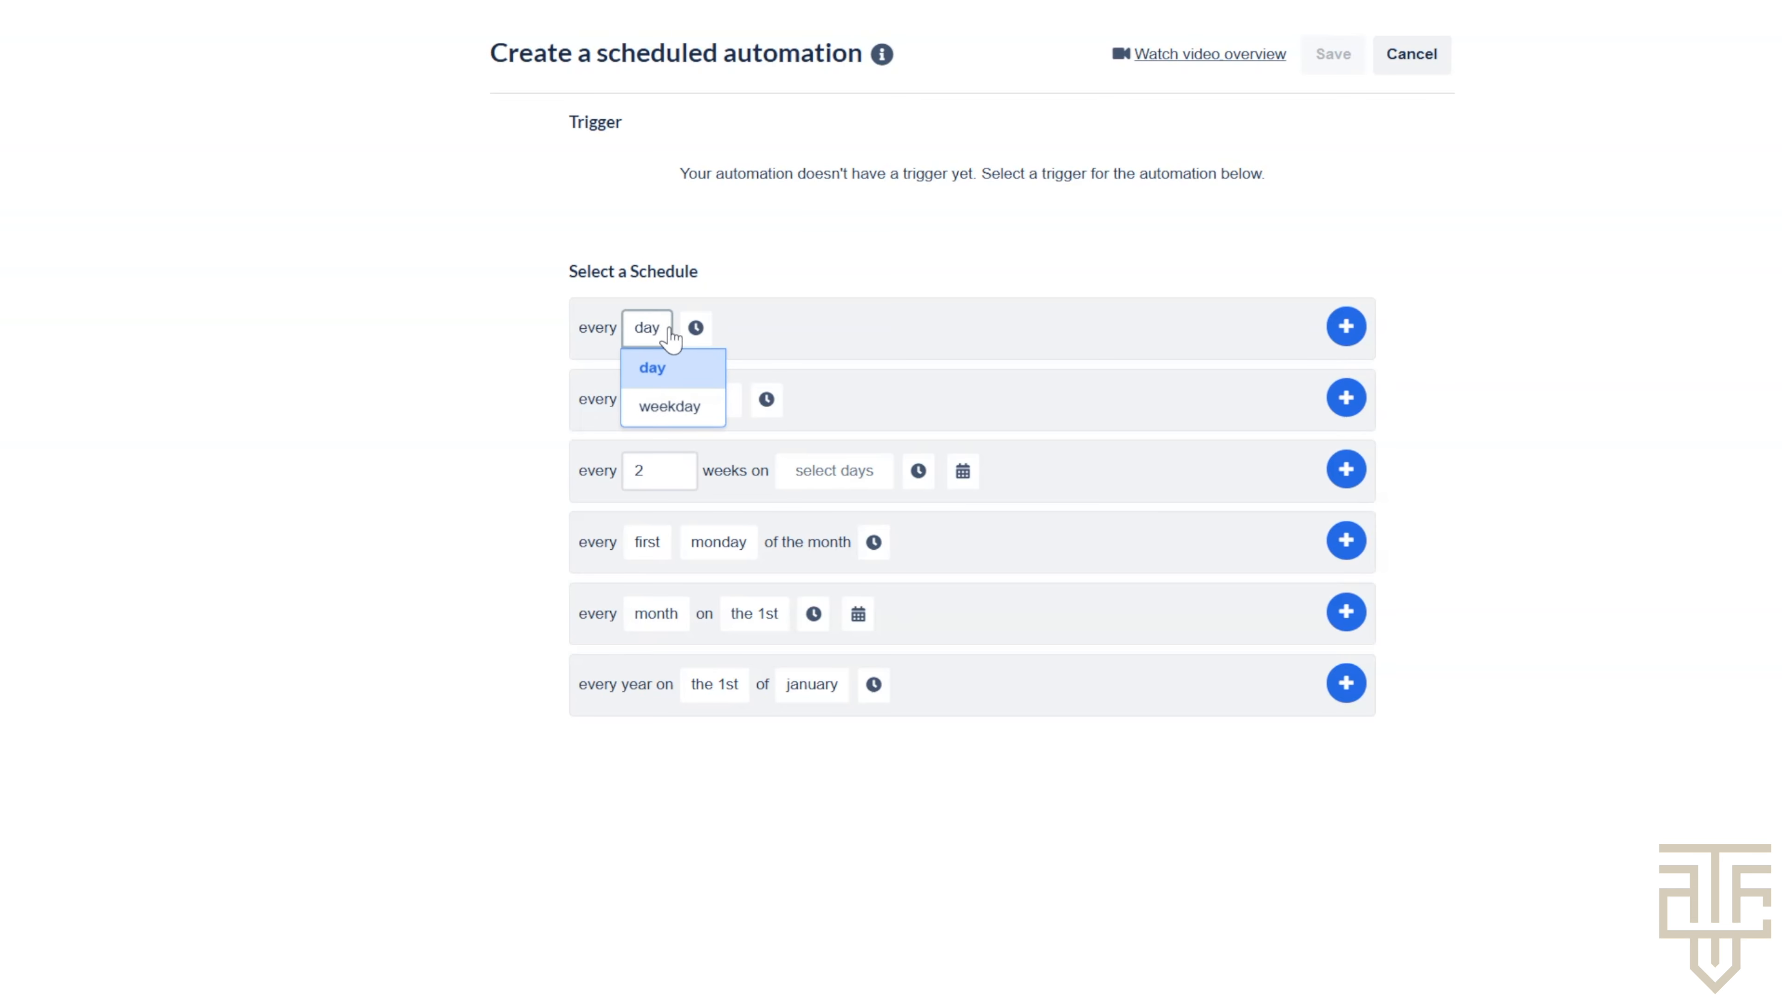
left_click(696, 328)
left_click(730, 332)
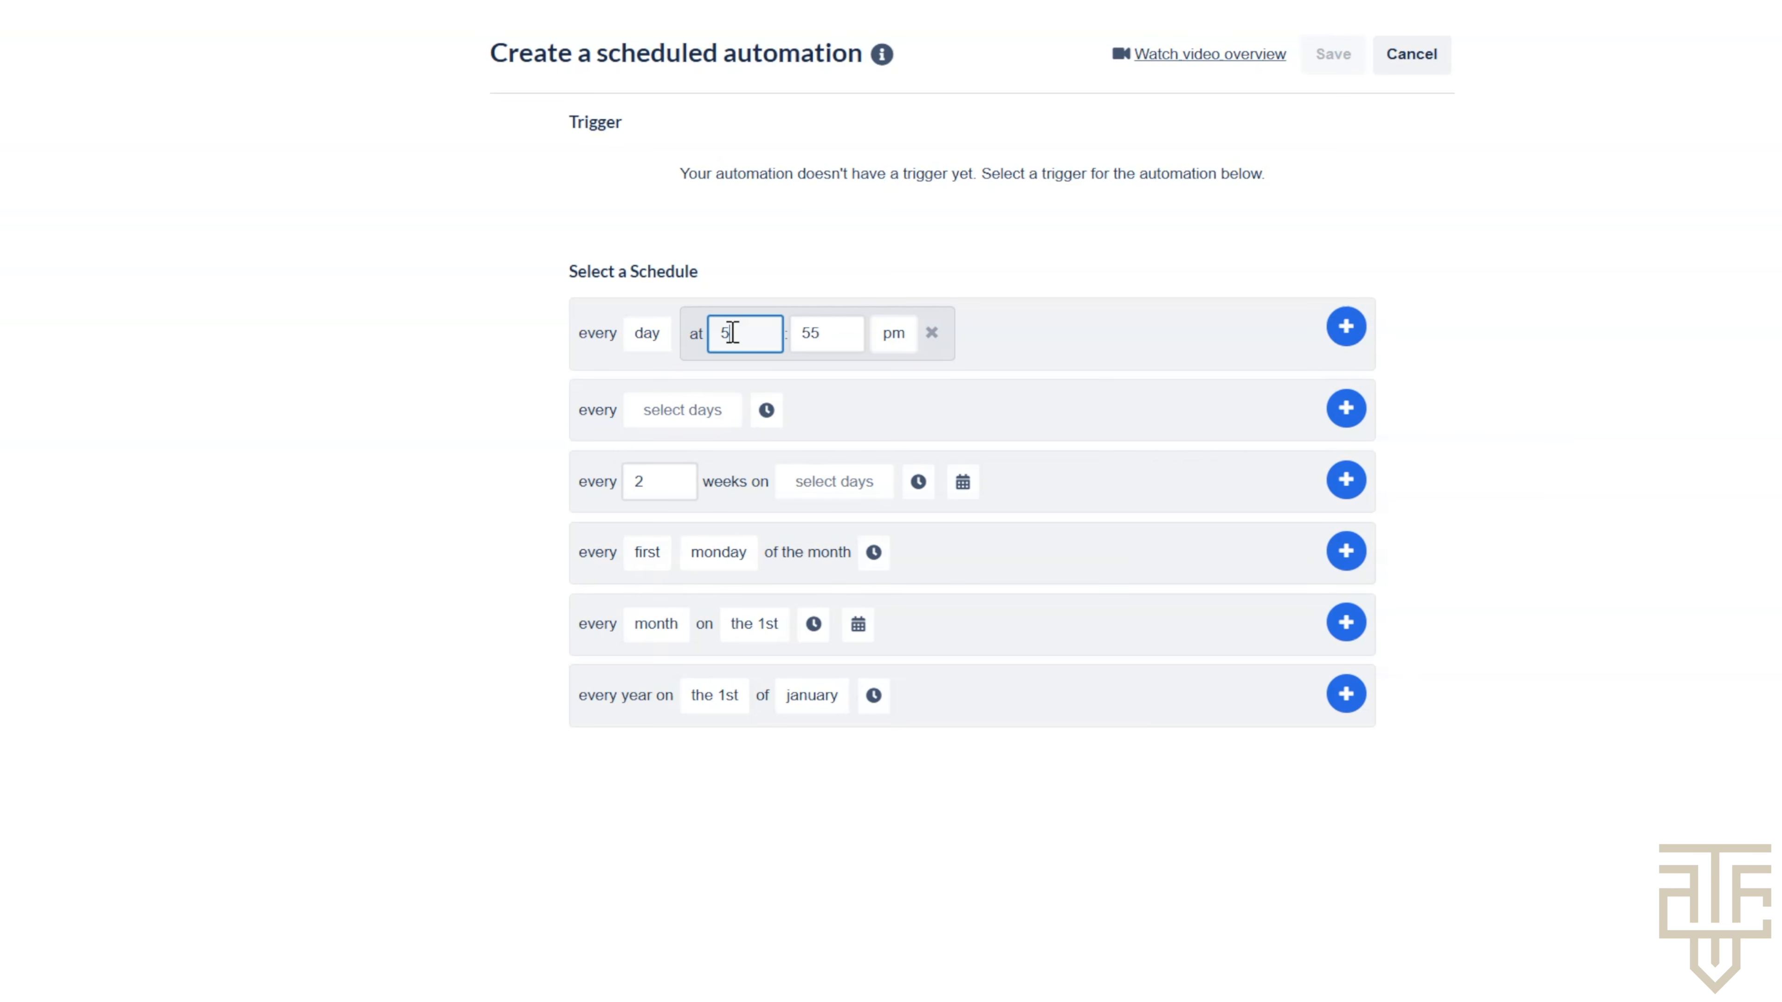
type("9")
left_click(822, 336)
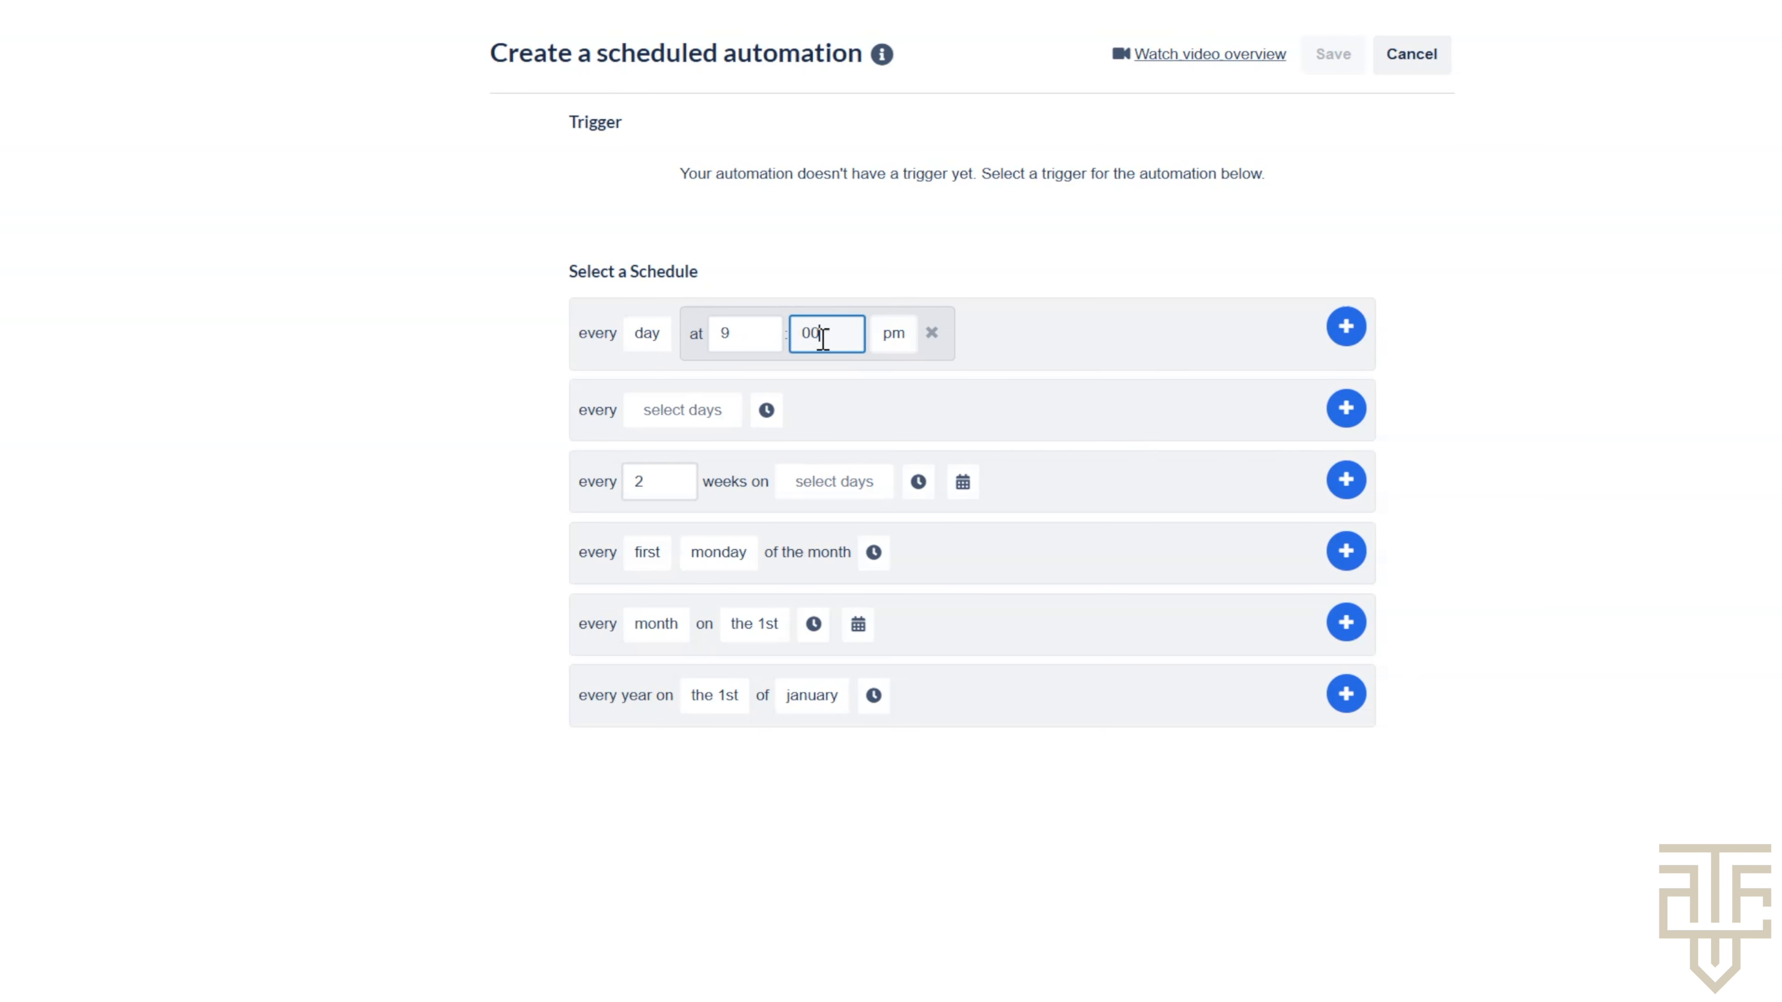
left_click(1344, 330)
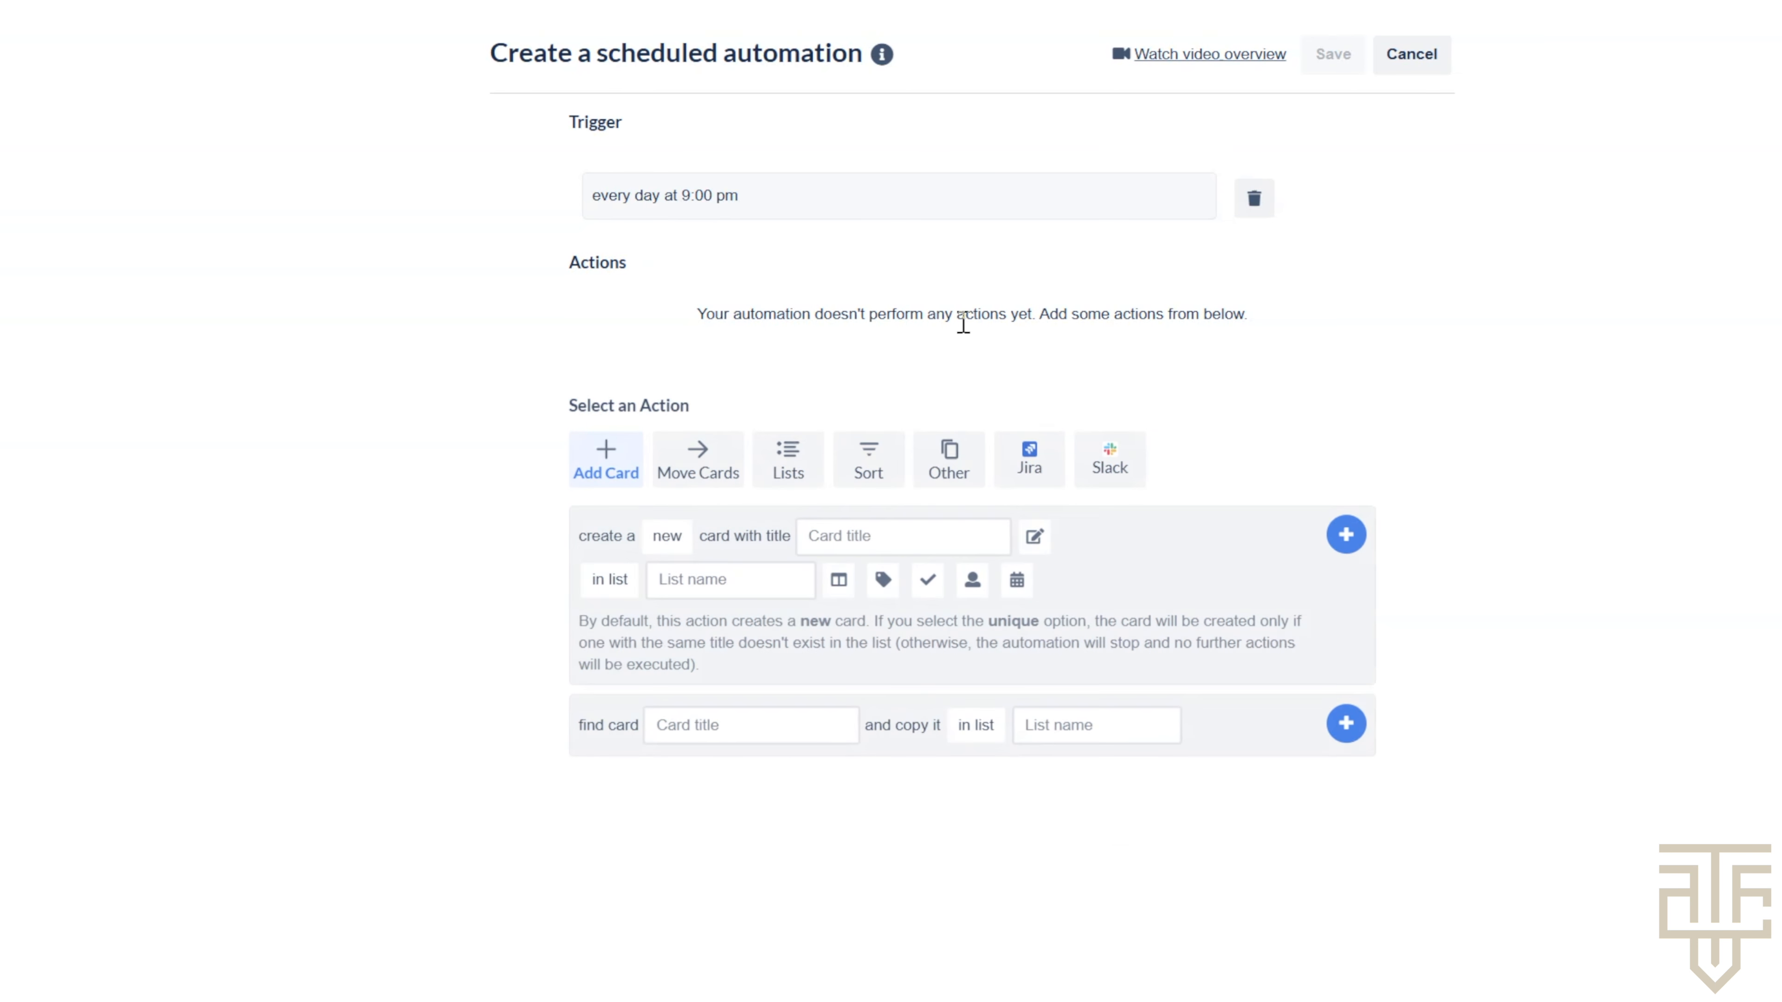
- Add an action moving all cards from the DOING (TODAY) list to TO DO (THIS WEEK), save the automation and return to the board
left_click(702, 472)
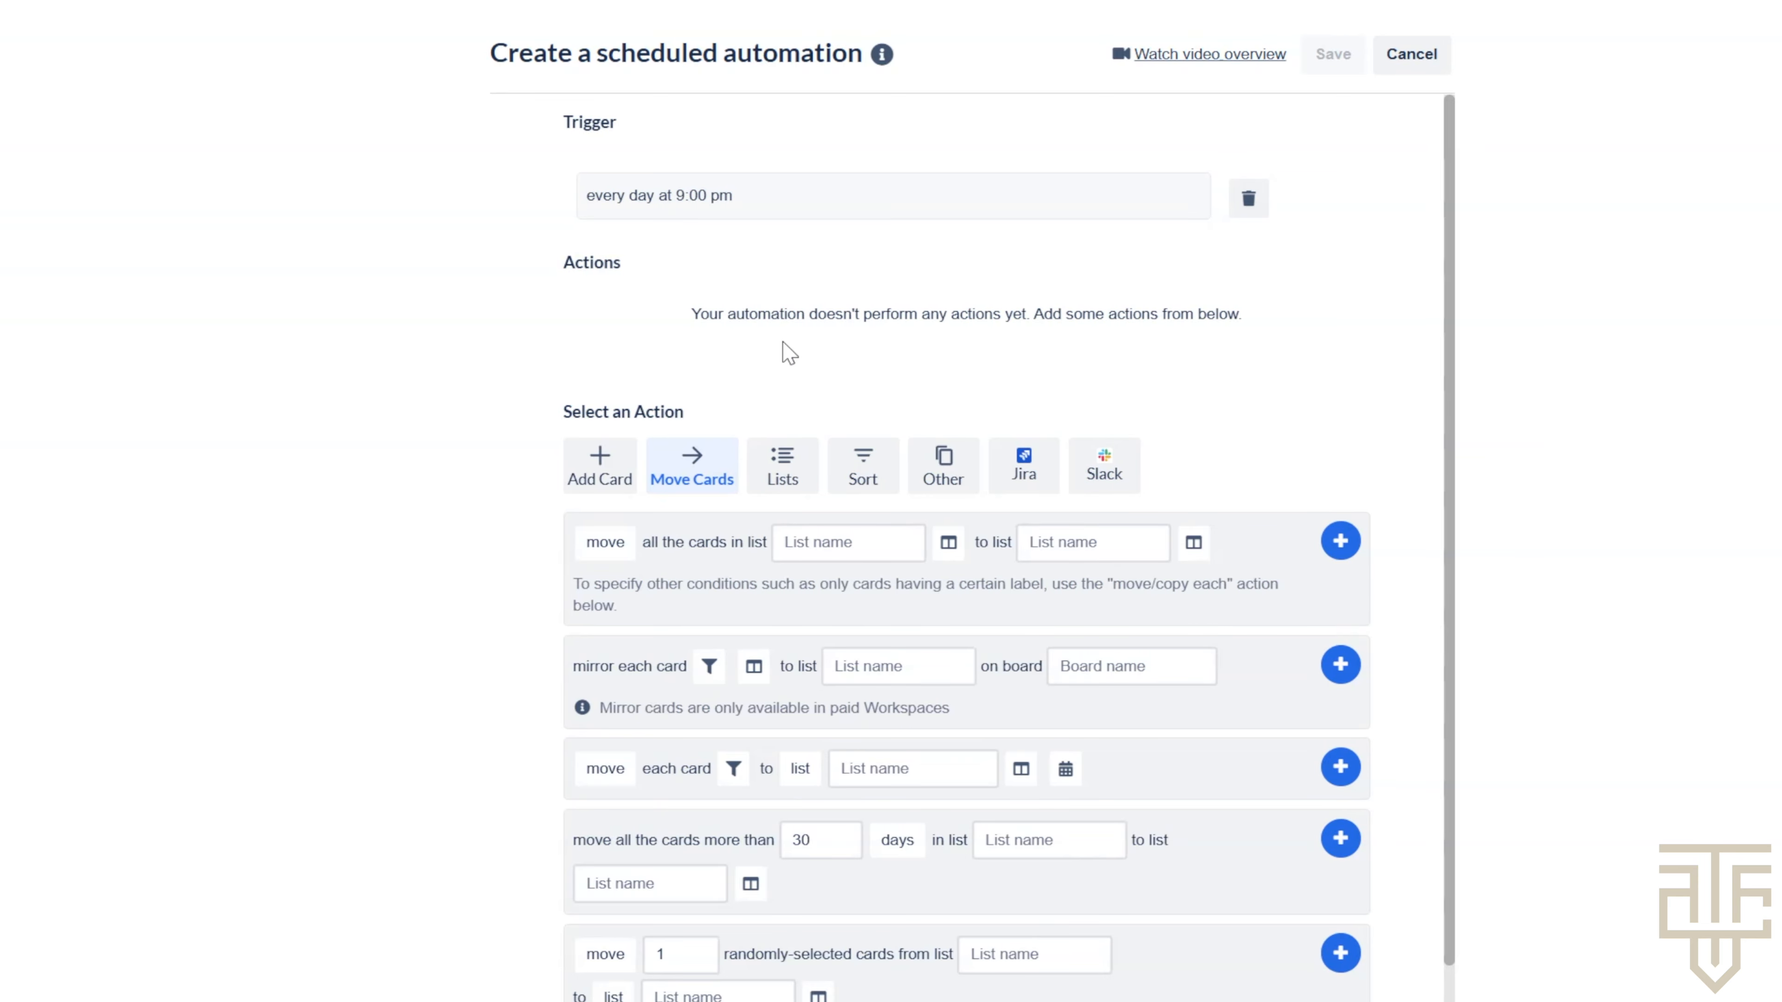
left_click(604, 542)
left_click(814, 544)
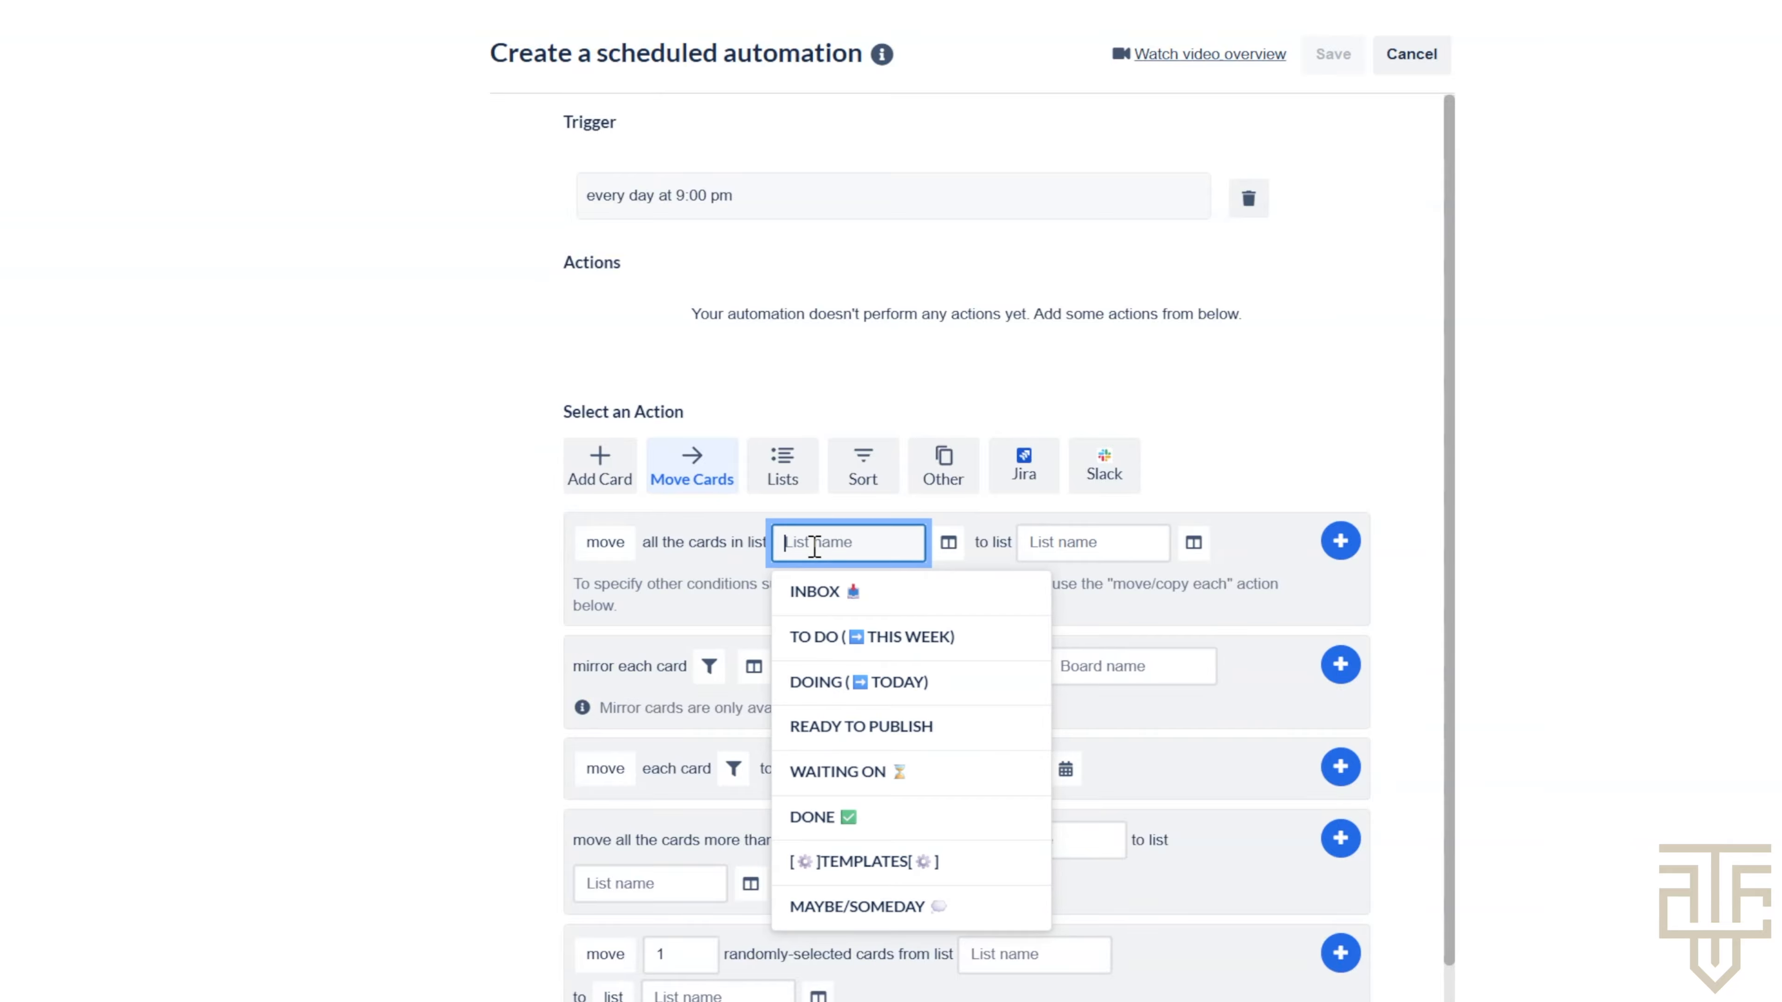
left_click(820, 681)
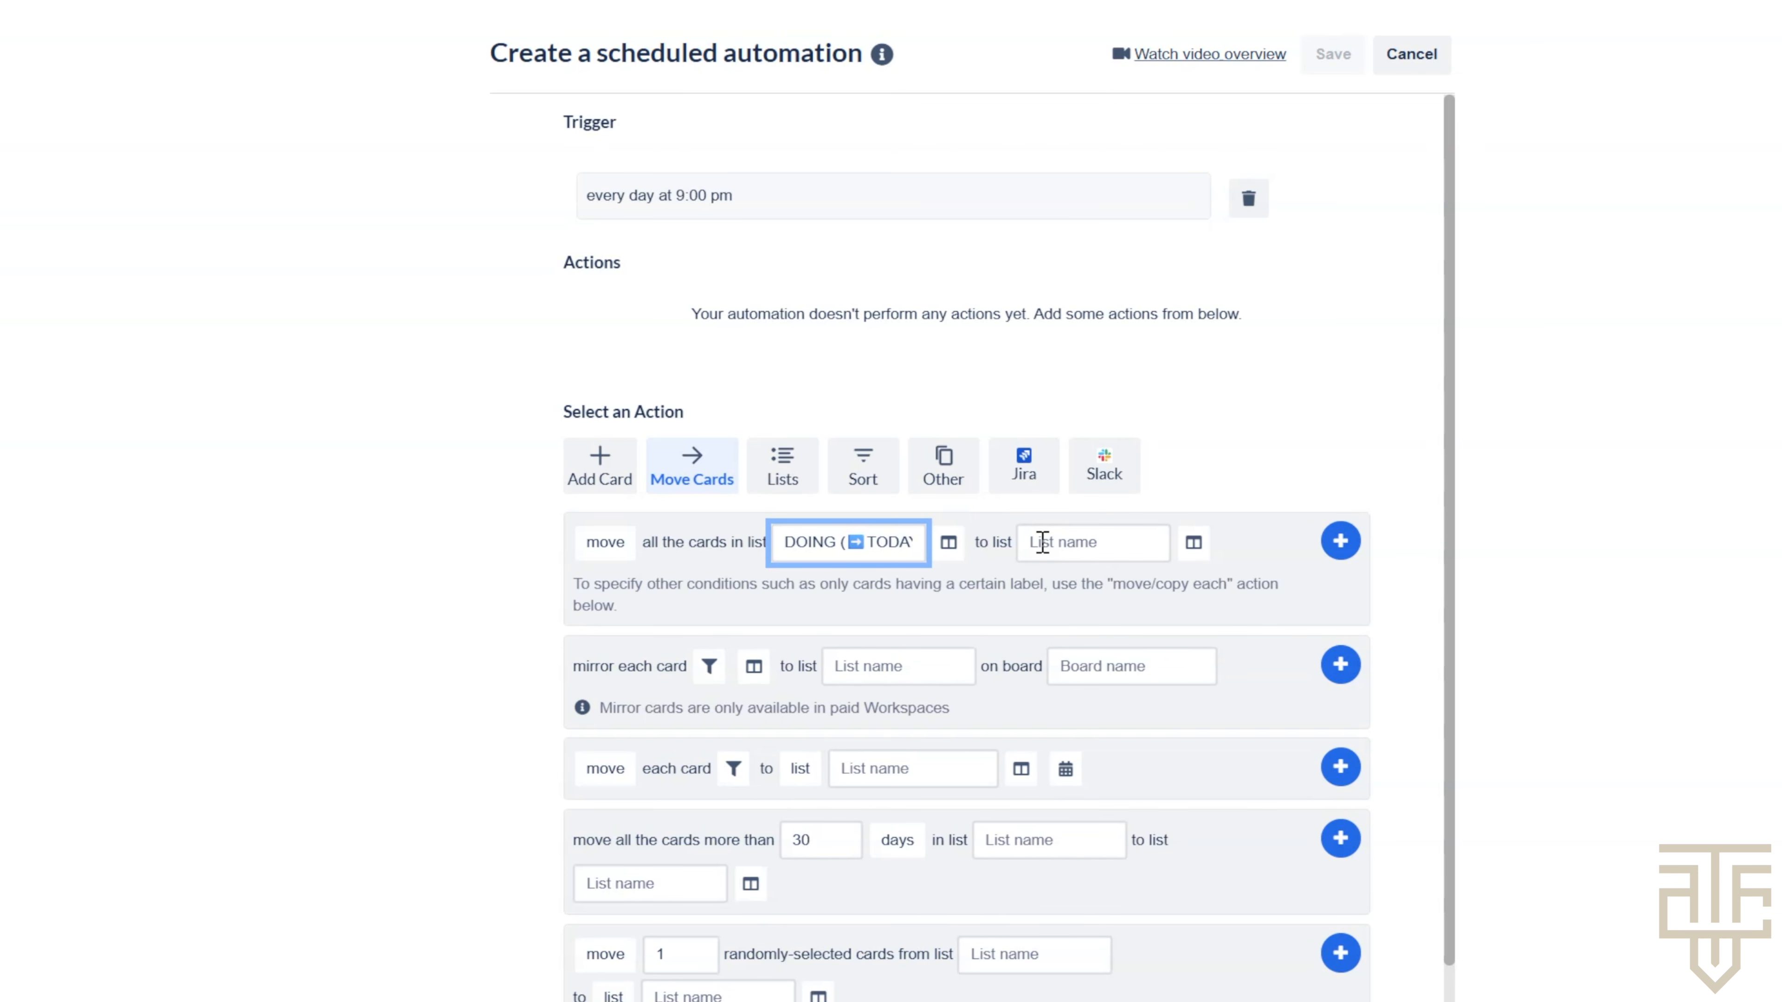
left_click(1059, 548)
left_click(1119, 643)
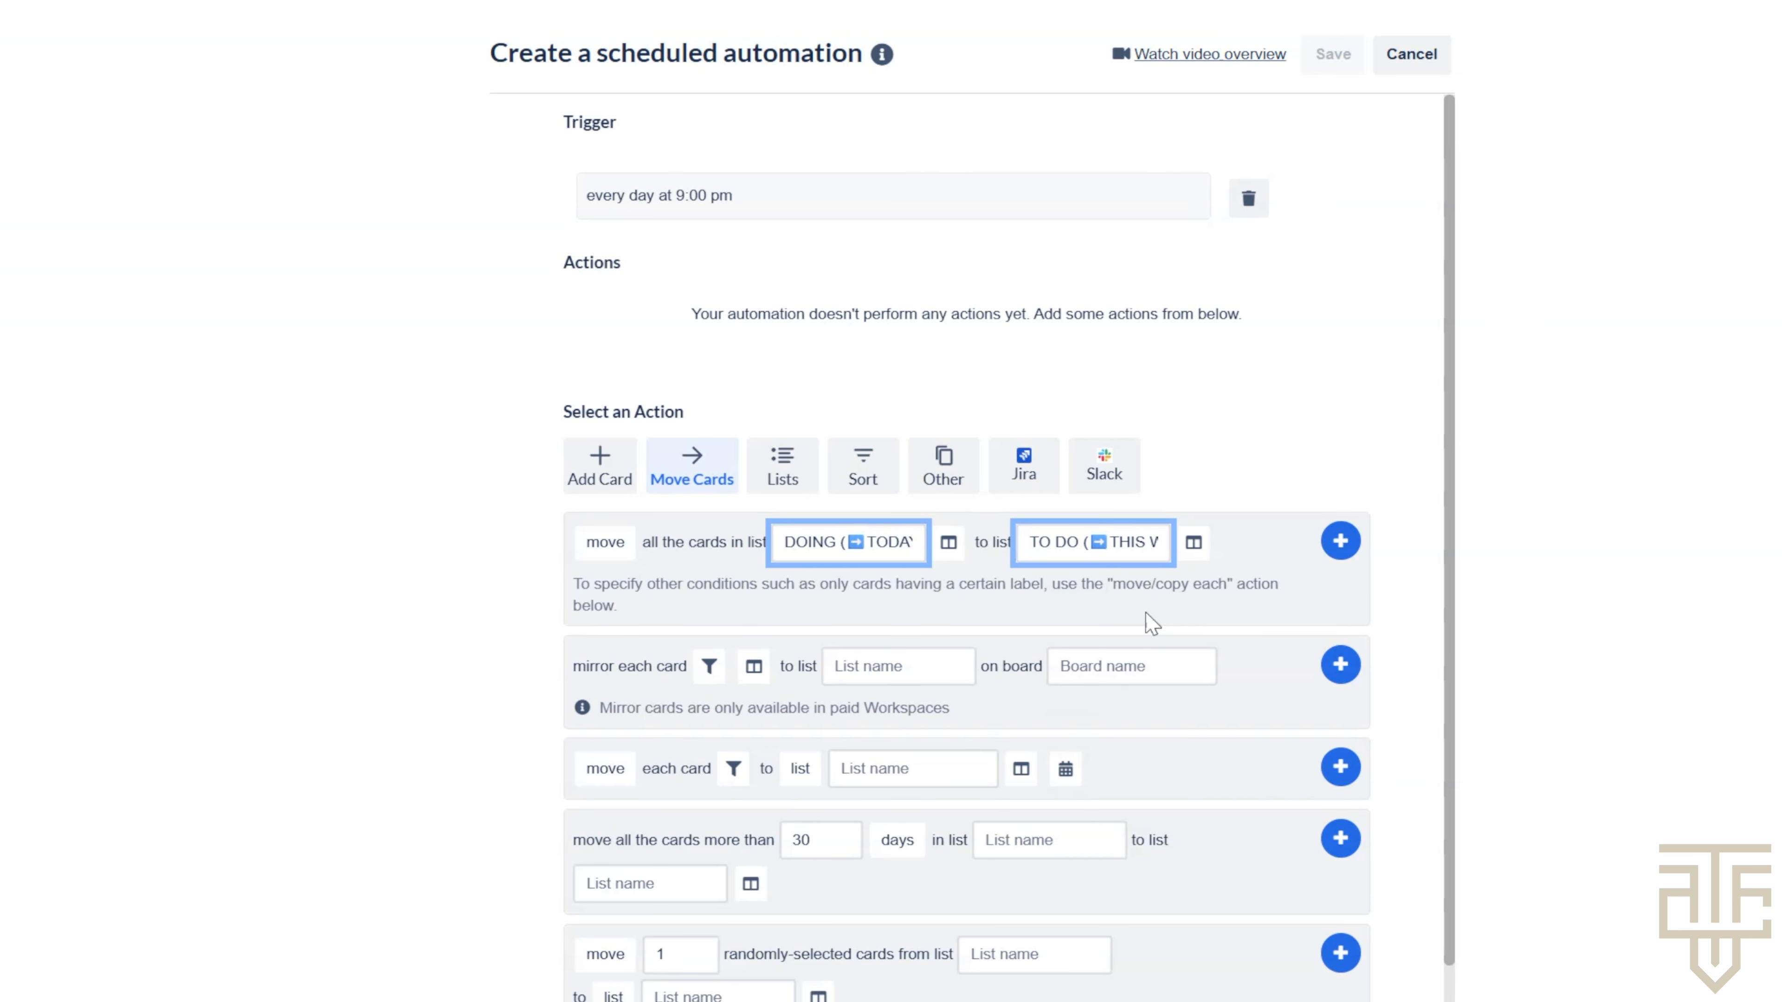
left_click(1340, 543)
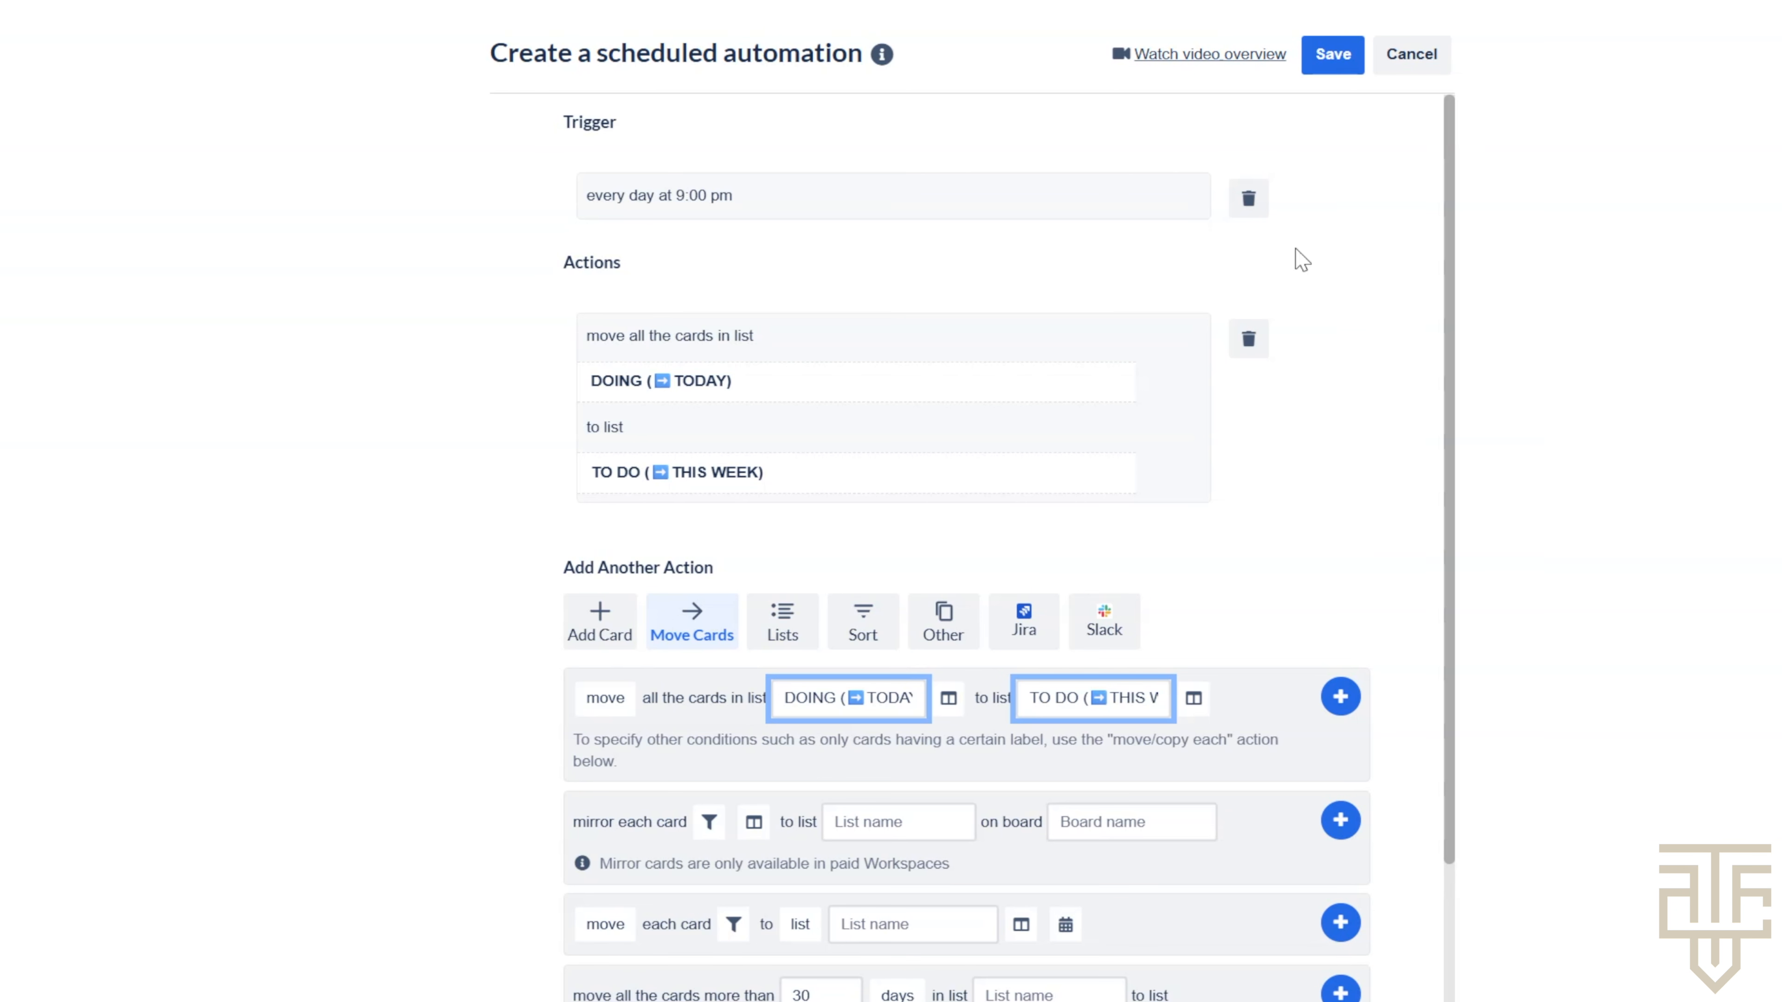
left_click(1324, 67)
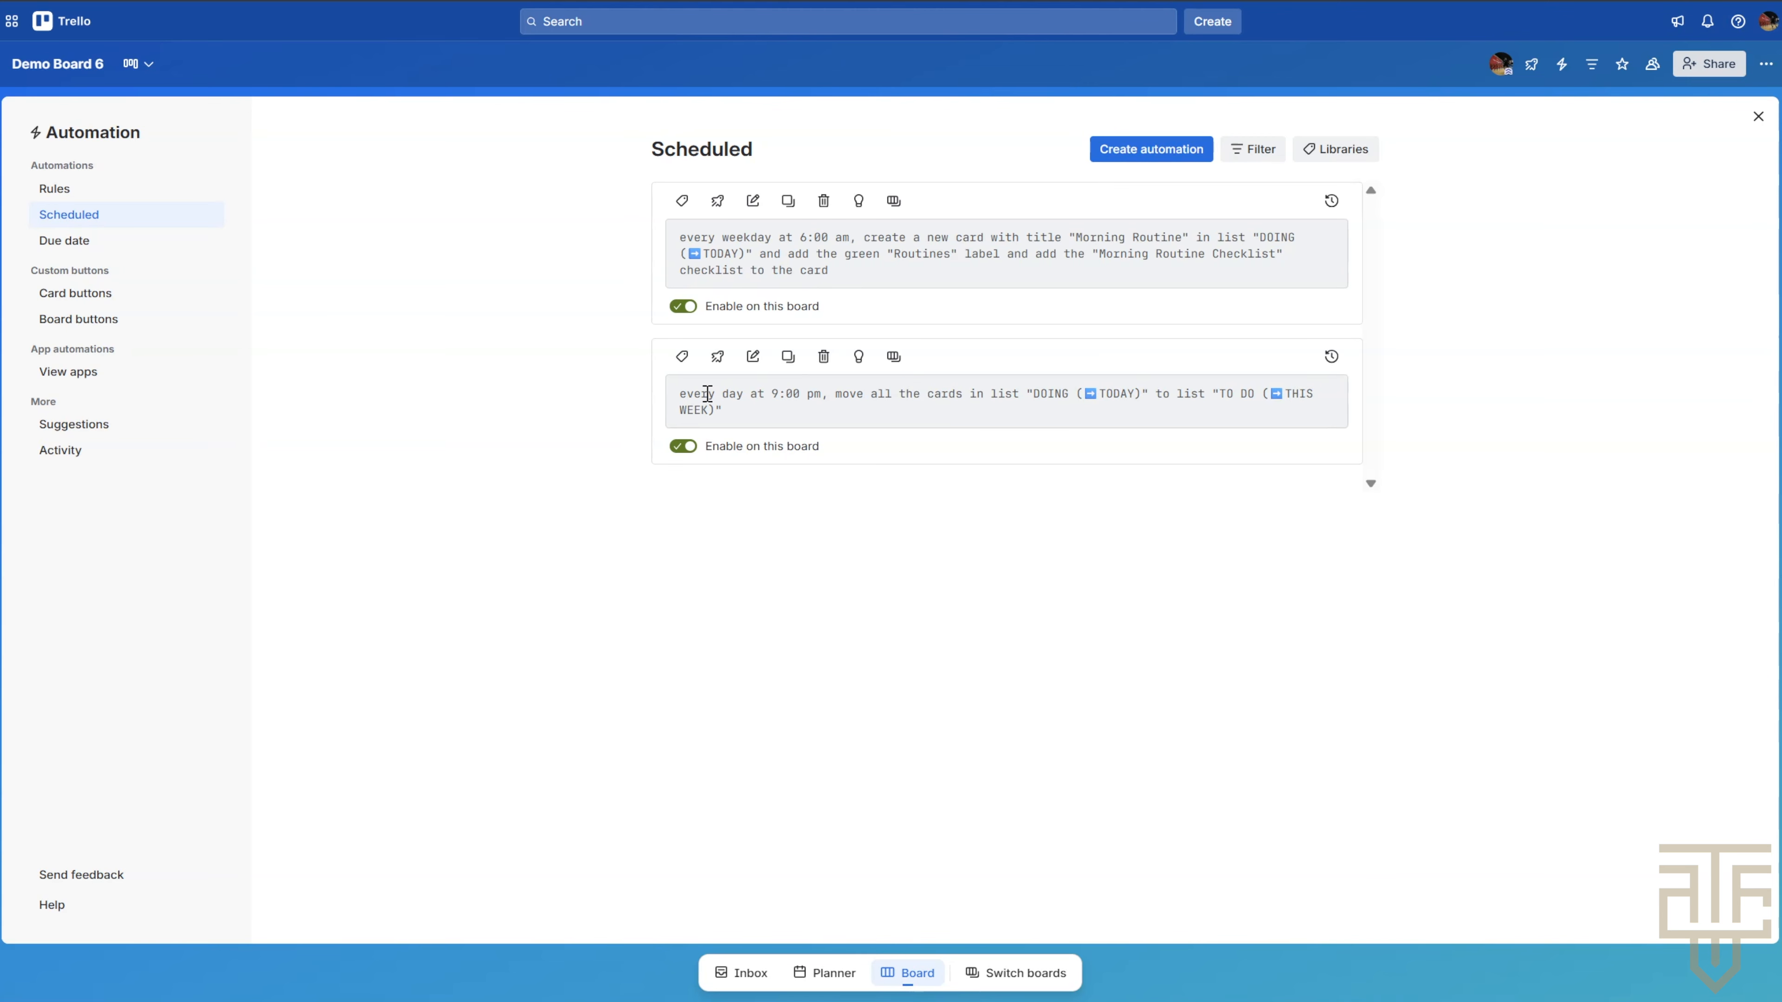
left_click(1756, 117)
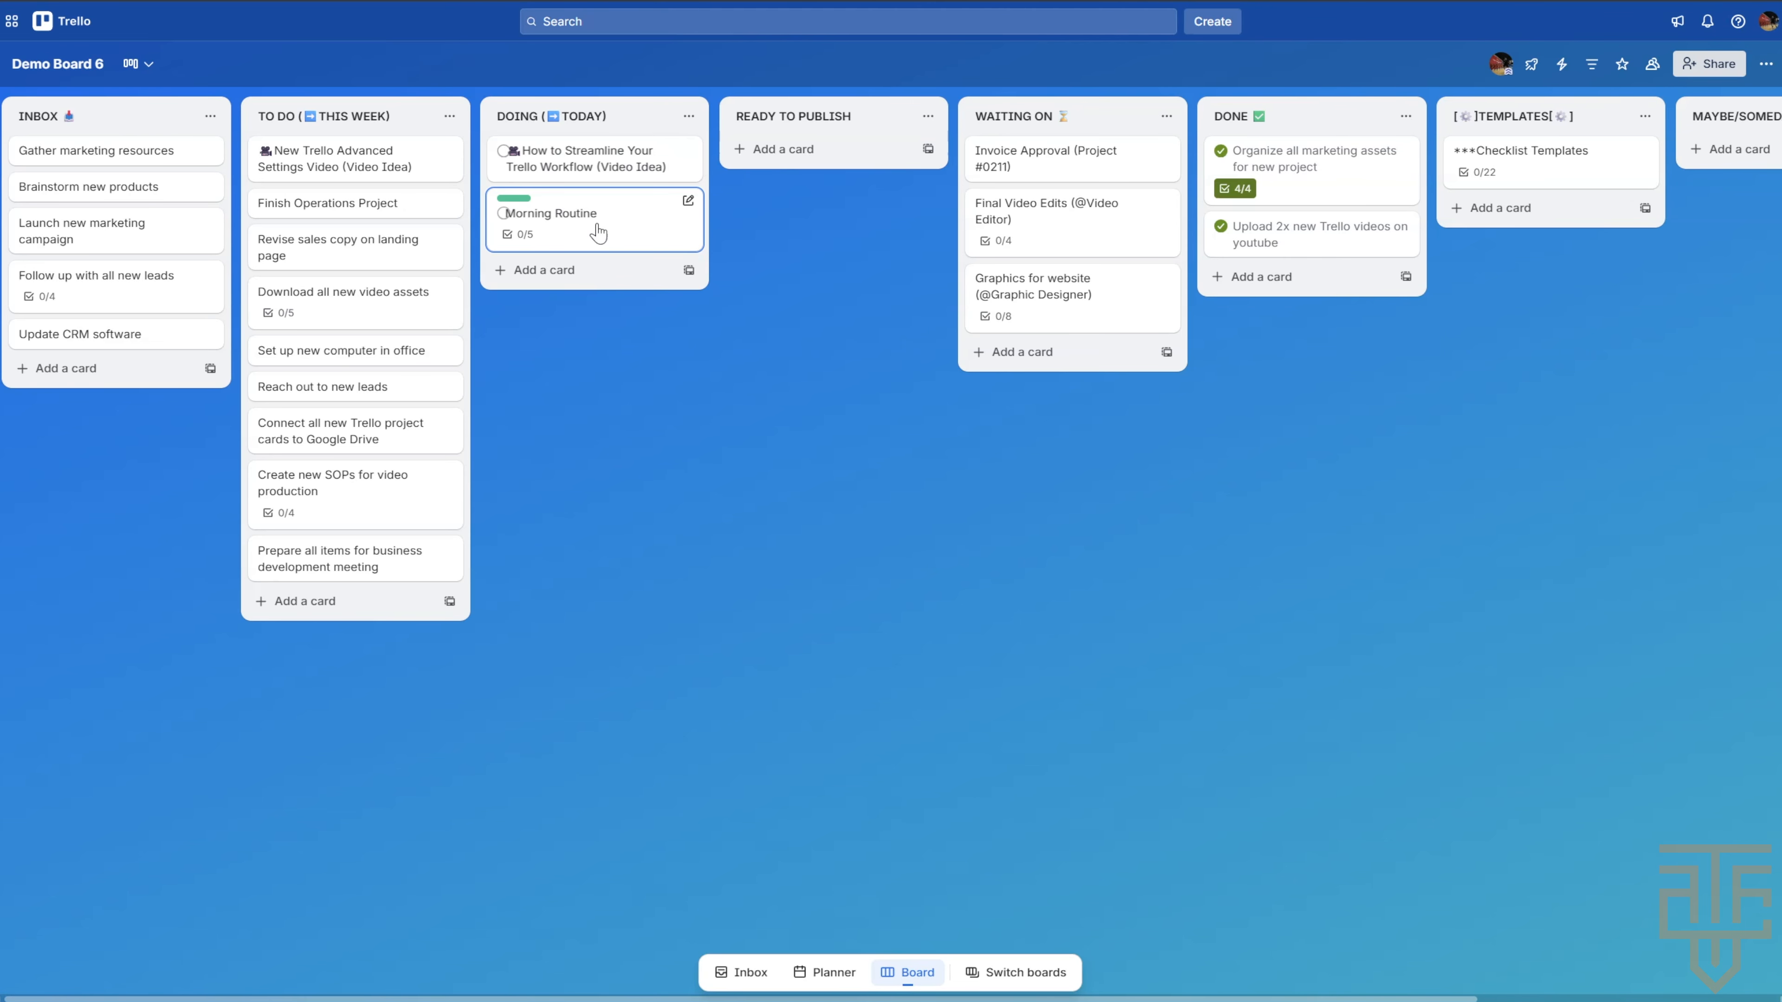
mouse_move(596, 166)
left_mouse_down()
mouse_move(531, 506)
mouse_move(457, 588)
mouse_move(421, 164)
mouse_move(586, 149)
left_mouse_up()
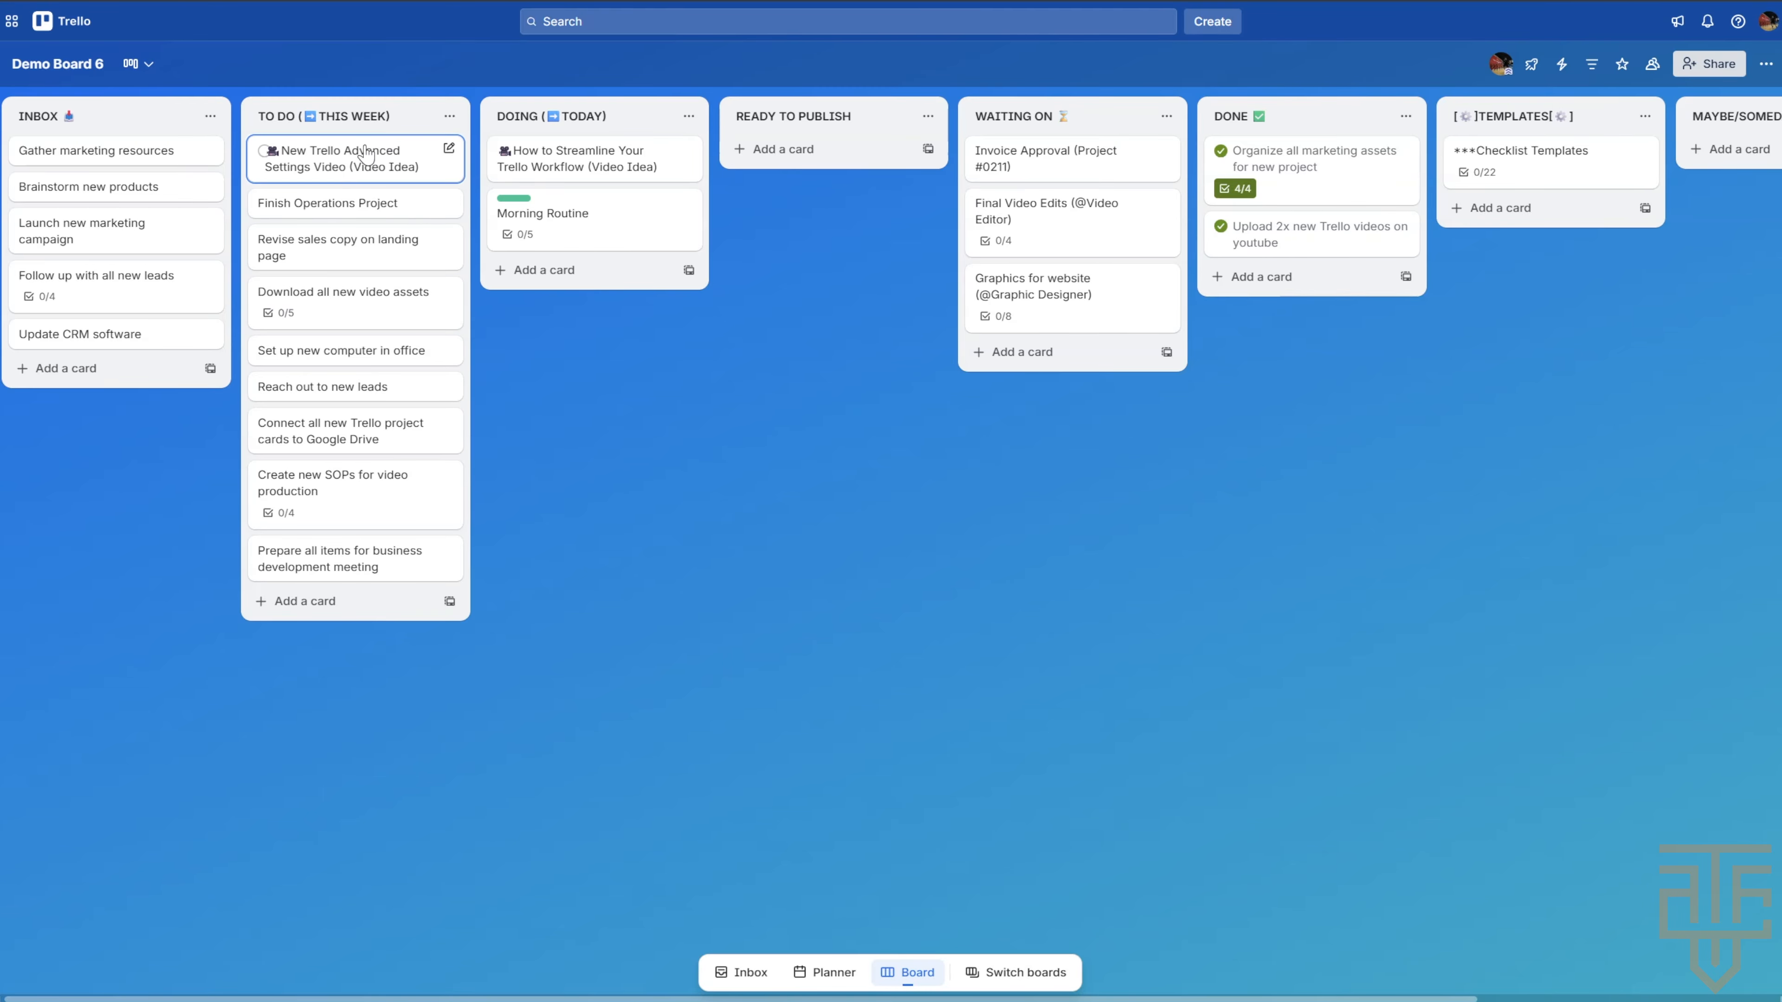
mouse_move(334, 306)
left_mouse_down()
mouse_move(351, 306)
mouse_move(156, 379)
mouse_move(55, 368)
mouse_move(67, 273)
mouse_move(286, 312)
mouse_move(346, 291)
left_mouse_up()
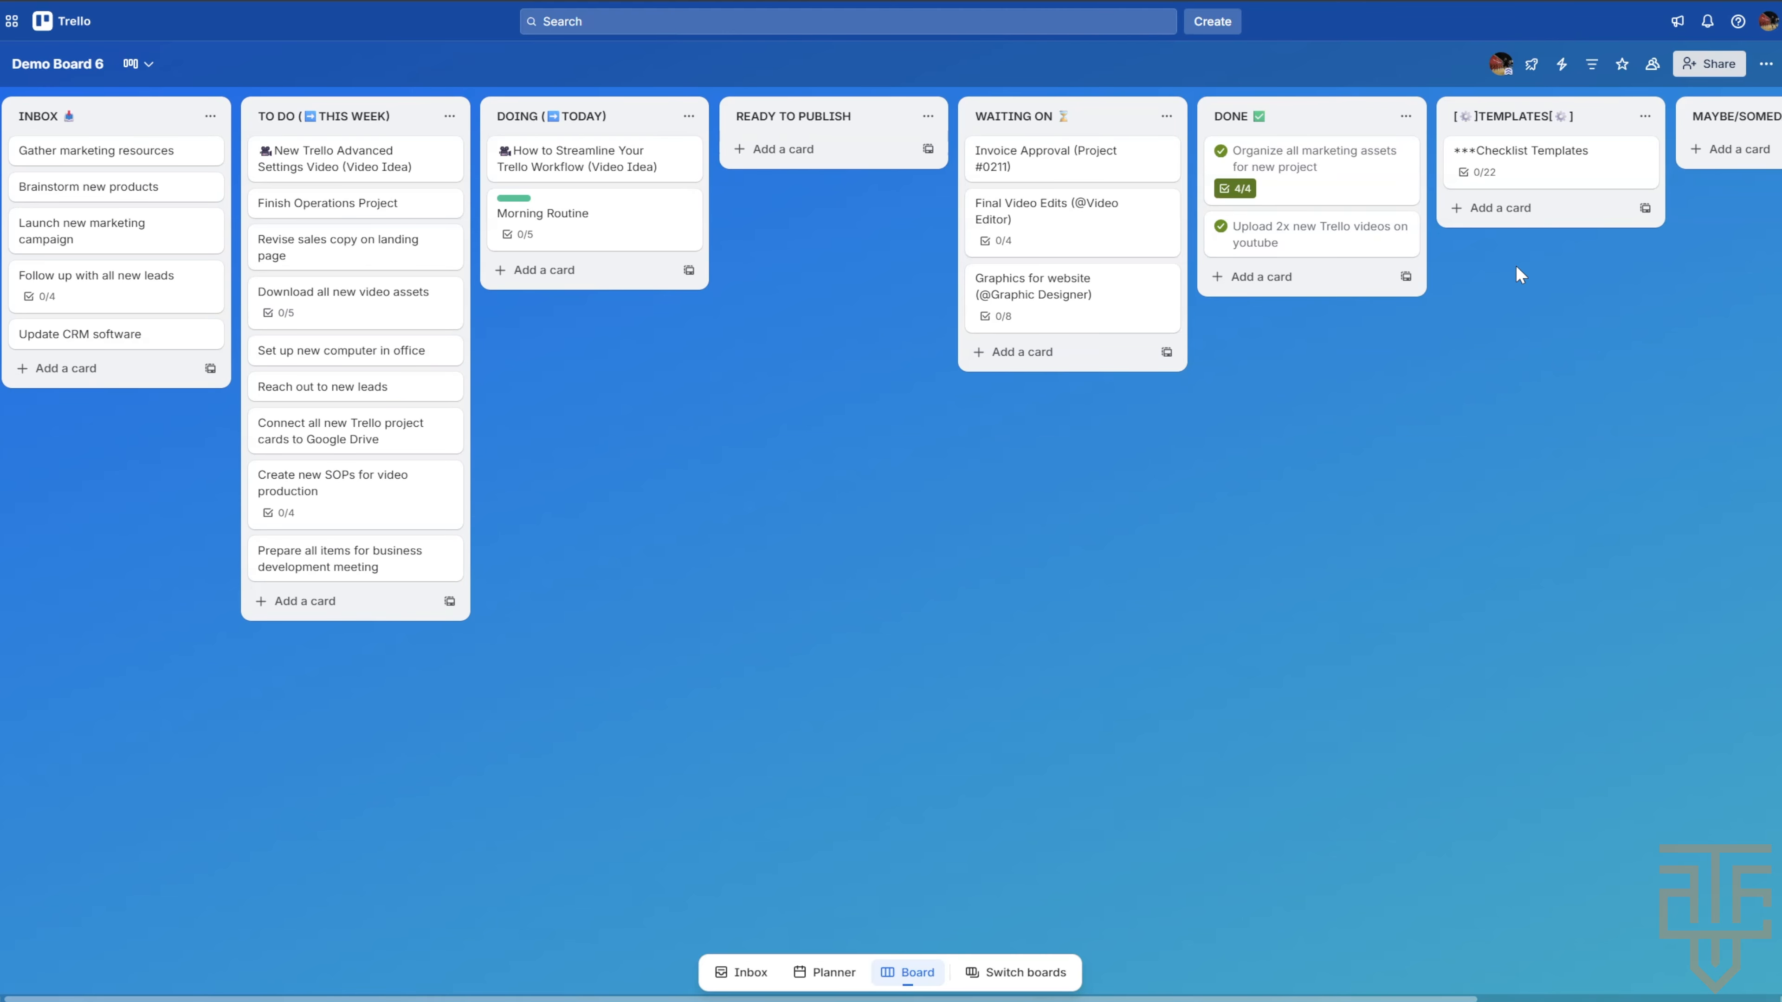
- Create another scheduled automation with a trigger that runs every Friday at 10:00 pm
left_click(1561, 64)
left_click(1580, 168)
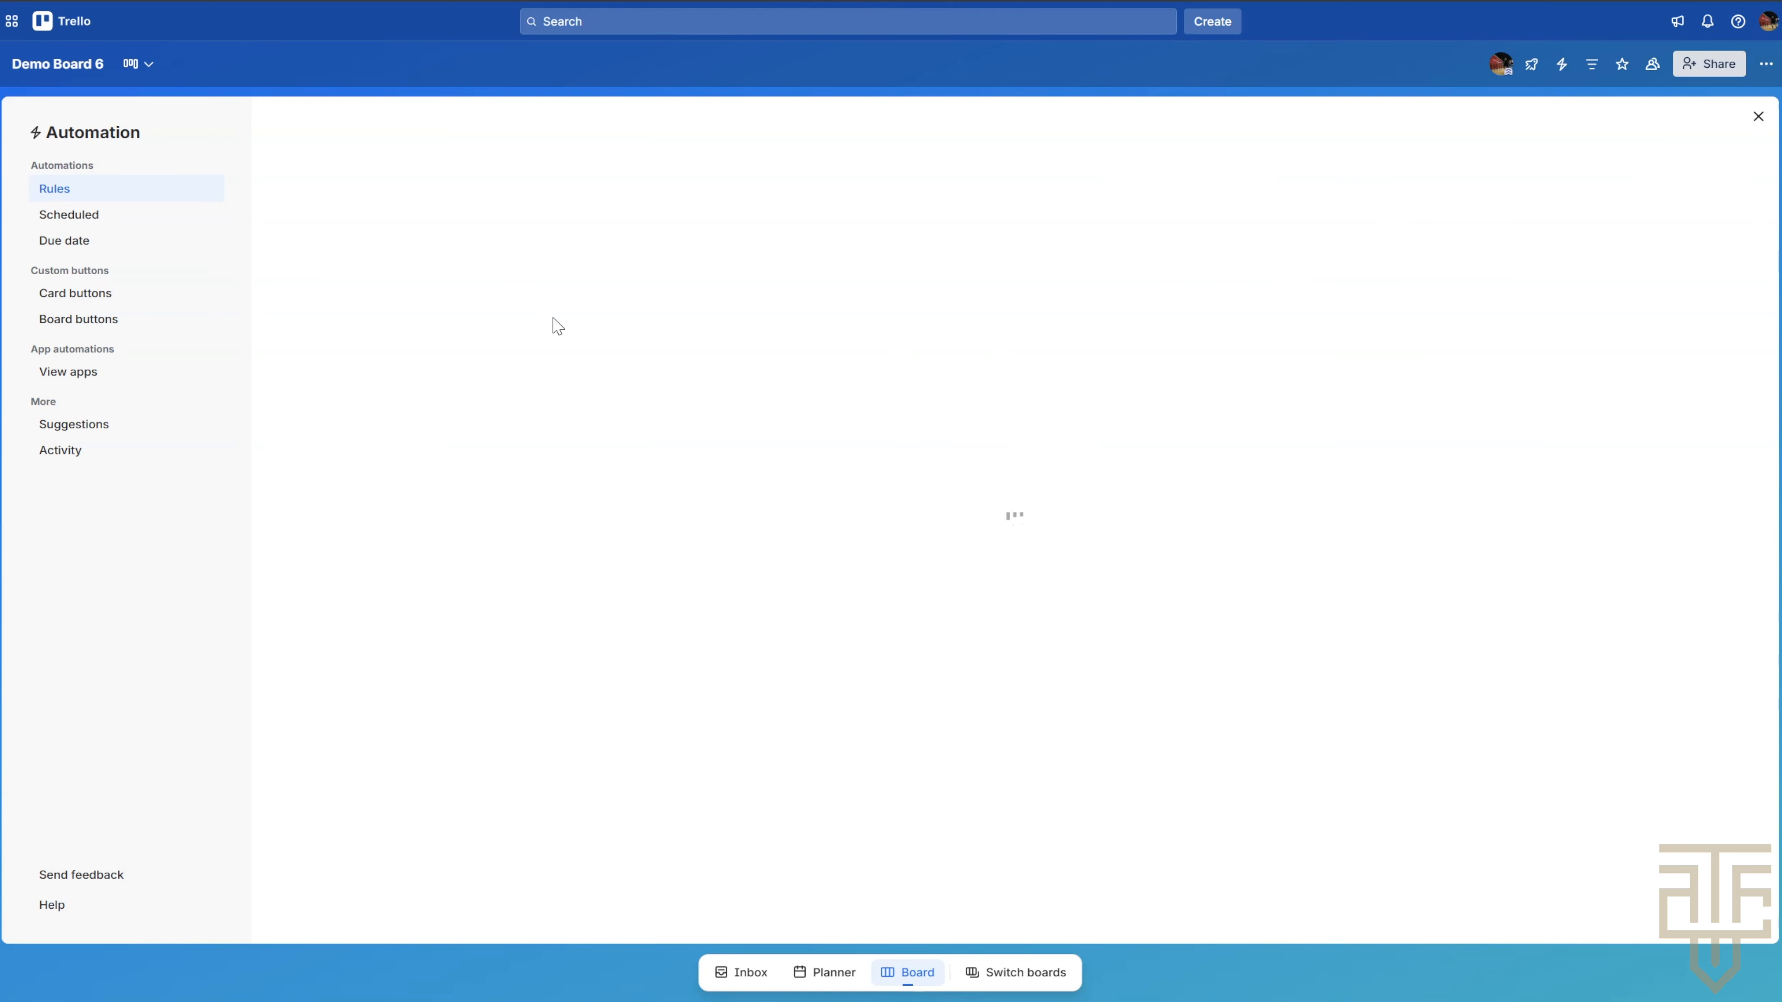
left_click(85, 223)
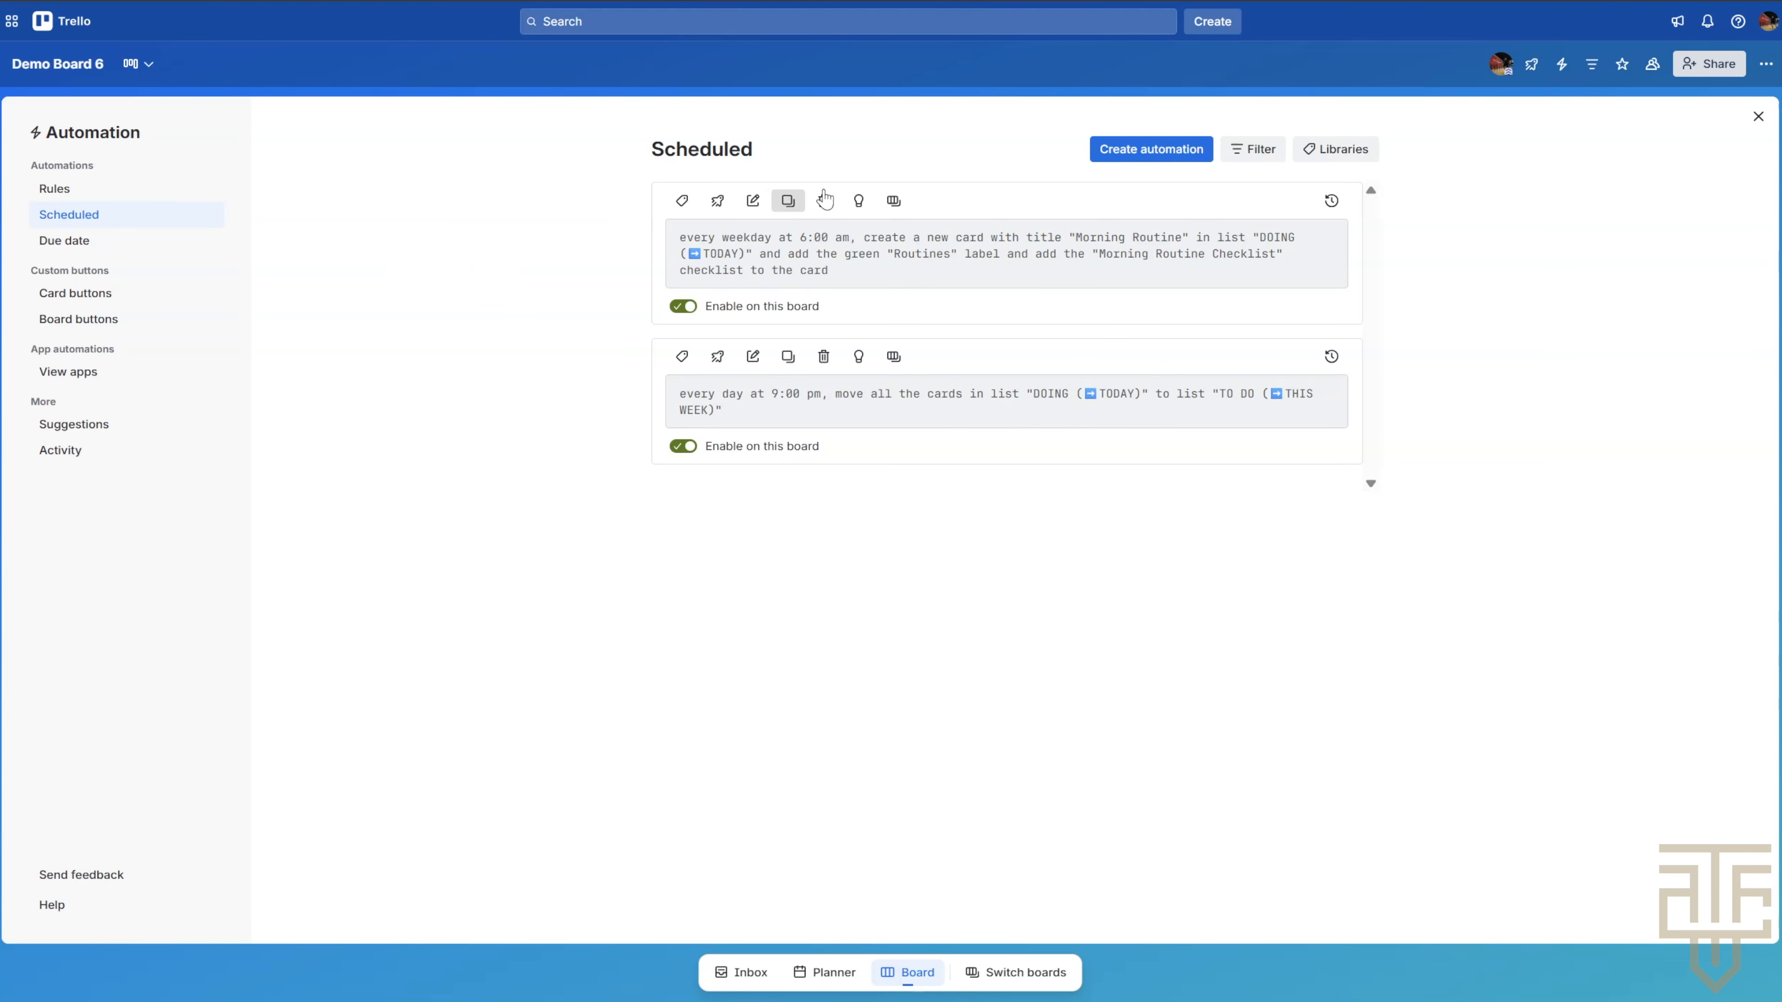
left_click(1143, 150)
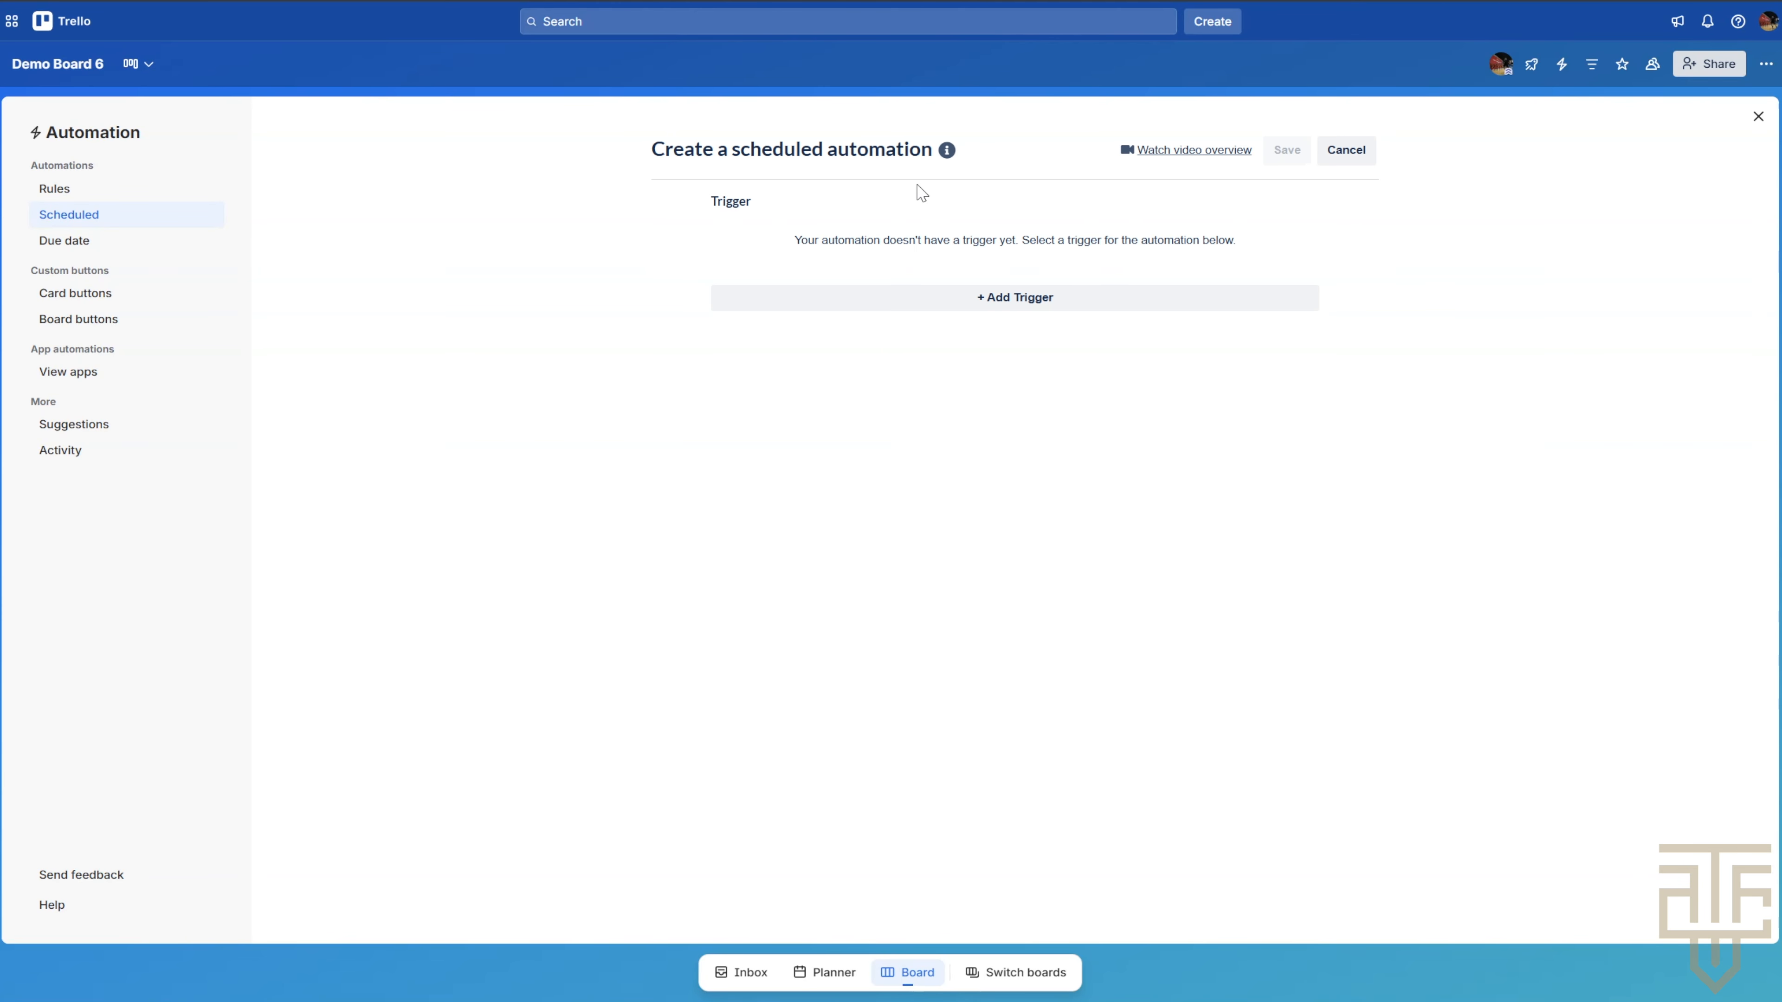
left_click(863, 260)
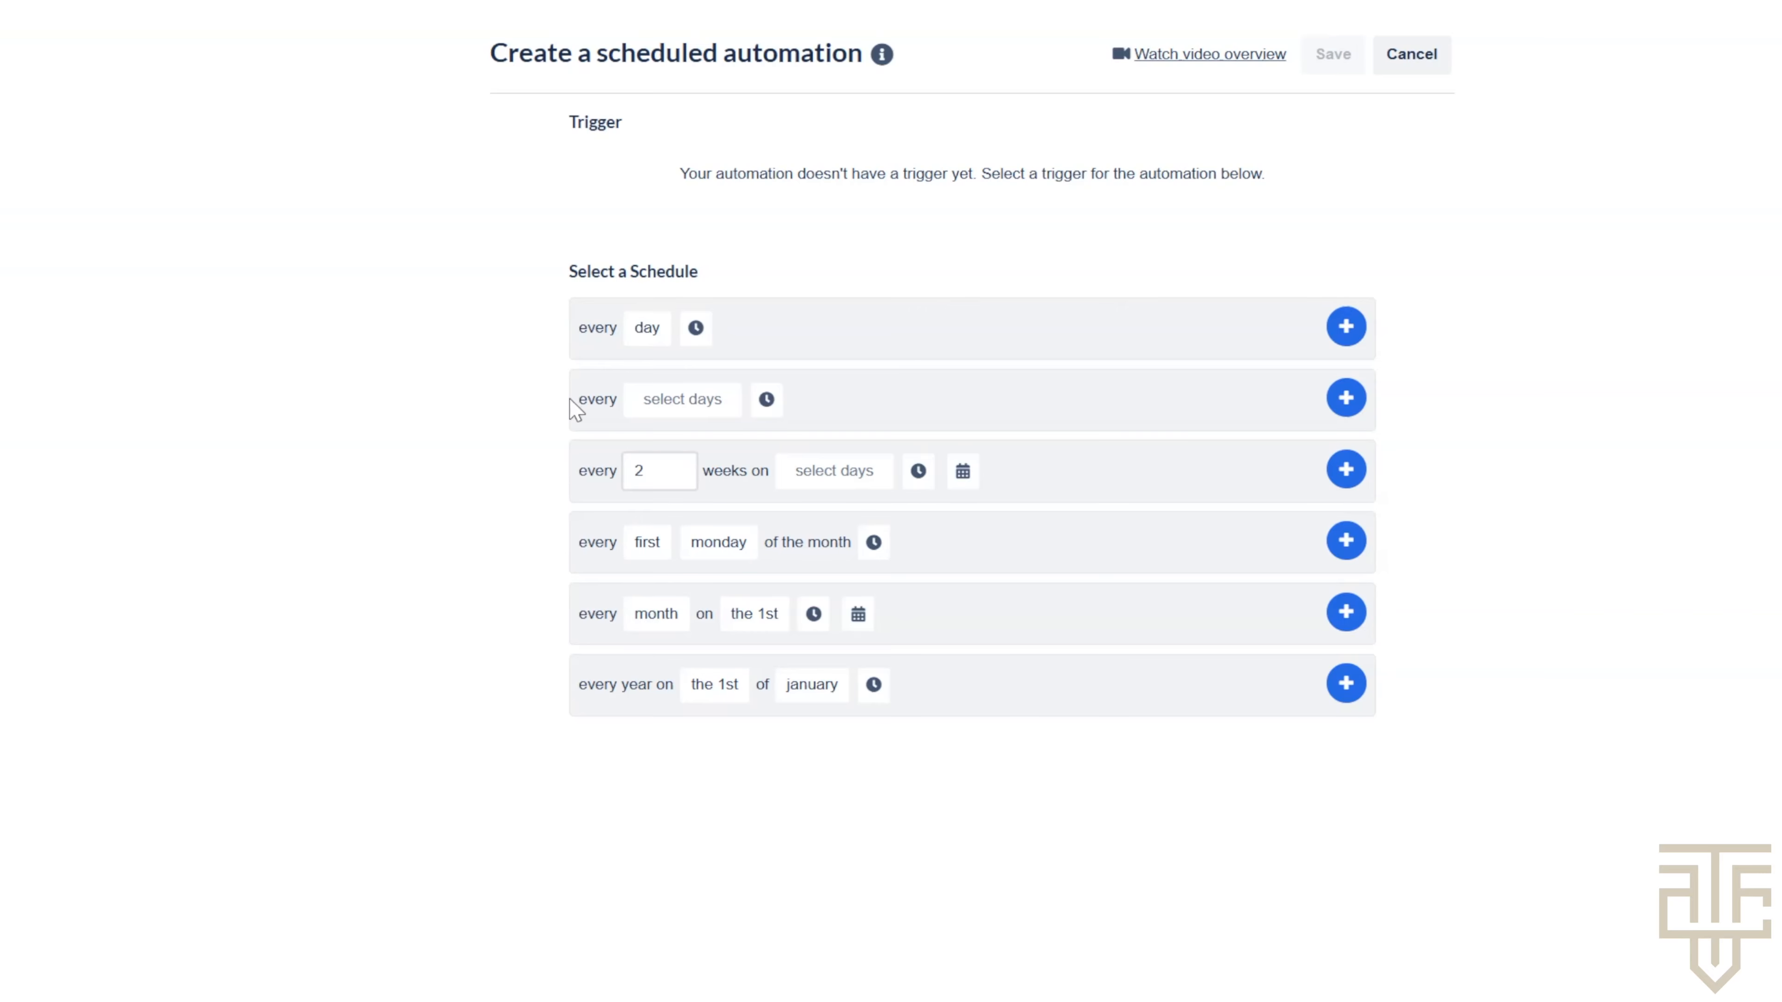
left_click(673, 405)
left_click(667, 603)
left_click(760, 398)
left_click(760, 398)
left_click(822, 406)
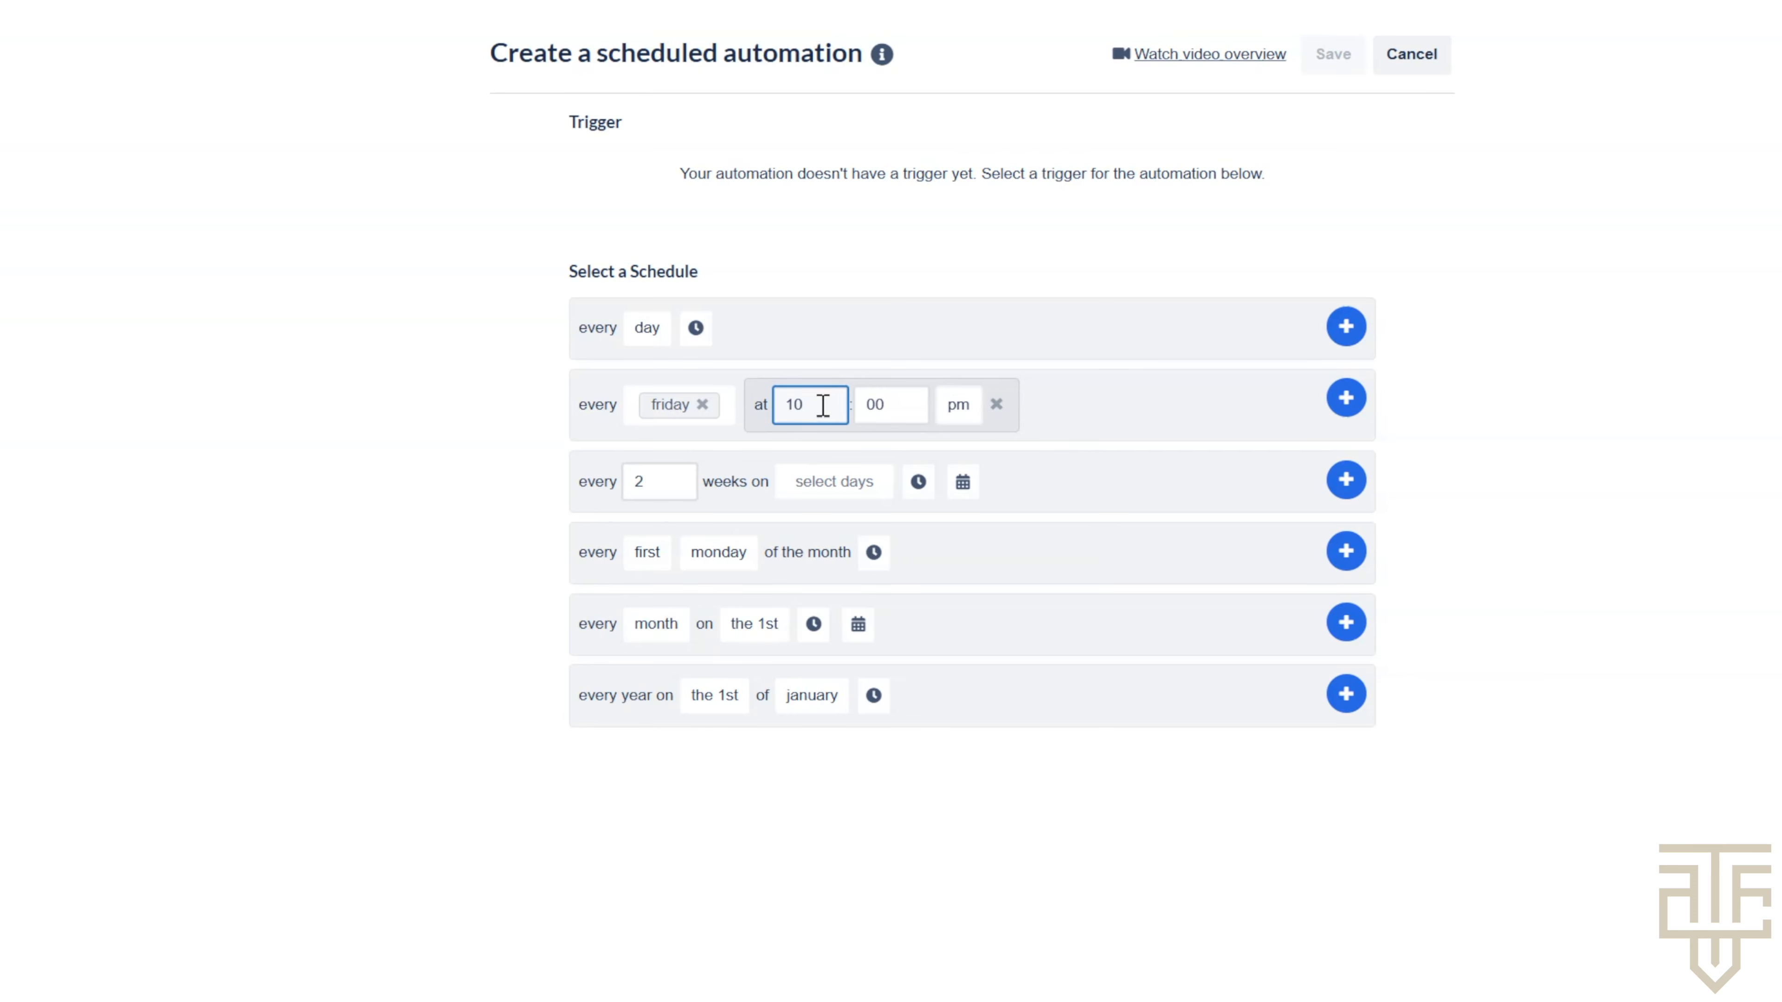
left_click(964, 409)
left_click(1138, 397)
left_click(1143, 407)
left_click(1345, 398)
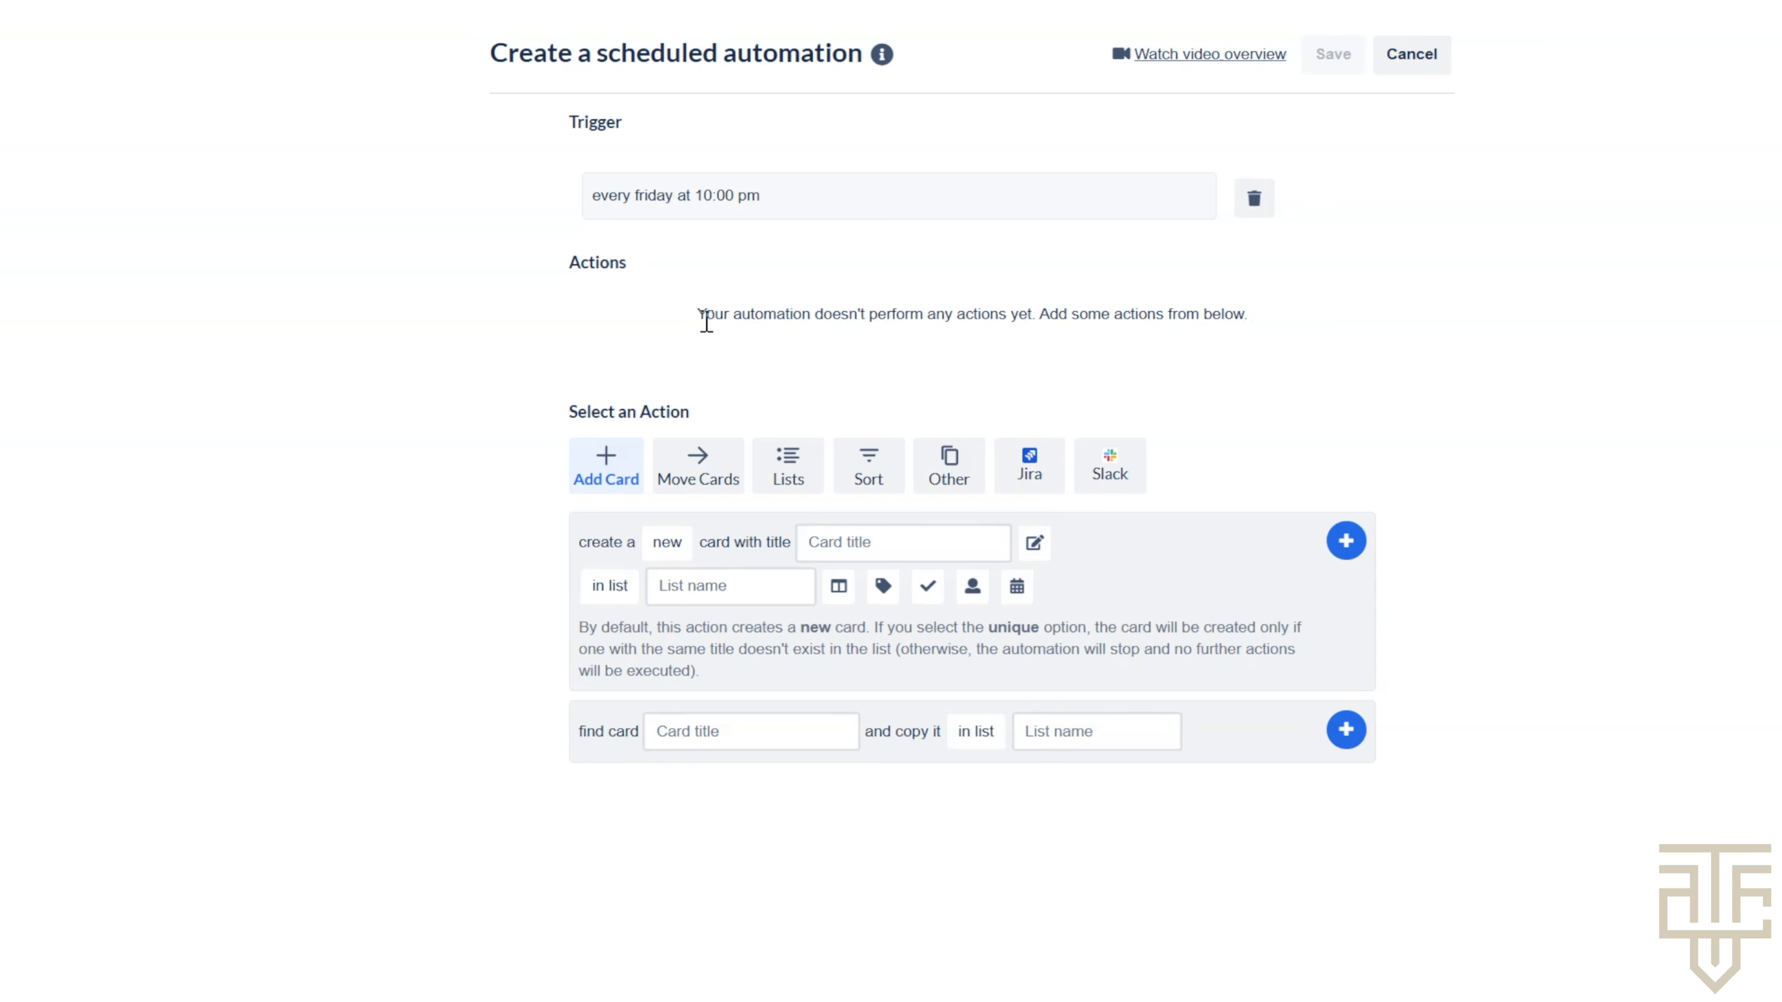
- Add an action moving all cards from the TO DO (THIS WEEK) list to INBOX, save the automation and return to the board
left_click(696, 469)
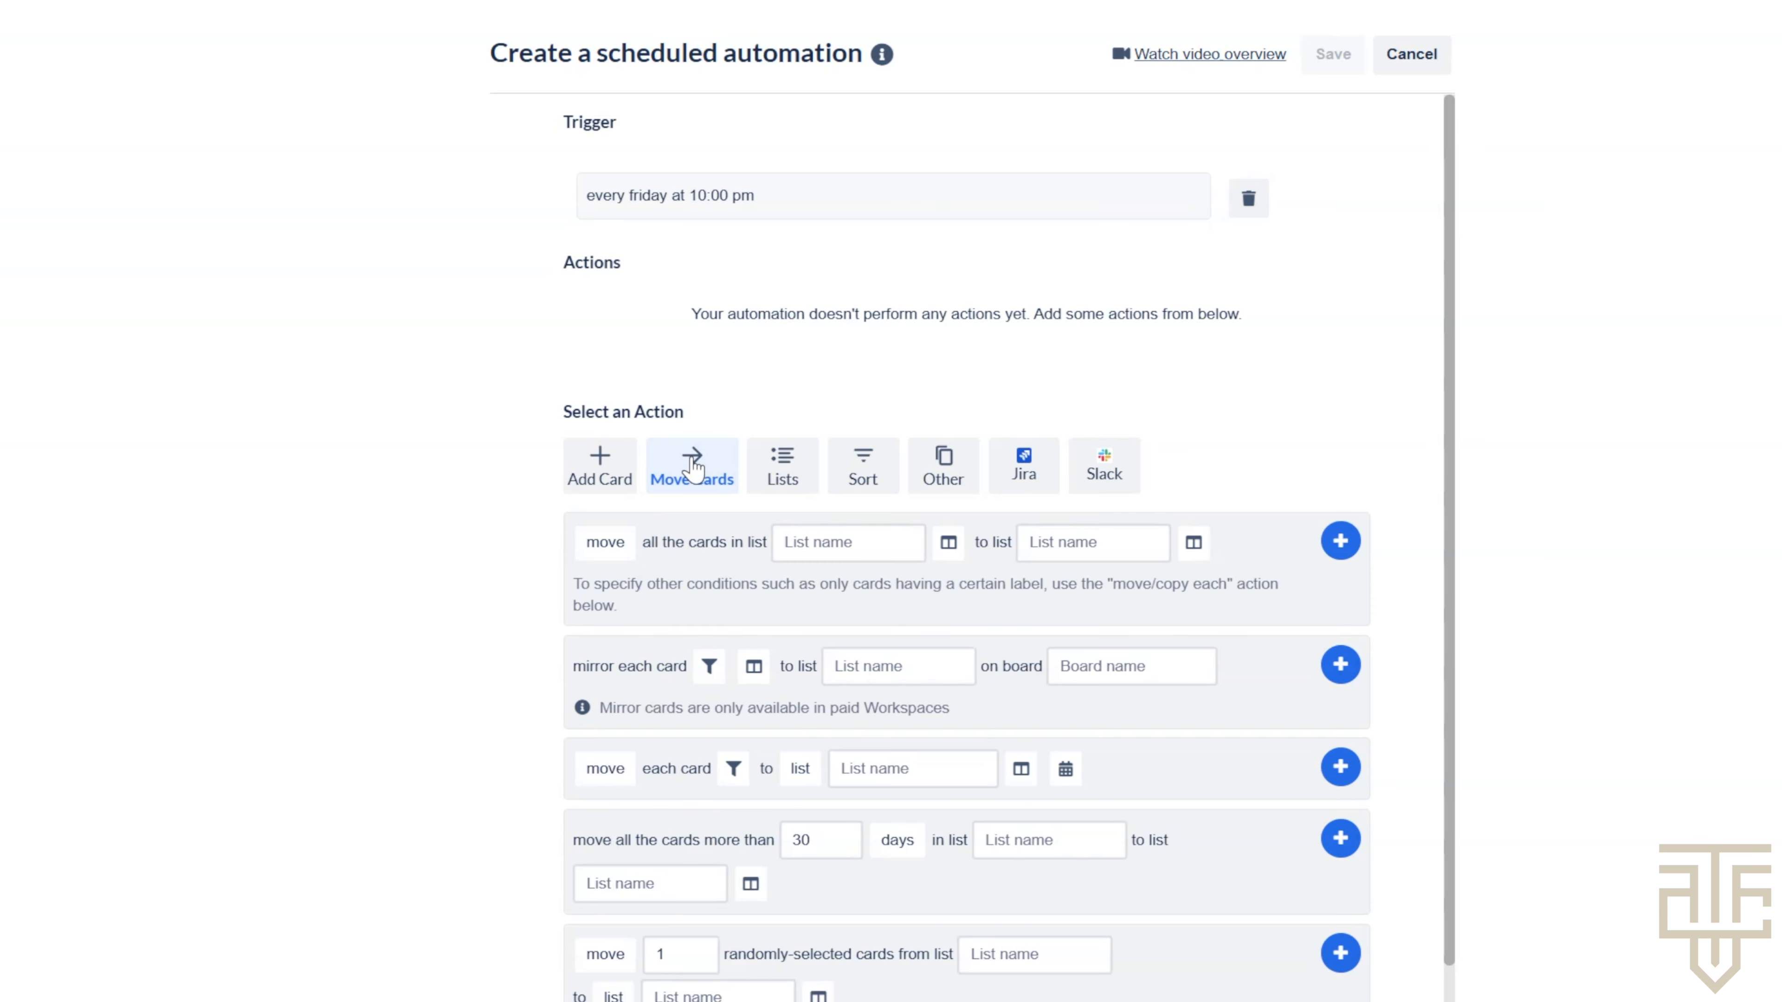
left_click(817, 547)
left_click(832, 636)
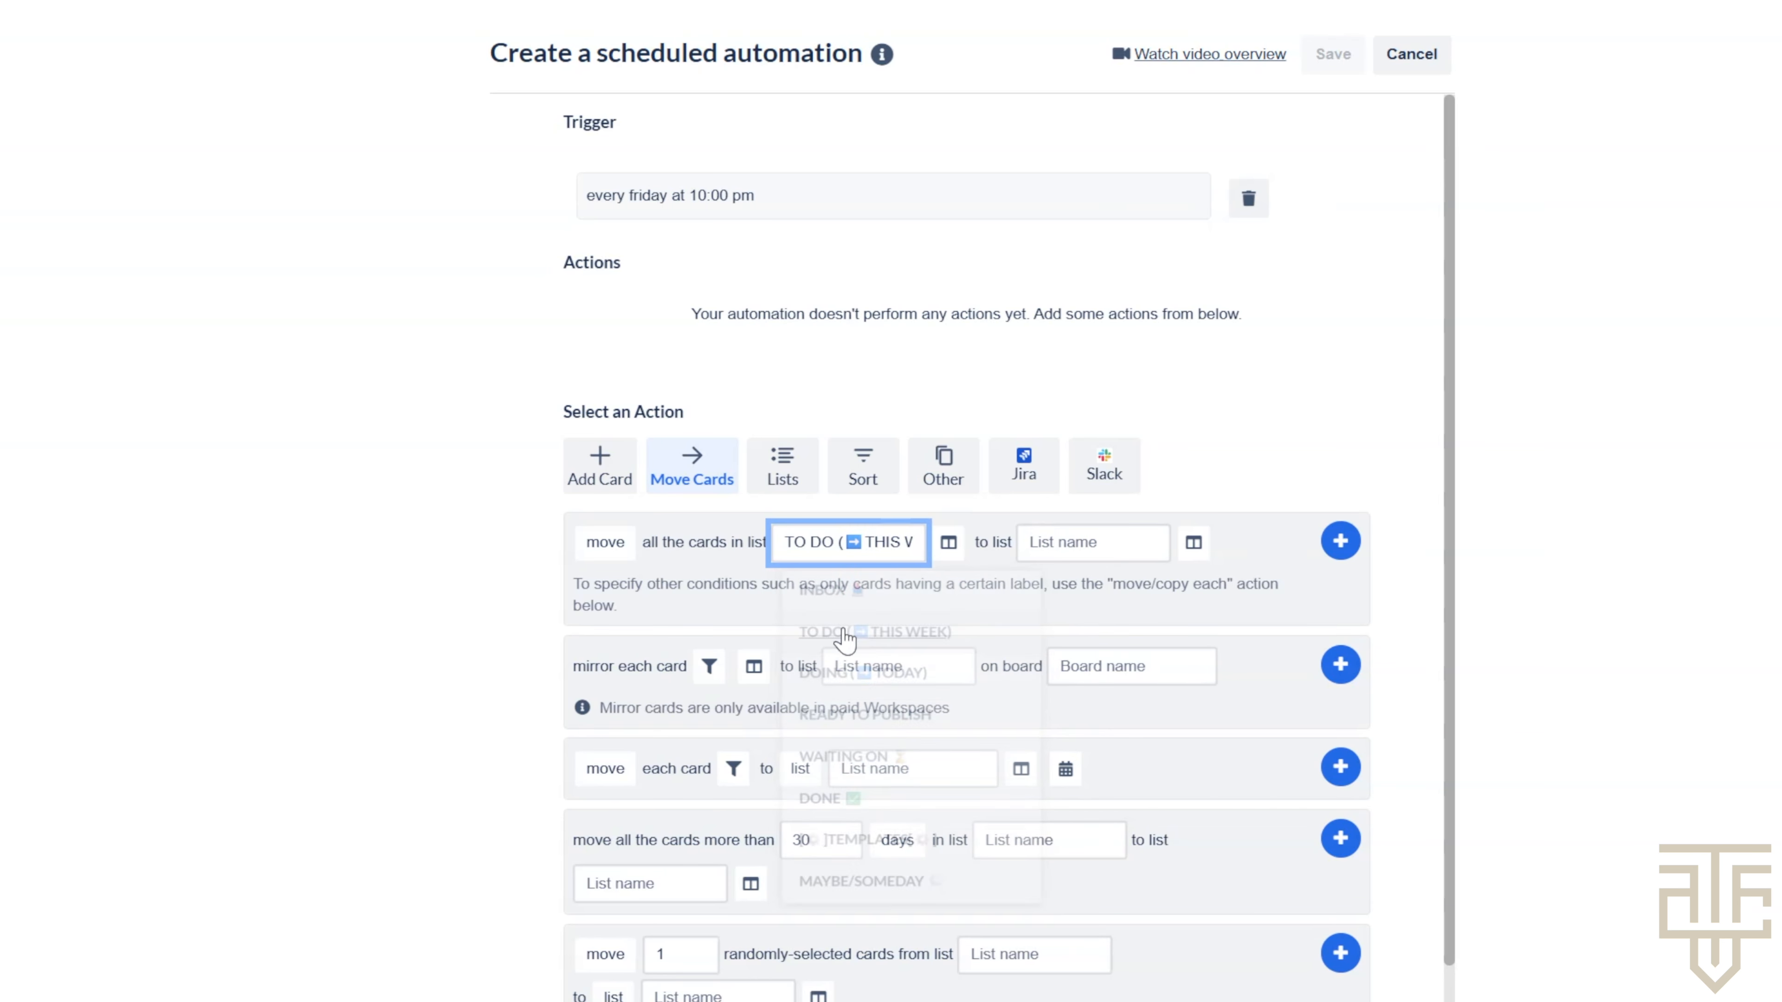
left_click(1056, 546)
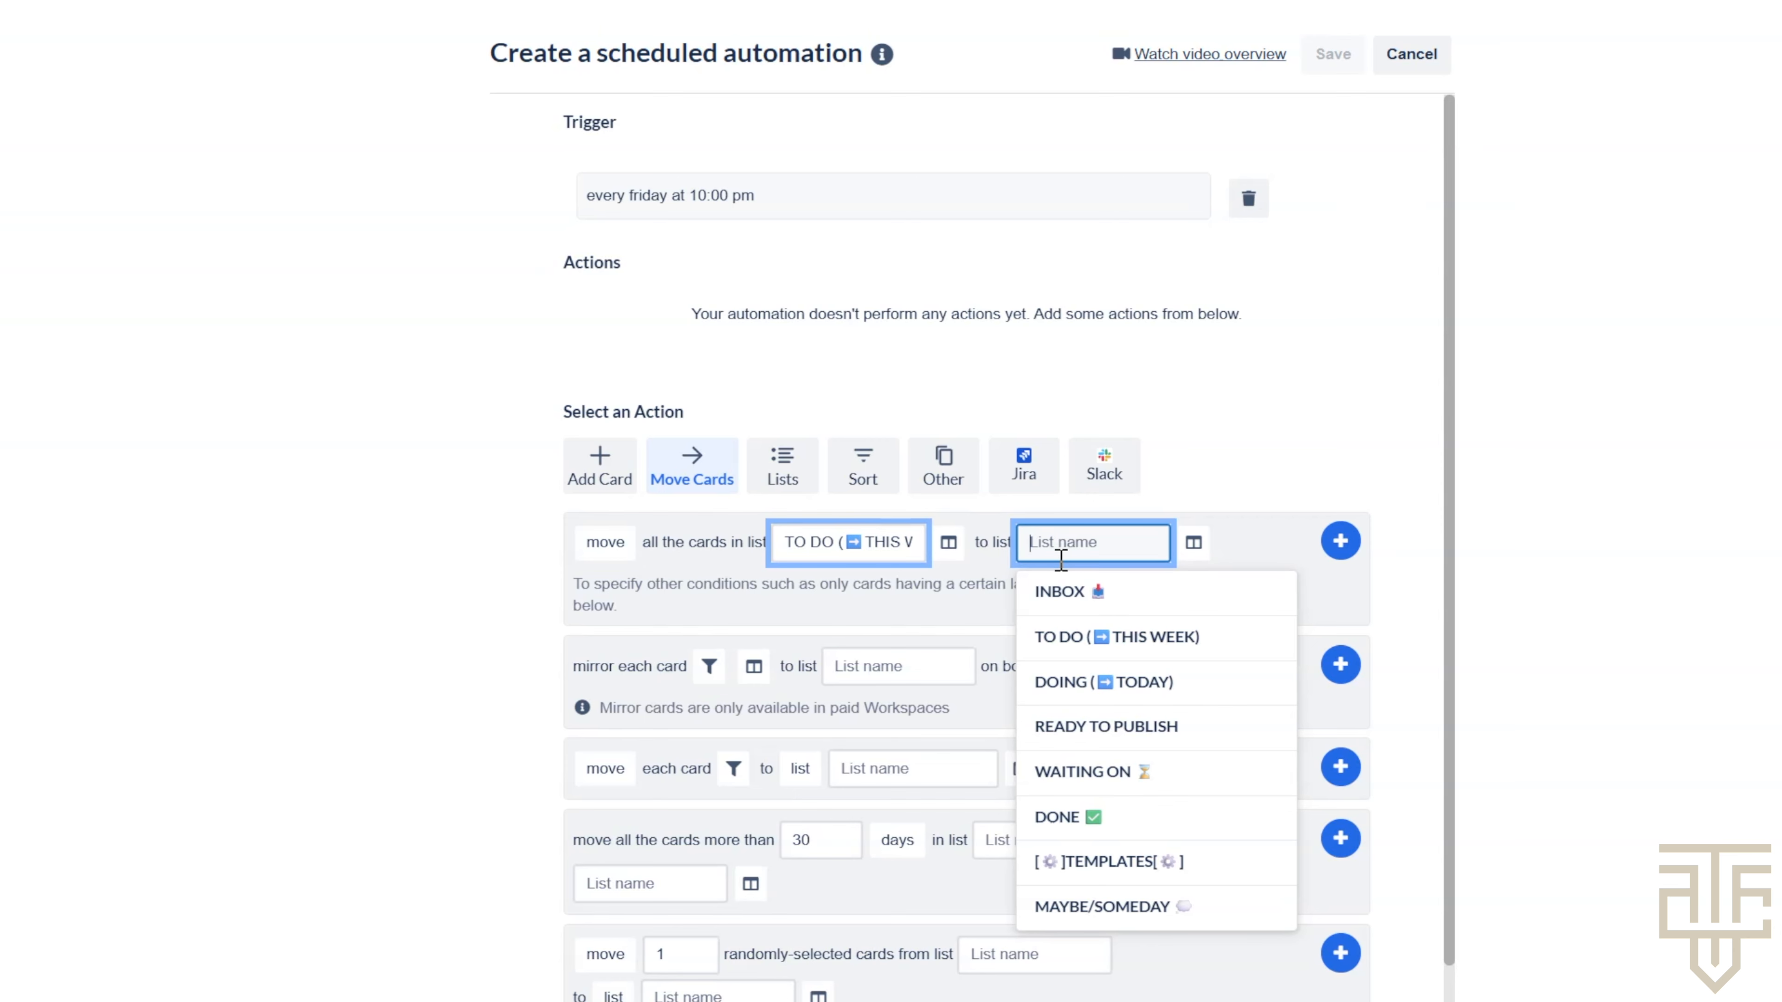
left_click(1064, 590)
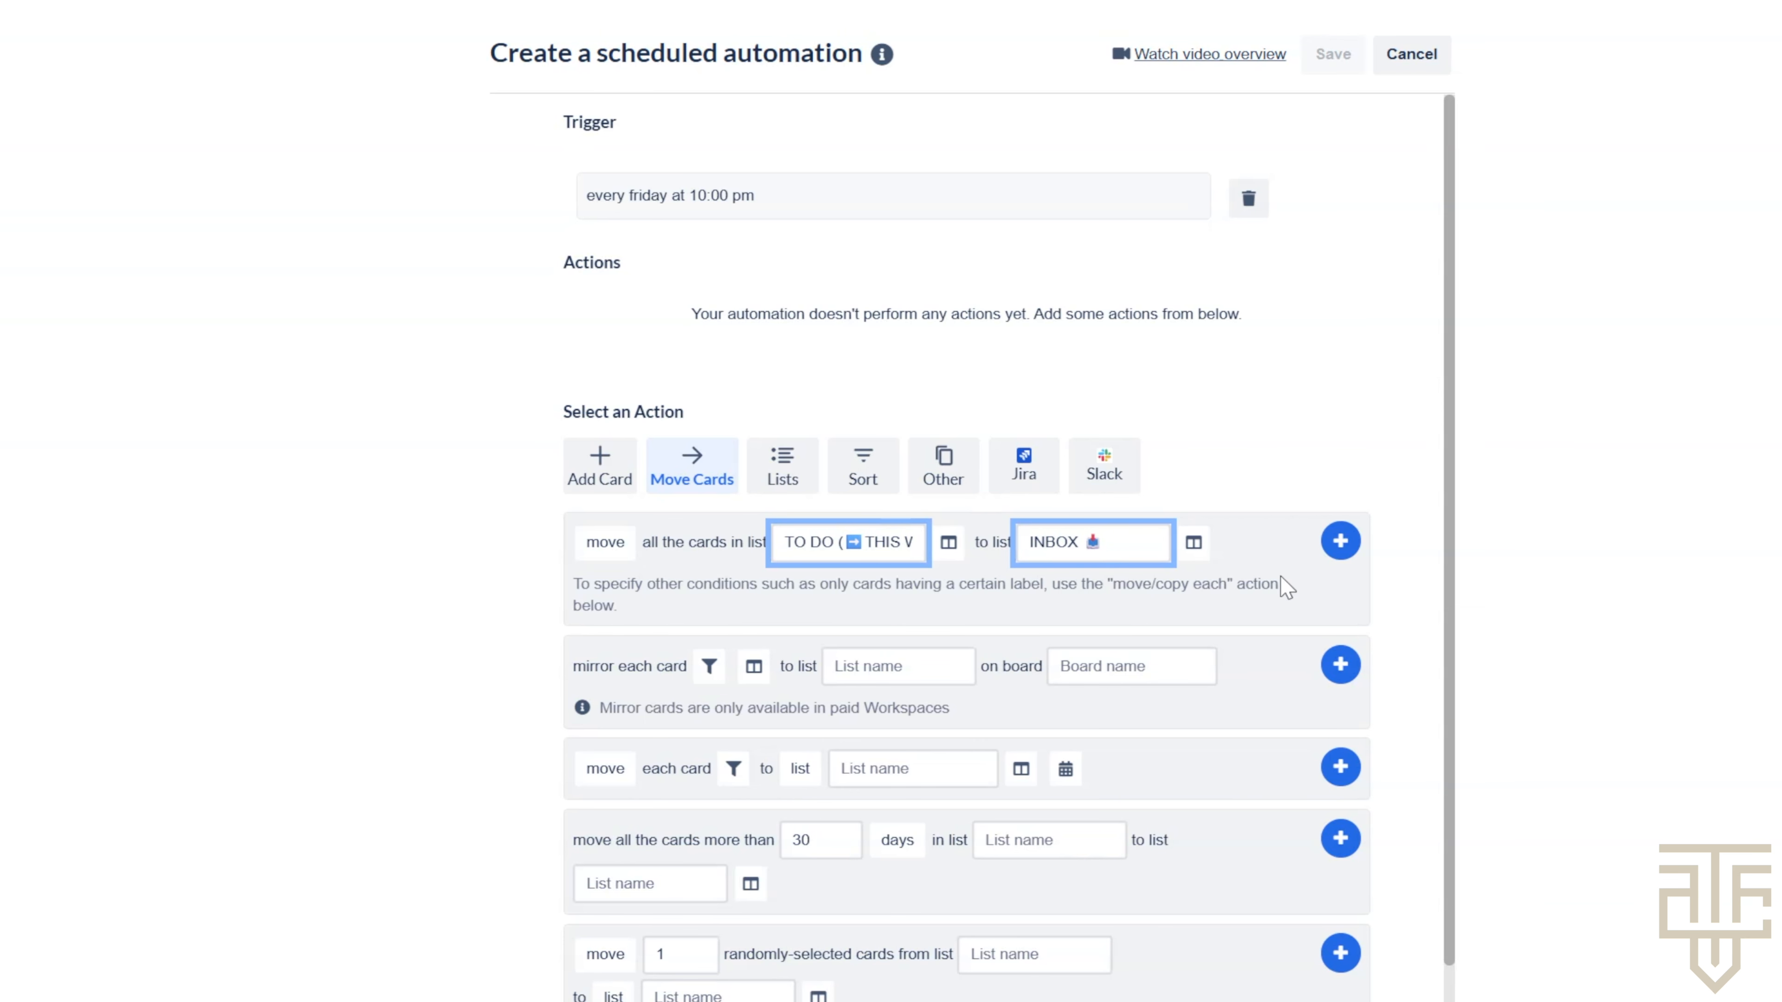
left_click(1340, 541)
left_click(1330, 69)
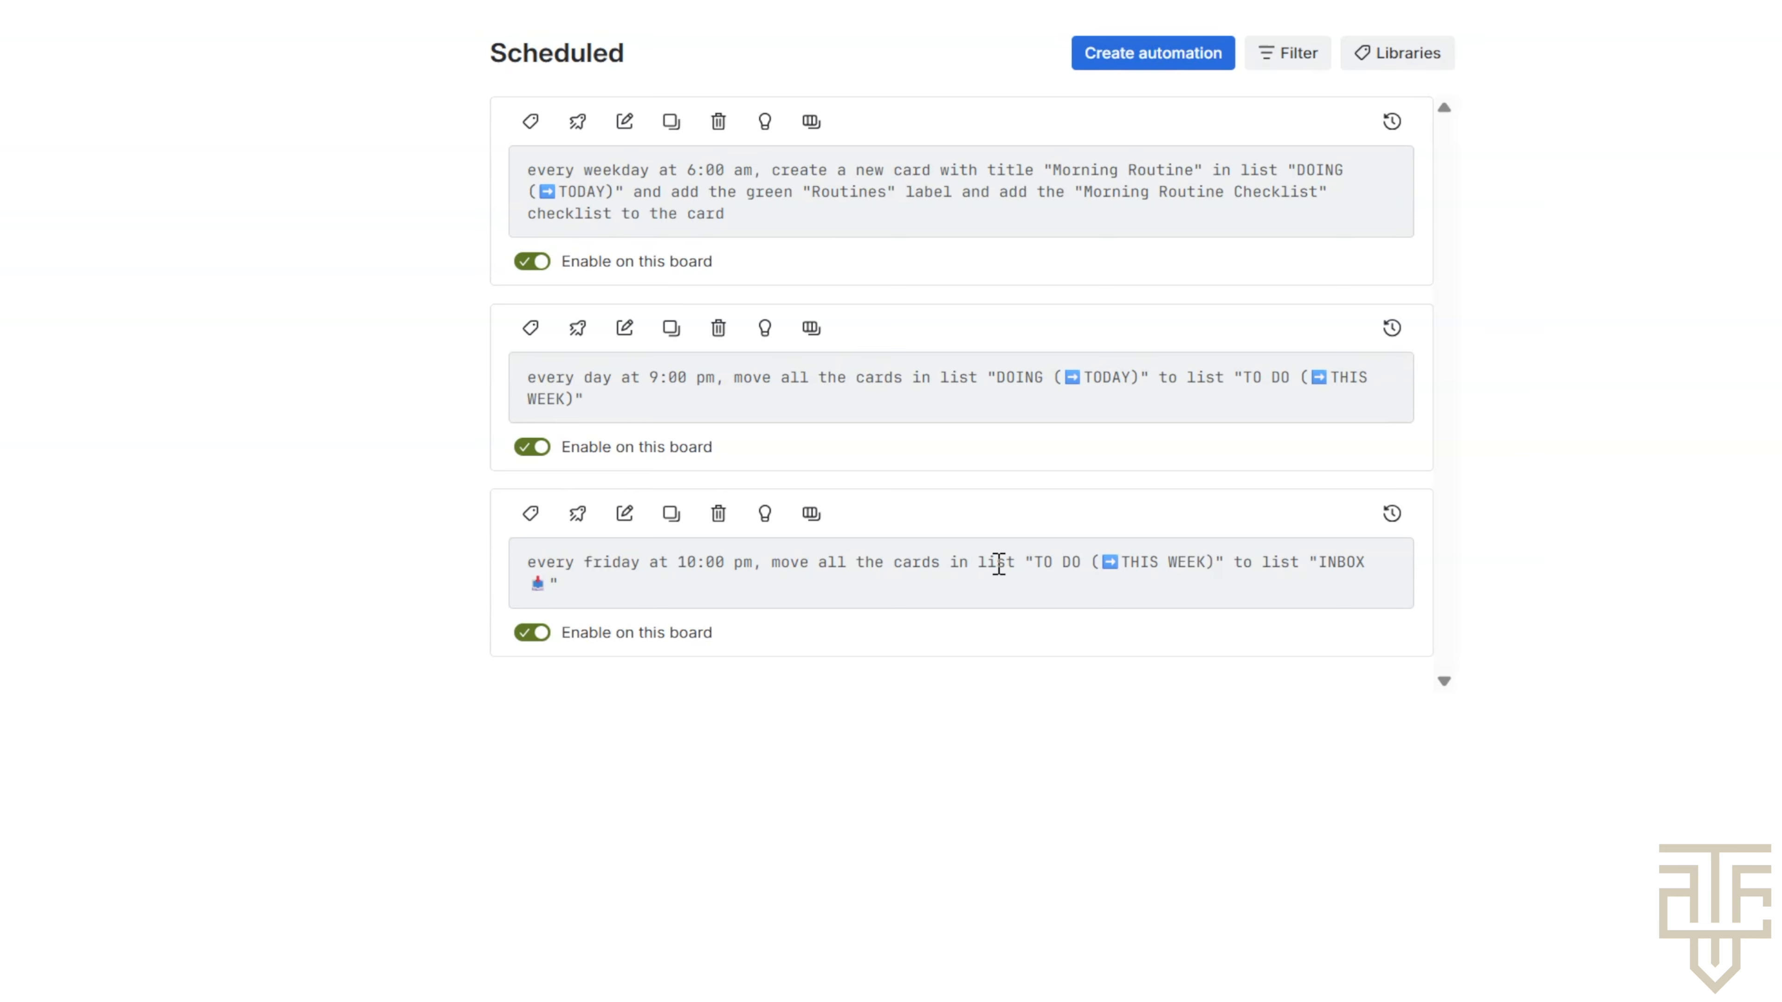
left_click(1757, 119)
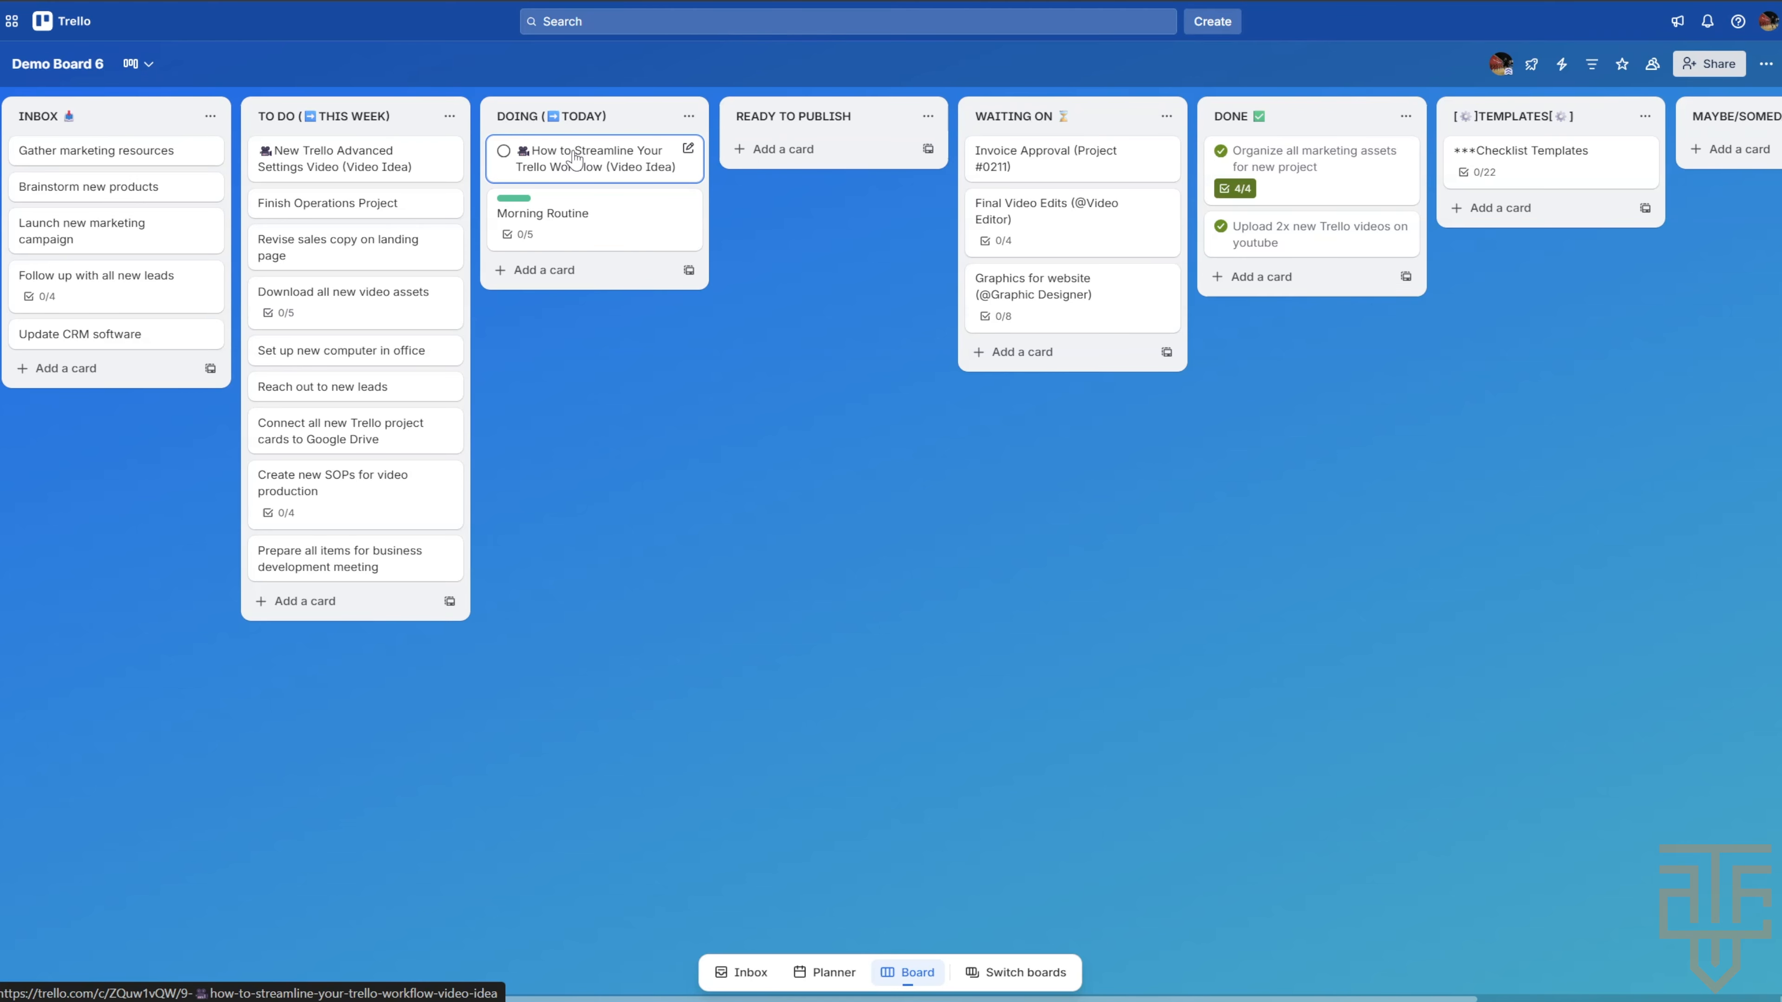
- Carry the "How to Streamline Your Trello Workflow" card from DOING through TO DO to INBOX, and return it to the top of DOING
left_click_drag(574, 158, 355, 197)
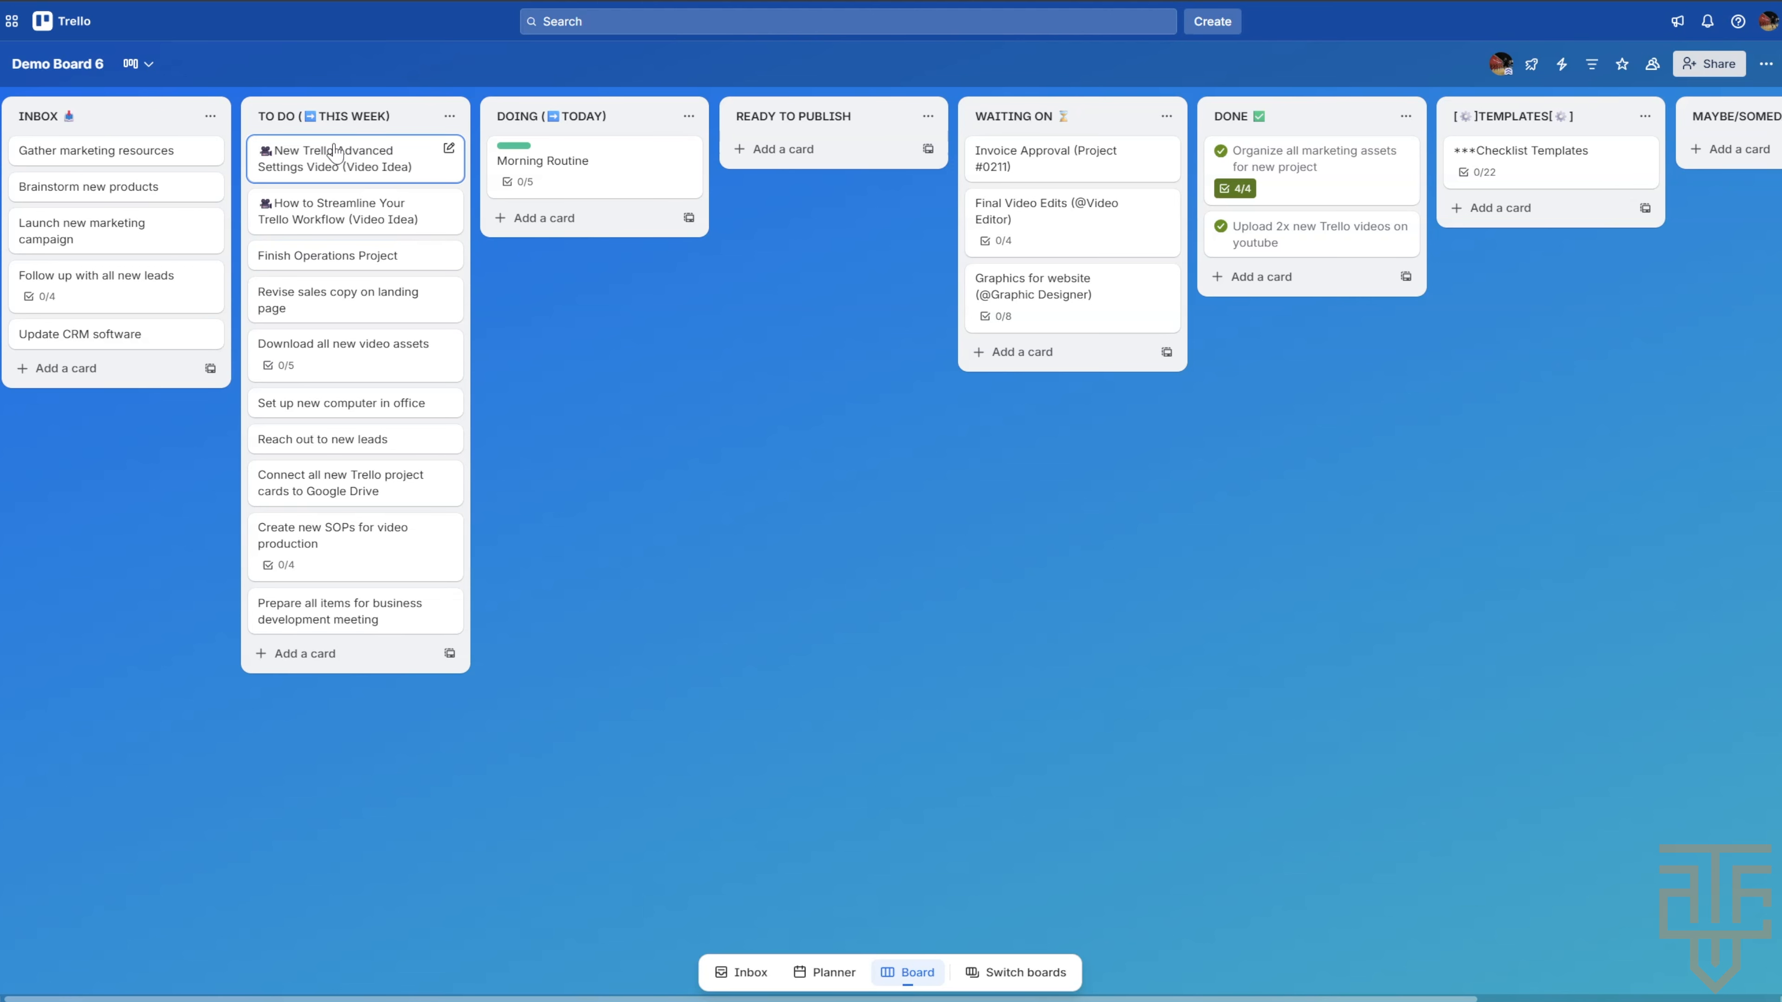
left_click_drag(396, 212, 140, 384)
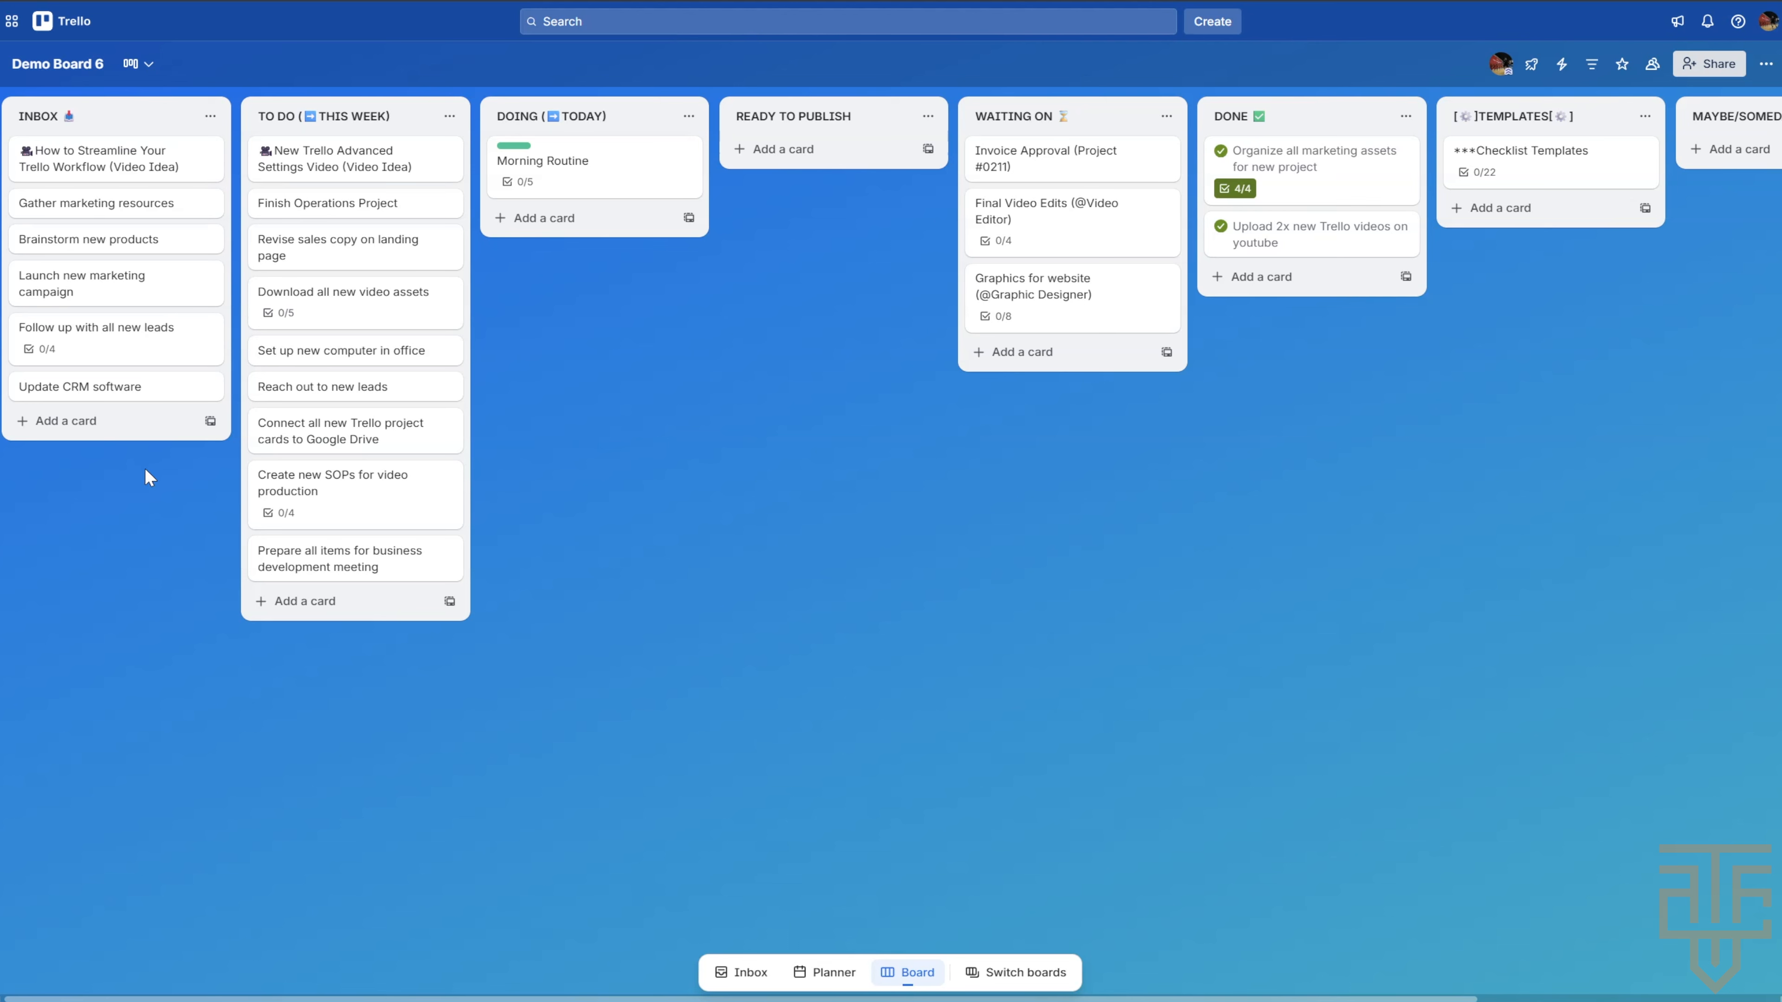
left_click_drag(155, 160, 630, 165)
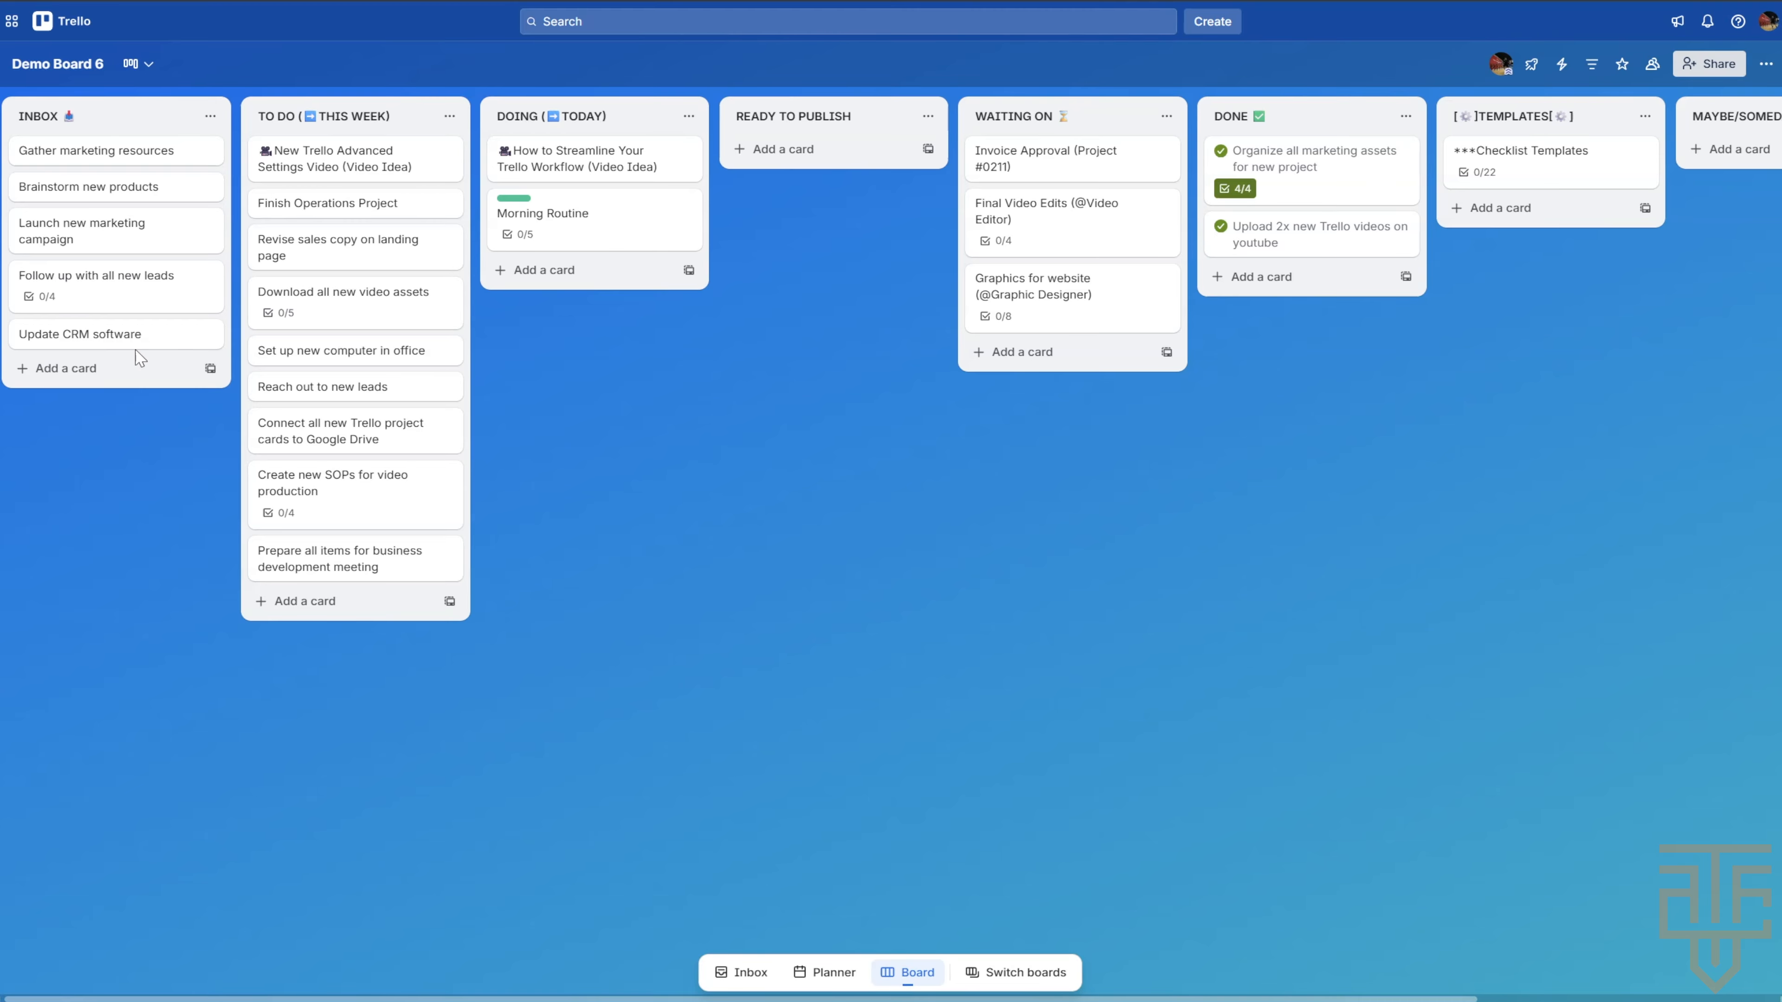
mouse_move(77, 152)
left_mouse_down()
mouse_move(226, 188)
mouse_move(210, 168)
mouse_move(1493, 171)
mouse_move(42, 155)
mouse_move(105, 158)
left_mouse_up()
- Create another scheduled automation with a trigger that runs every month on the 1st at 11:00 pm
left_click(1561, 64)
left_click(1587, 158)
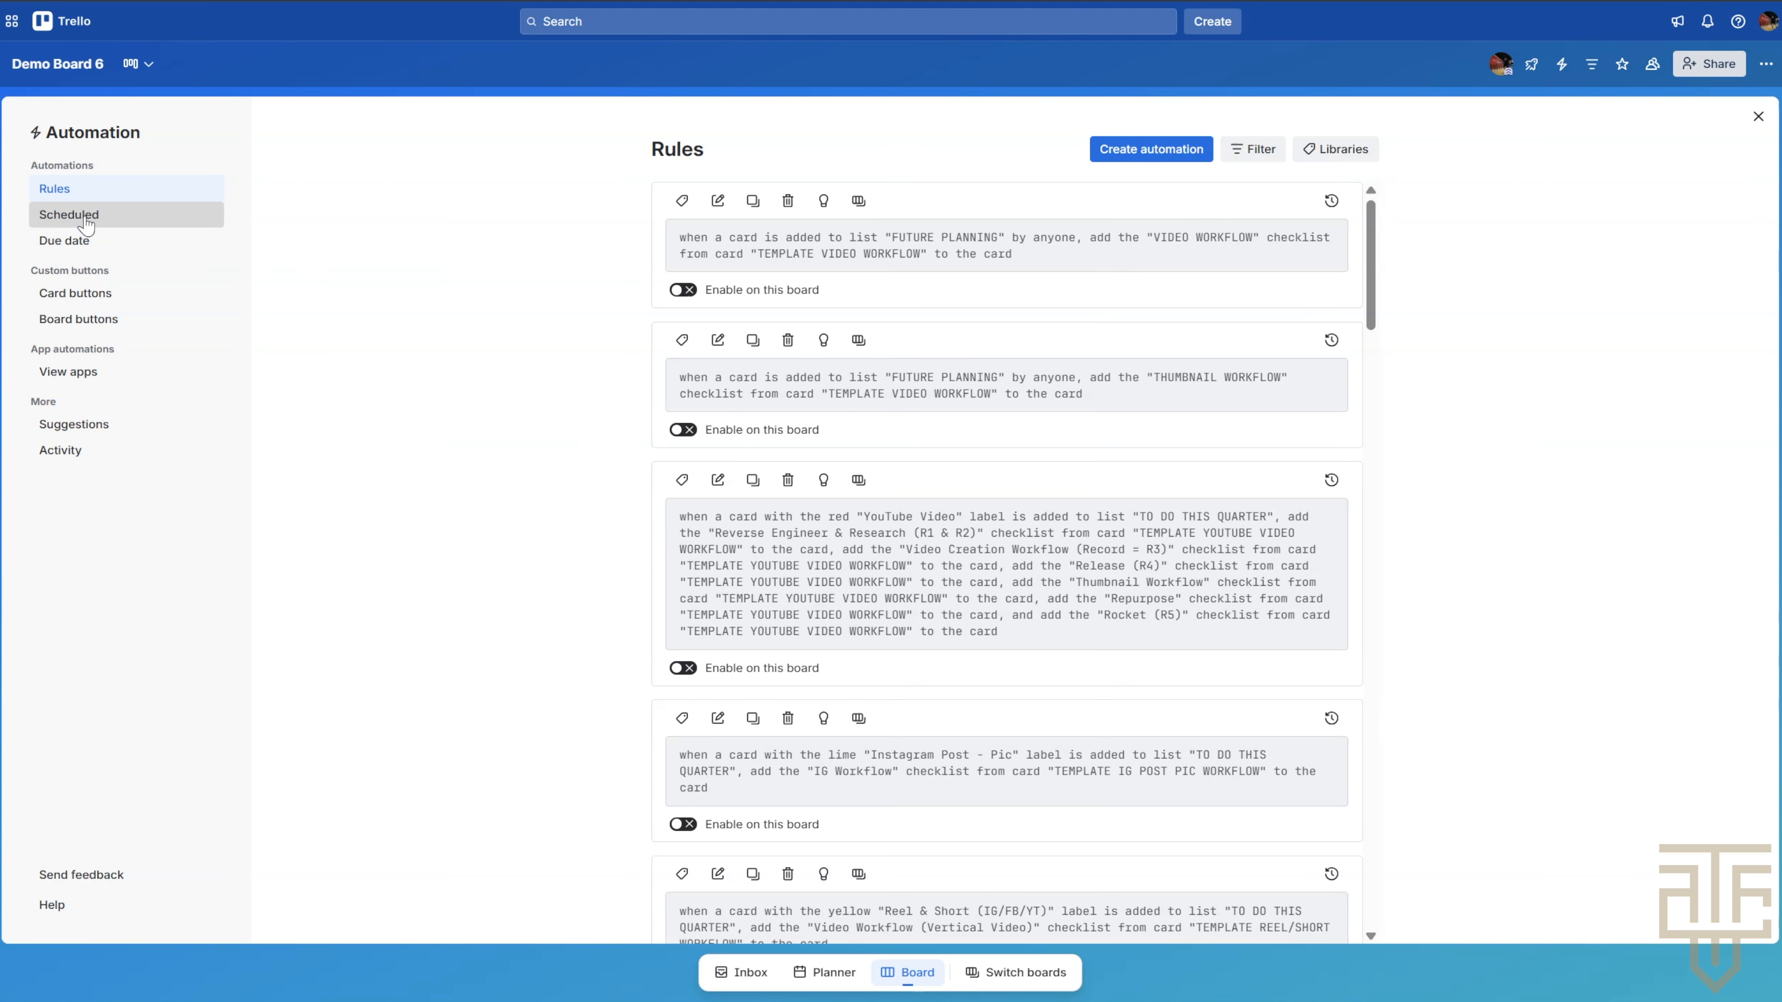
left_click(97, 221)
left_click(1151, 151)
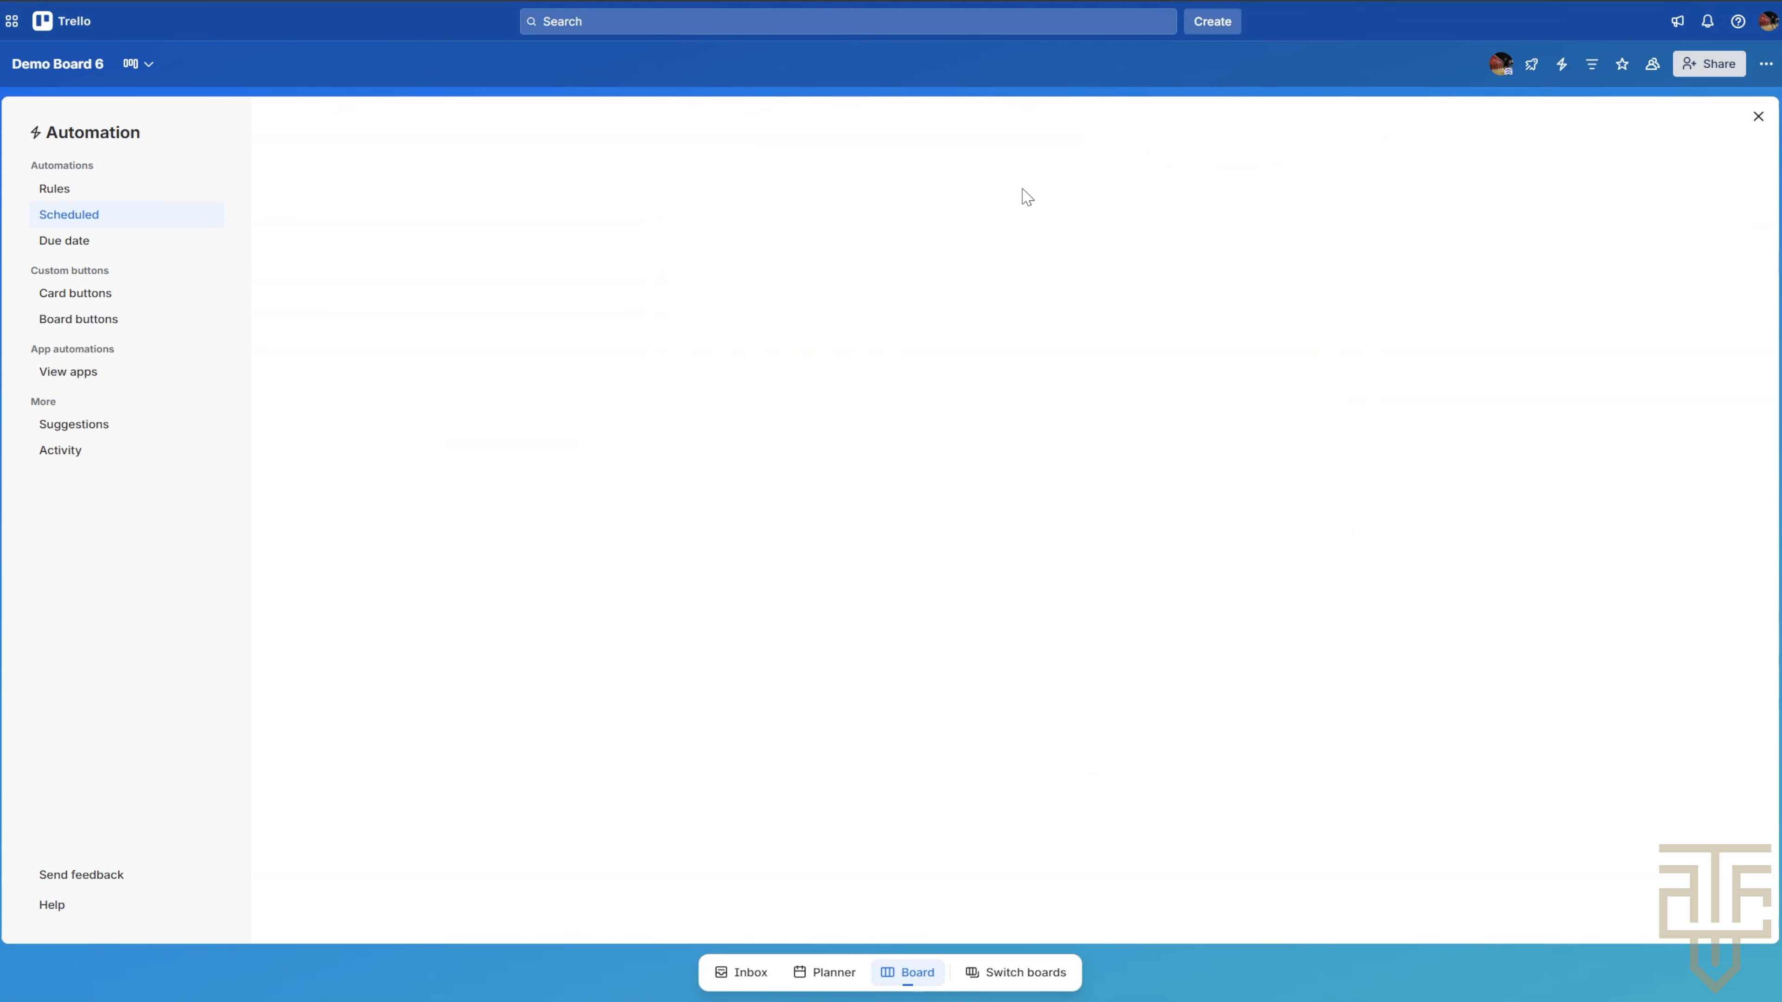
left_click(827, 295)
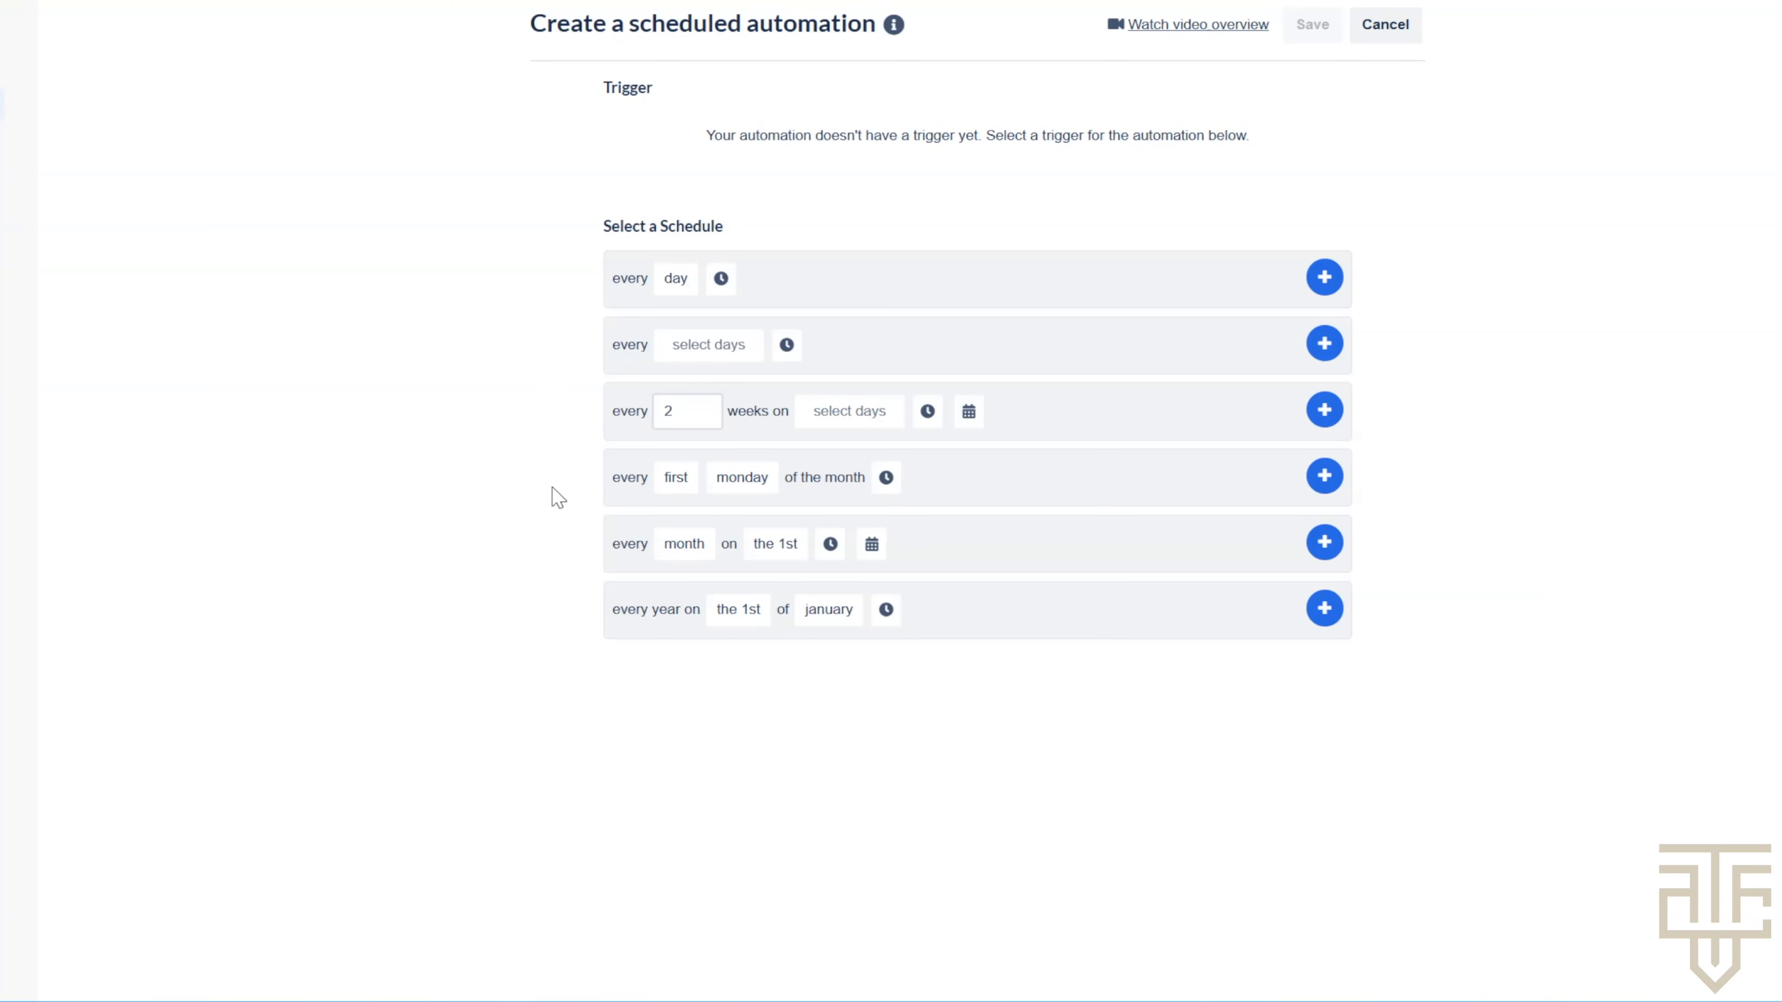
left_click(702, 554)
left_click(772, 543)
left_click(830, 543)
left_click(871, 550)
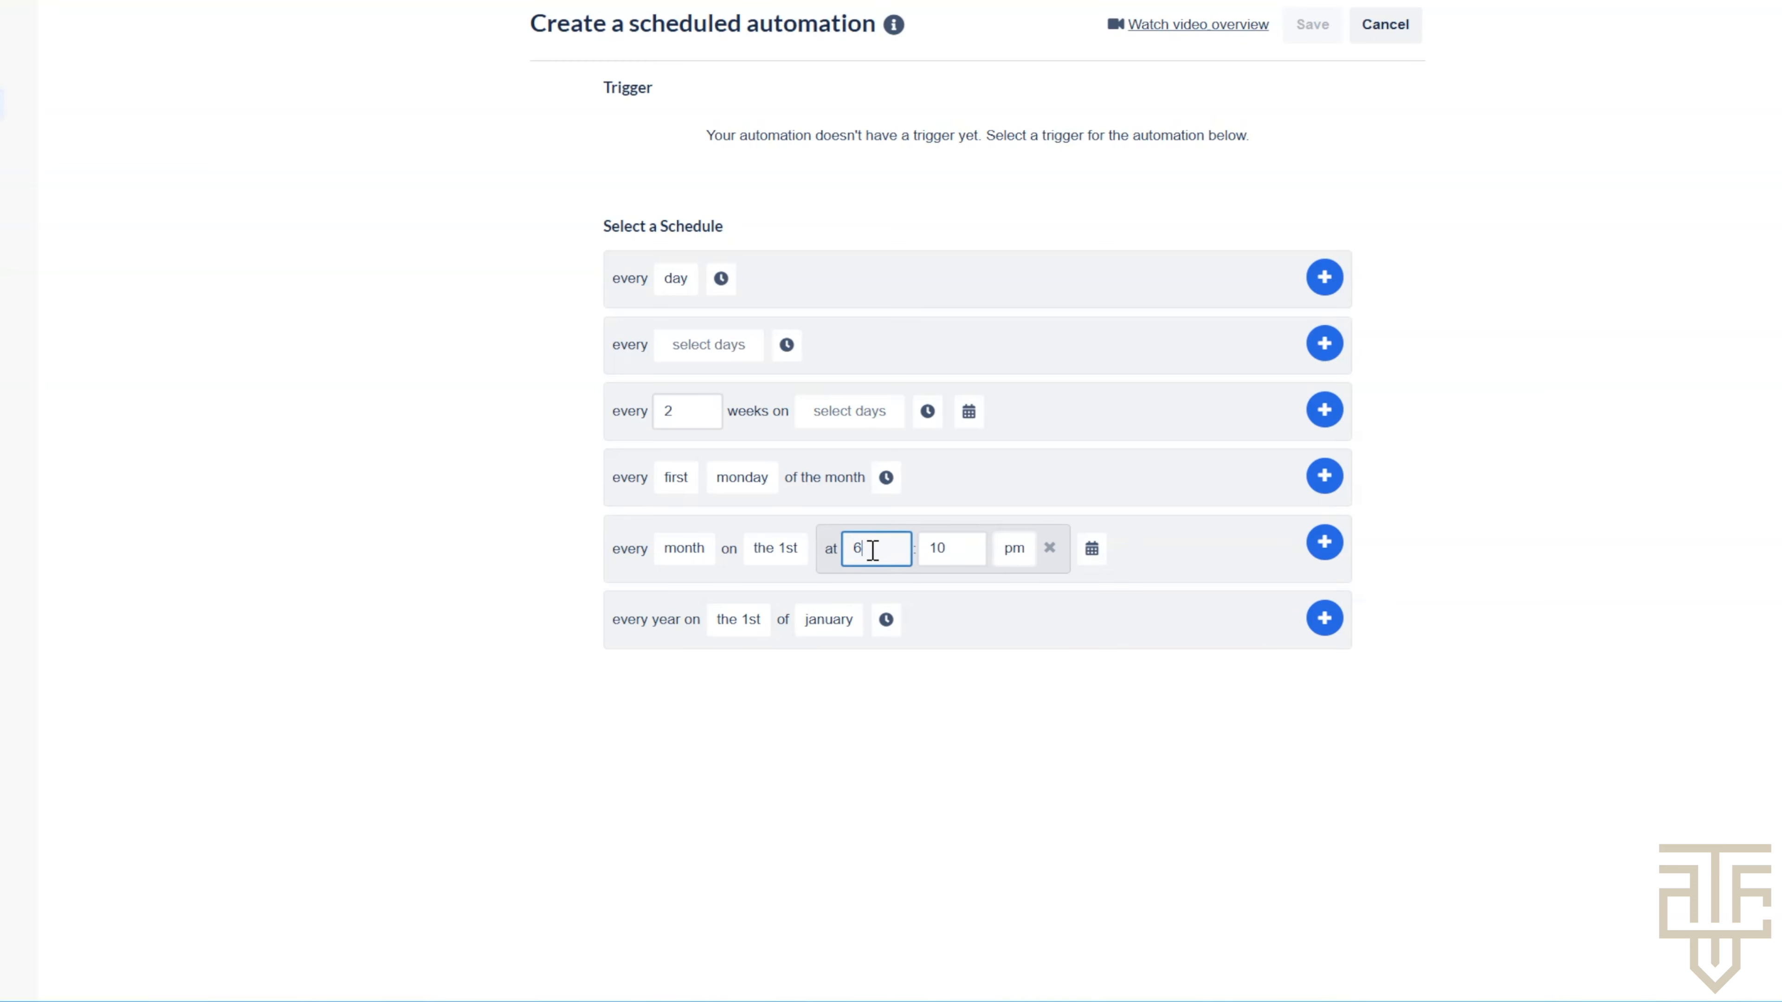
key("BackSpace")
type("11")
left_click(952, 553)
type("00")
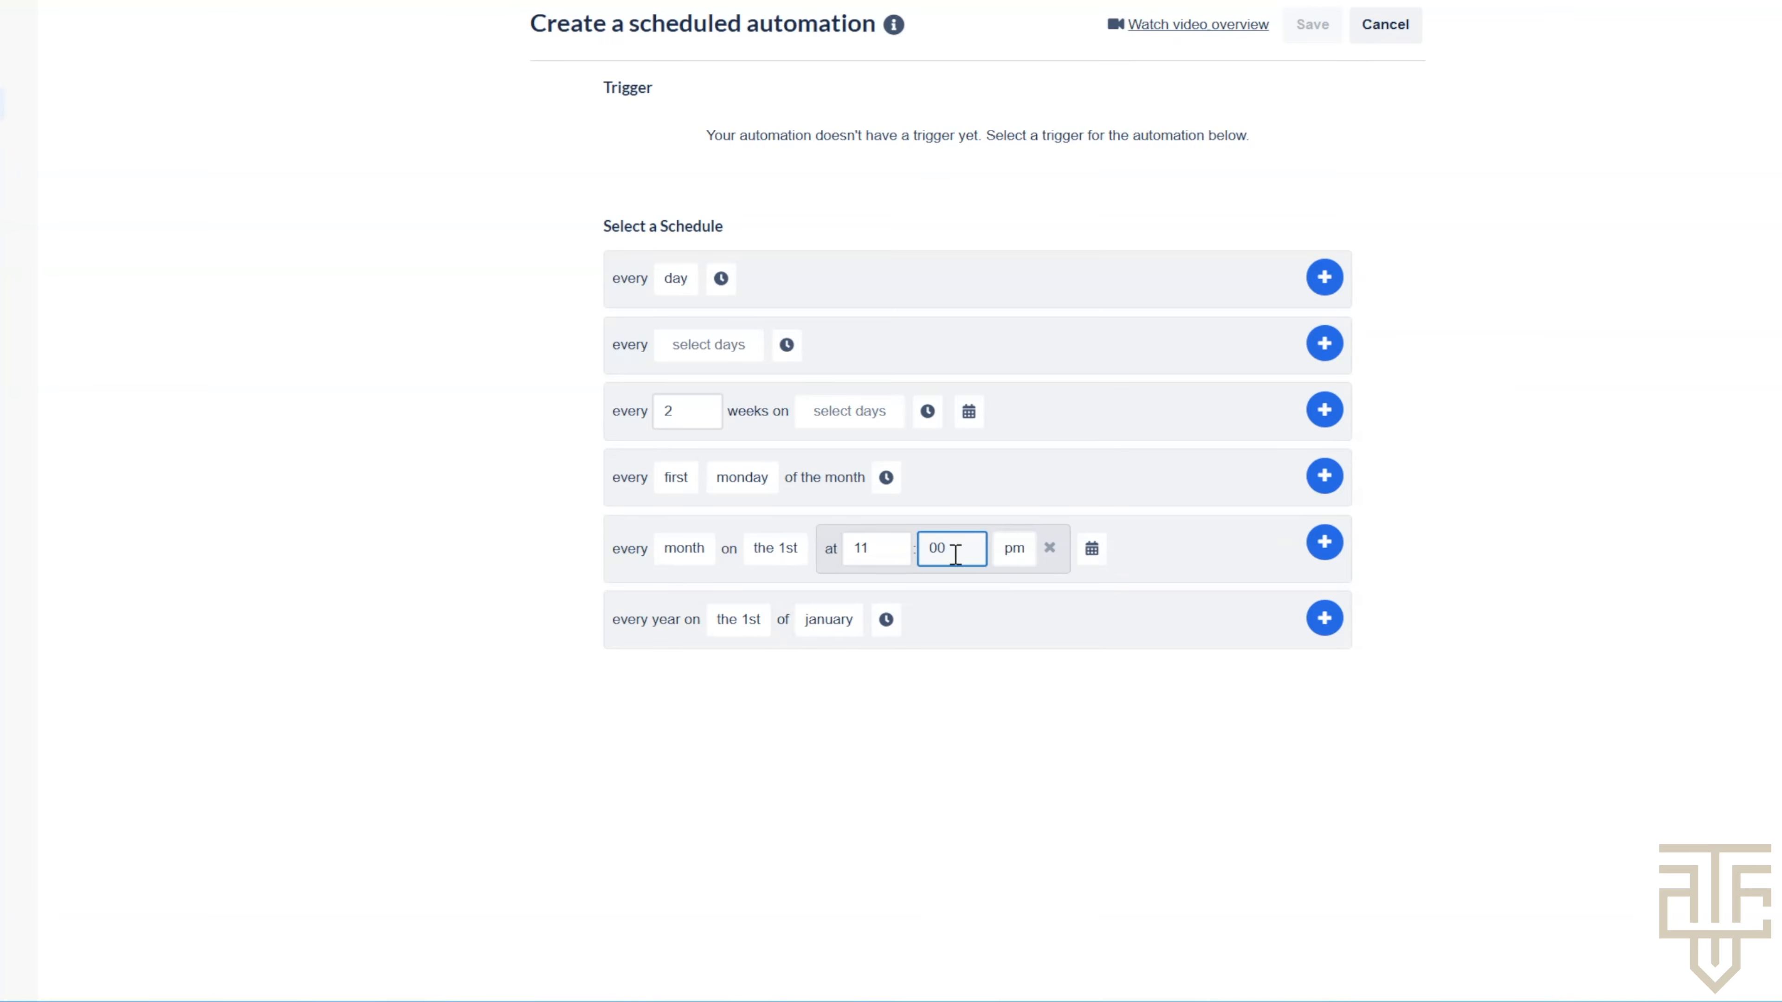
left_click(1183, 556)
left_click(1325, 548)
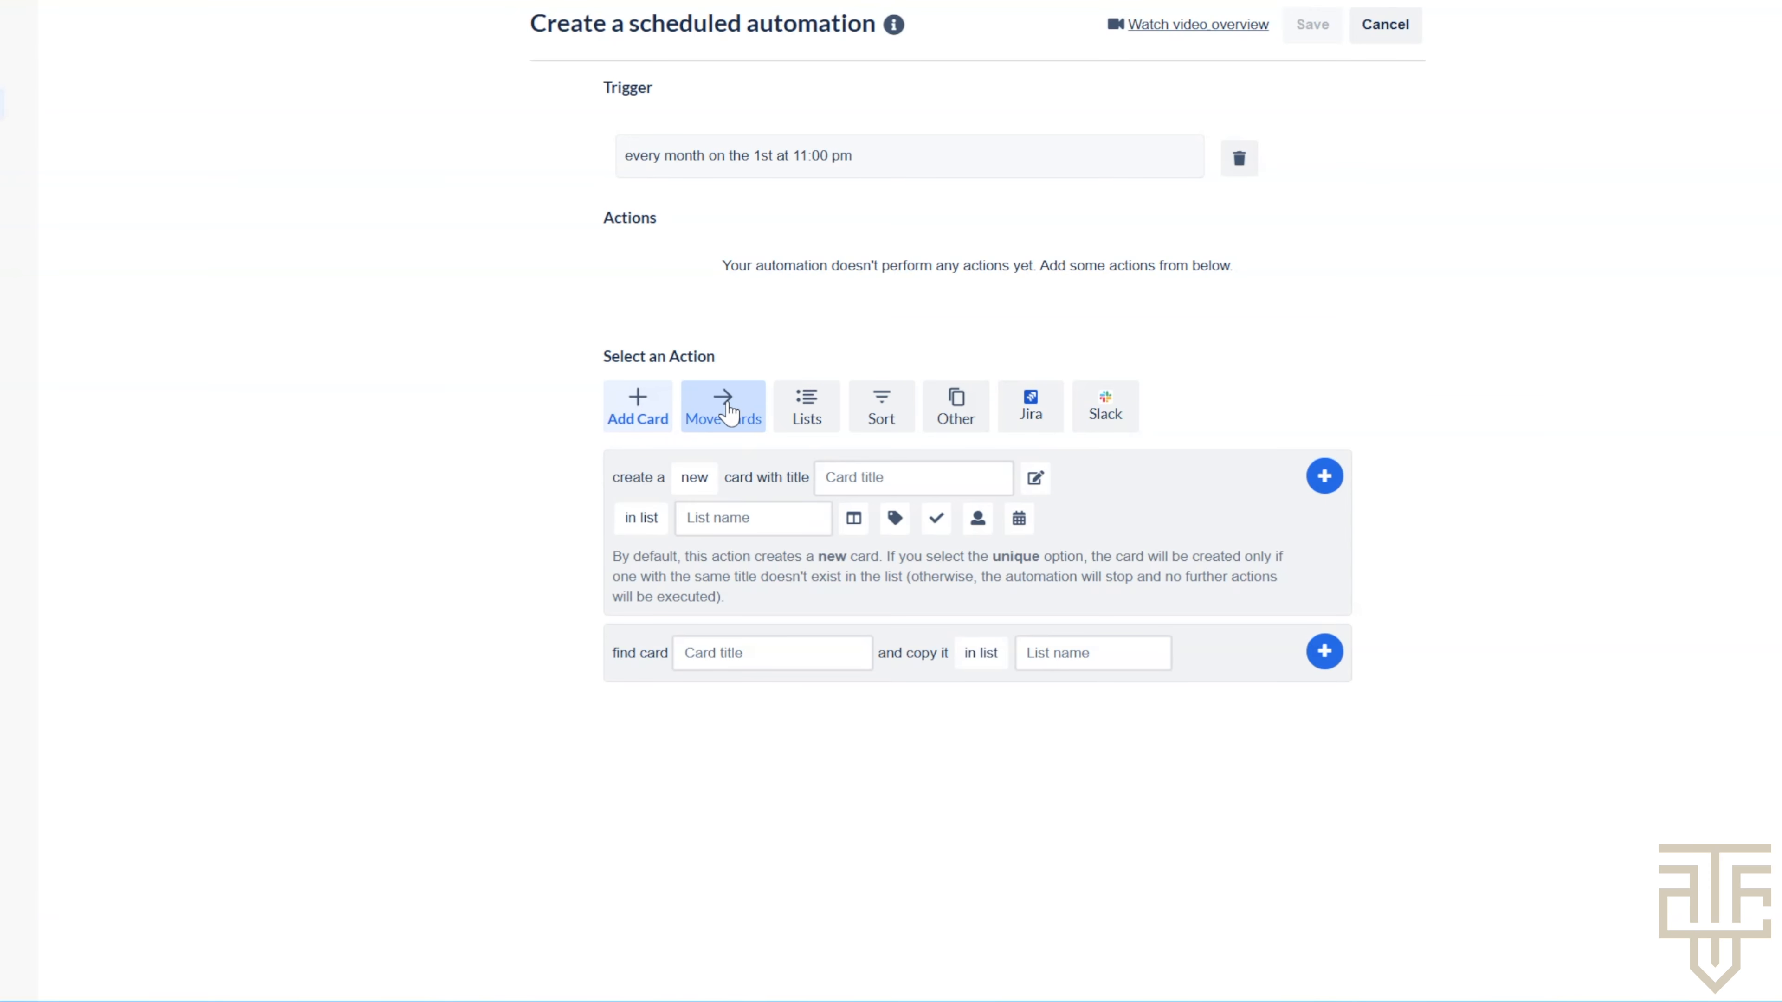
- Add an action moving all cards more than 30 days in the INBOX list to MAYBE/SOMEDAY, and save the automation
left_click(729, 413)
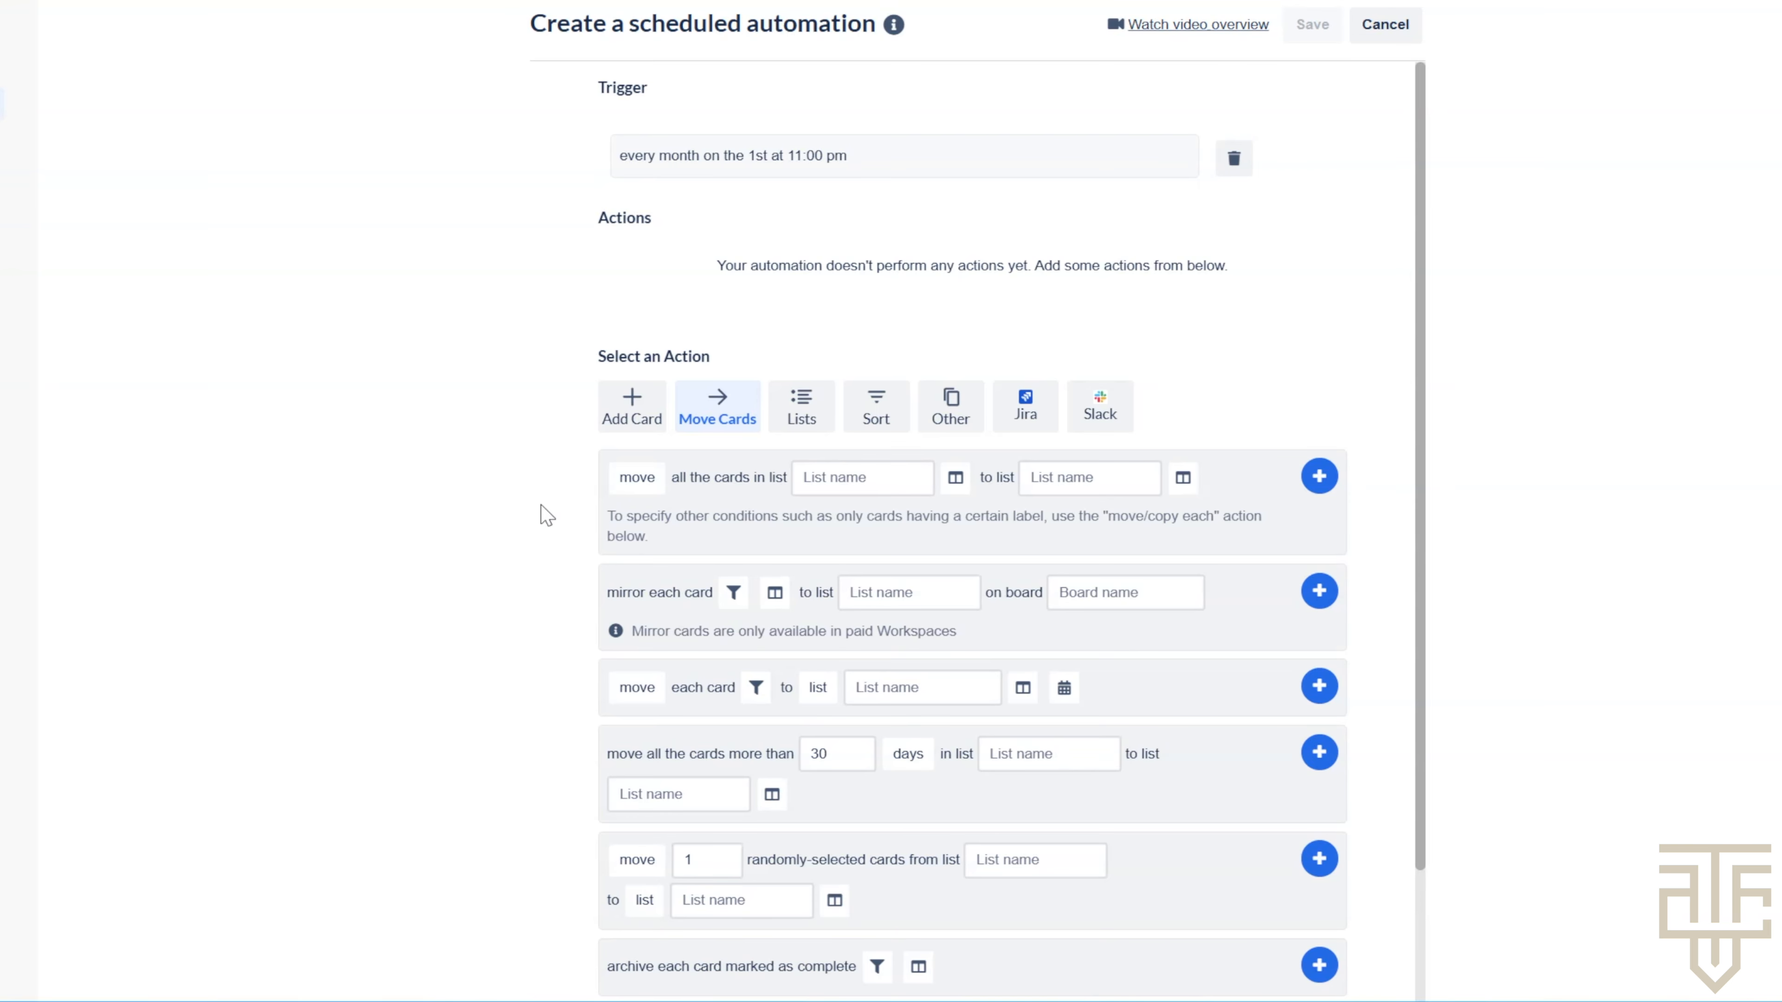
scroll(540, 504, "down", 2)
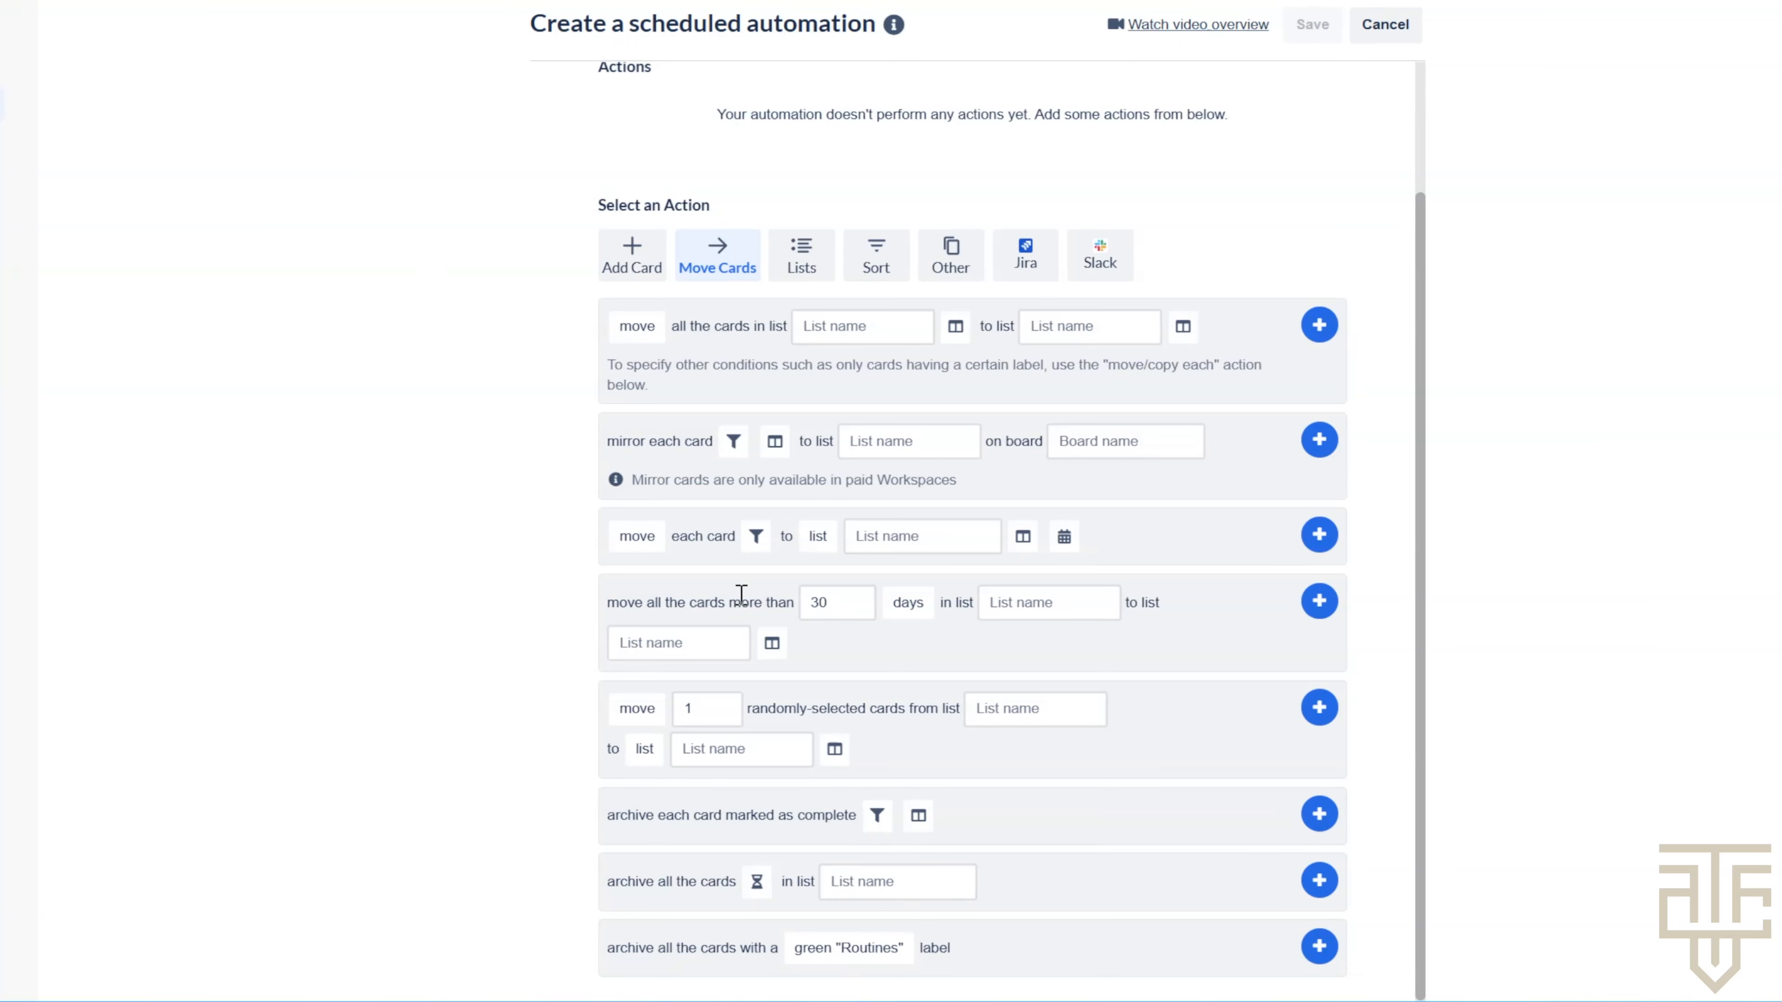
left_click(907, 603)
left_click_drag(608, 599, 788, 597)
left_click(732, 598)
left_click(1043, 597)
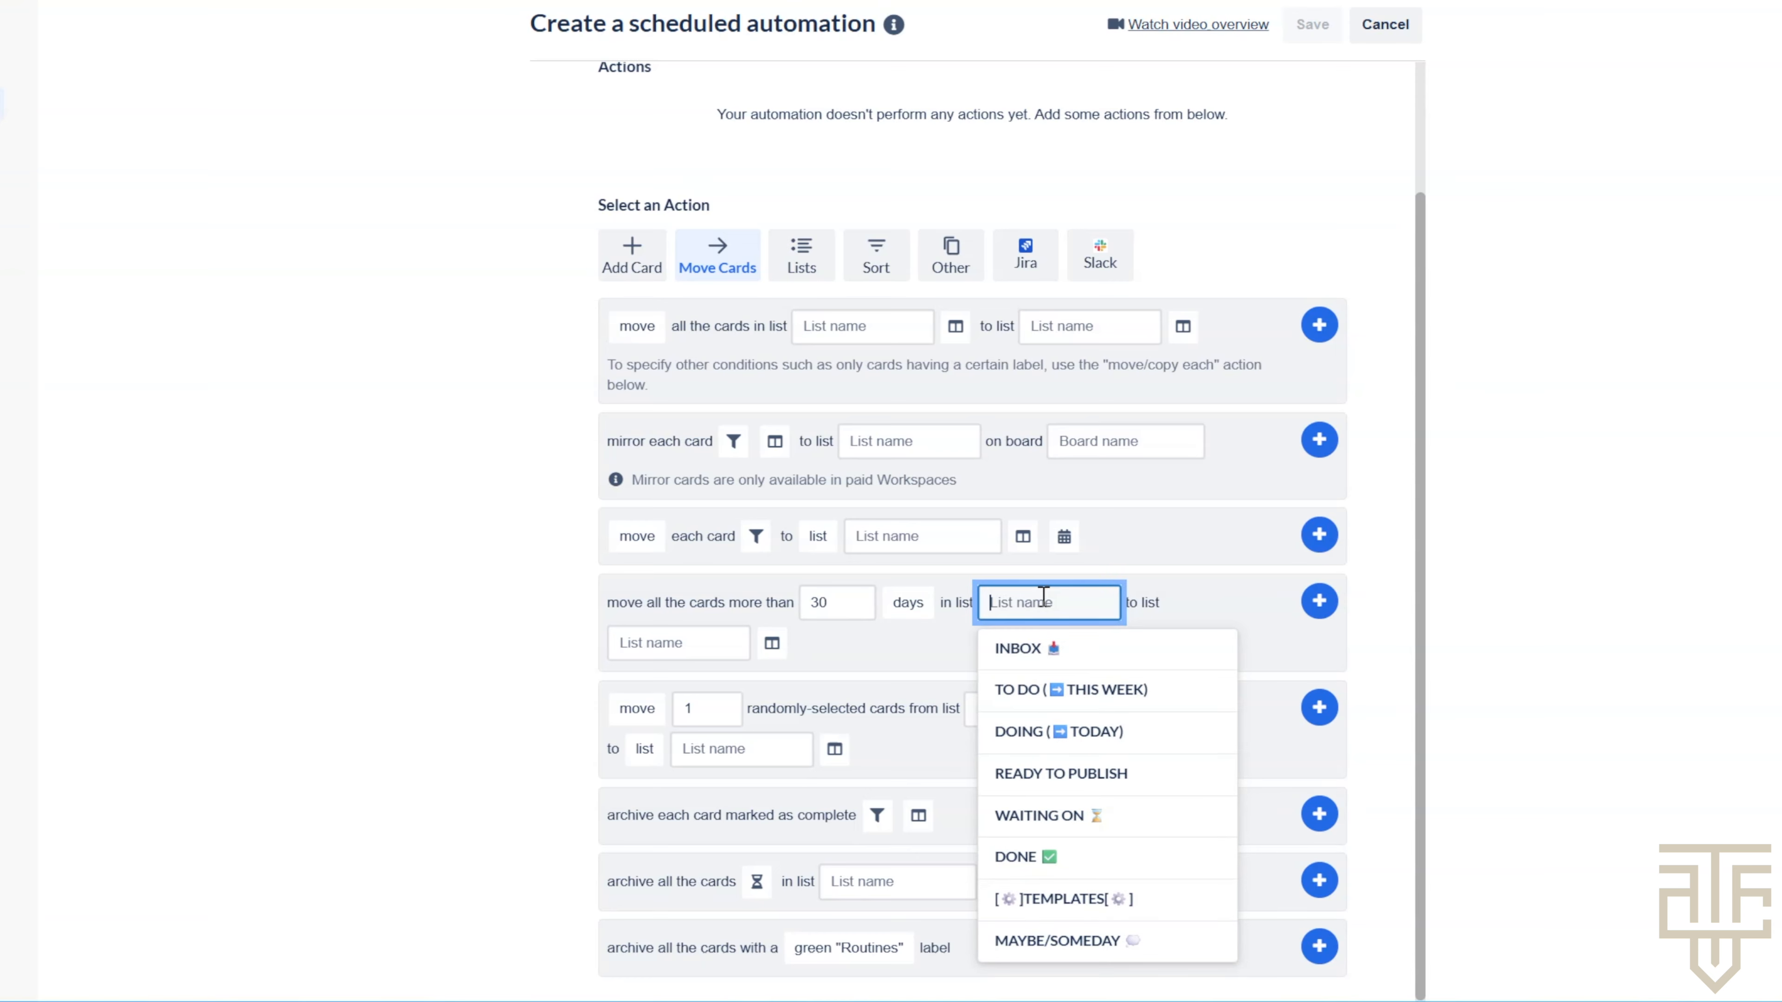
left_click(1031, 647)
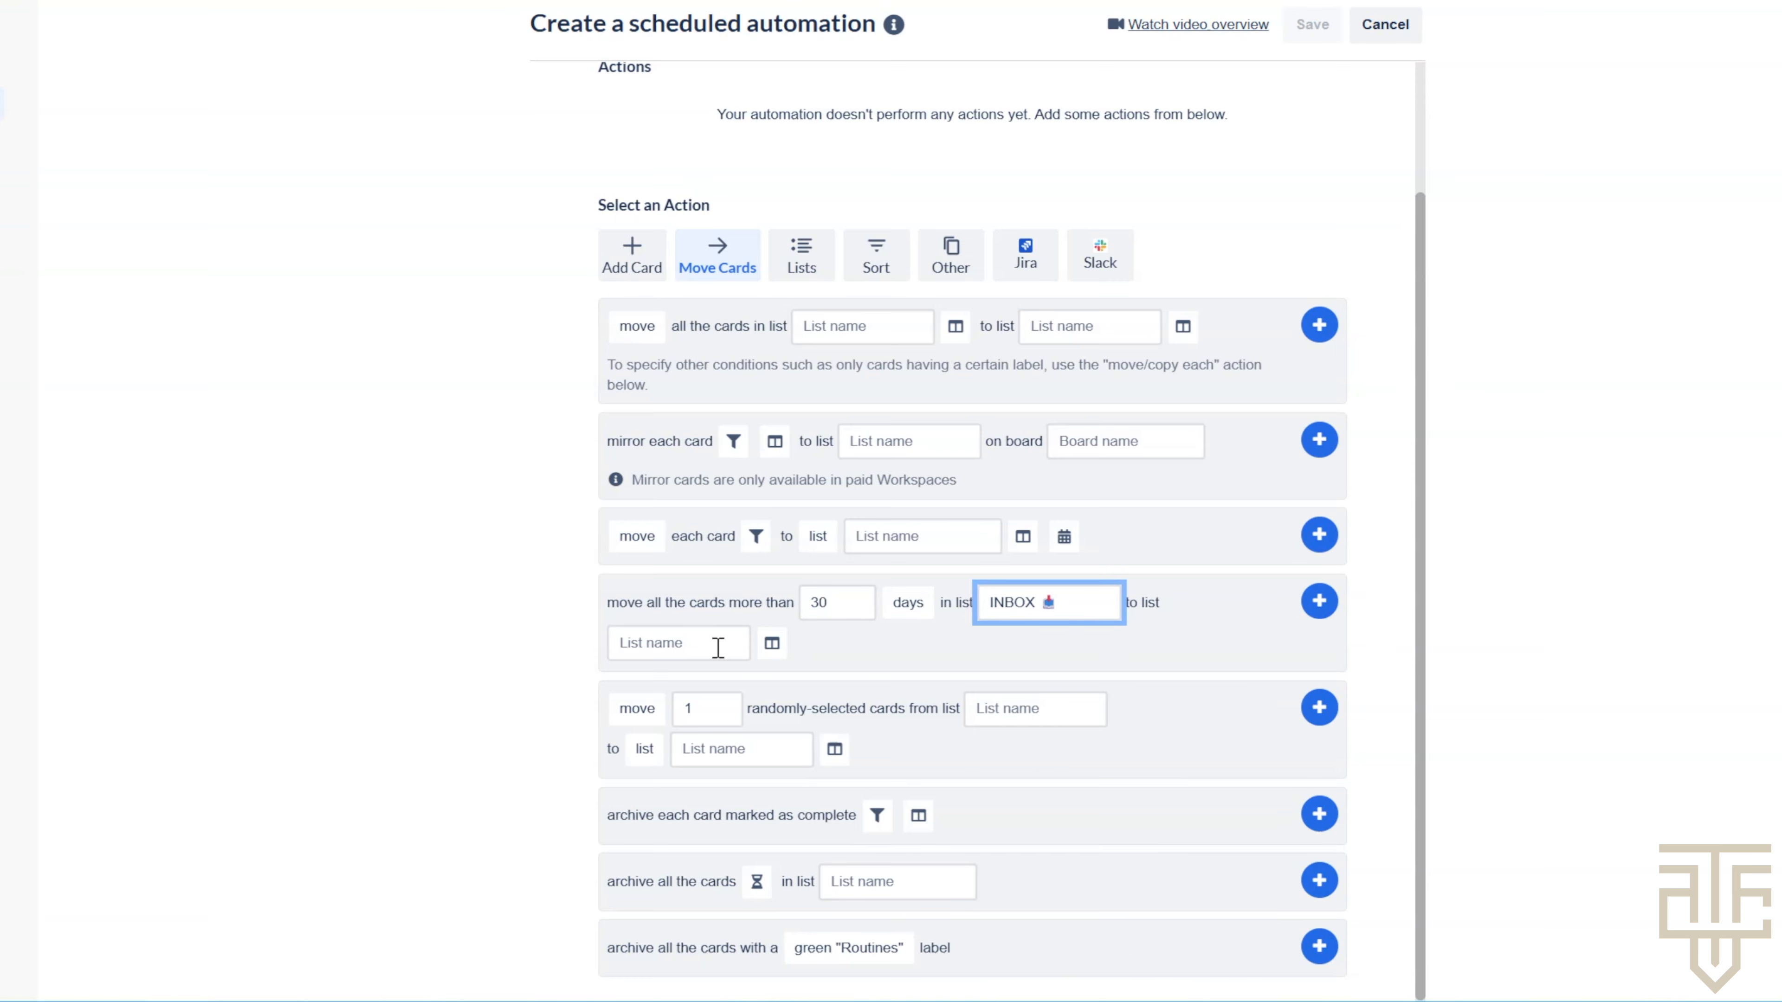
left_click(687, 642)
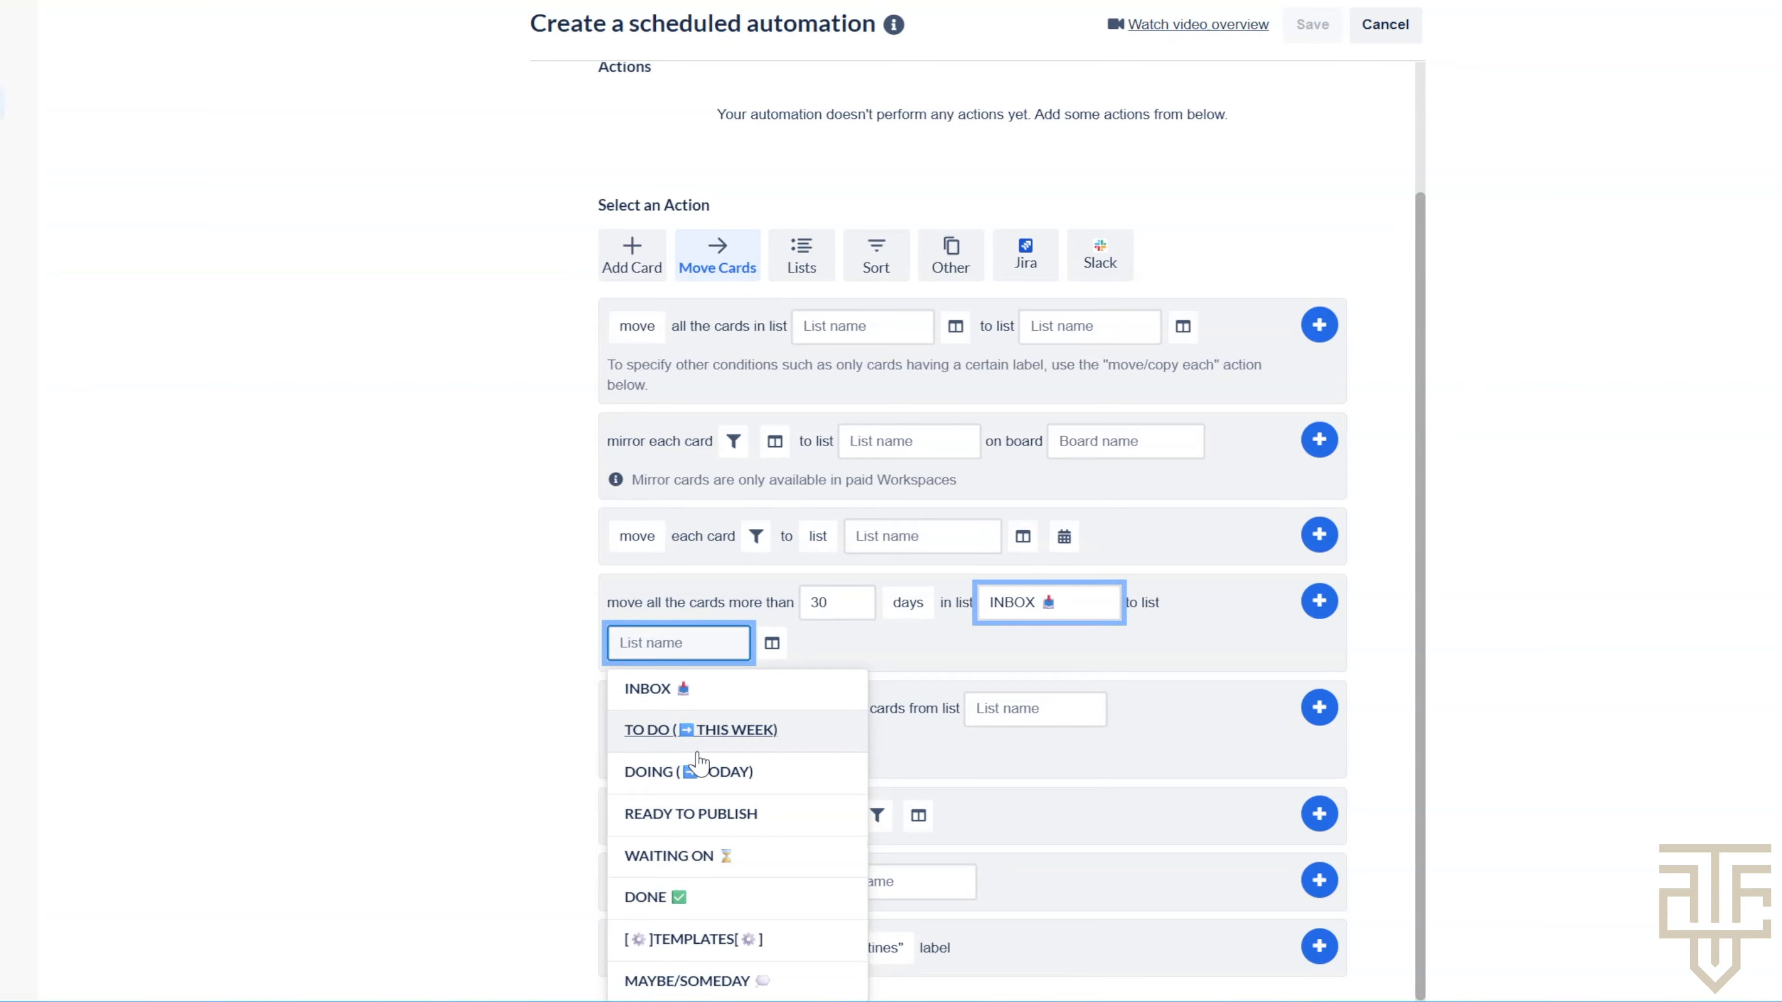
left_click(673, 981)
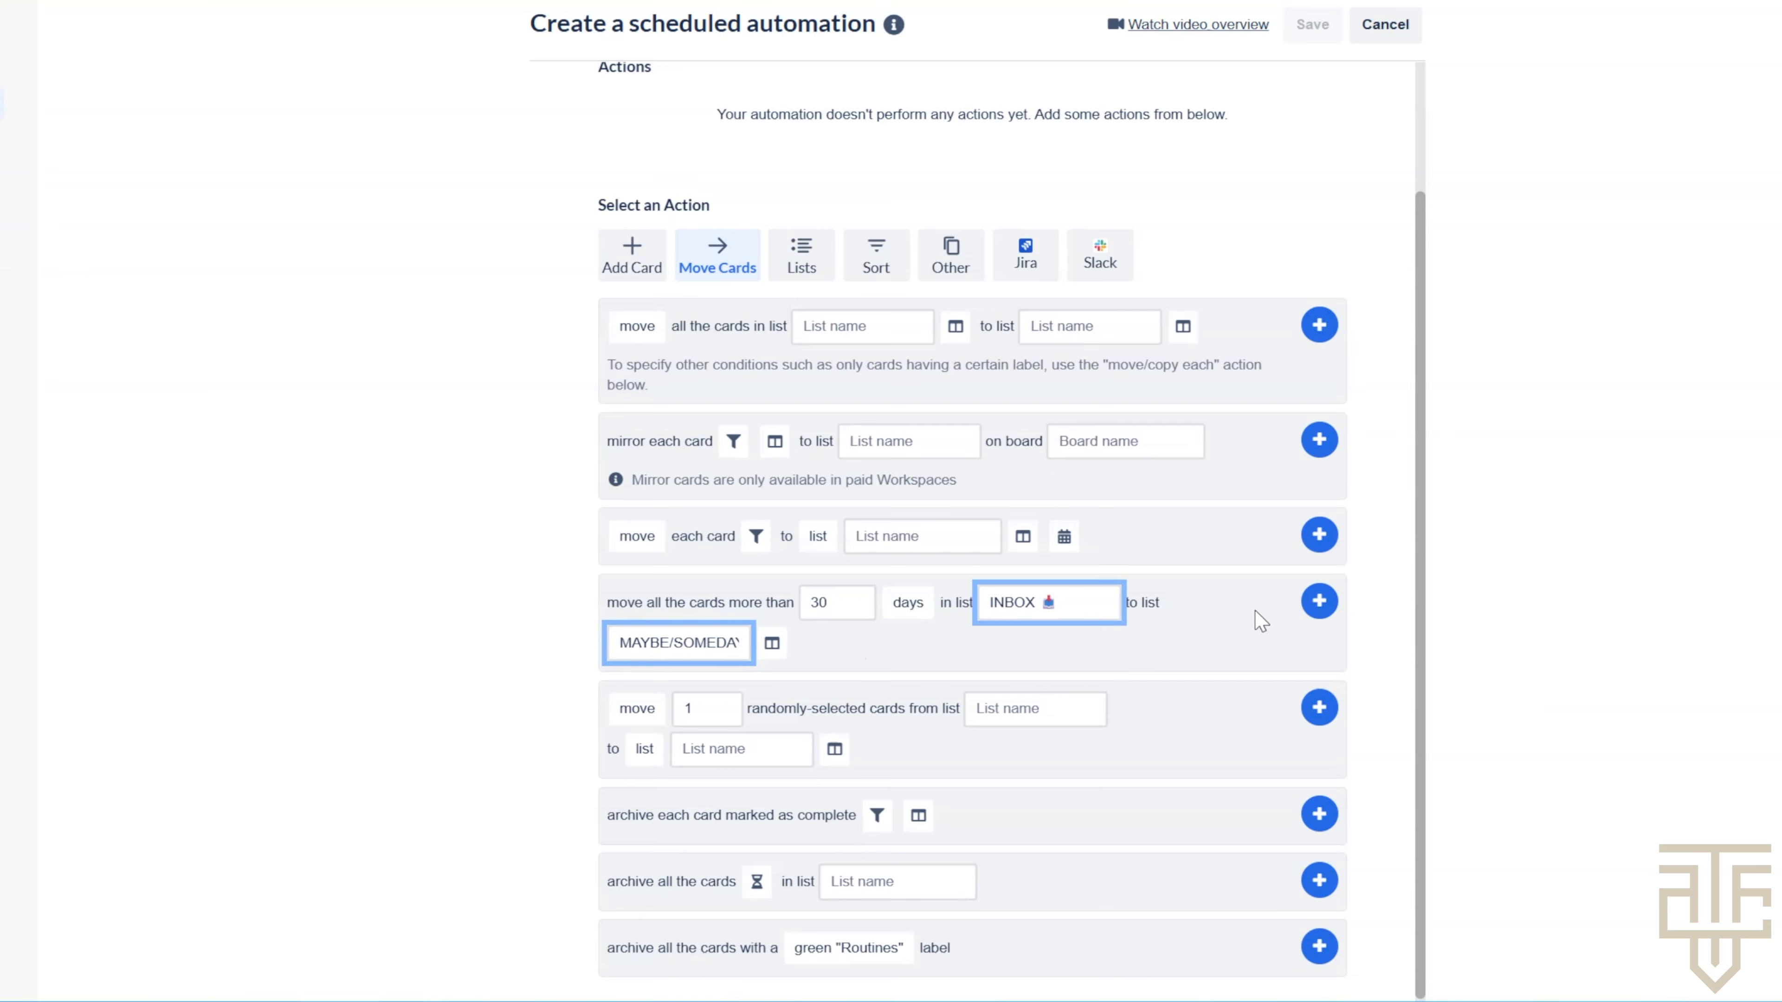
left_click(1319, 600)
scroll(1256, 296, "up", 2)
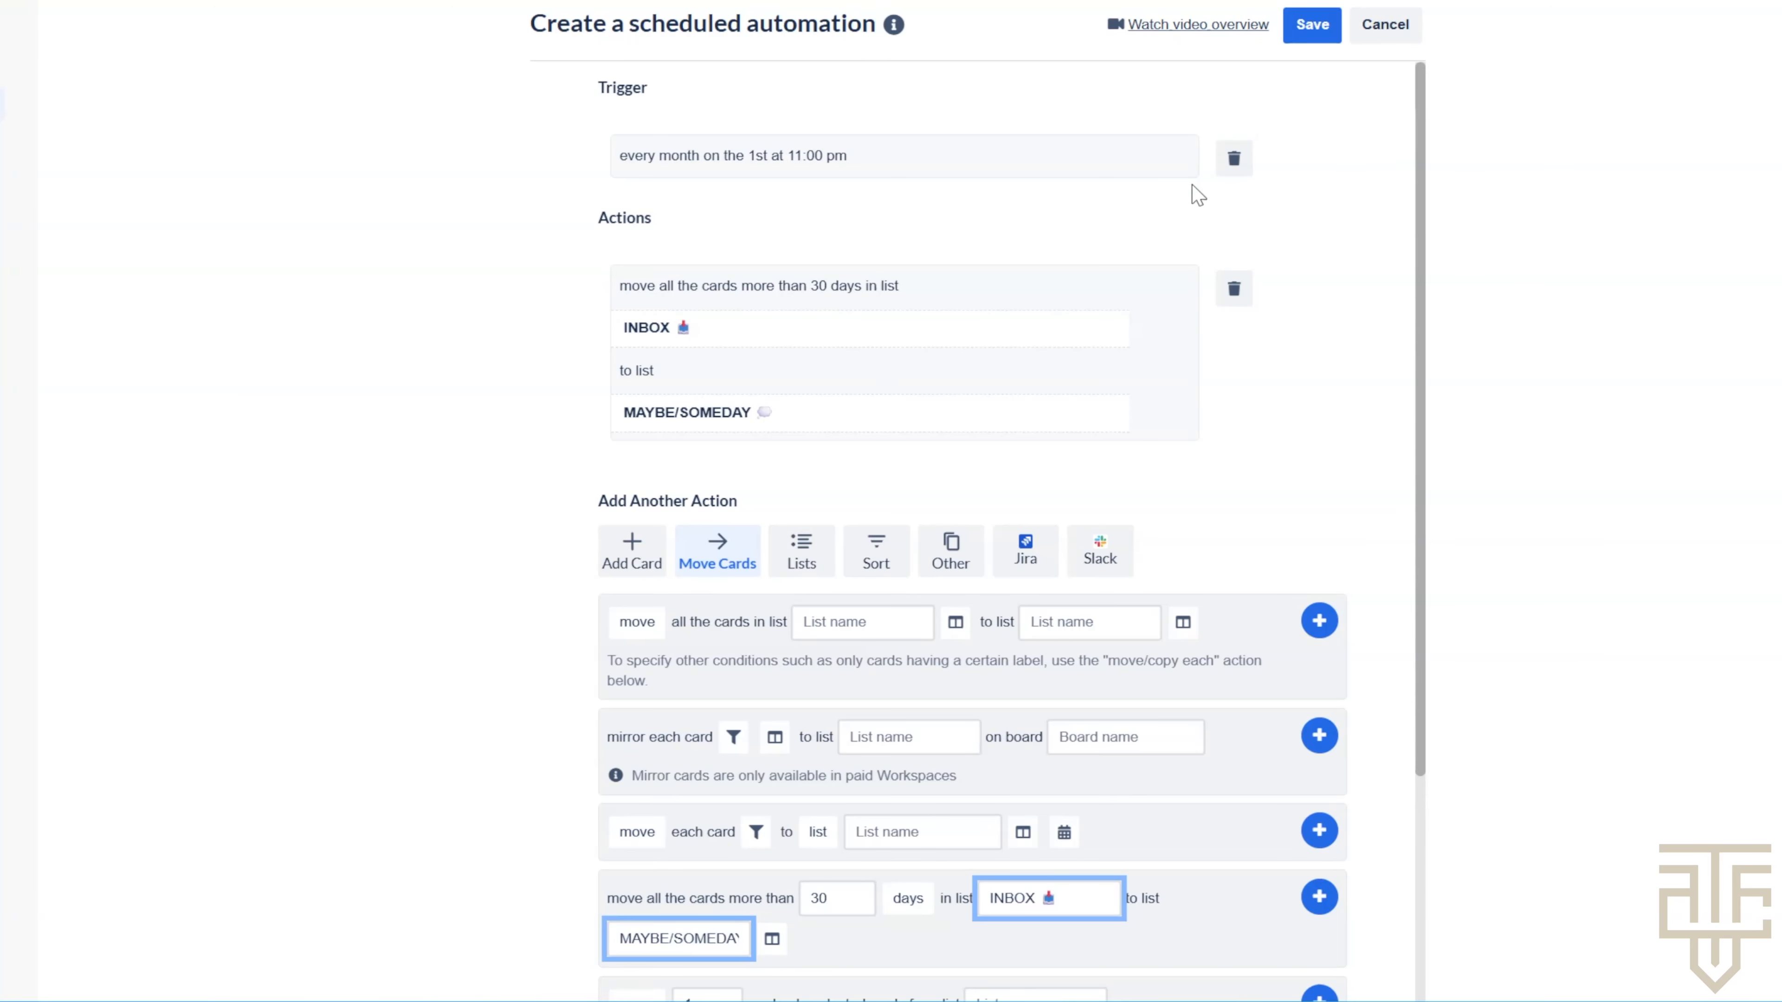
left_click(1309, 37)
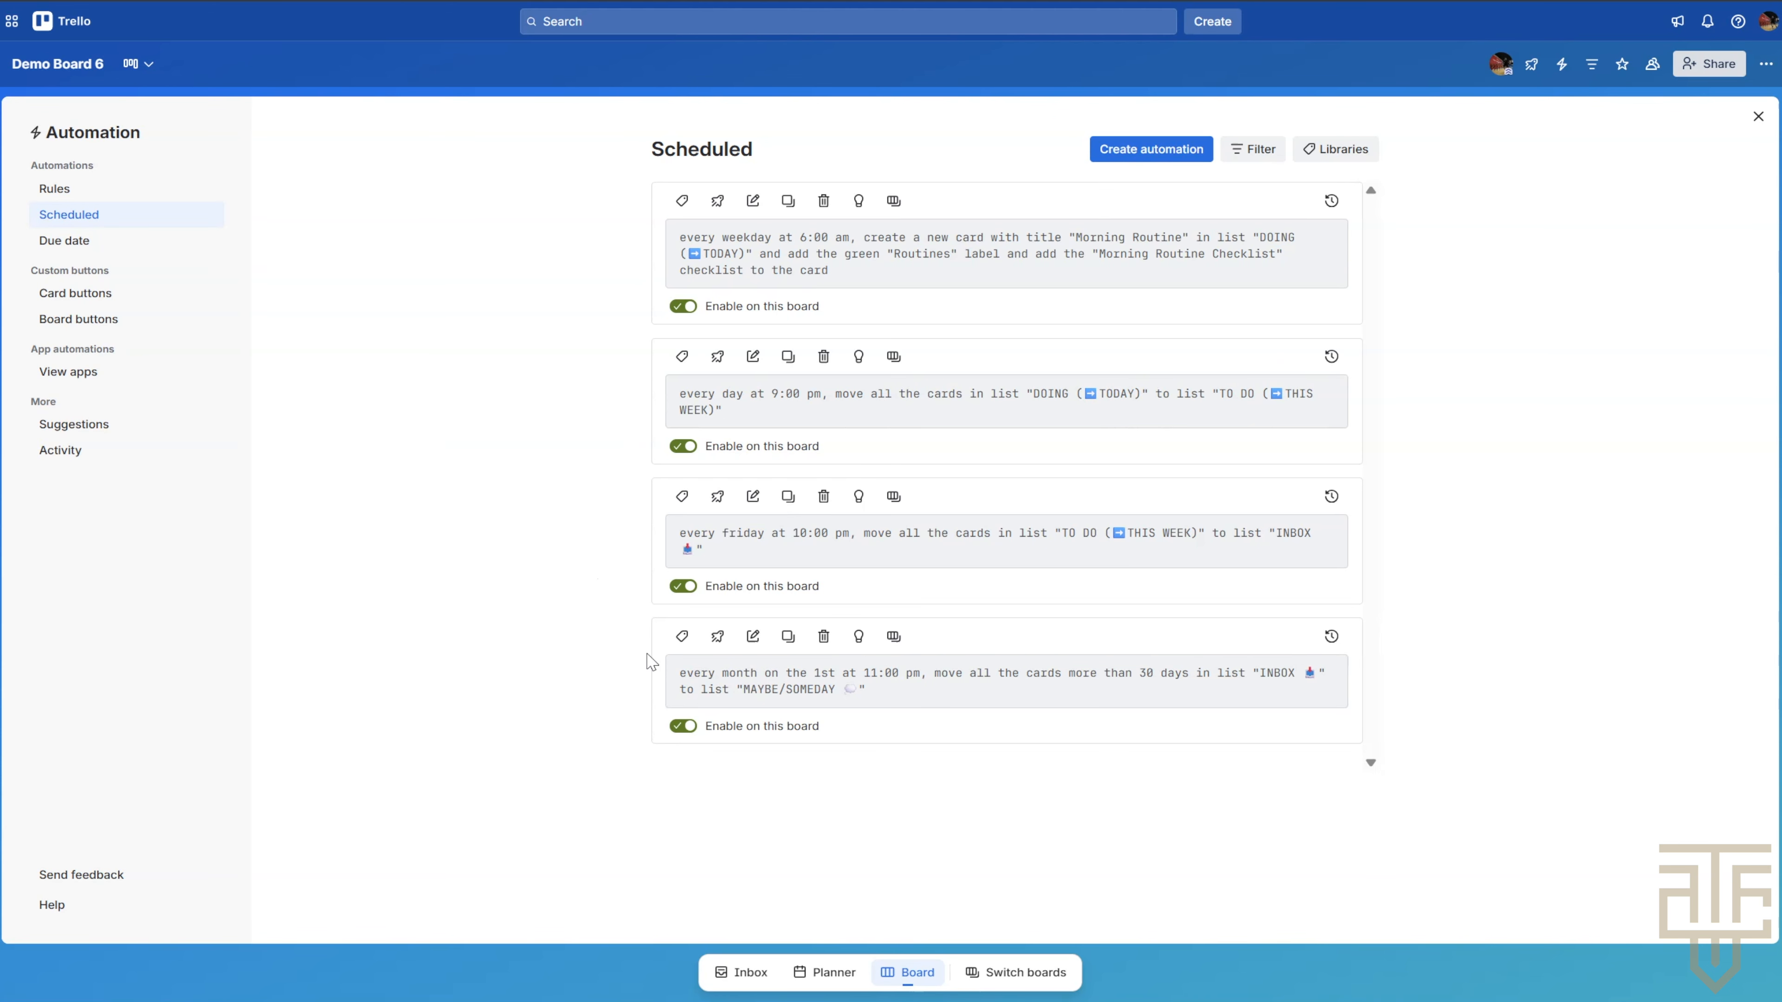
- Run the monthly INBOX to MAYBE/SOMEDAY automation immediately and return to the board
left_click_drag(678, 674, 921, 675)
left_click(956, 700)
left_click(931, 679)
left_click(718, 635)
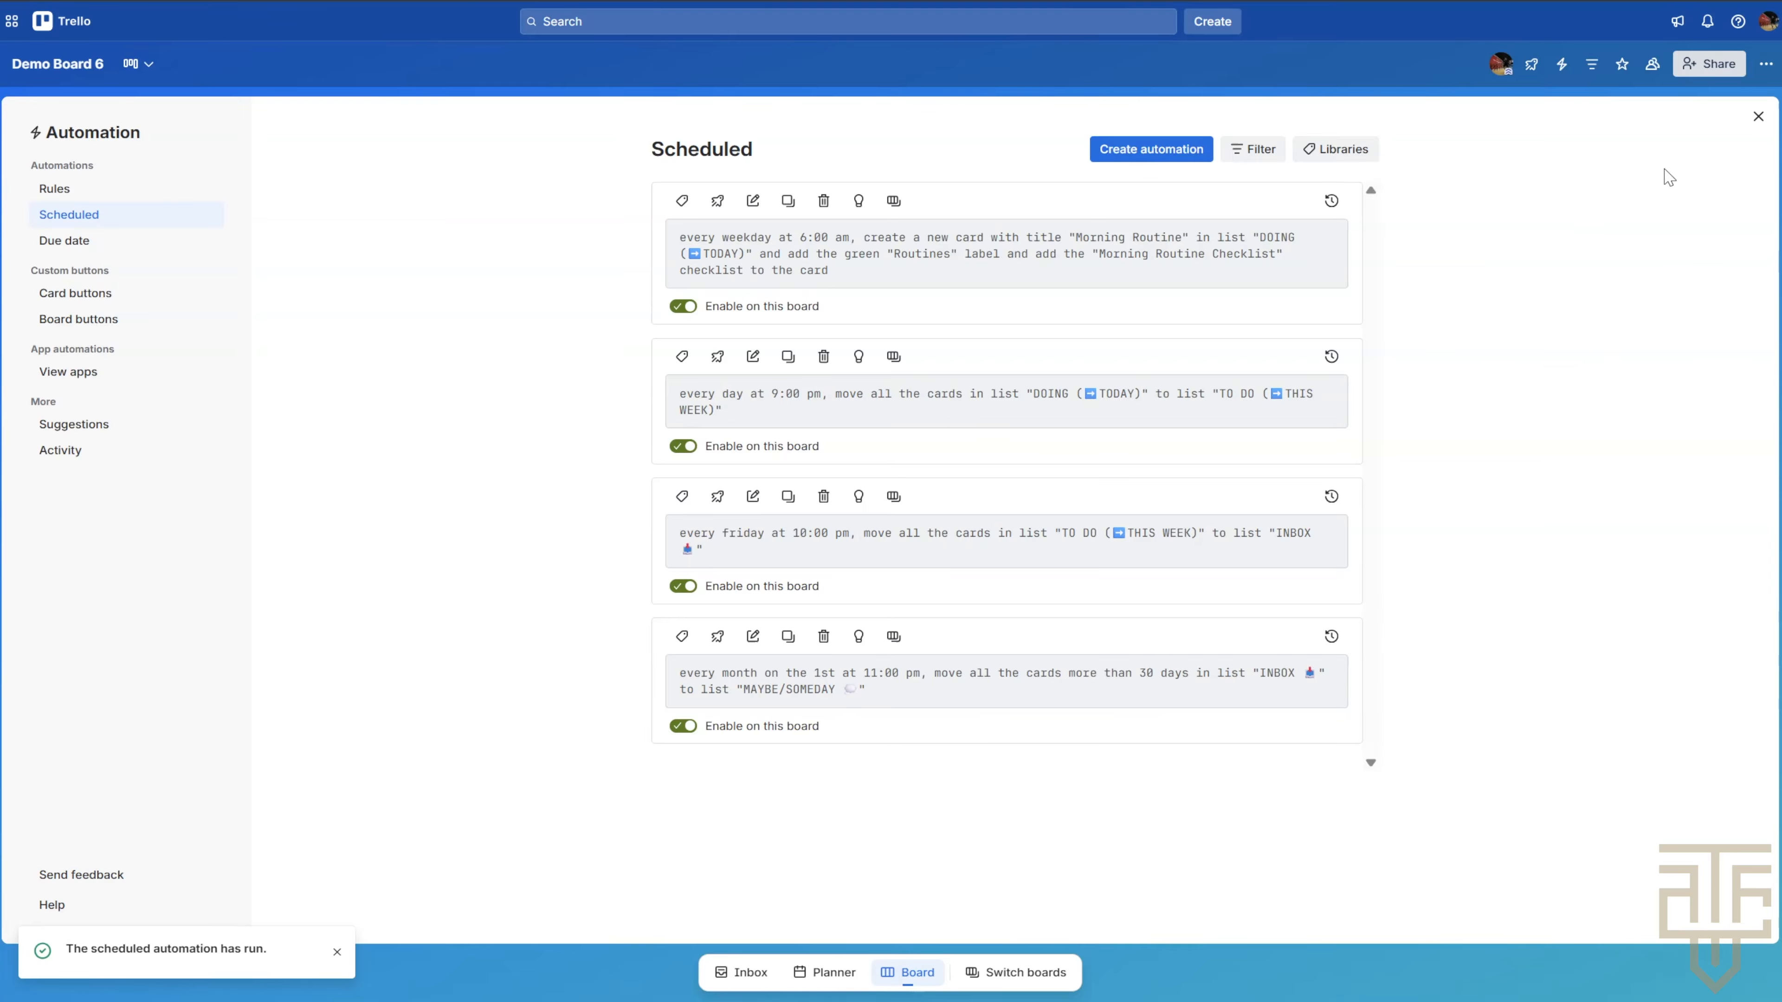
left_click(1758, 116)
- Move the "Launch new marketing campaign" card from MAYBE/SOMEDAY to the top of INBOX
scroll(1754, 133, "right", 3)
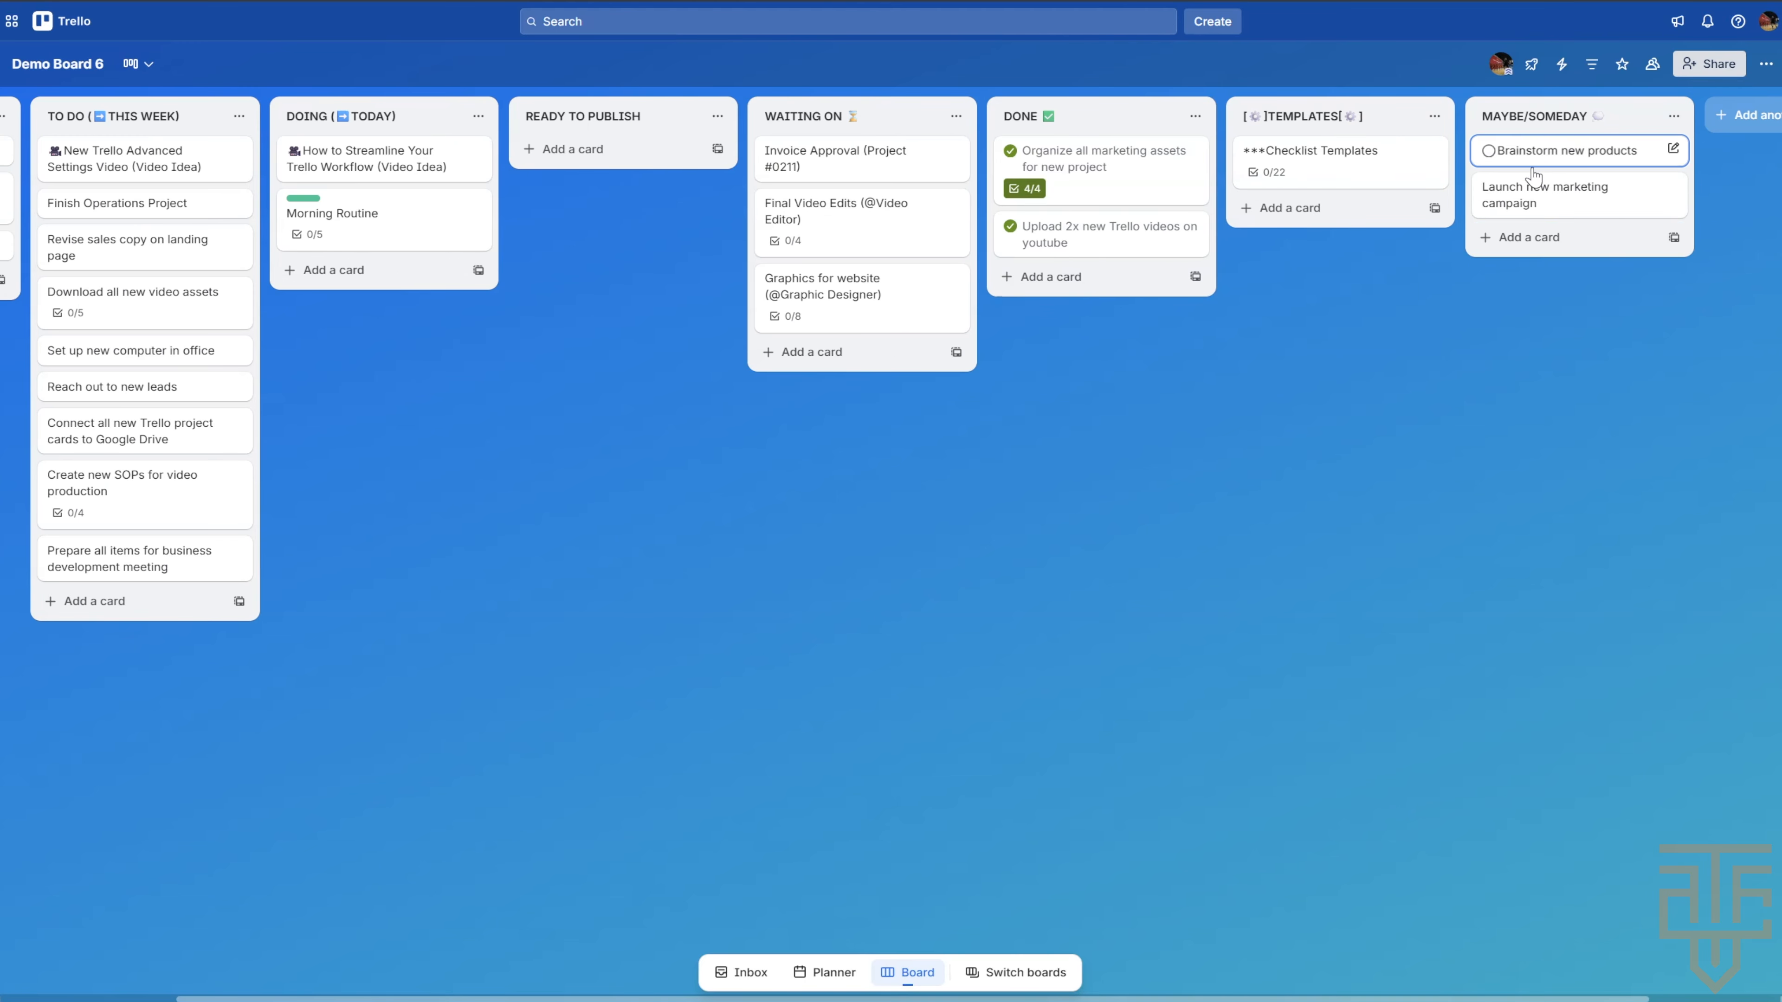
scroll(1499, 301, "left", 3)
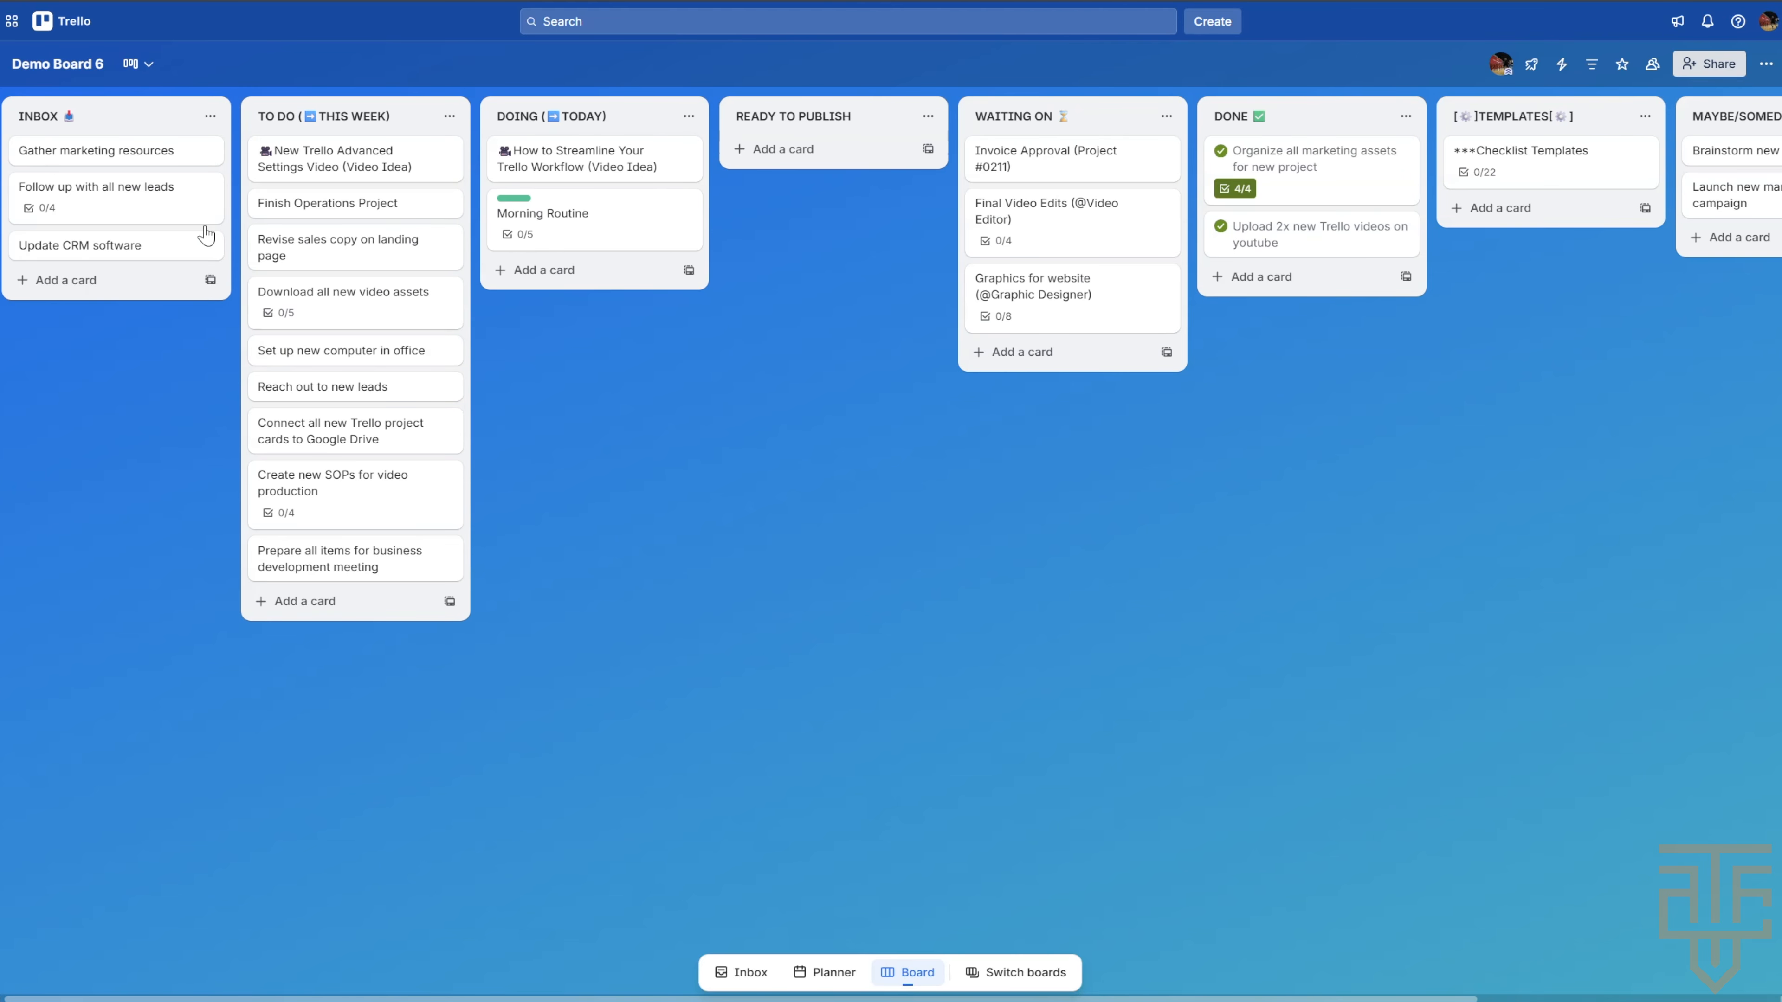
scroll(914, 477, "right", 5)
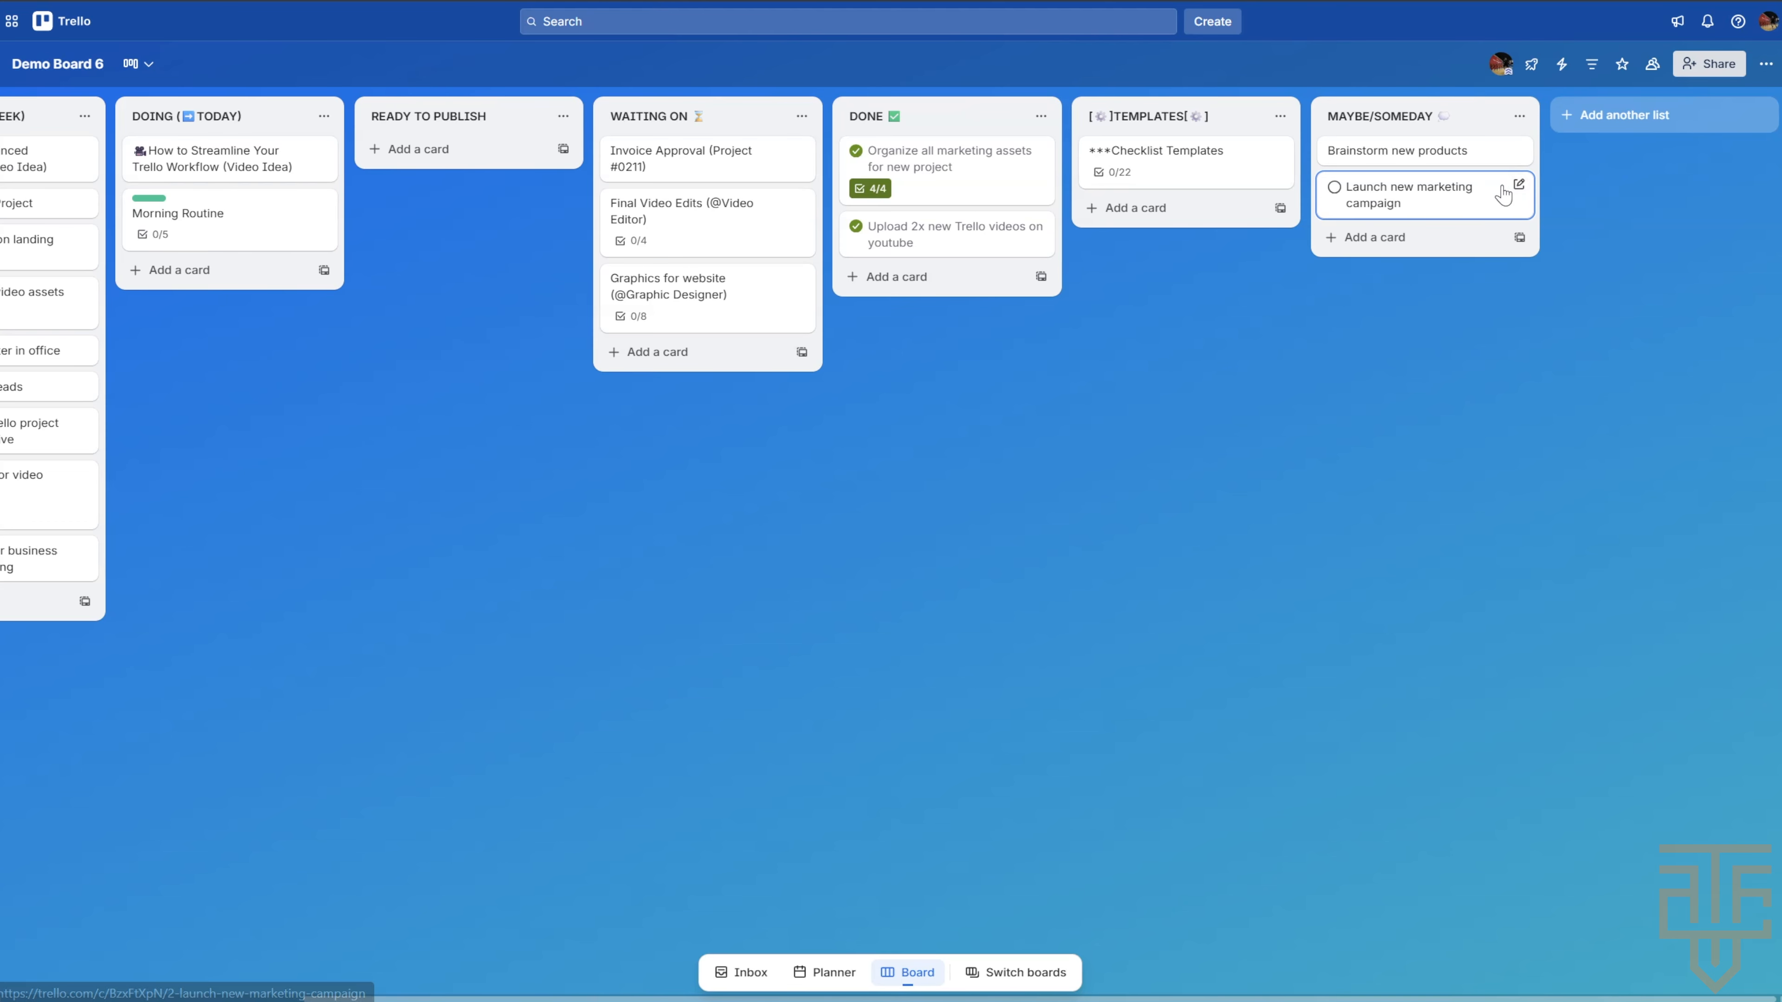
left_click(1519, 149)
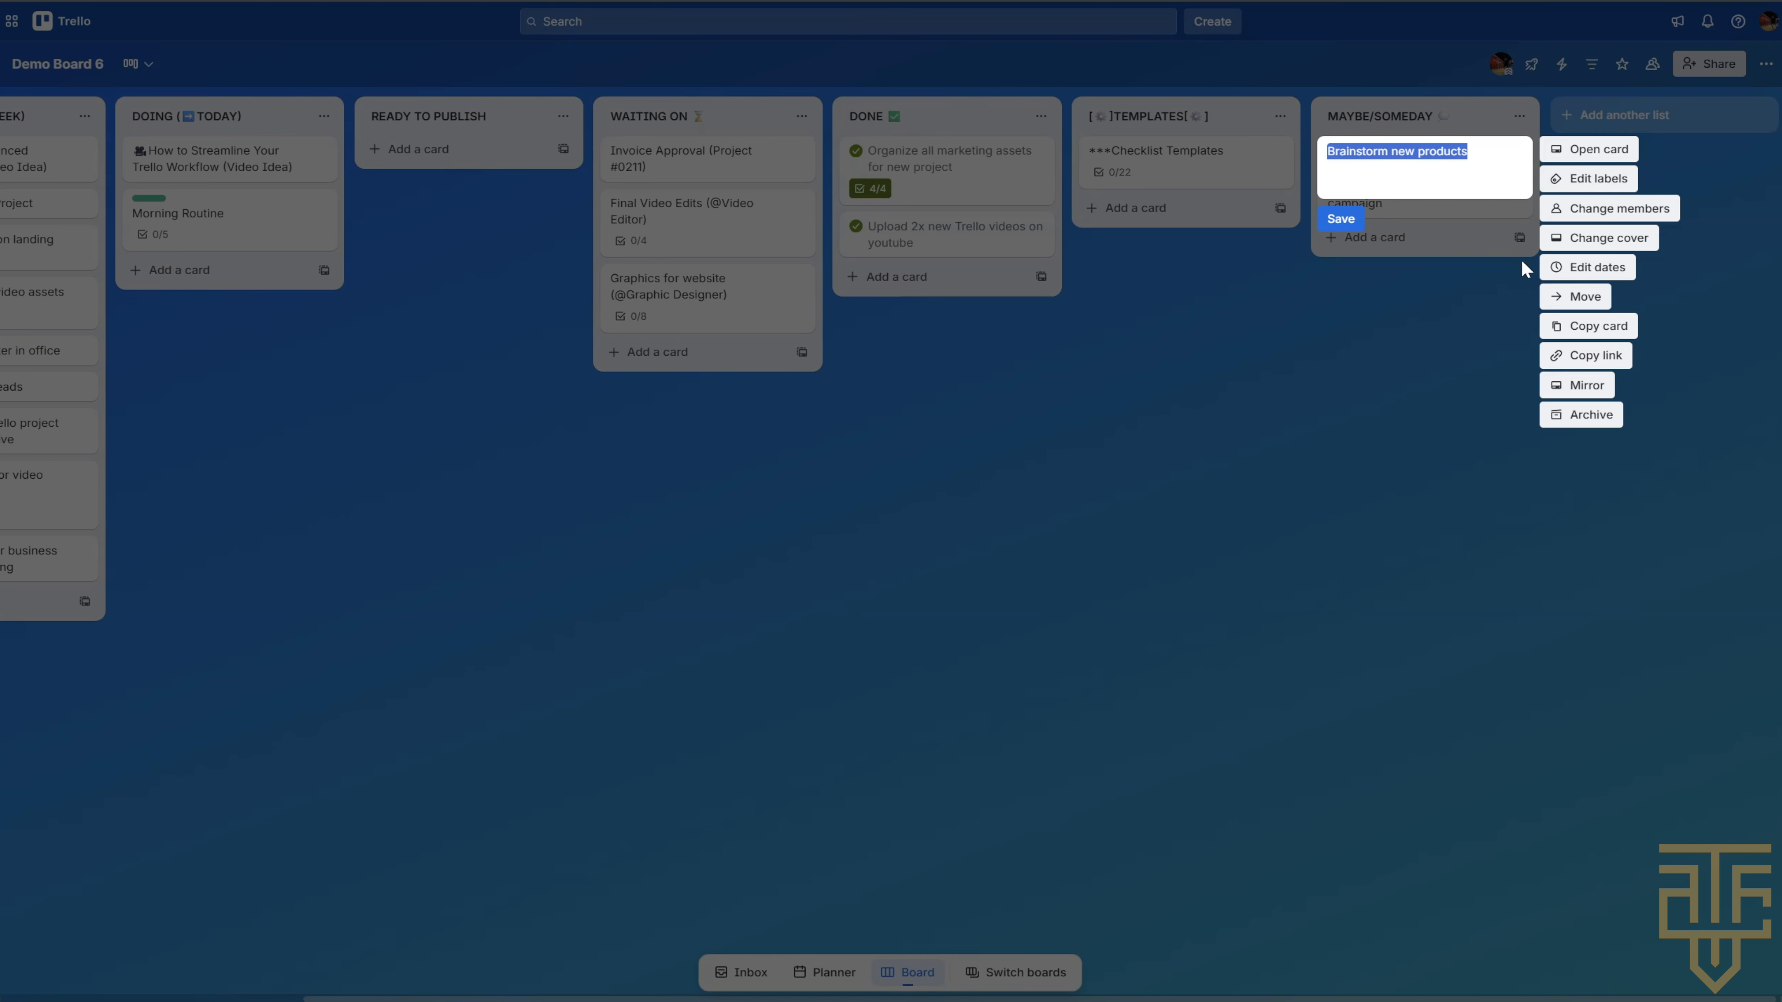
left_click(1380, 426)
scroll(1335, 330, "left", 5)
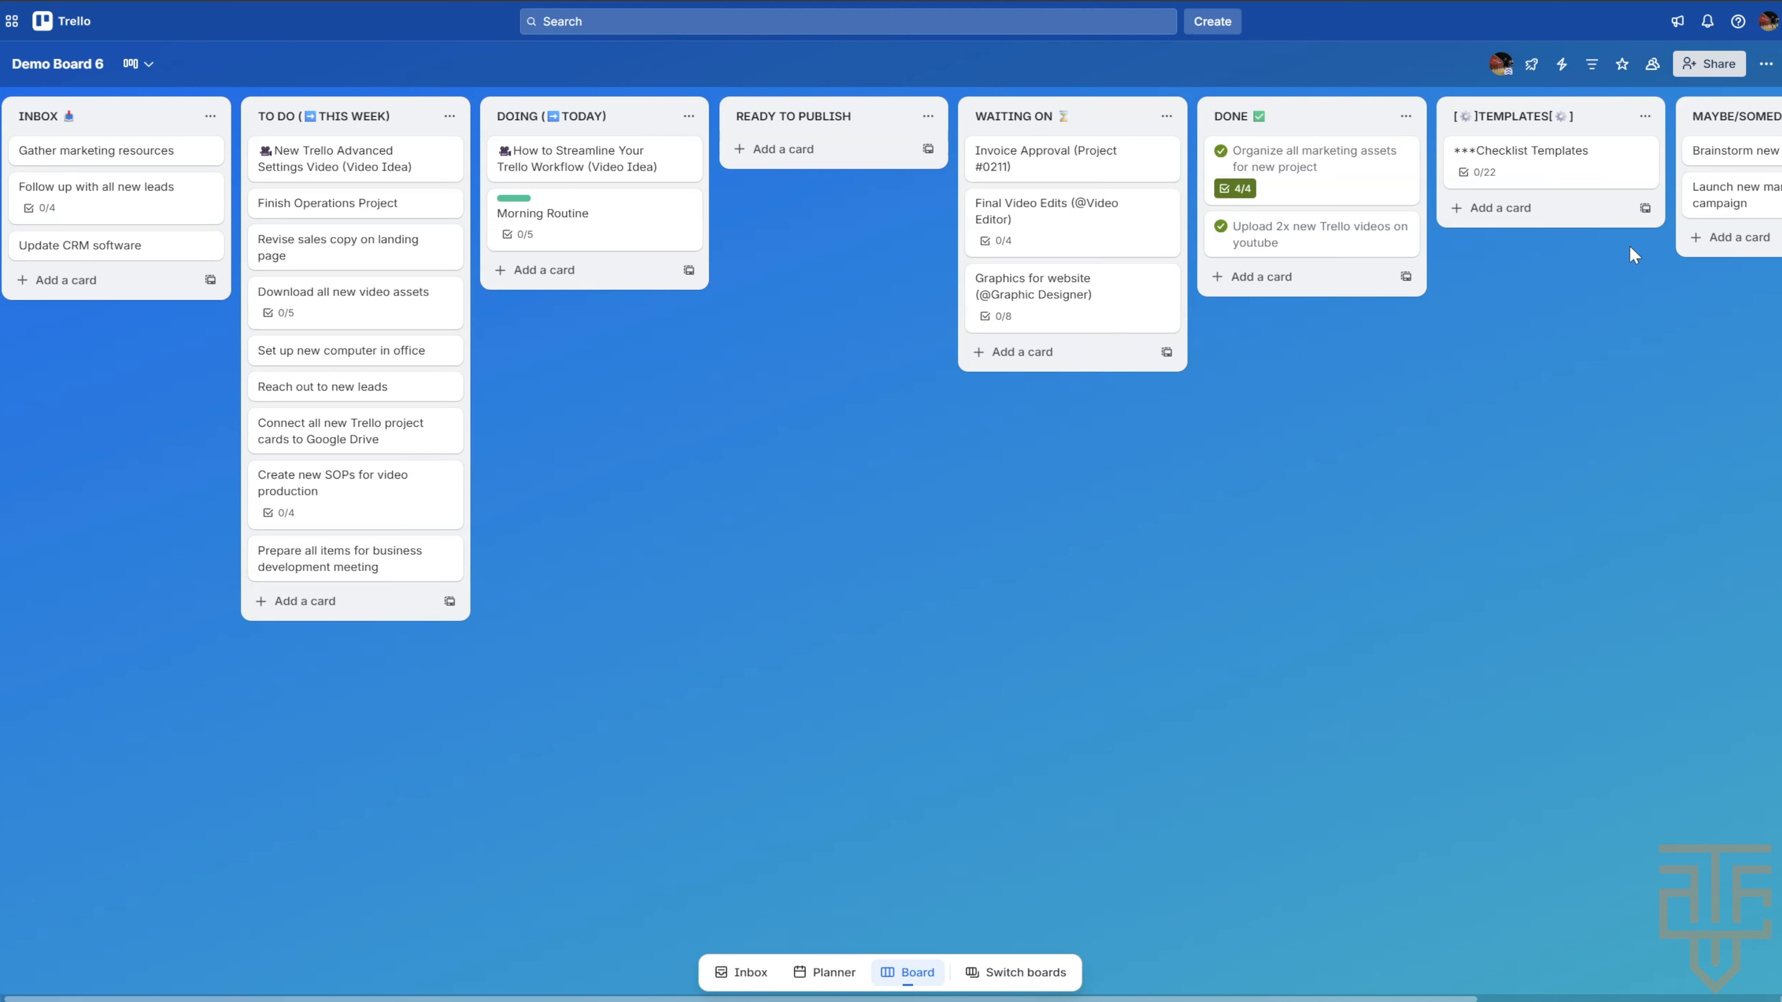
left_click_drag(1685, 207, 74, 292)
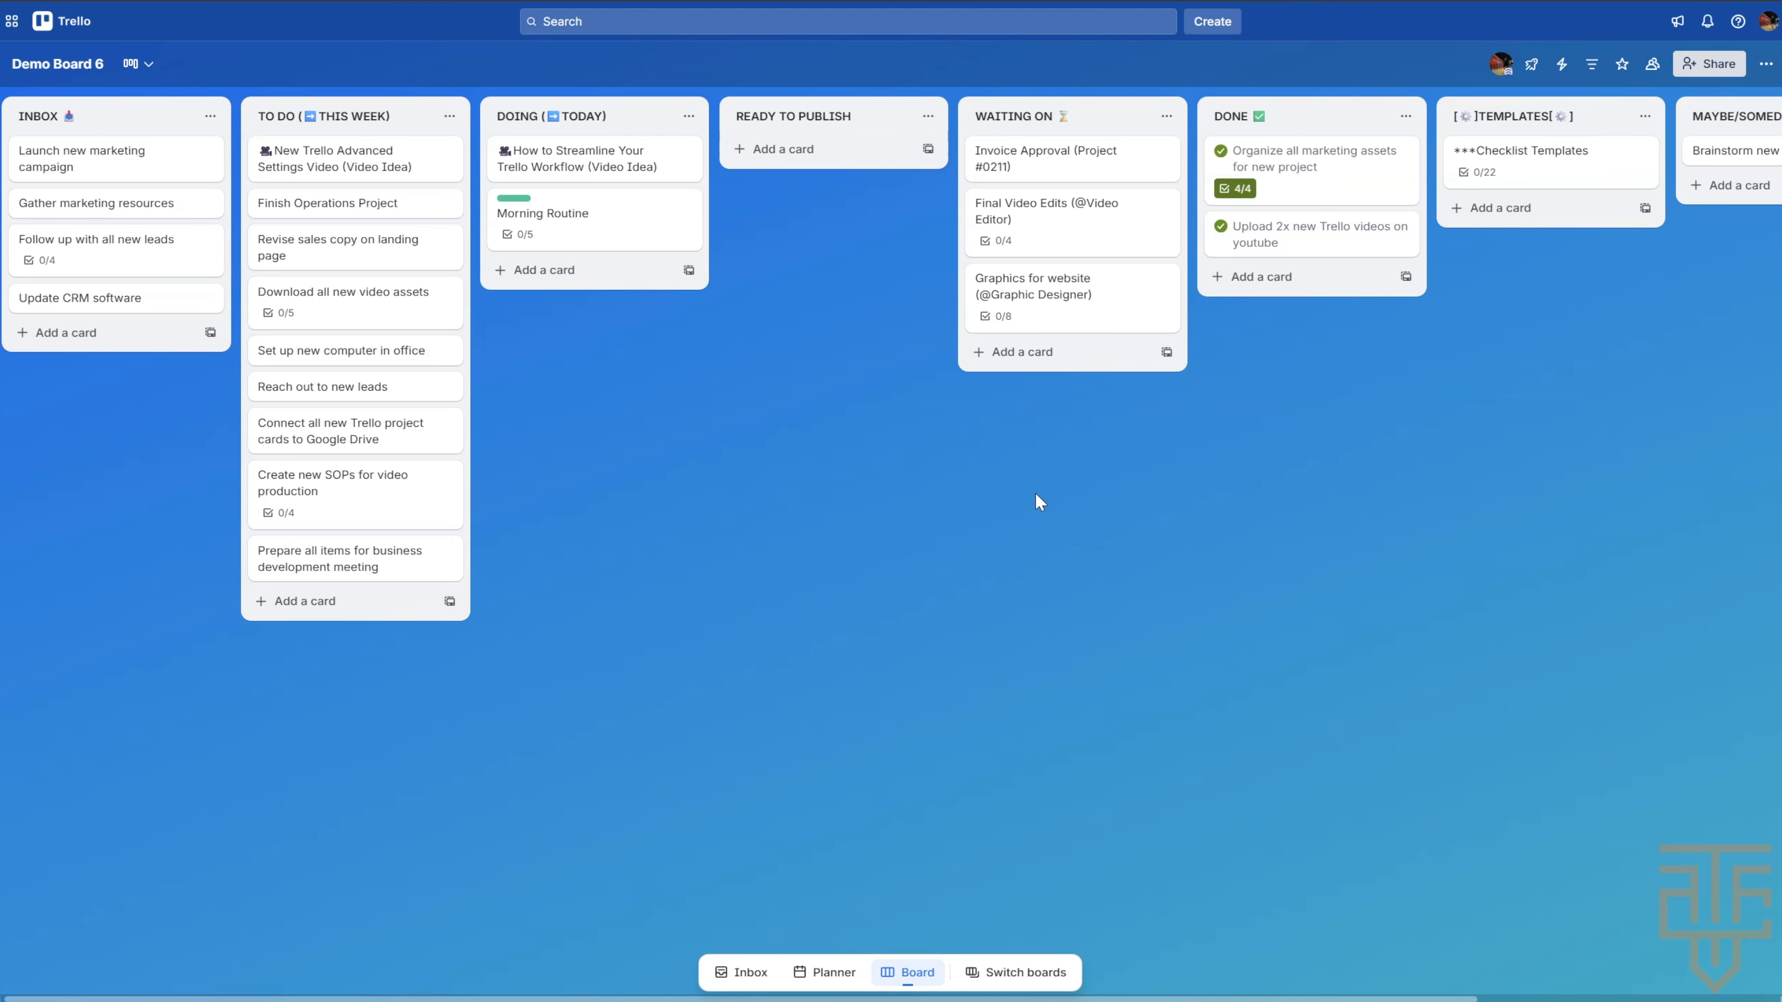
- Look through the checklists stored on the "***Checklist Templates" card, including the Post Upload Video Checklist, and close the card
left_click(1559, 171)
scroll(811, 461, "down", 5)
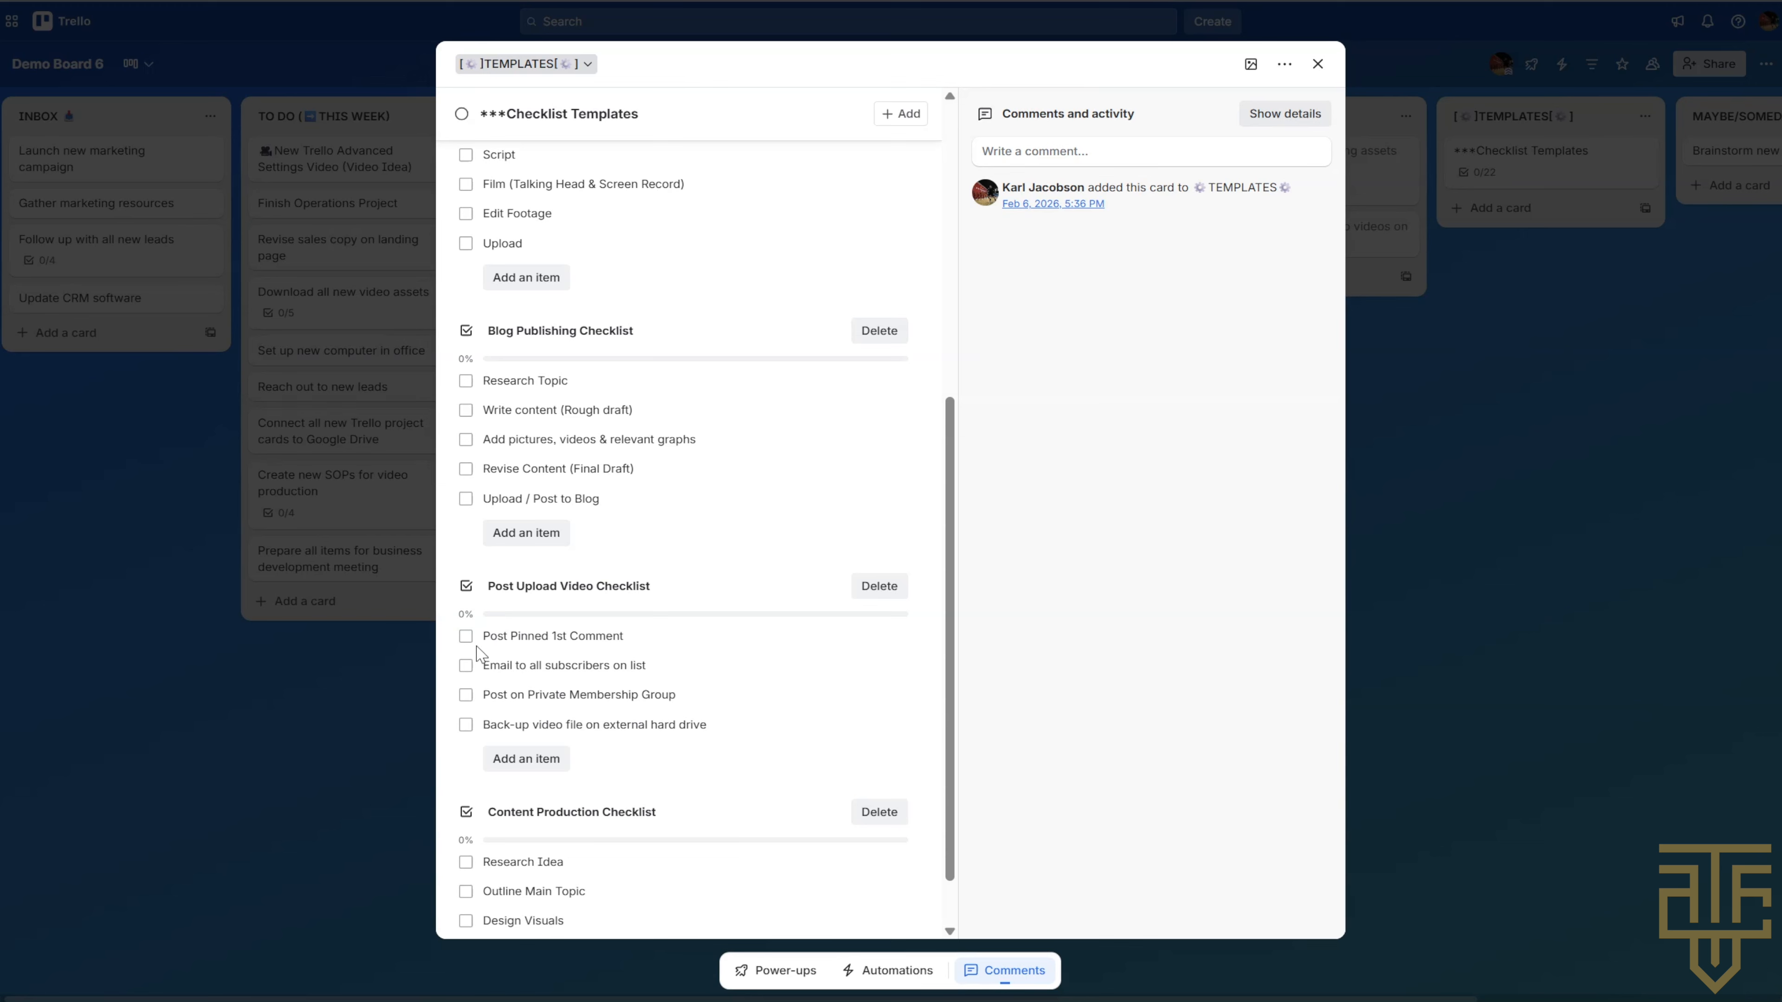
scroll(631, 664, "up", 2)
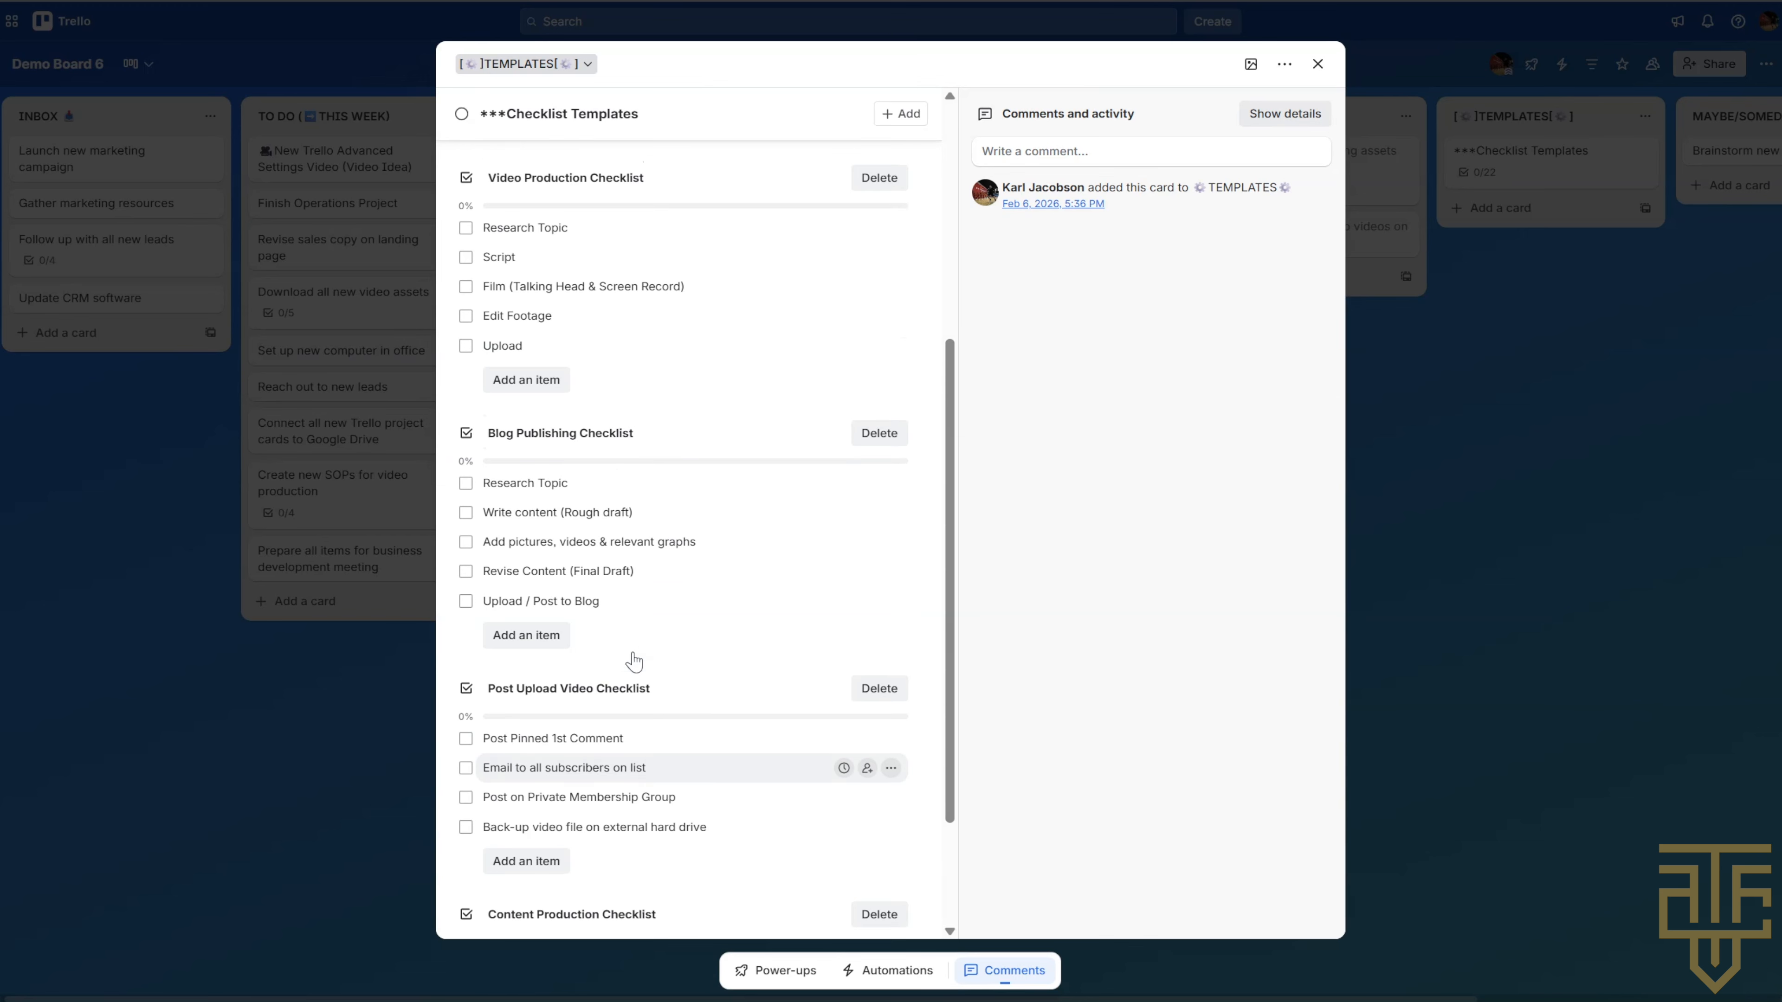
left_click(1512, 575)
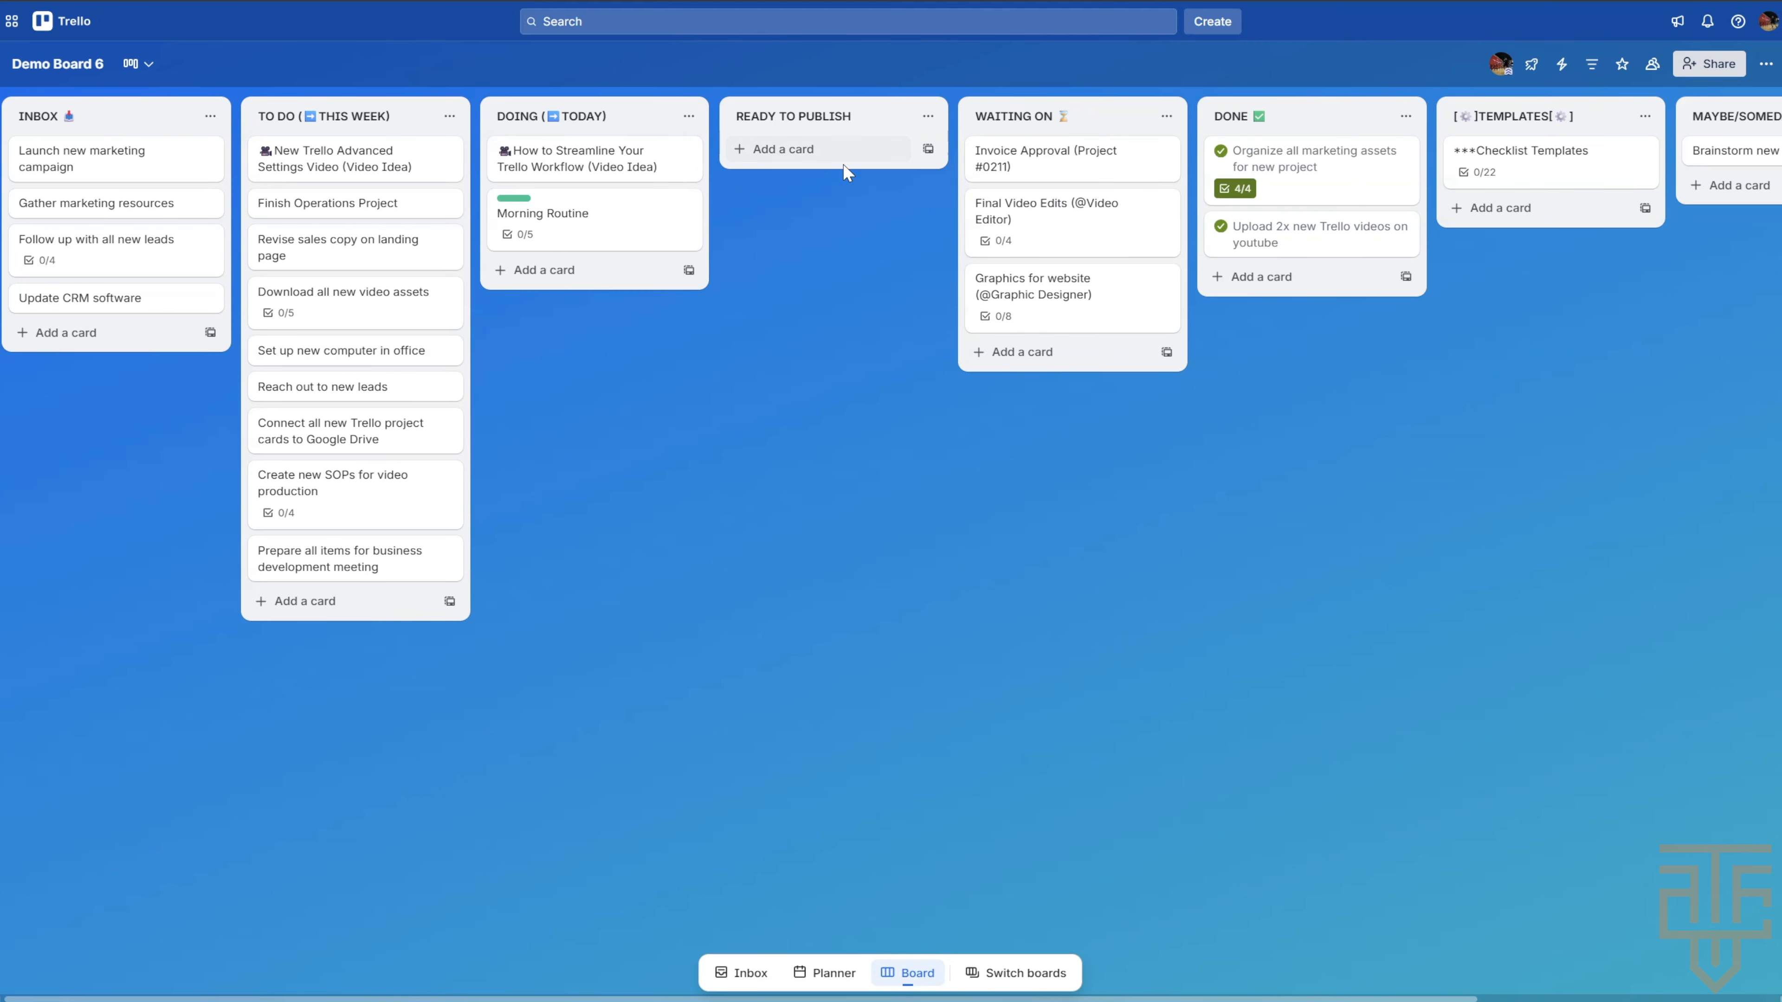
- Carry the "How to Streamline Your Trello Workflow" card from DOING to READY TO PUBLISH and back to the top of DOING
left_click_drag(576, 157, 813, 159)
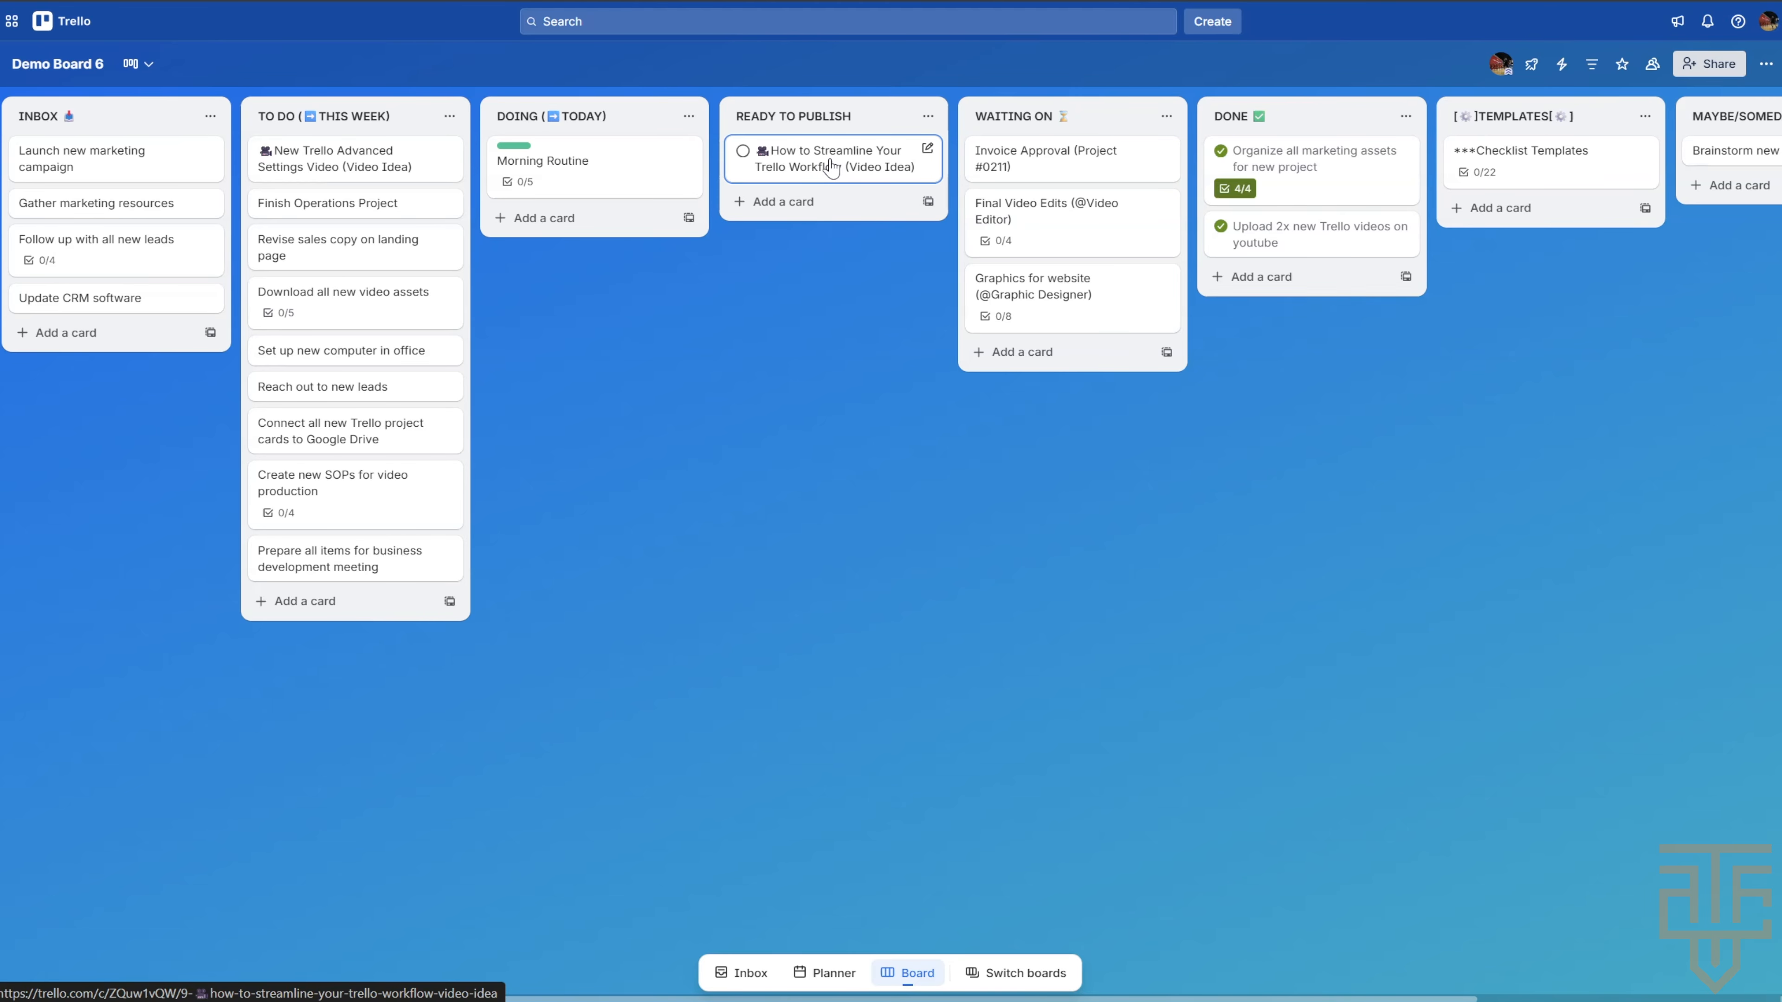
left_click_drag(806, 160, 687, 138)
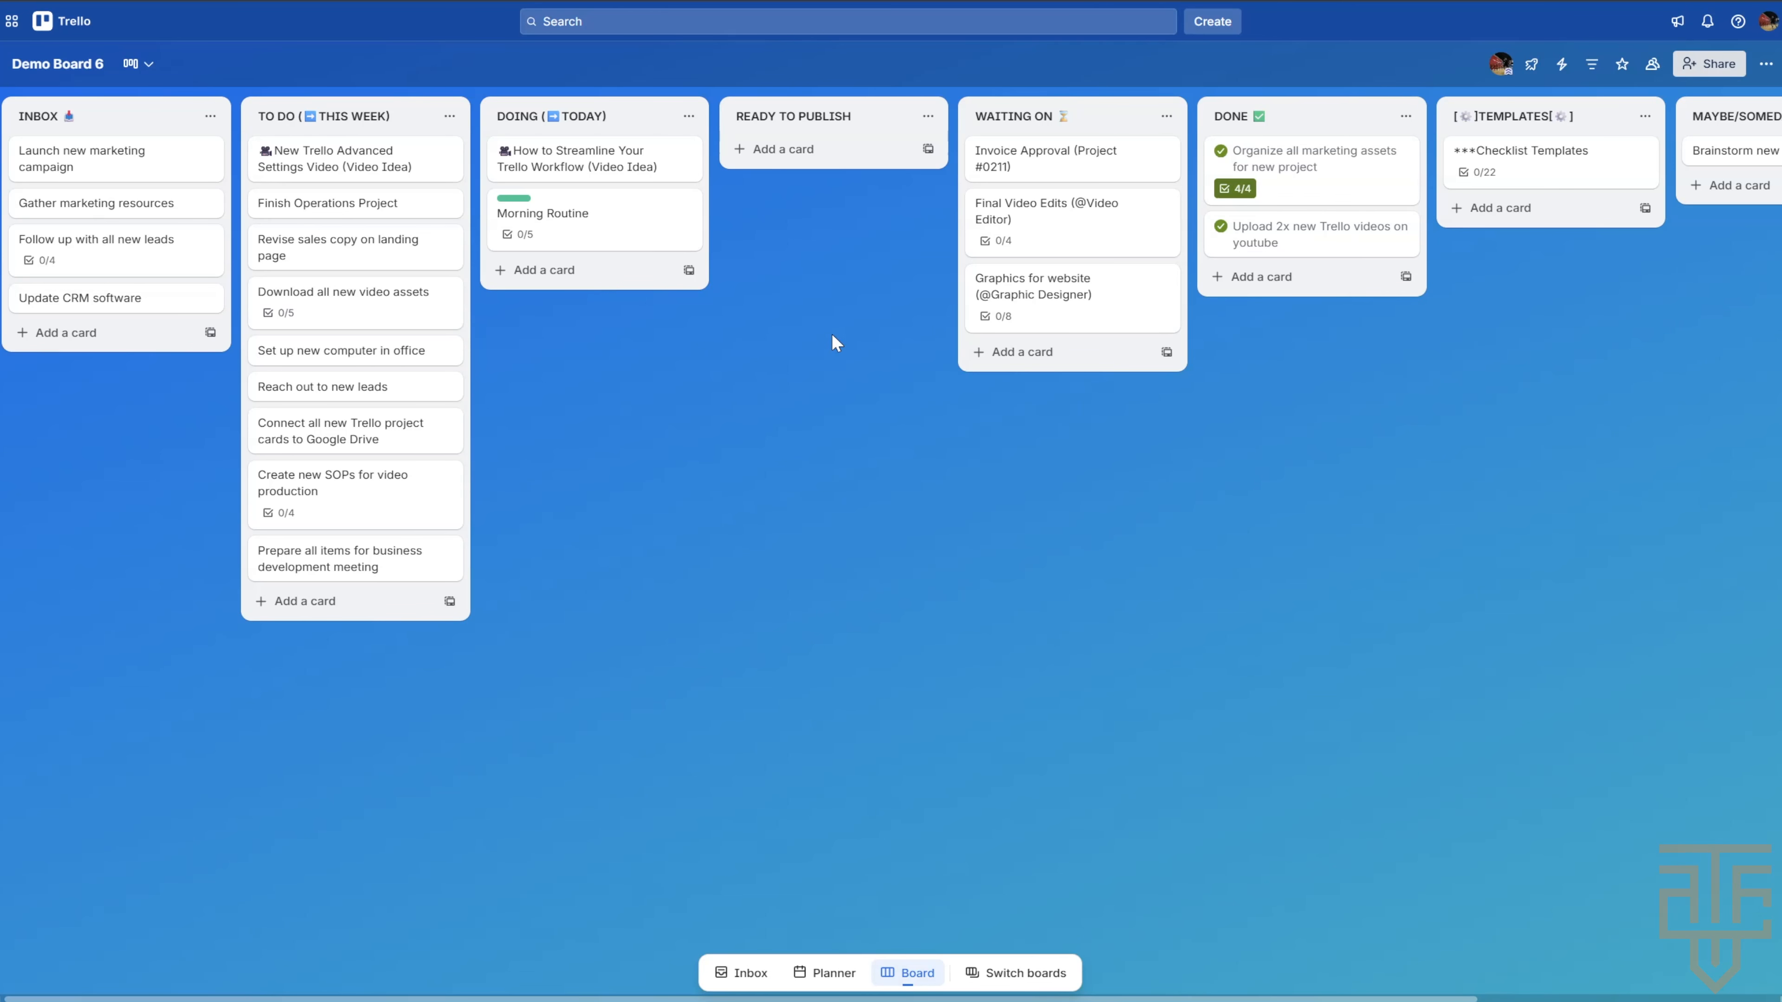
- Create a new automation rule triggered when a card is added to the READY TO PUBLISH list by anyone
left_click(1561, 64)
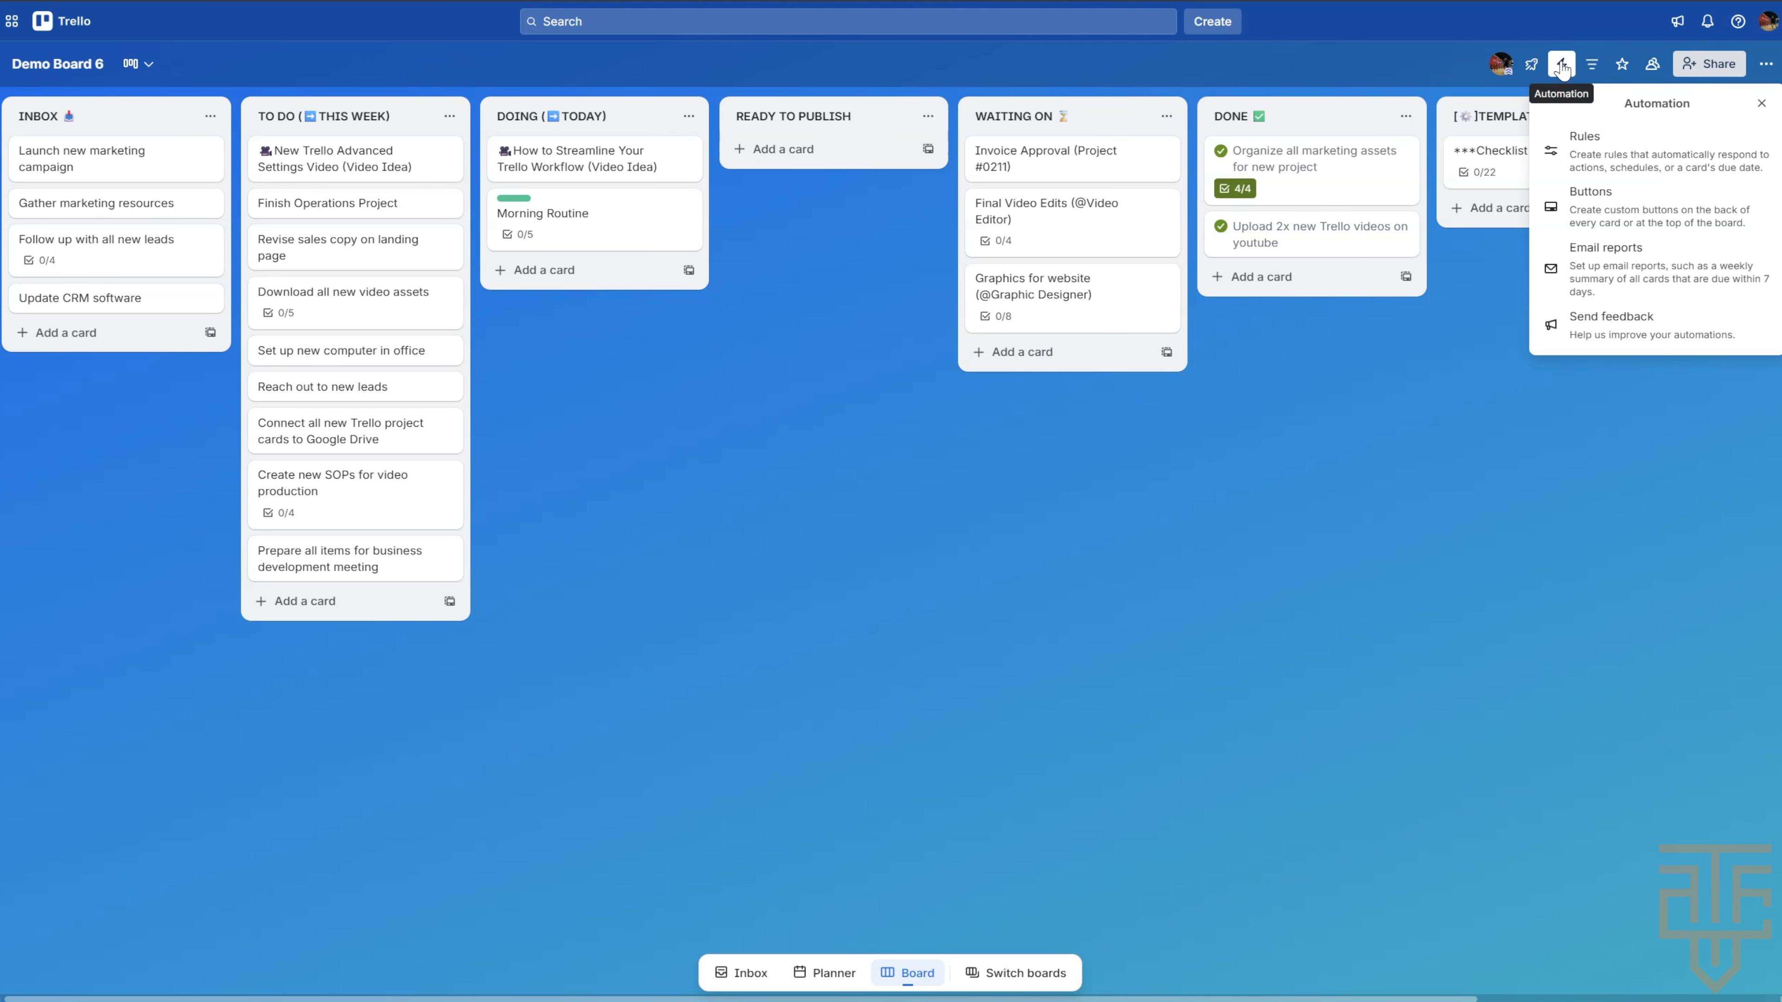
left_click(1615, 161)
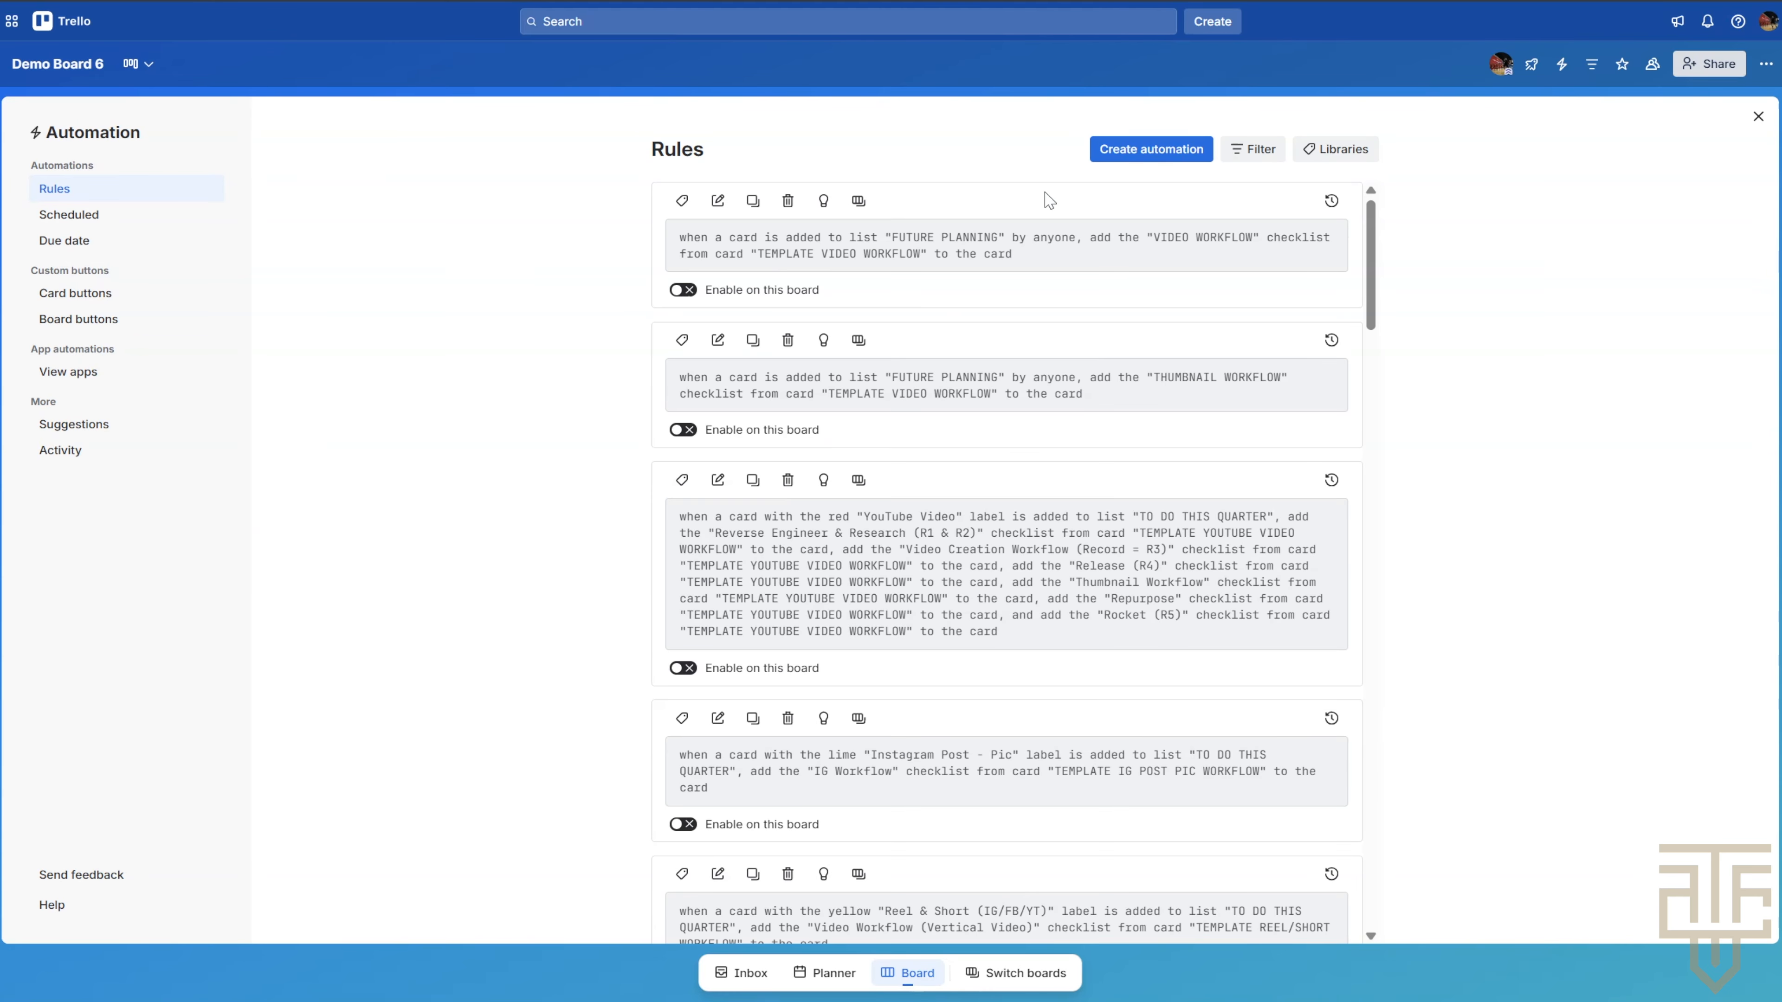
left_click(1146, 151)
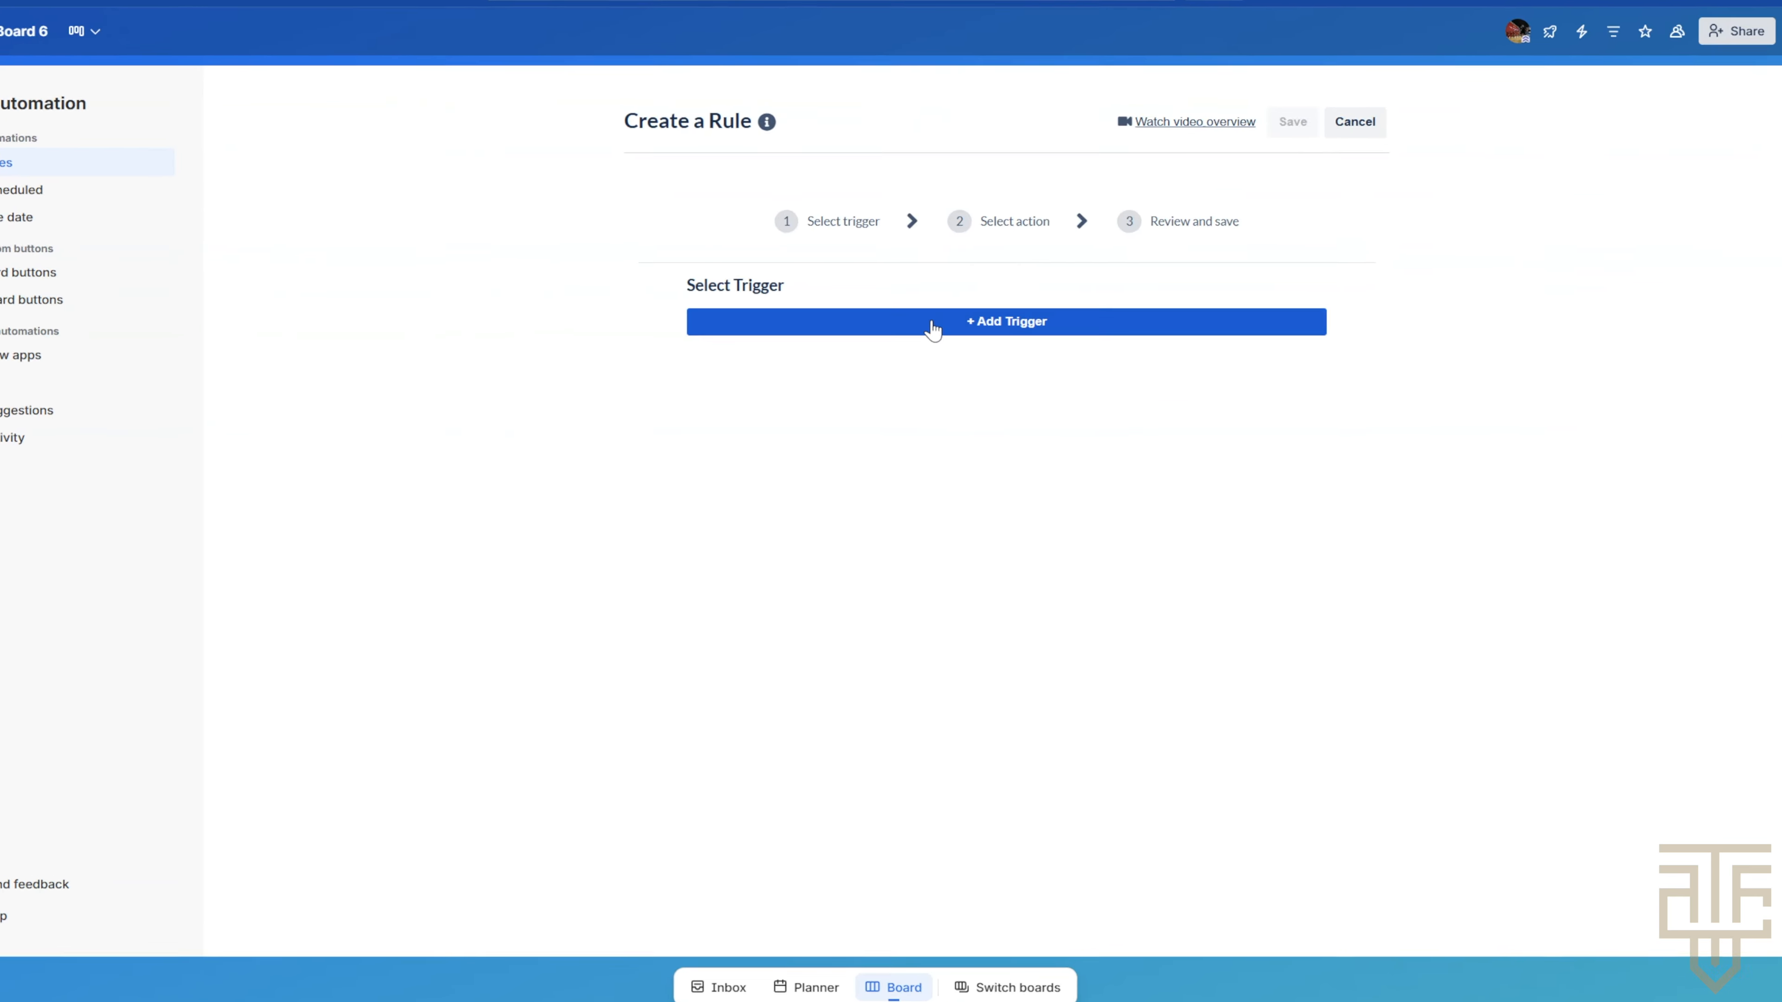
left_click(931, 326)
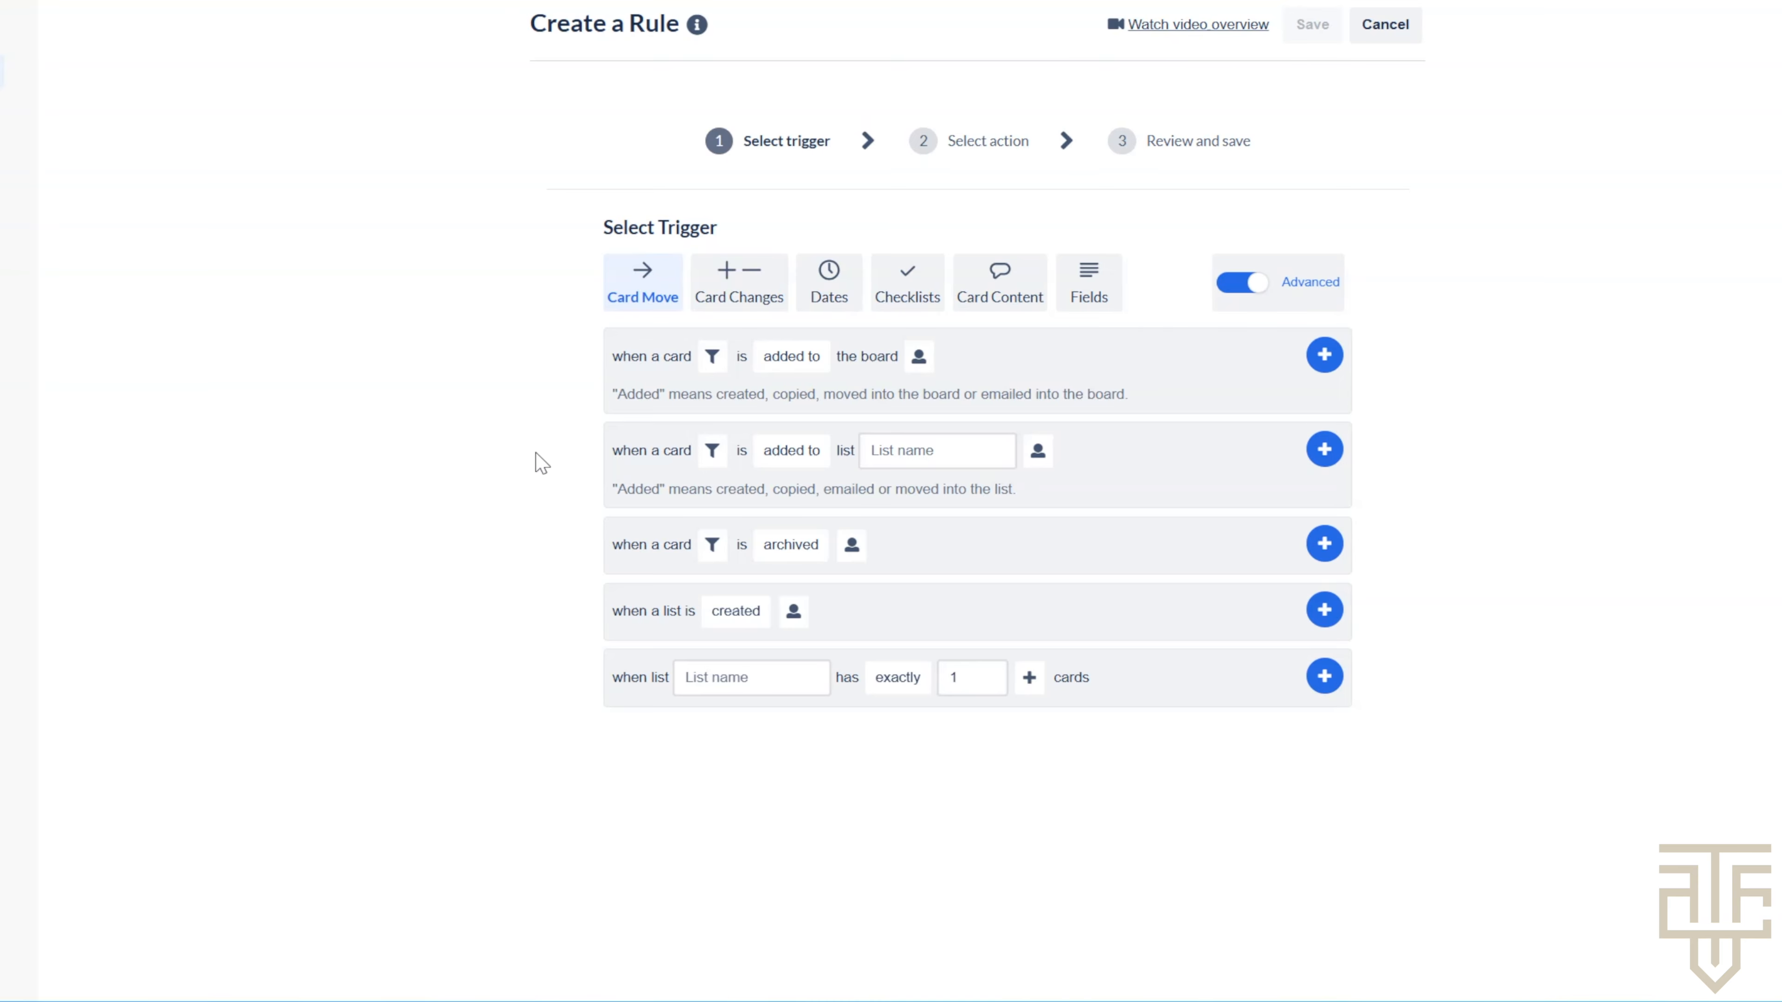
left_click(791, 450)
left_click(910, 450)
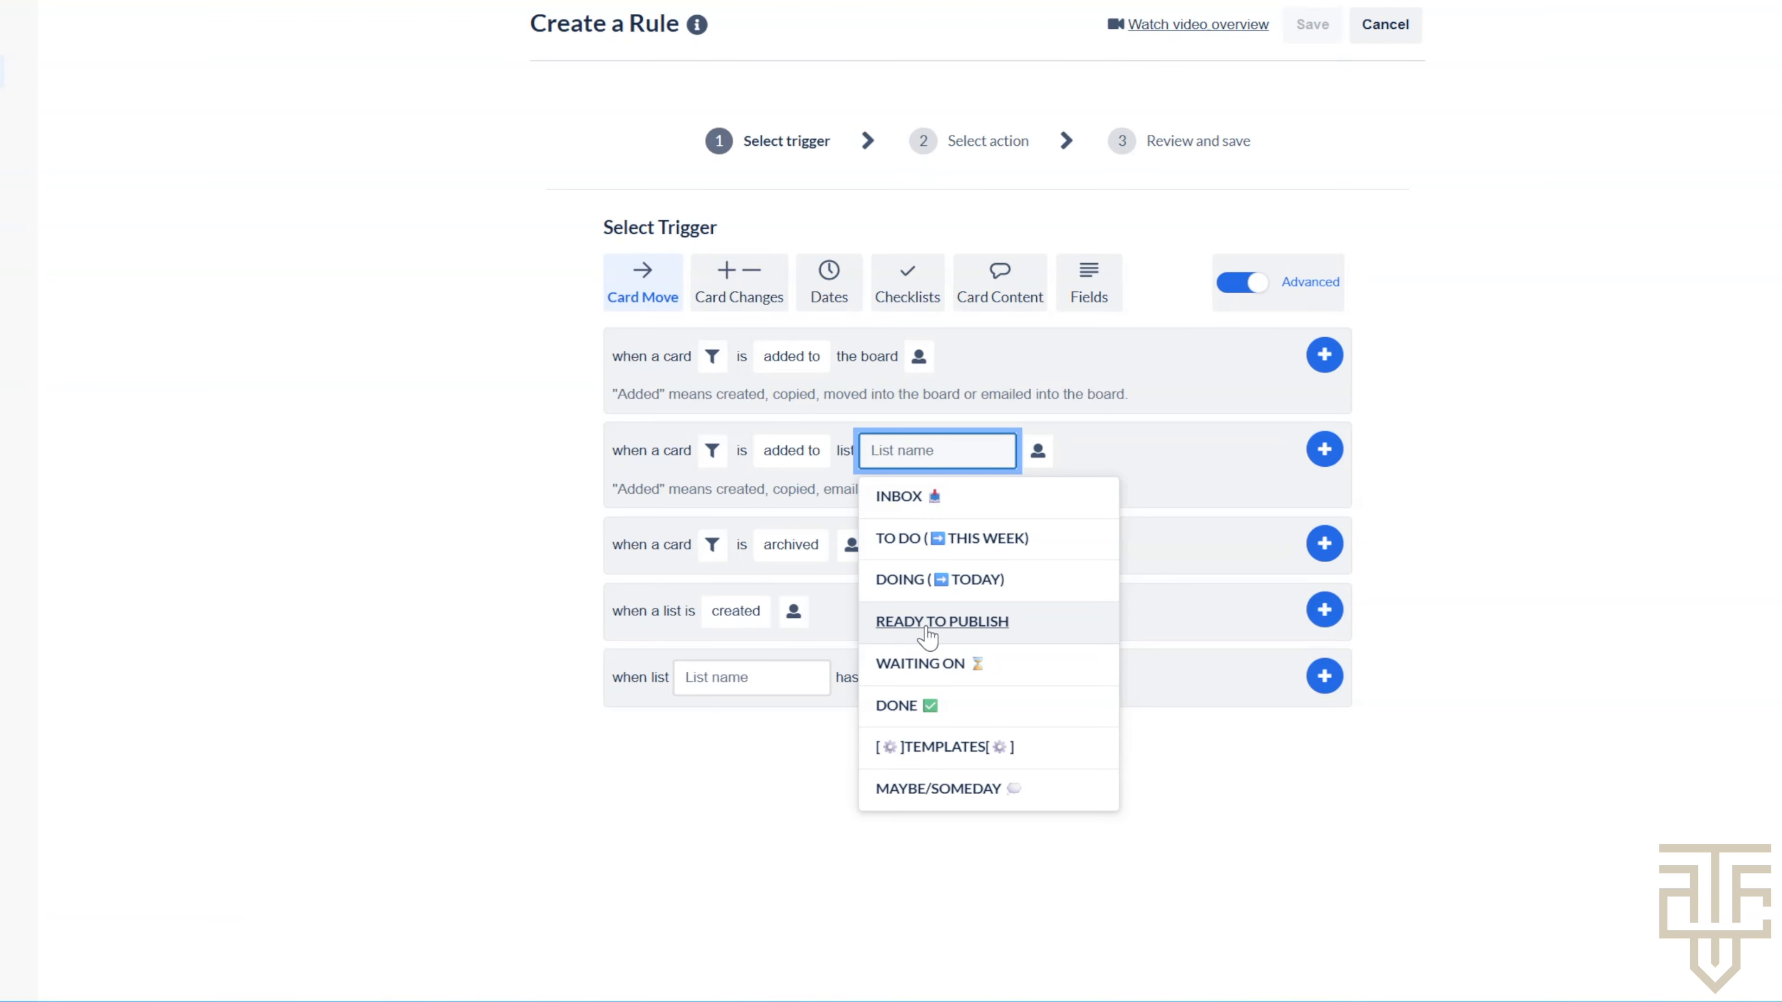
left_click(989, 621)
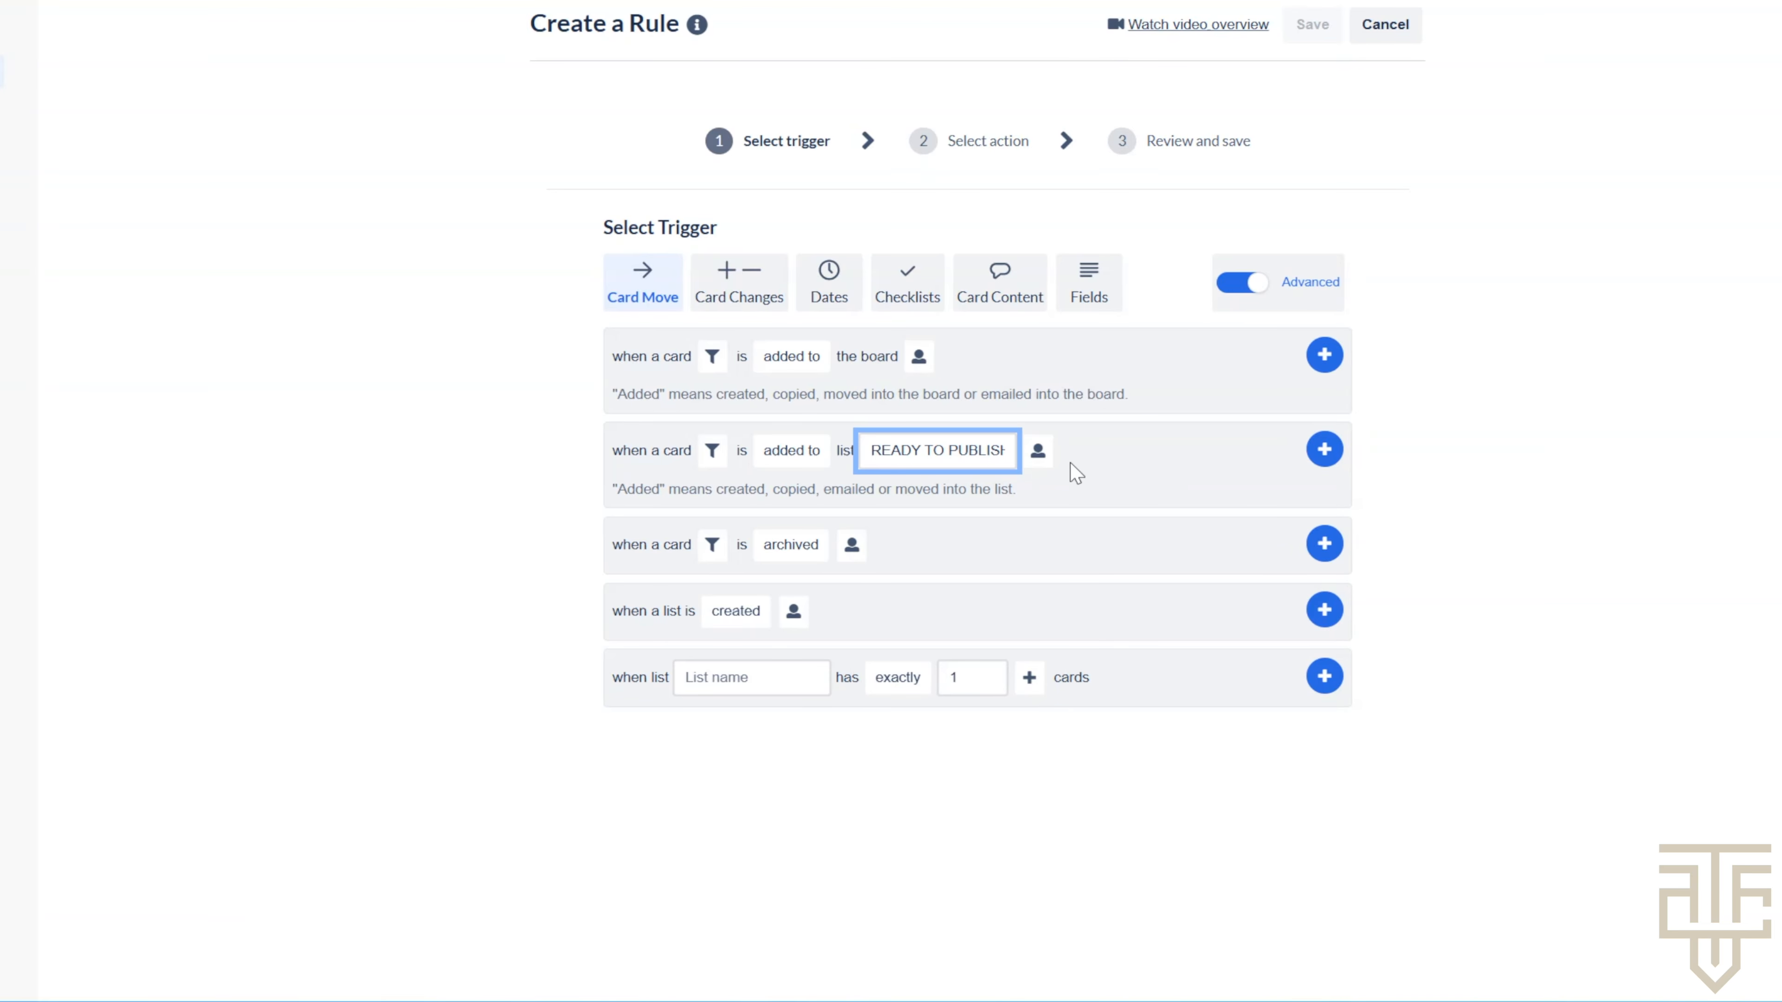
left_click(1038, 450)
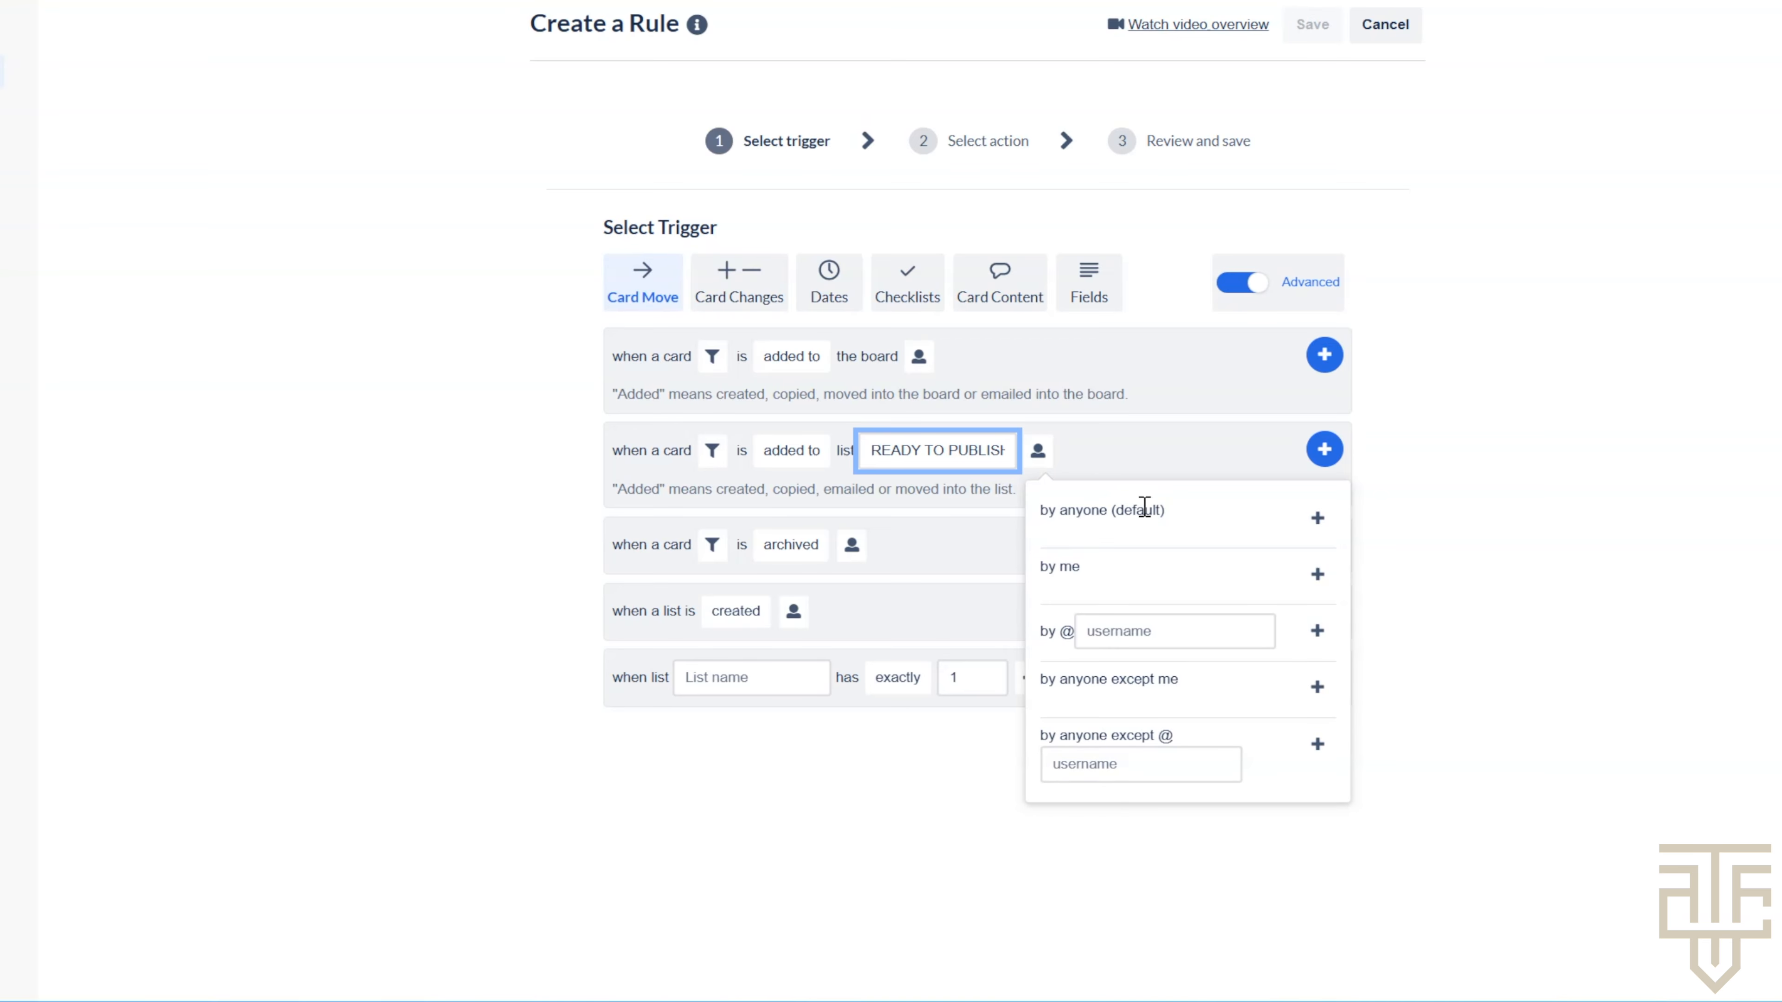
left_click(1318, 517)
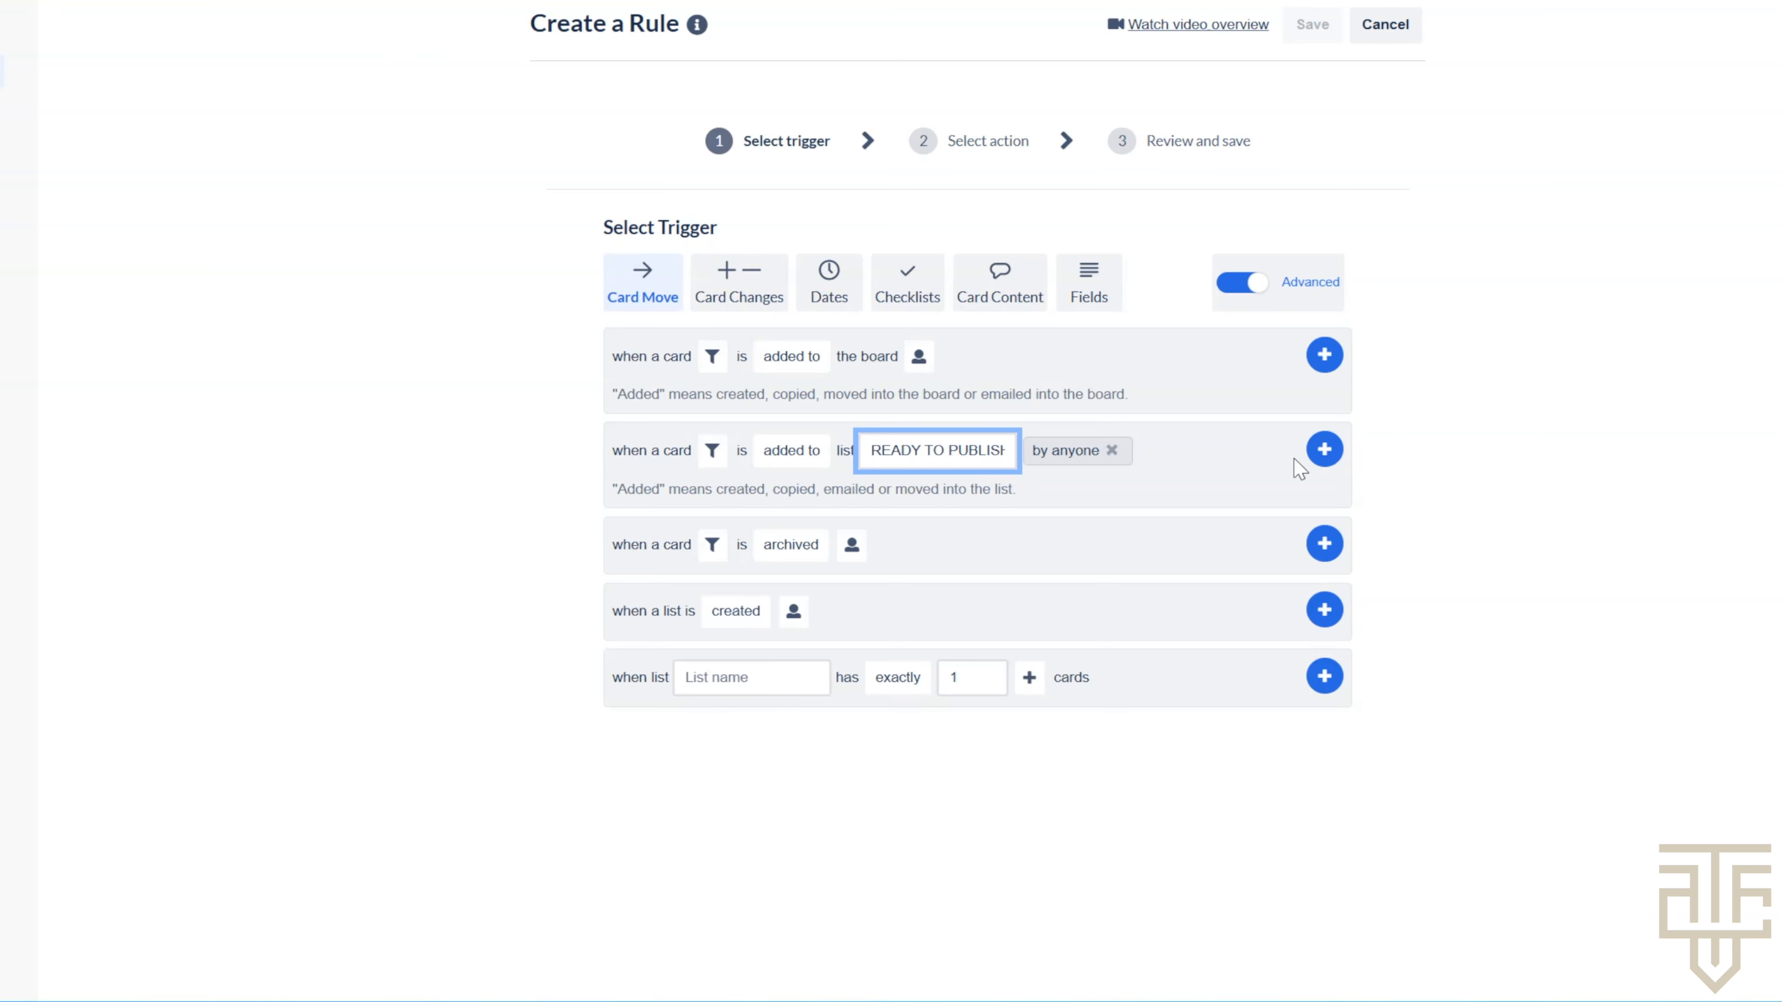
left_click(1324, 449)
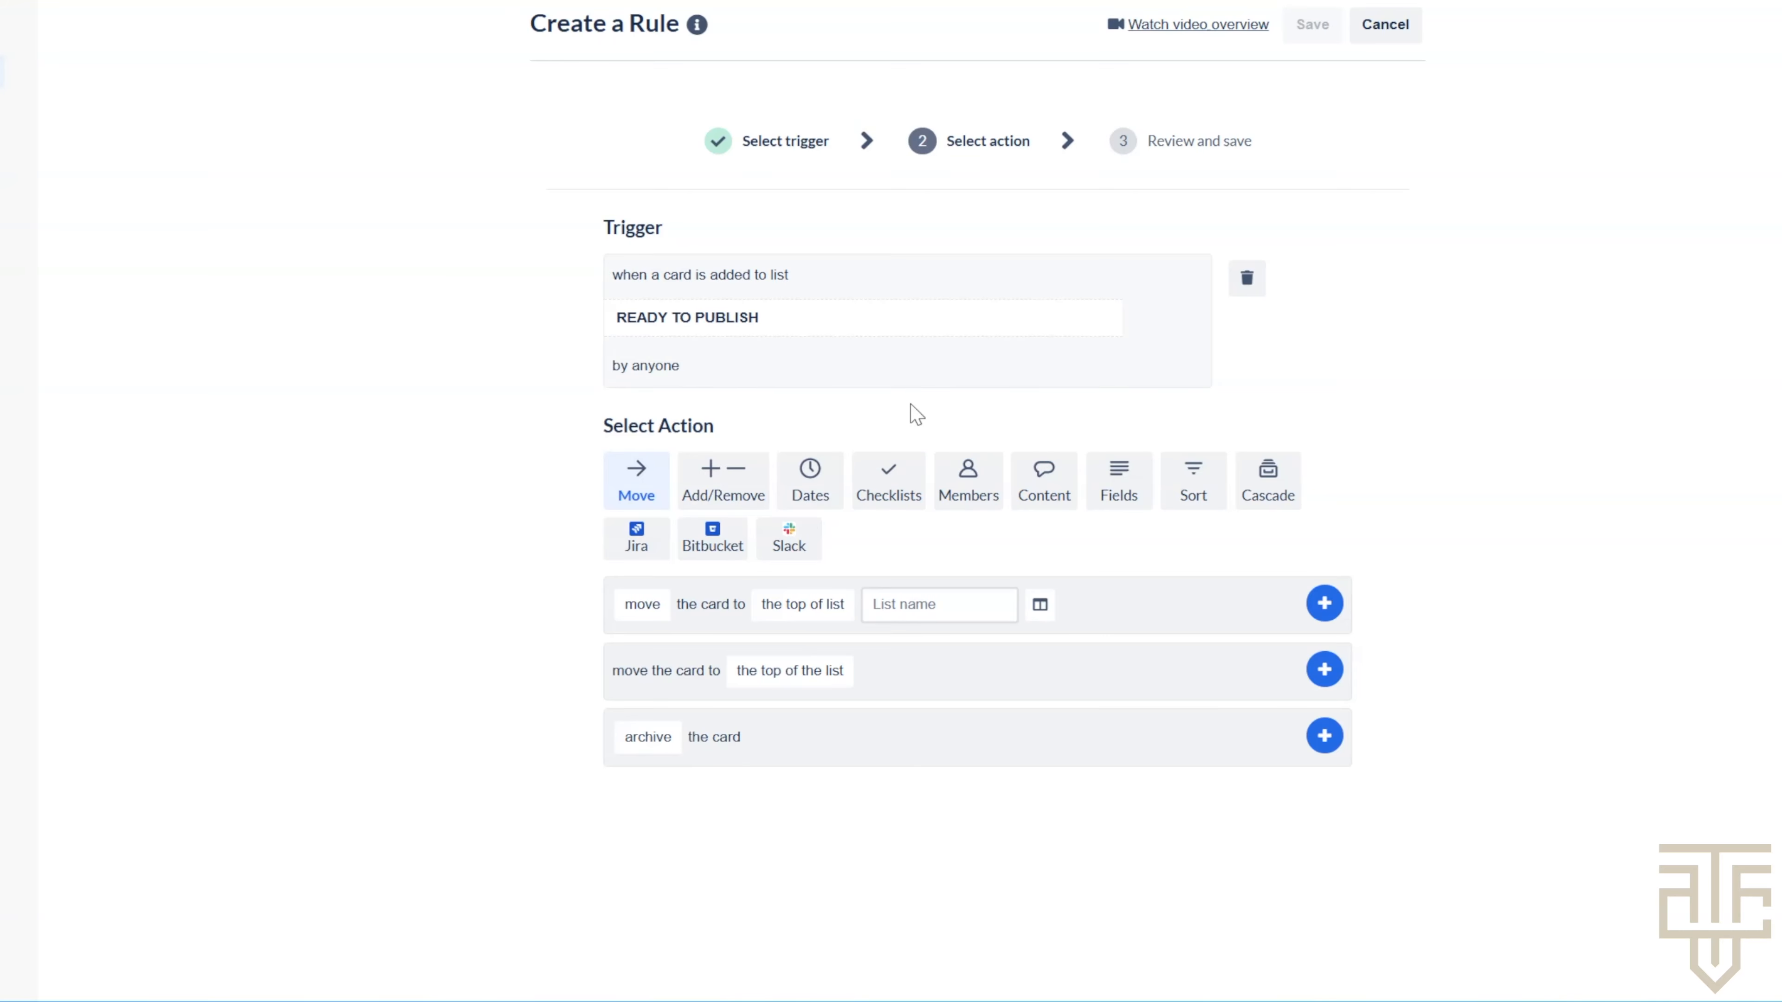
- Add an action to the rule that adds the "Post Upload Video Checklist" checklist to the card
left_click(888, 481)
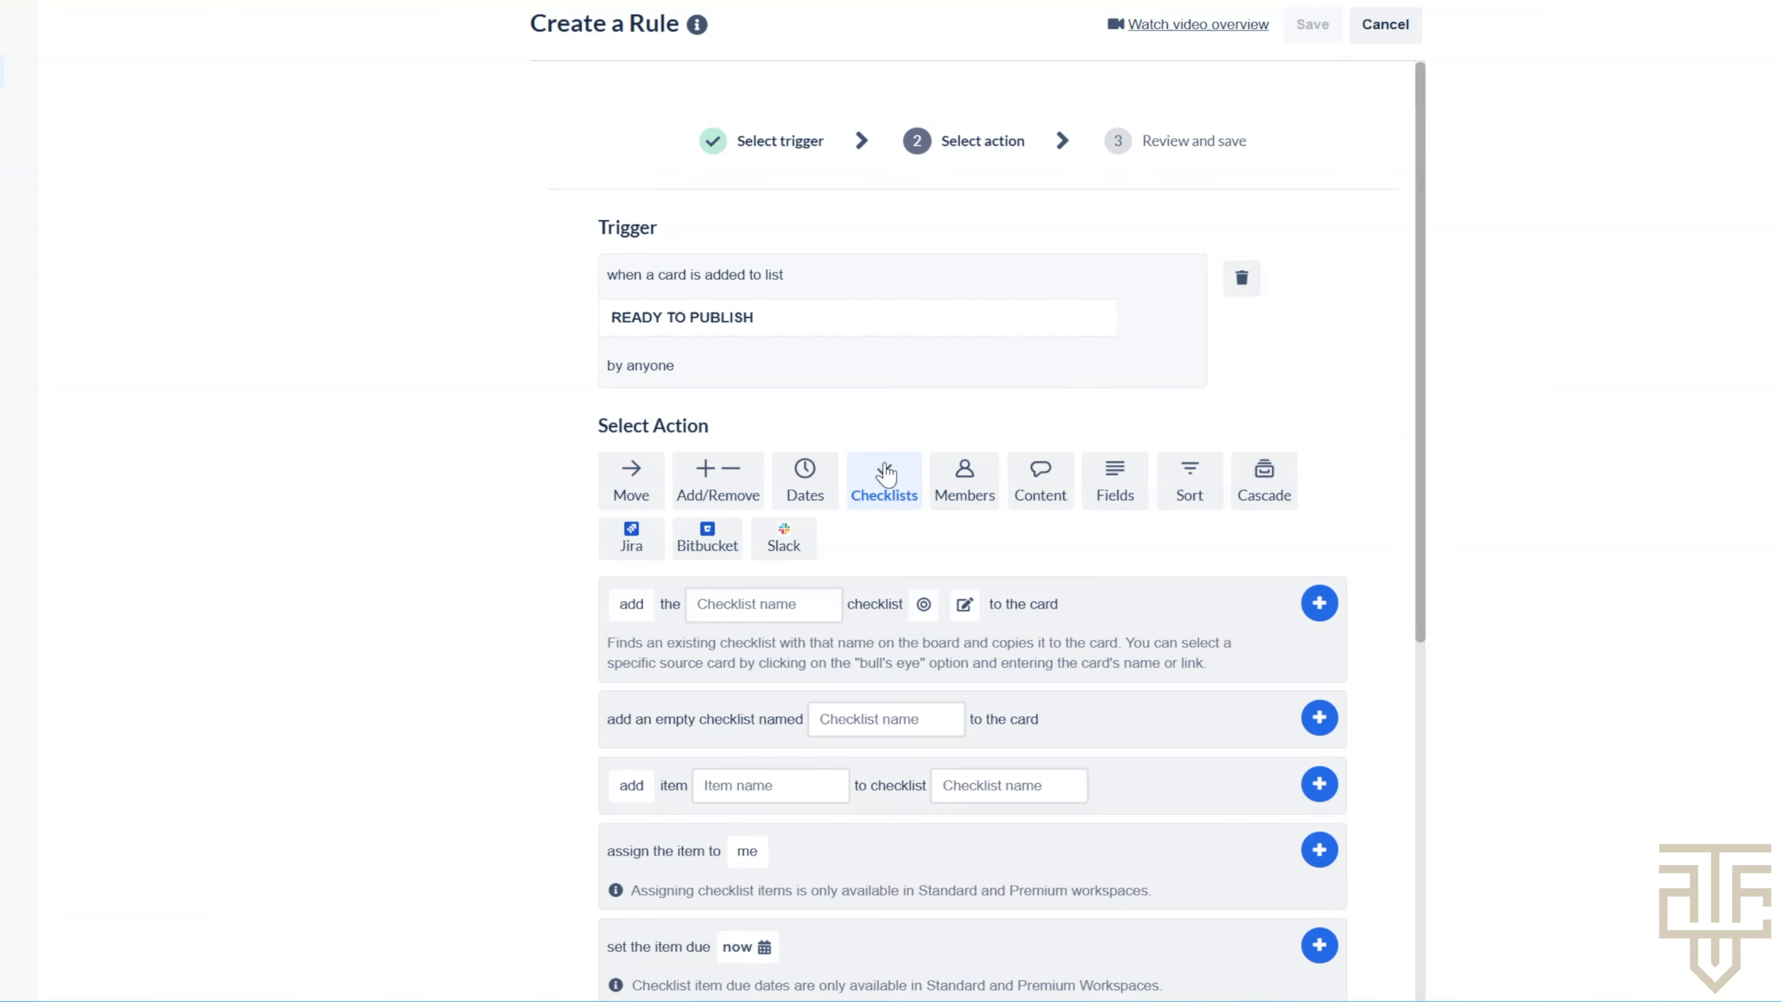
scroll(873, 533, "down", 2)
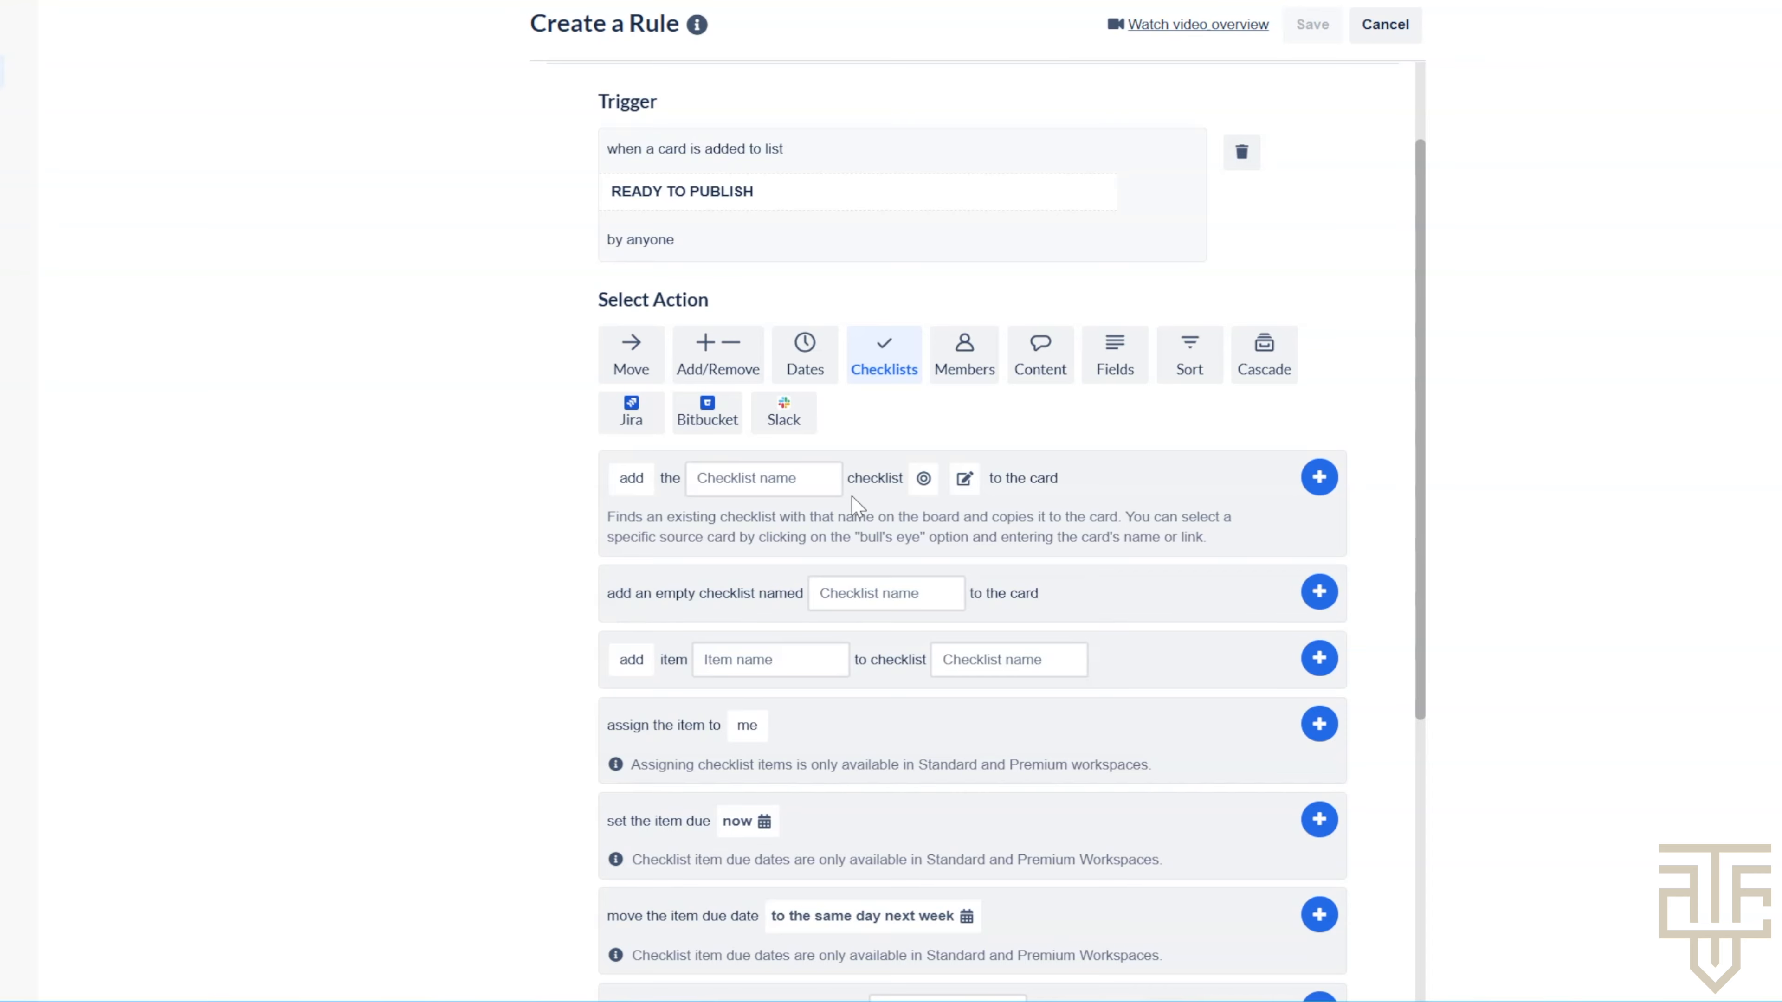
left_click(749, 484)
type("Pos")
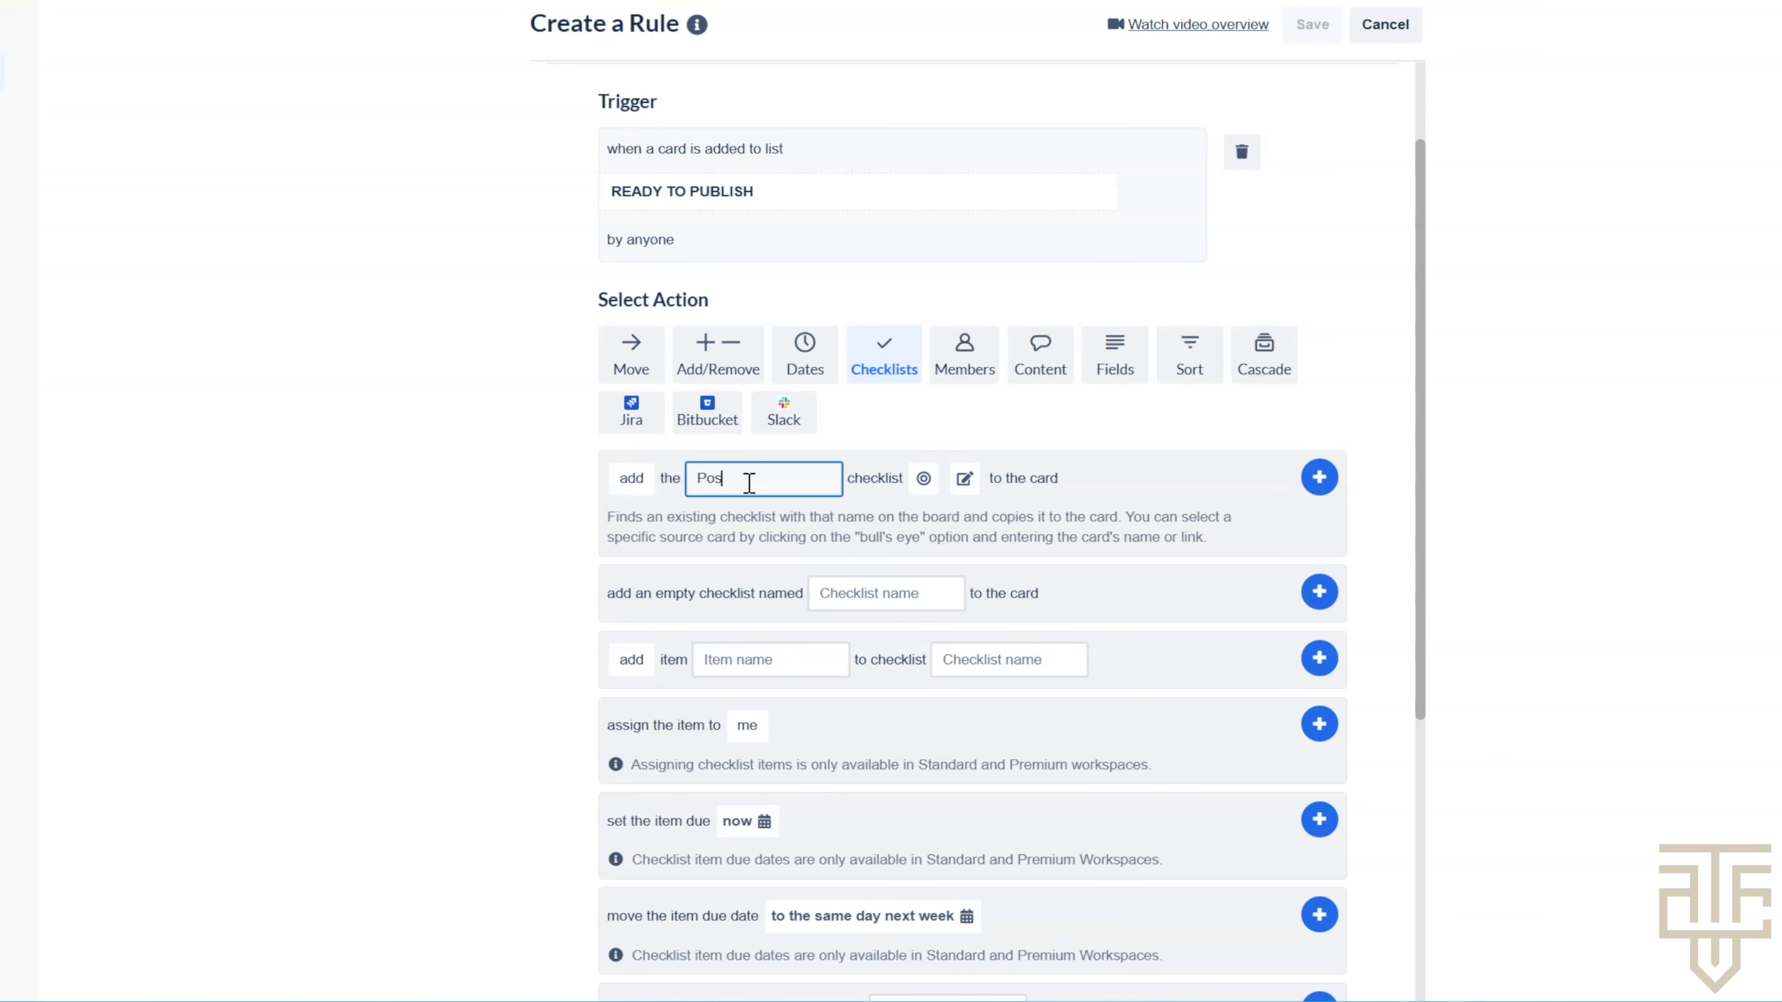
type("t Upload Video Checklist")
left_click(1319, 478)
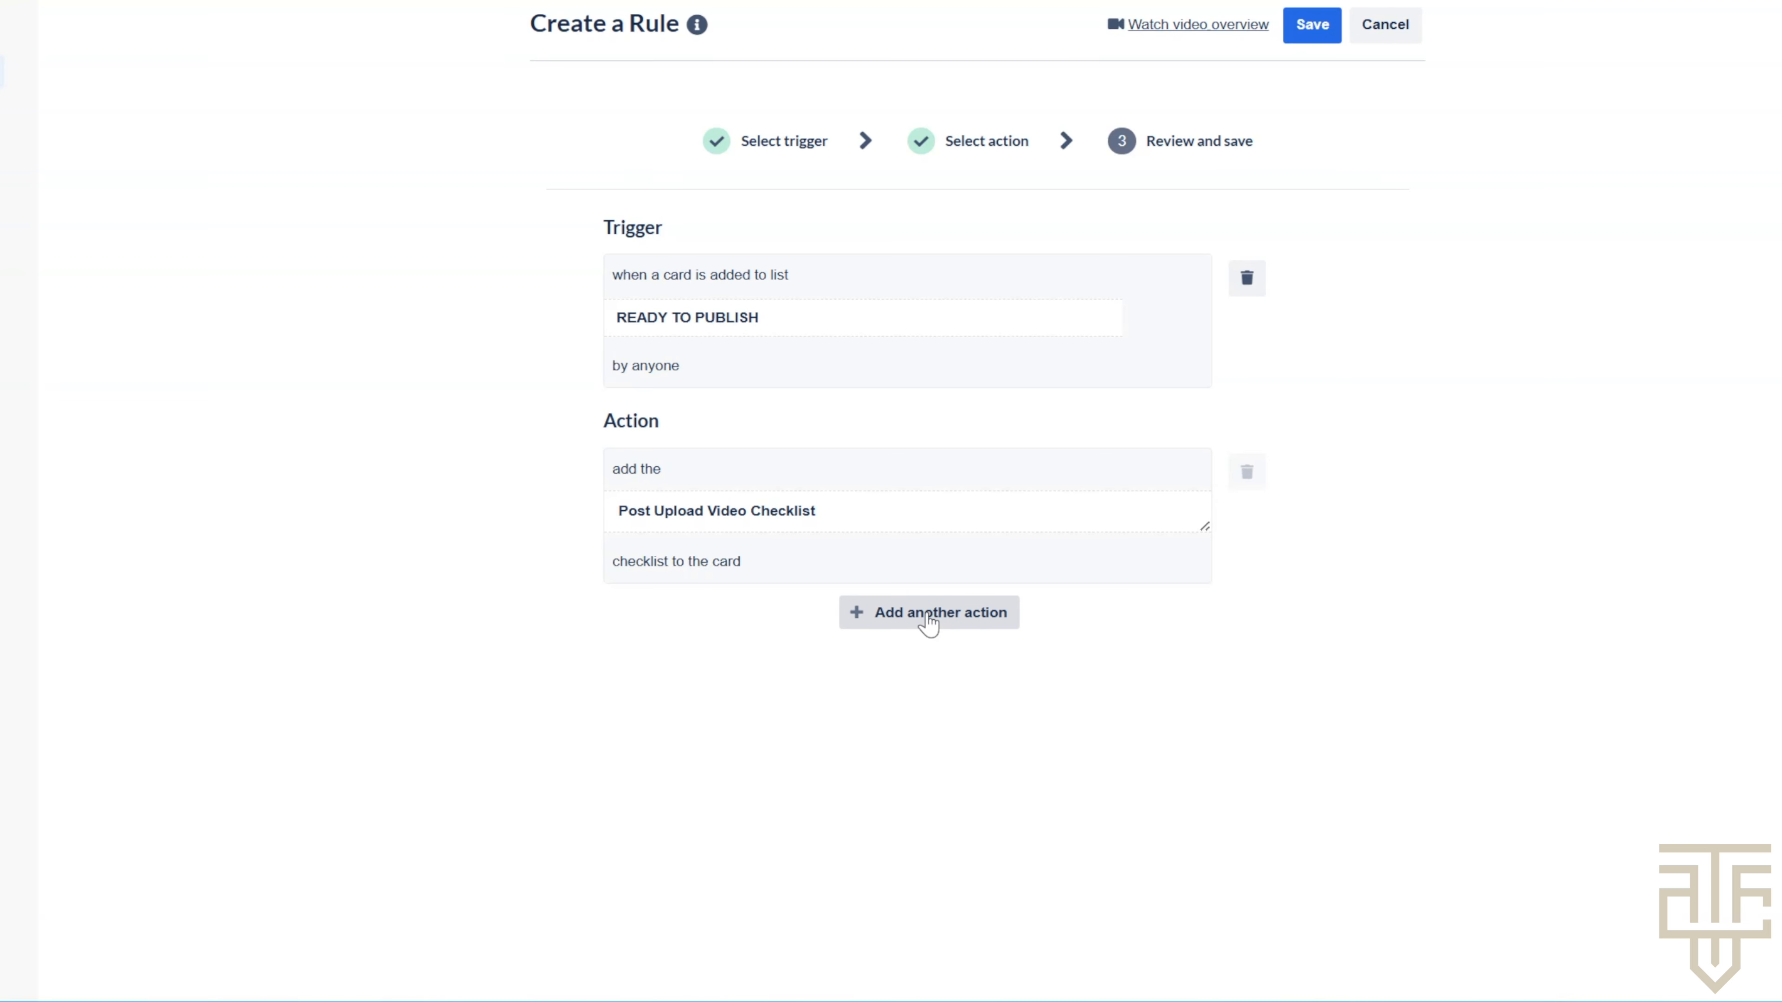
- Add a second action to the rule that adds the board member by username to the card
left_click(931, 624)
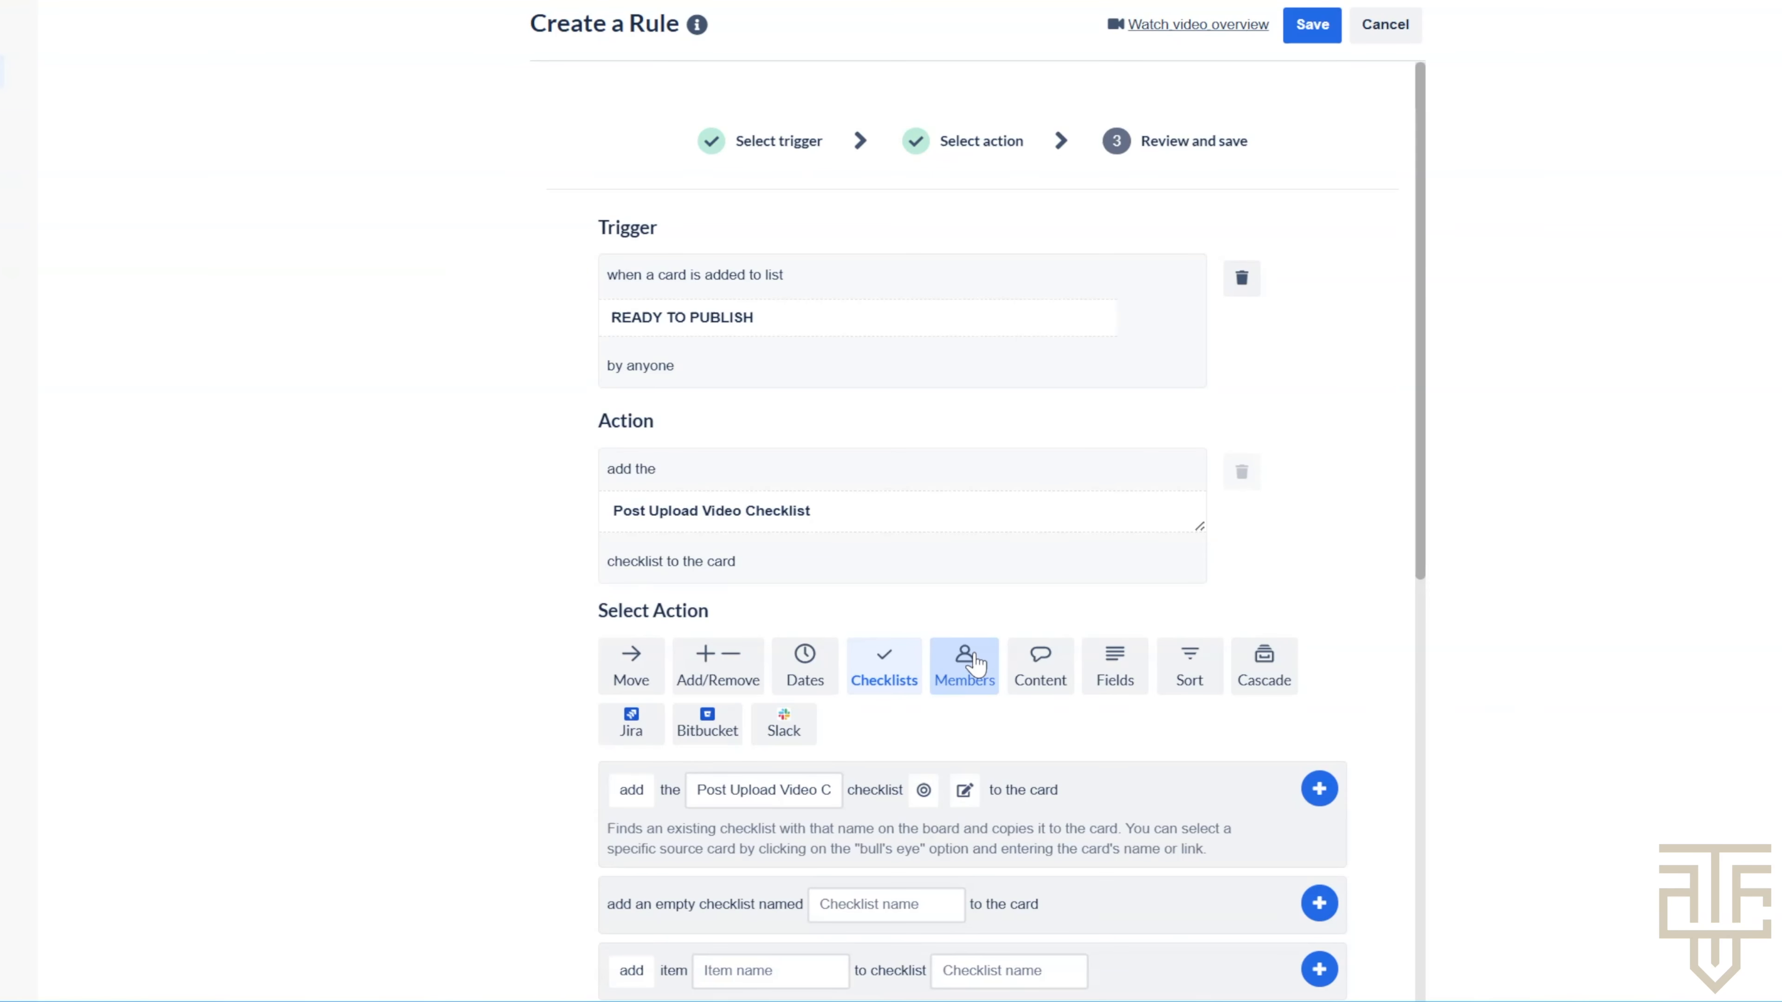
left_click(975, 676)
scroll(955, 626, "down", 2)
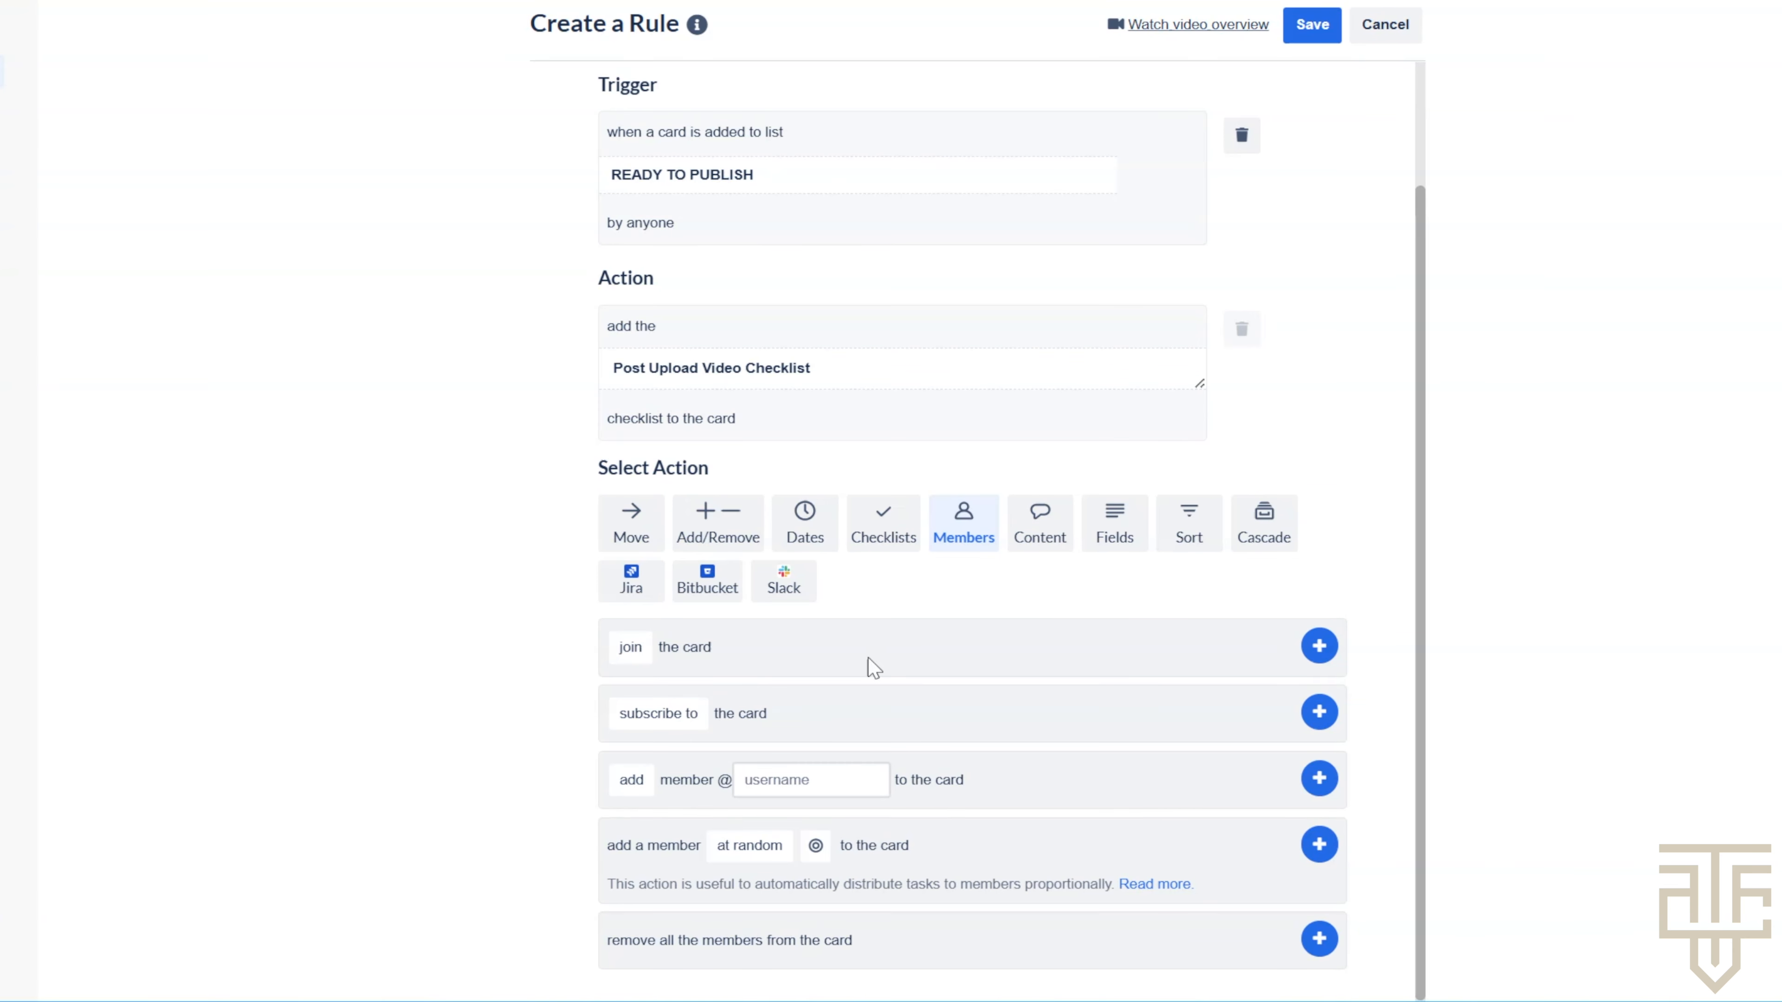
left_click(637, 780)
left_click(796, 780)
left_click(795, 779)
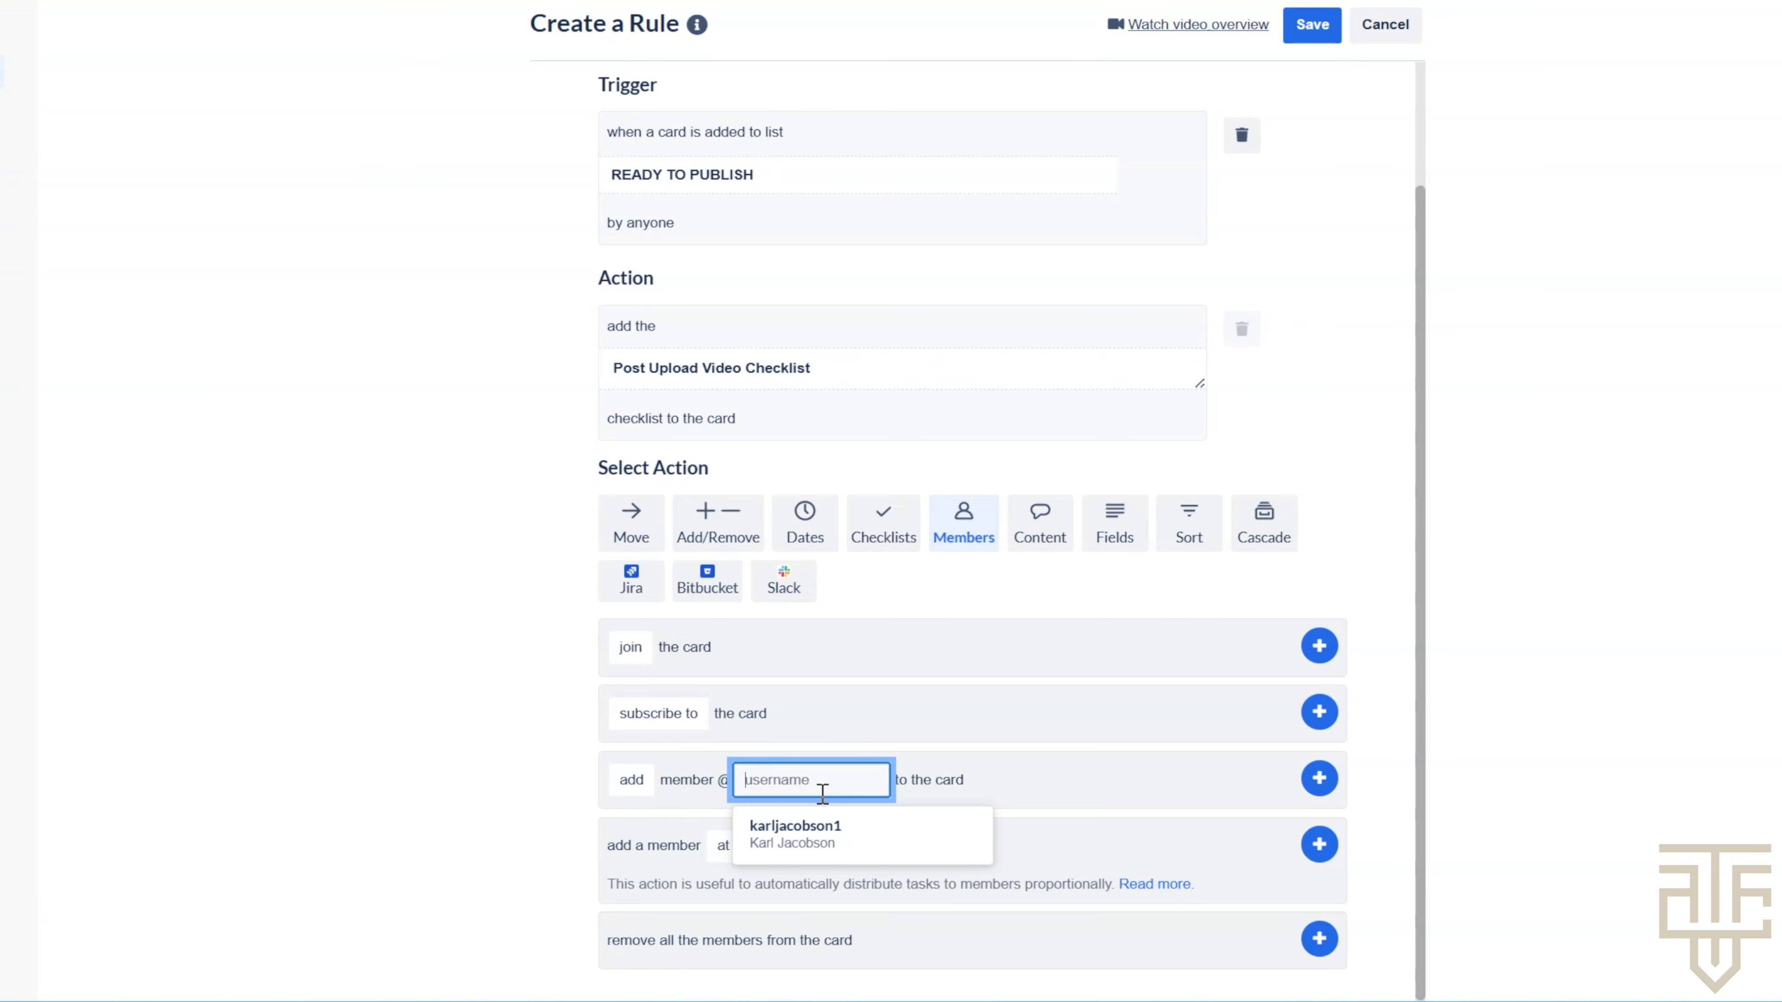
left_click(863, 835)
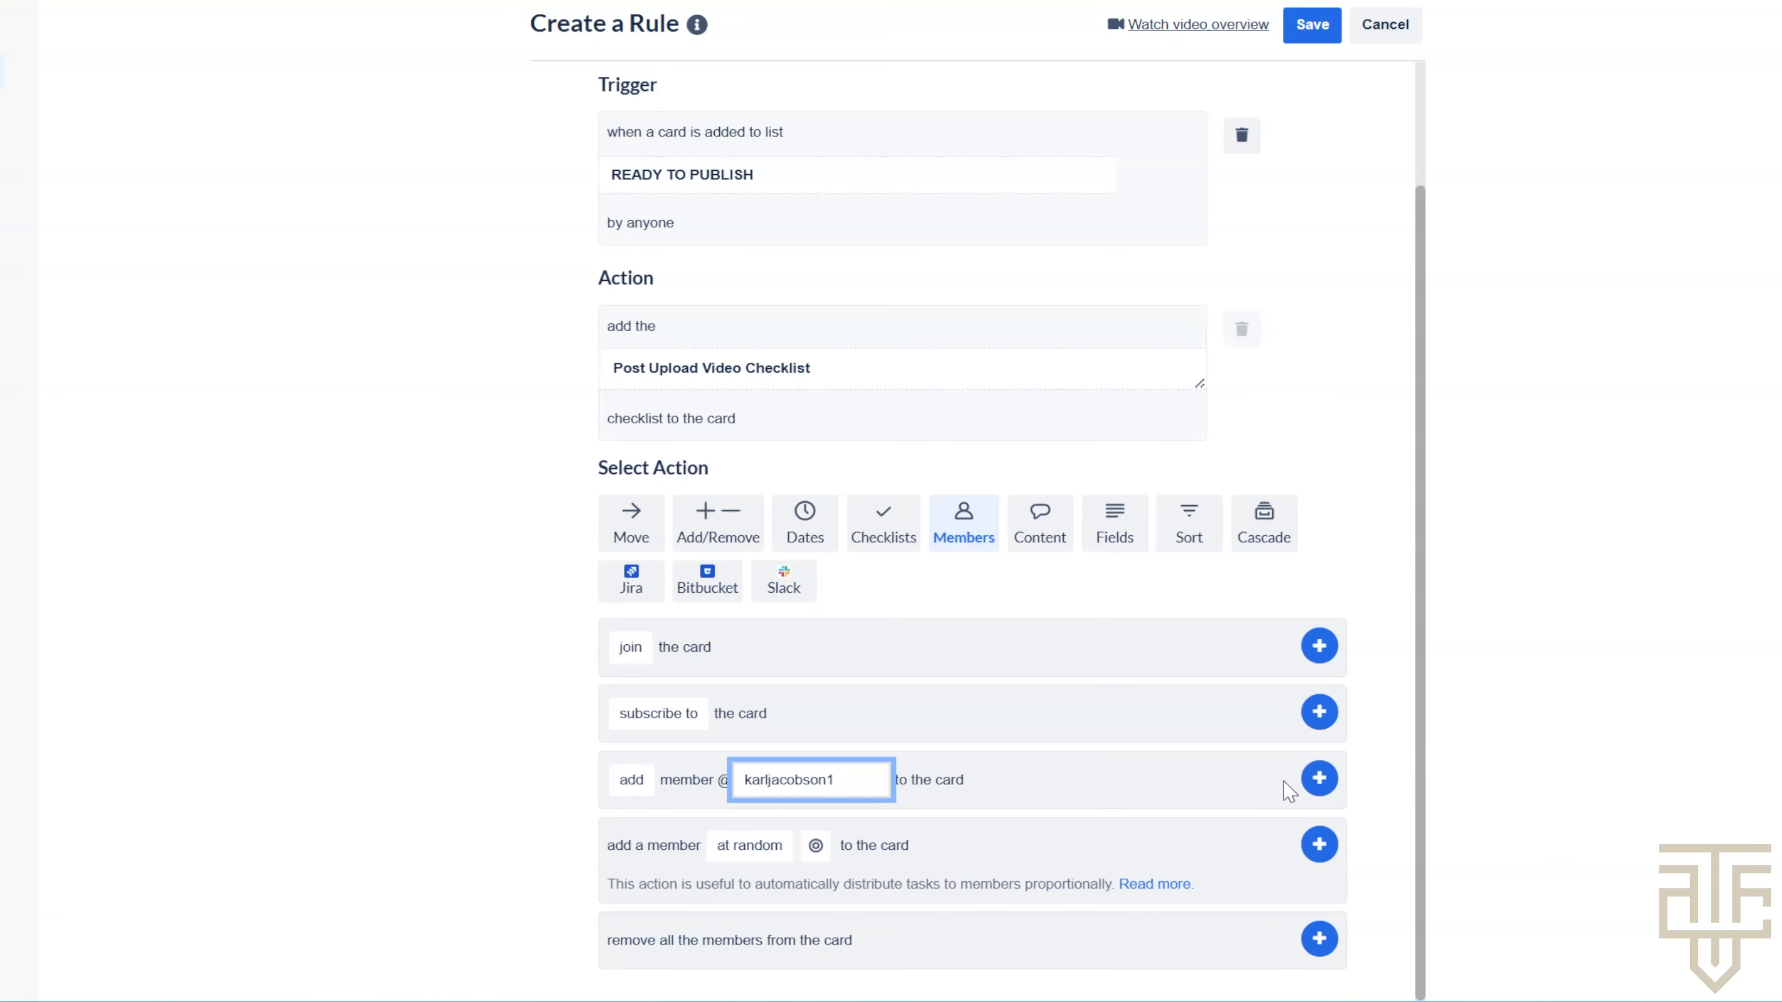
left_click(1317, 778)
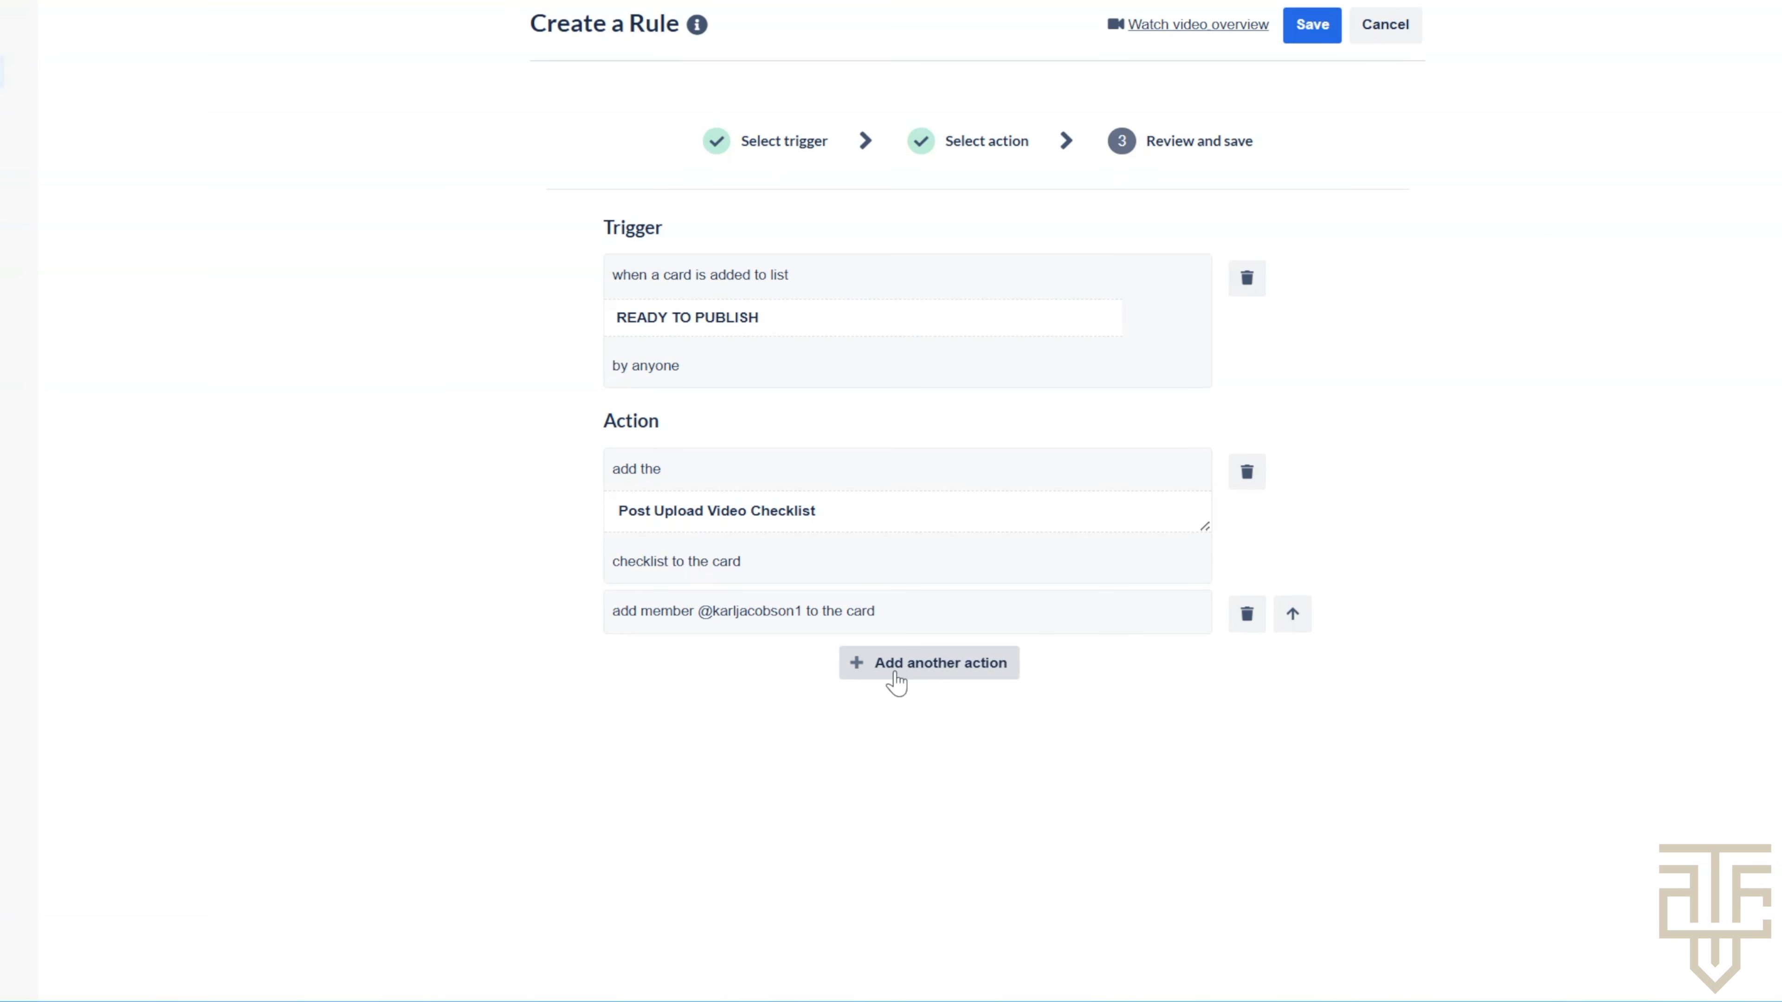
- Add an action posting a comment that mentions the teammate with "The video is ready for editing", save the rule and return to the board
left_click(948, 673)
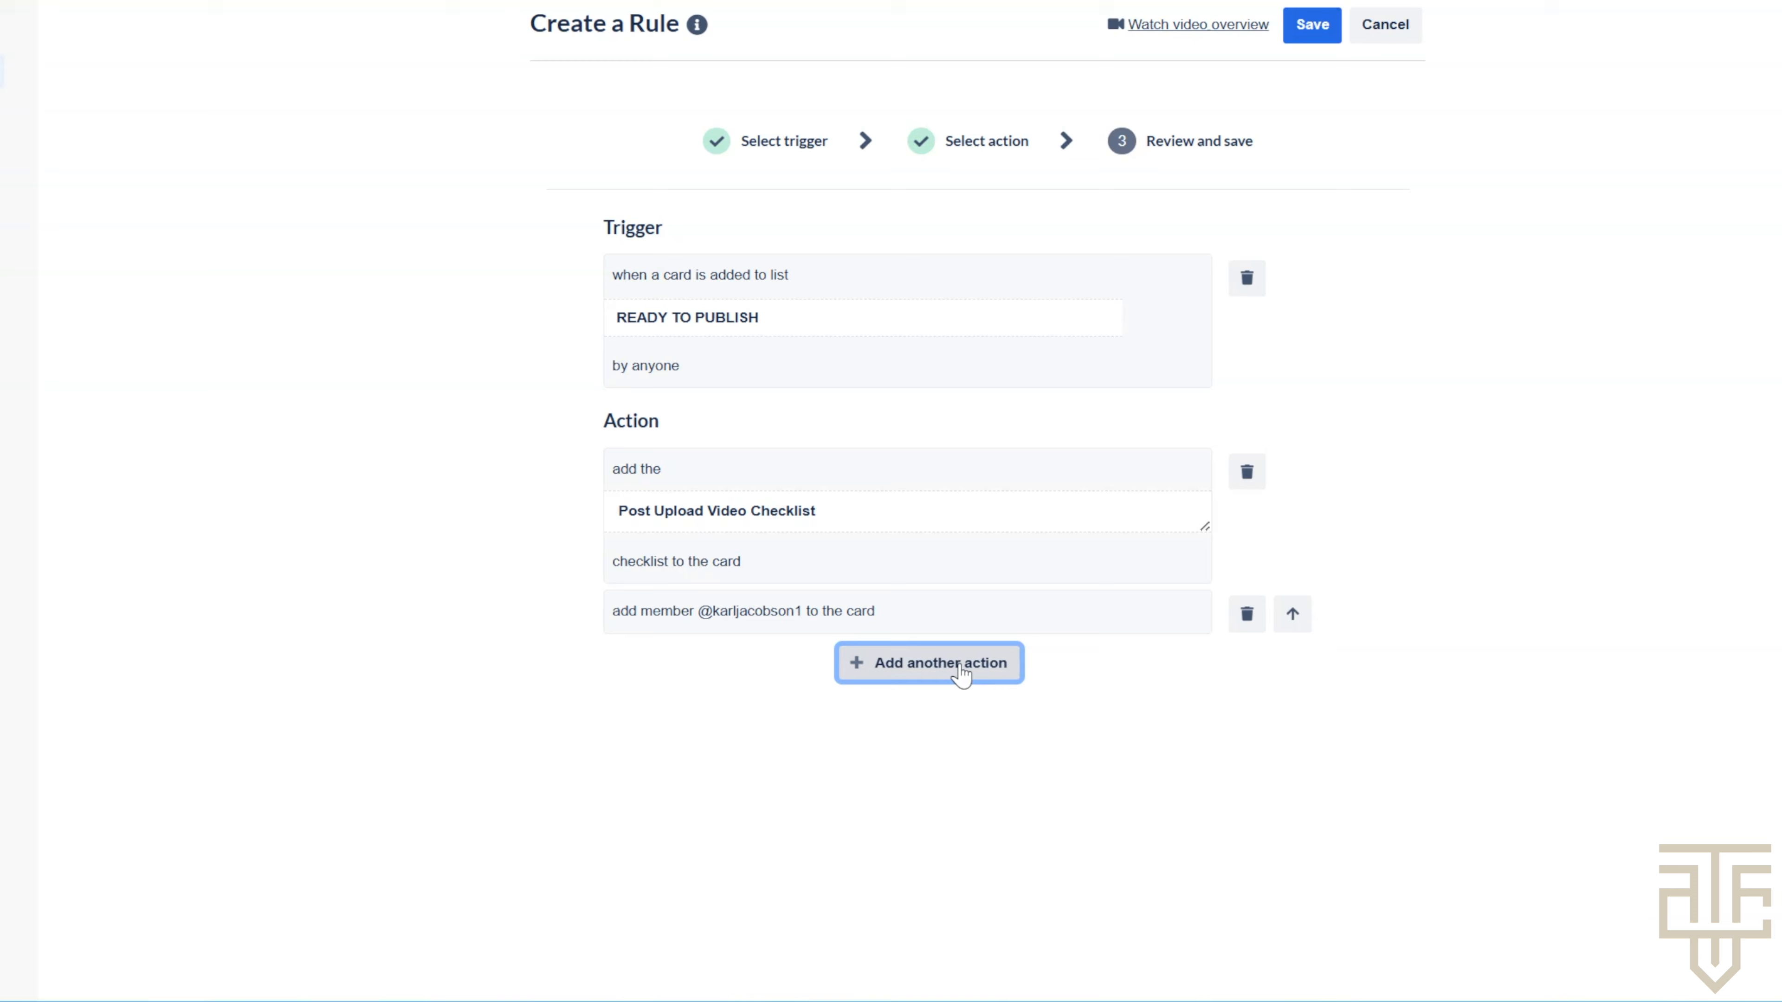
left_click(985, 675)
scroll(1008, 697, "down", 2)
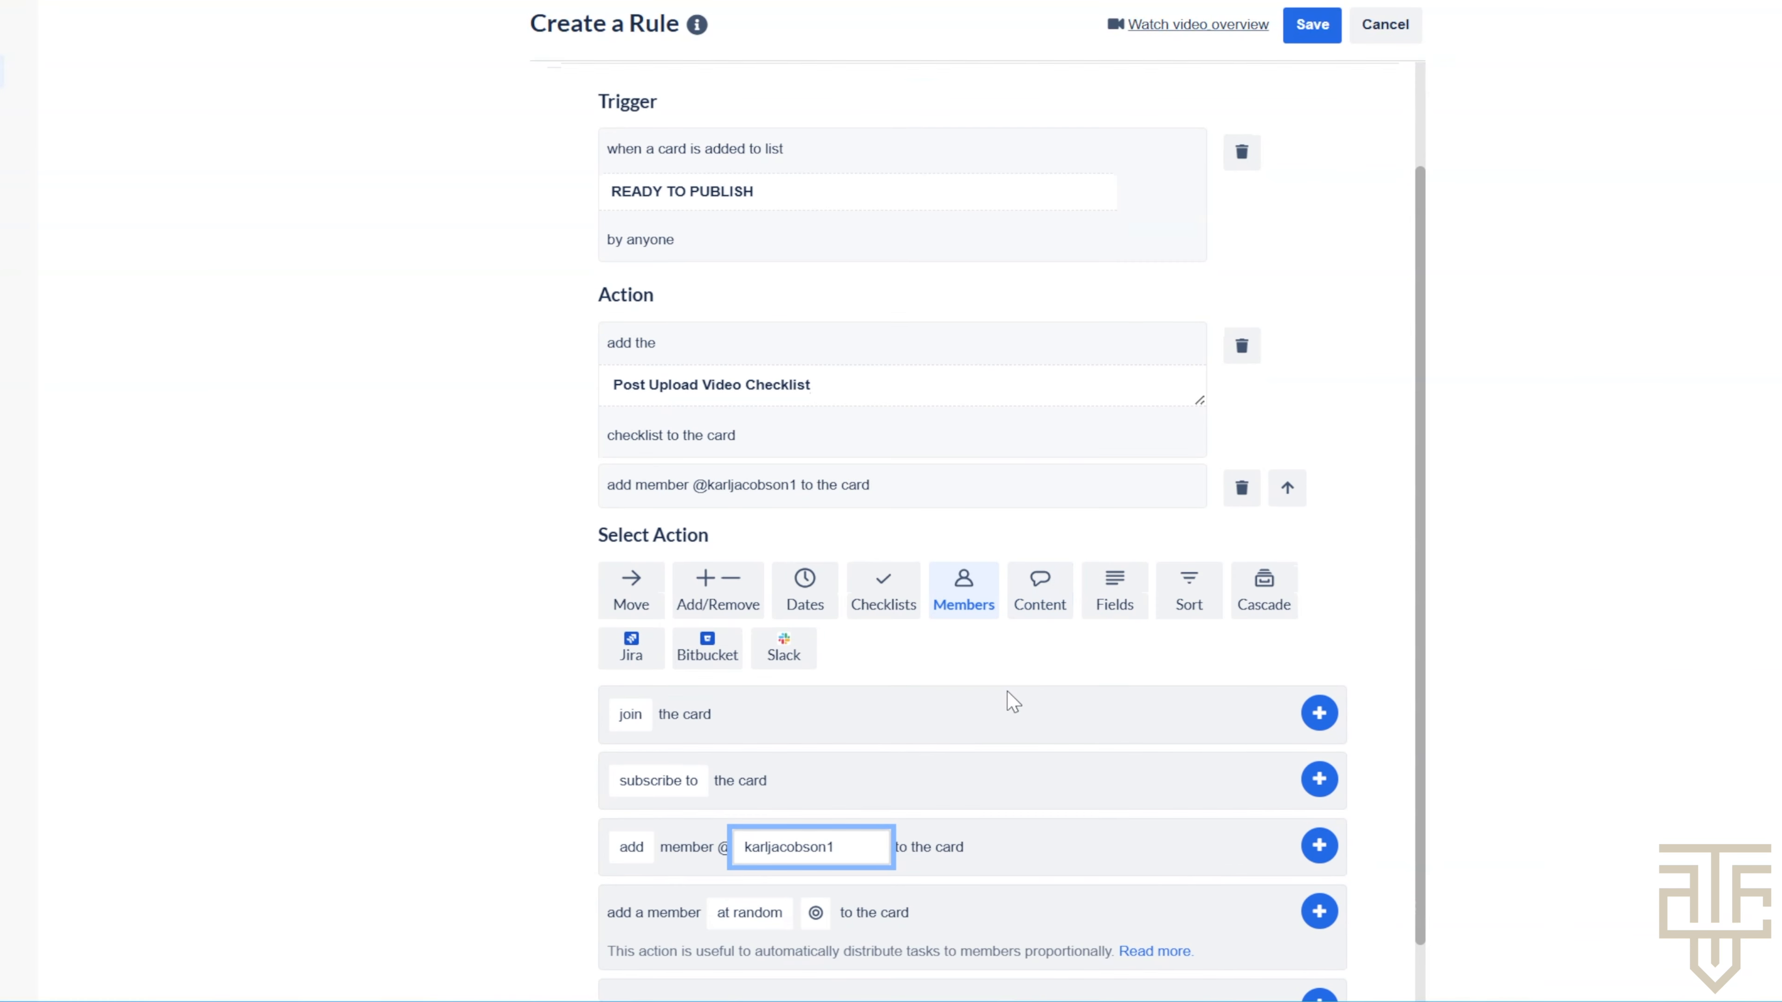
left_click(1043, 608)
scroll(1012, 653, "down", 4)
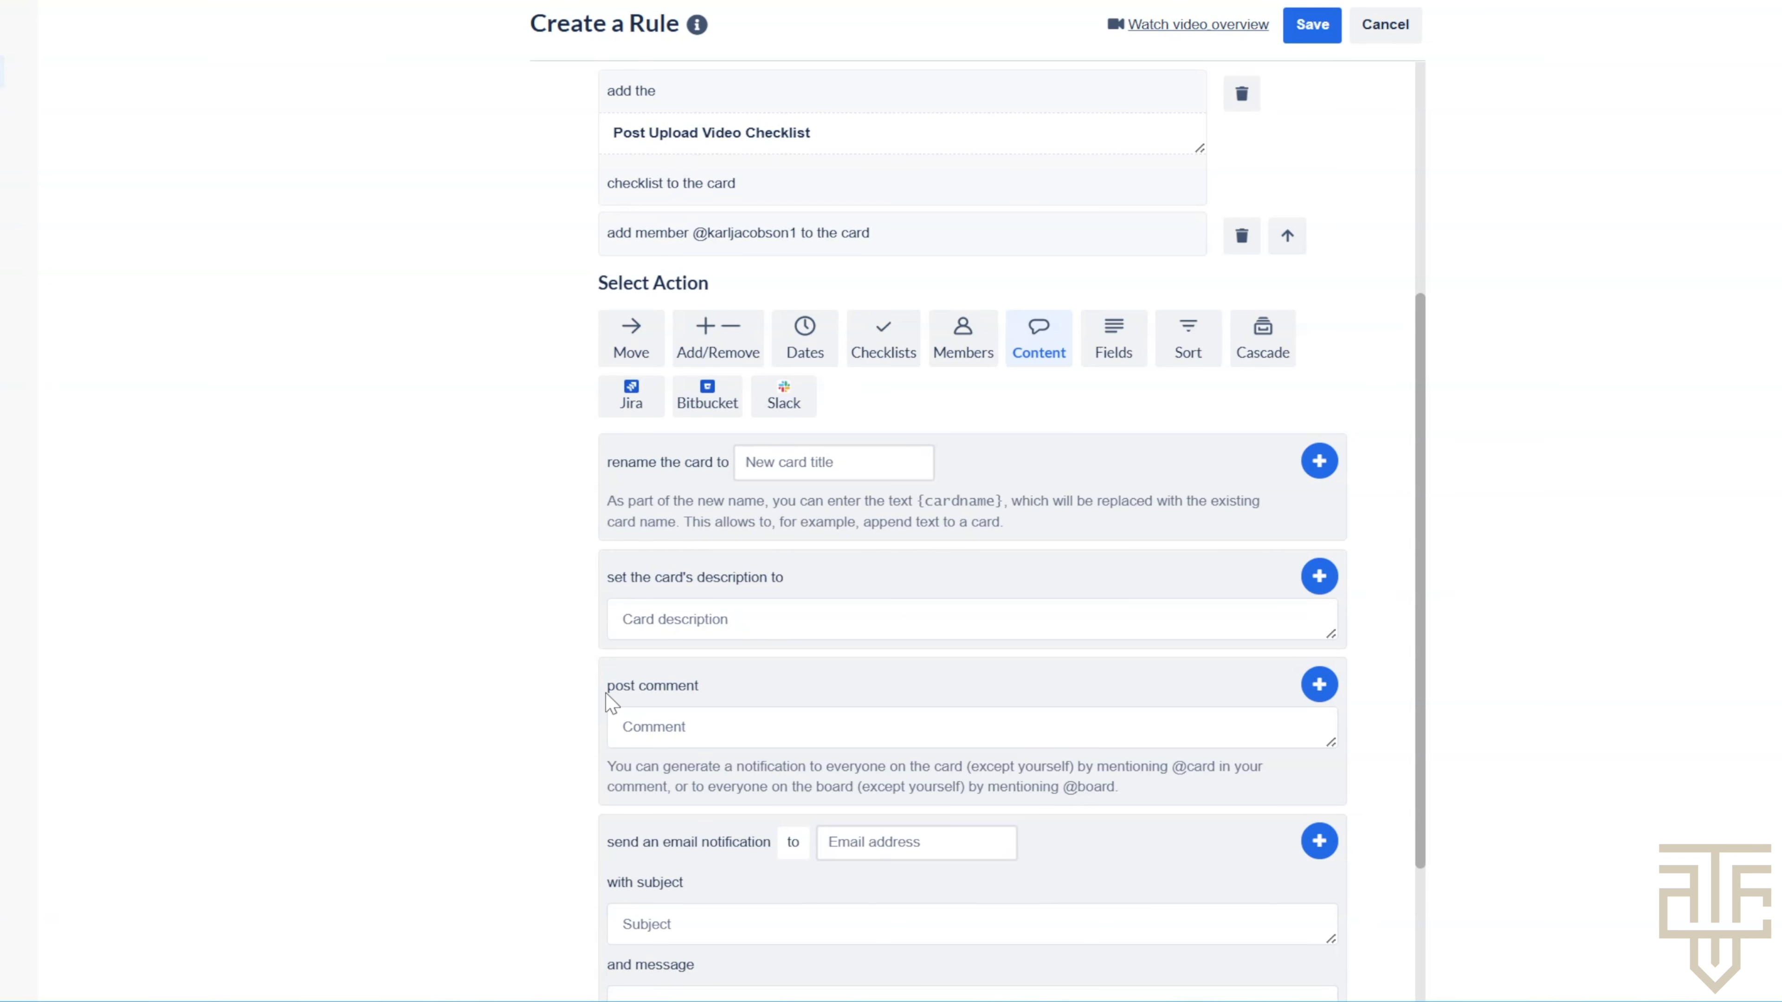
left_click(684, 734)
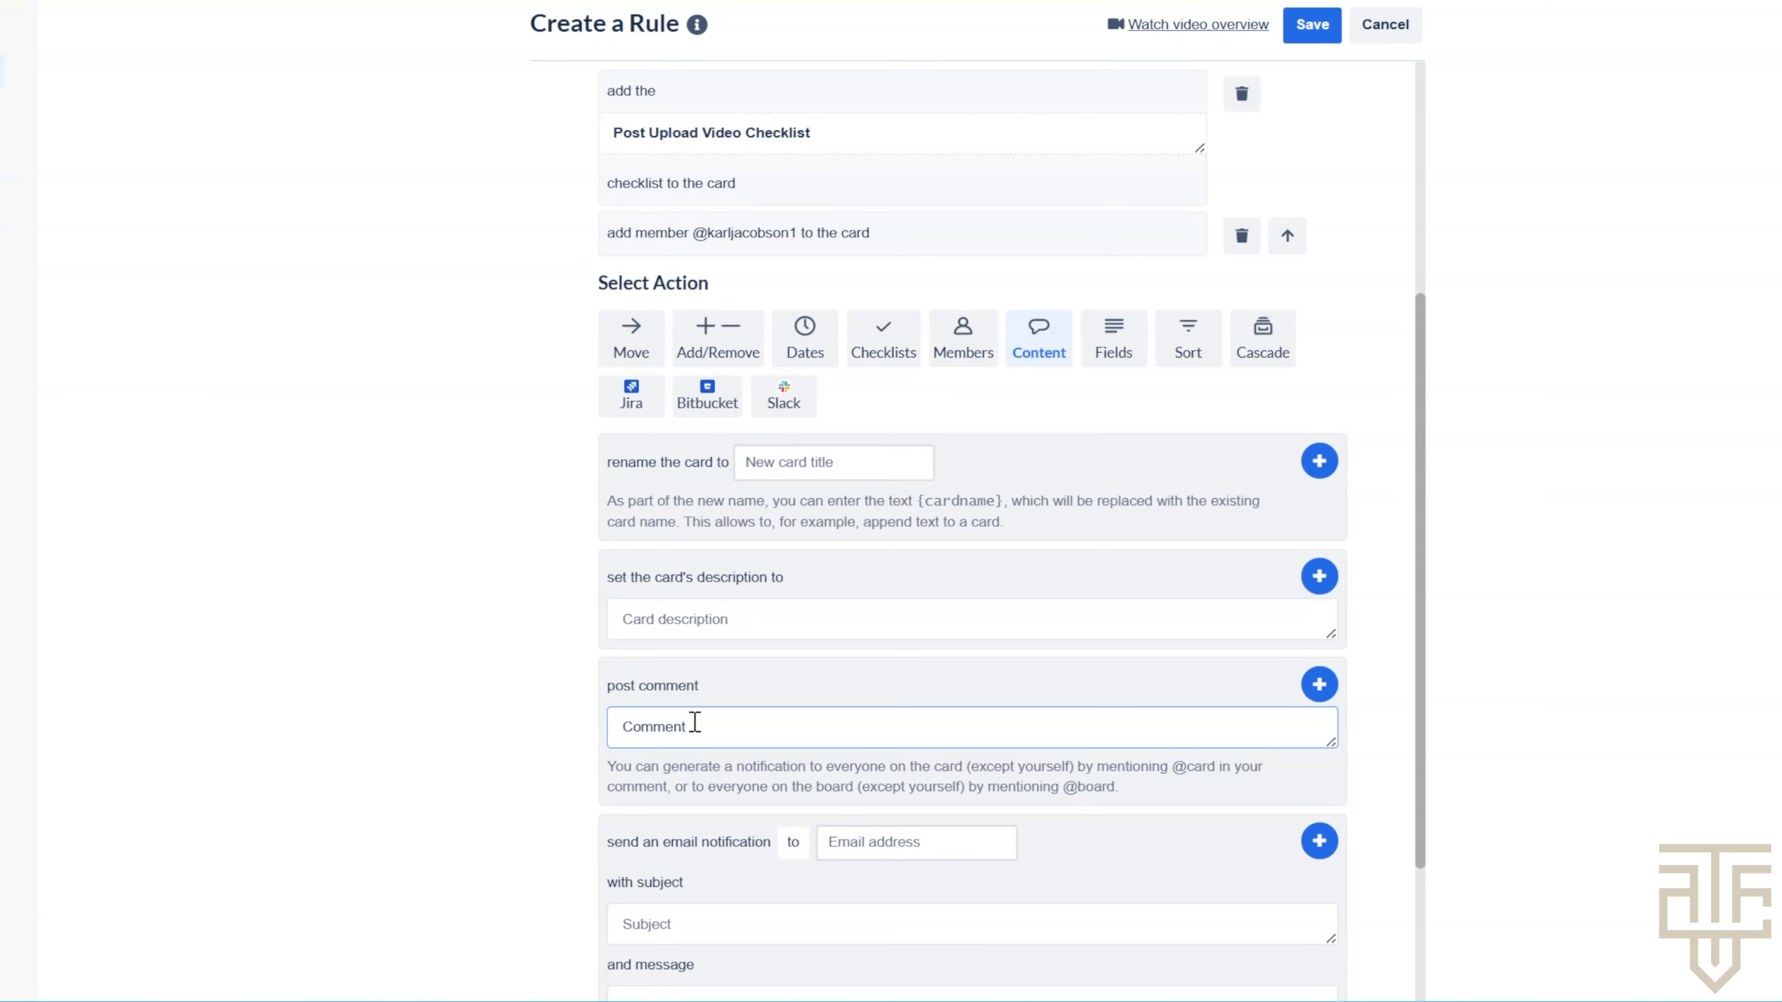
type("@Steve The video is ready for editing")
left_click(1317, 688)
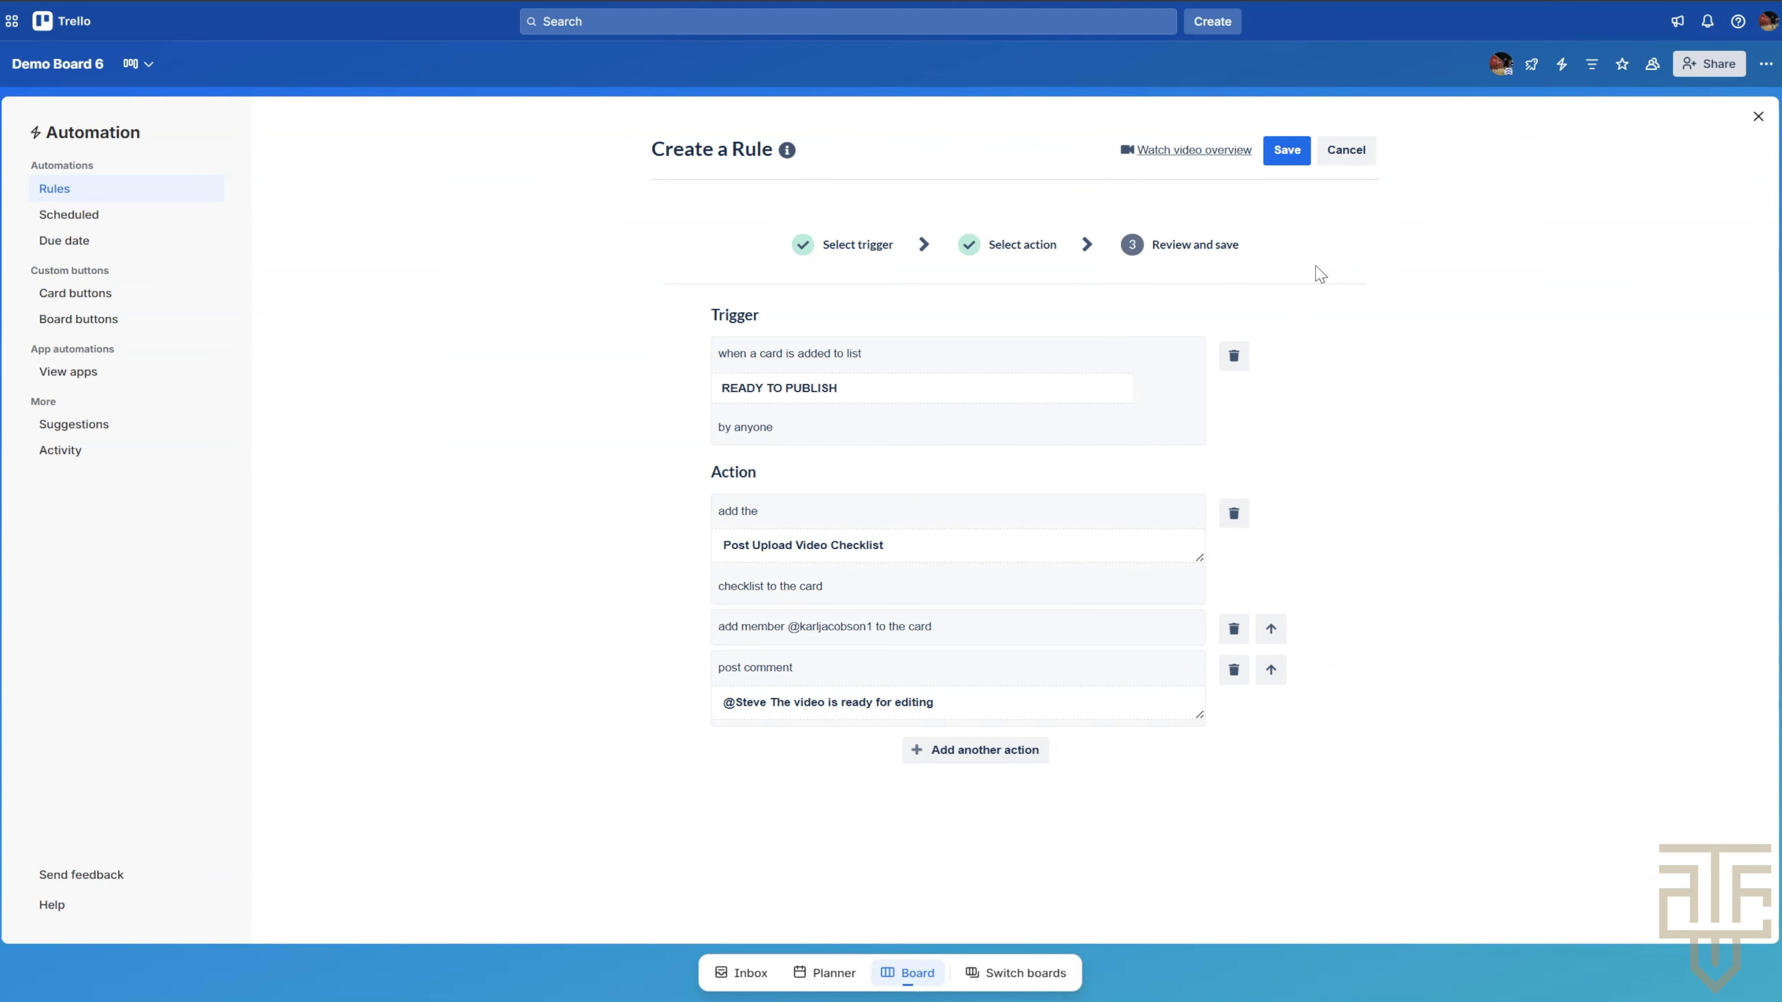
left_click(1284, 155)
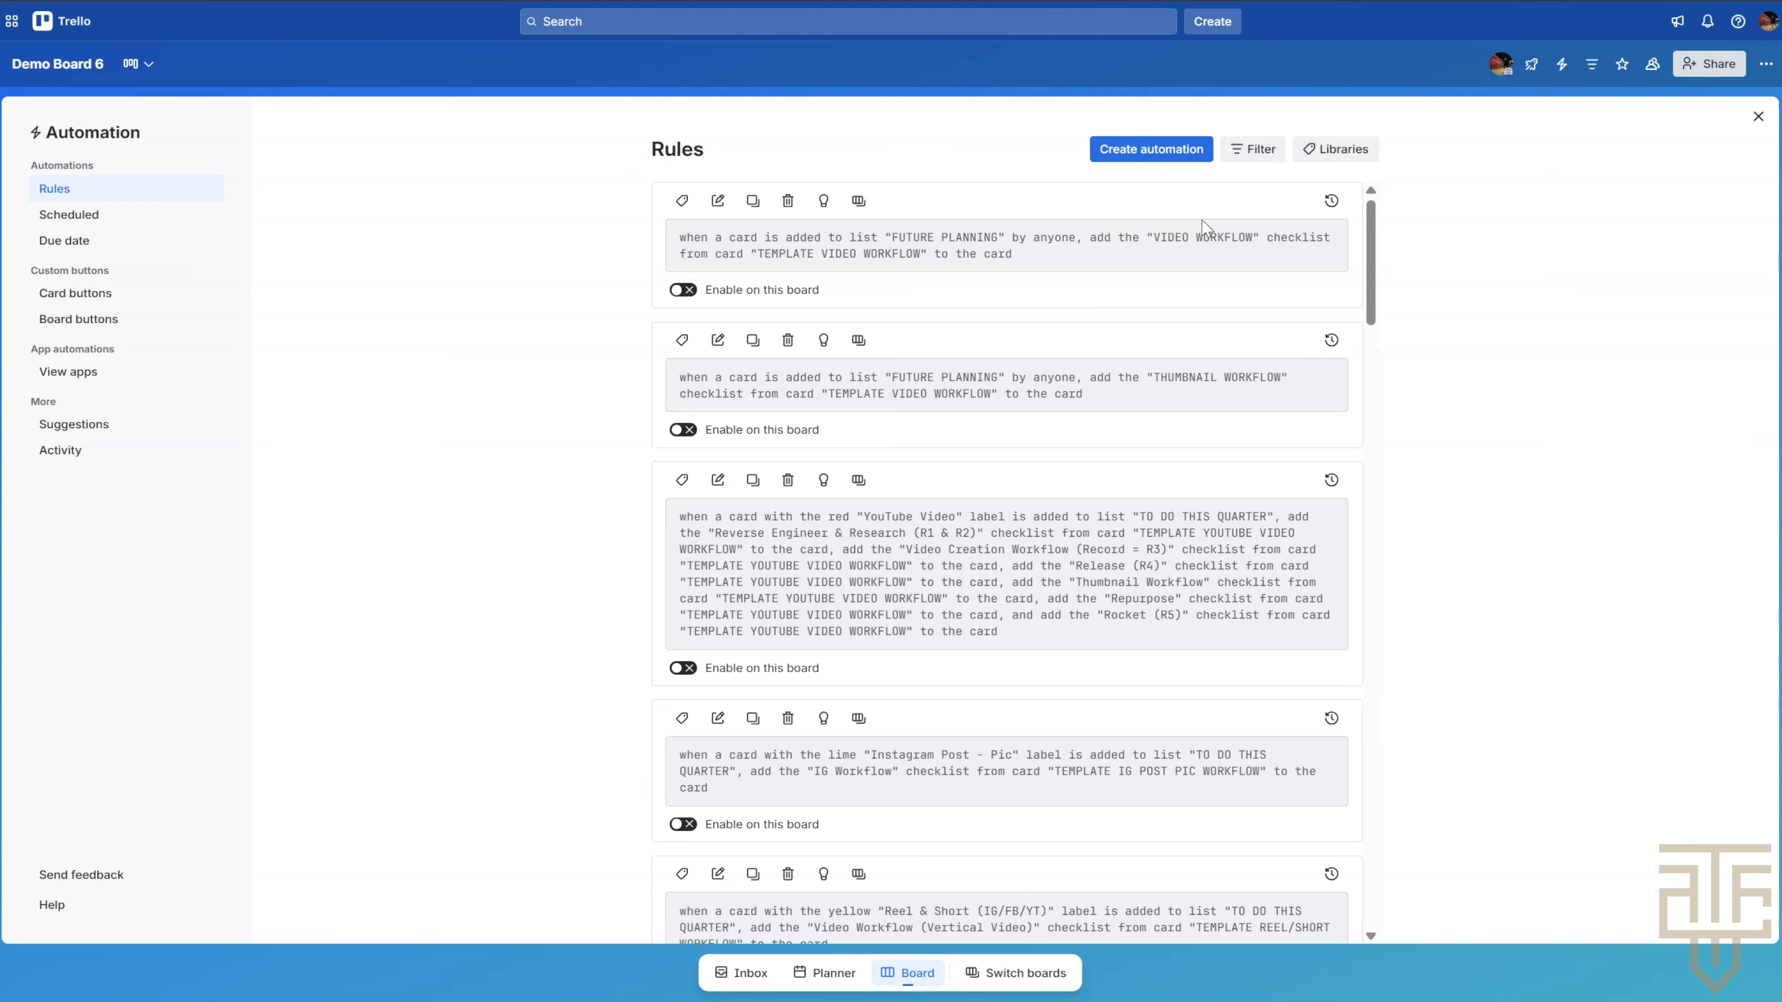
left_click(1758, 116)
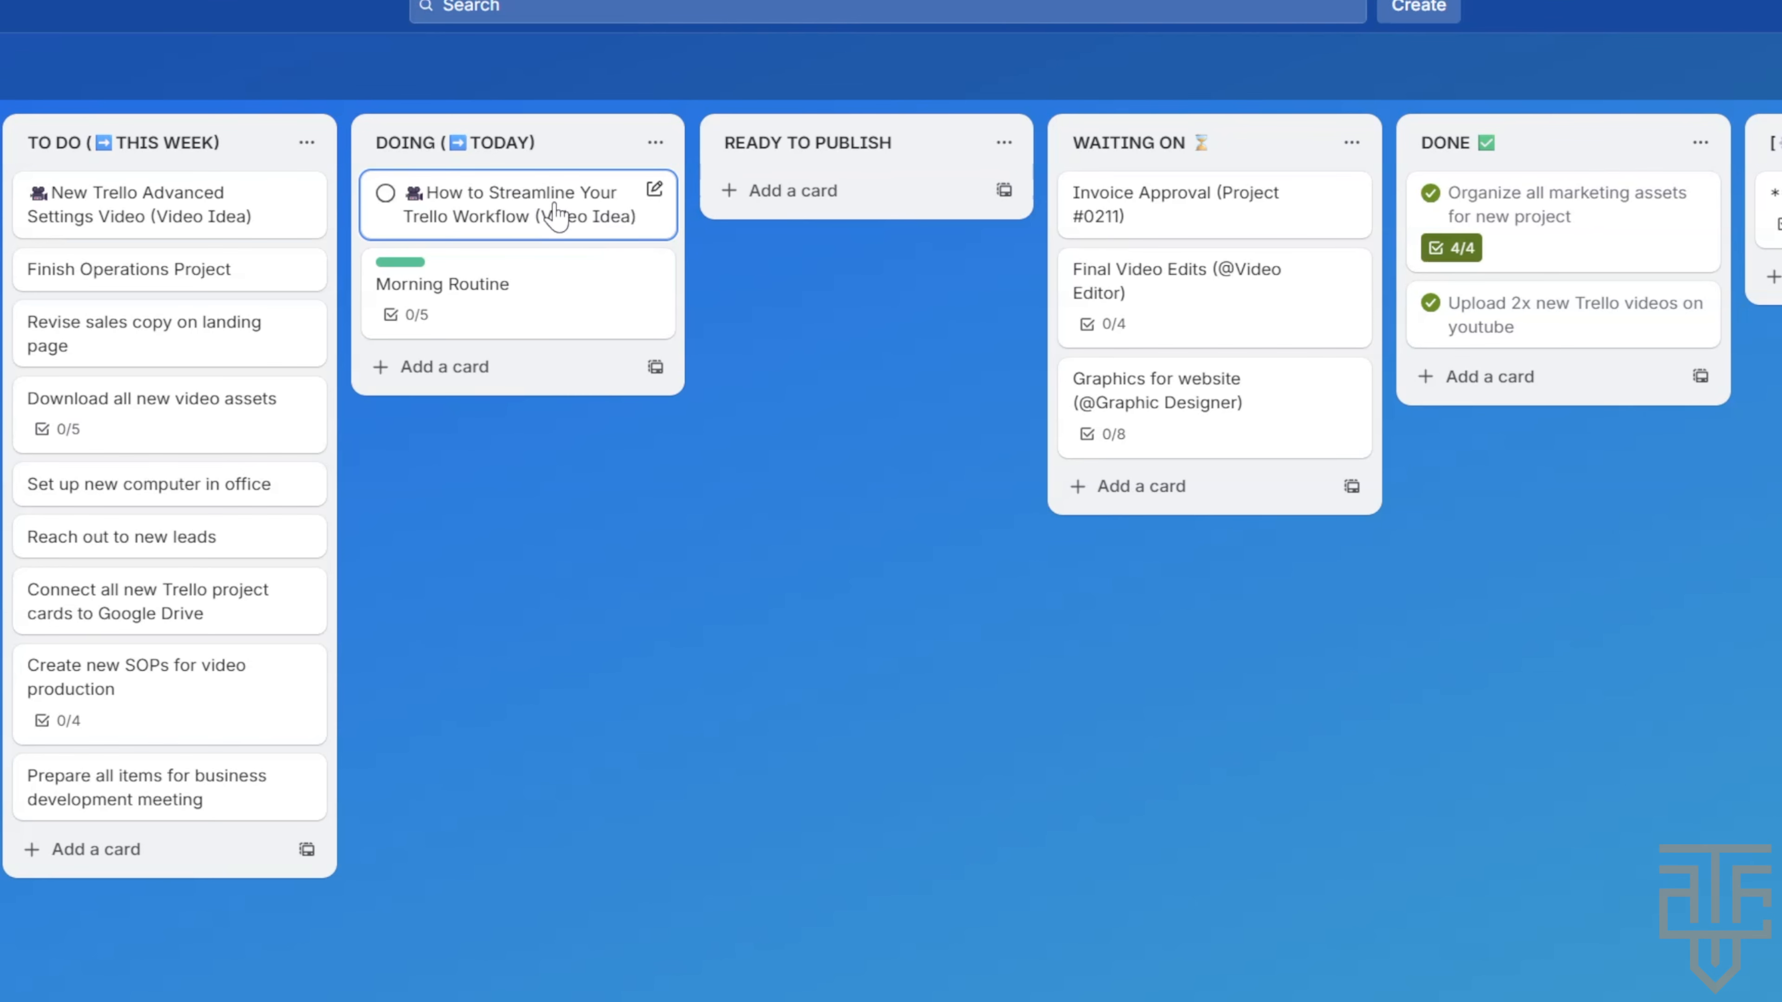
- Move the "How to Streamline Your Trello Workflow" card from DOING to READY TO PUBLISH, and check its checklist, member and comment
left_click_drag(612, 176, 819, 241)
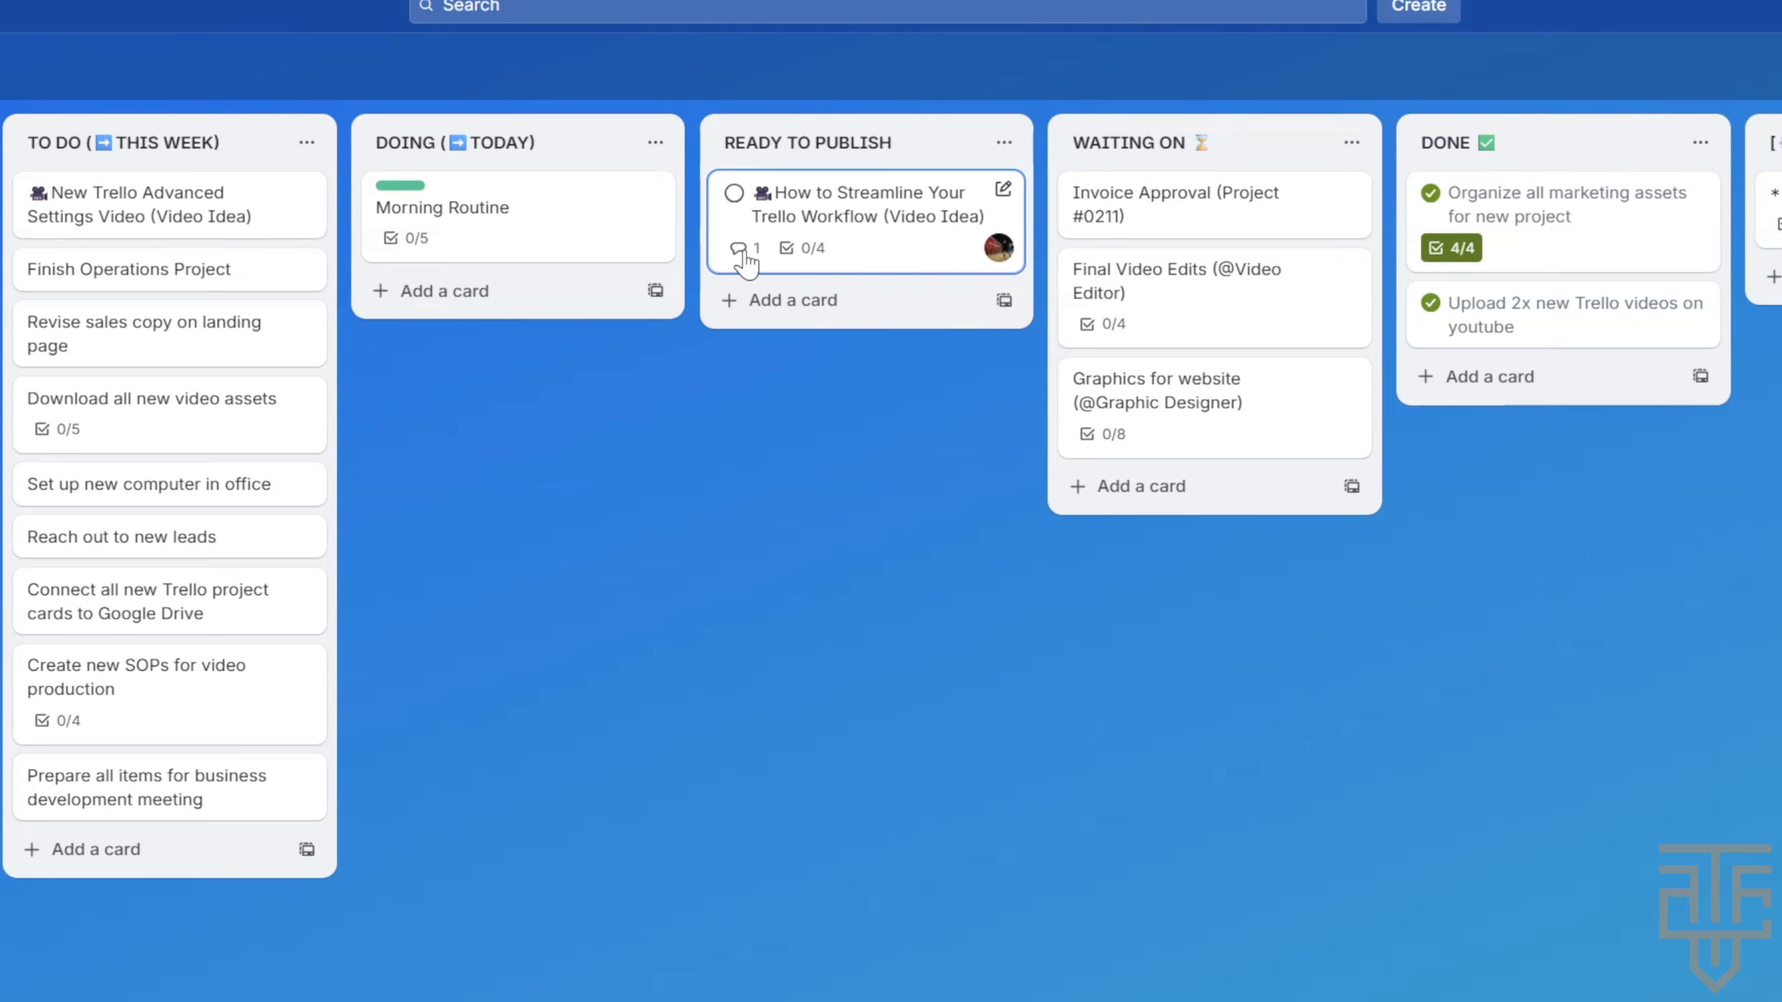
left_click(845, 257)
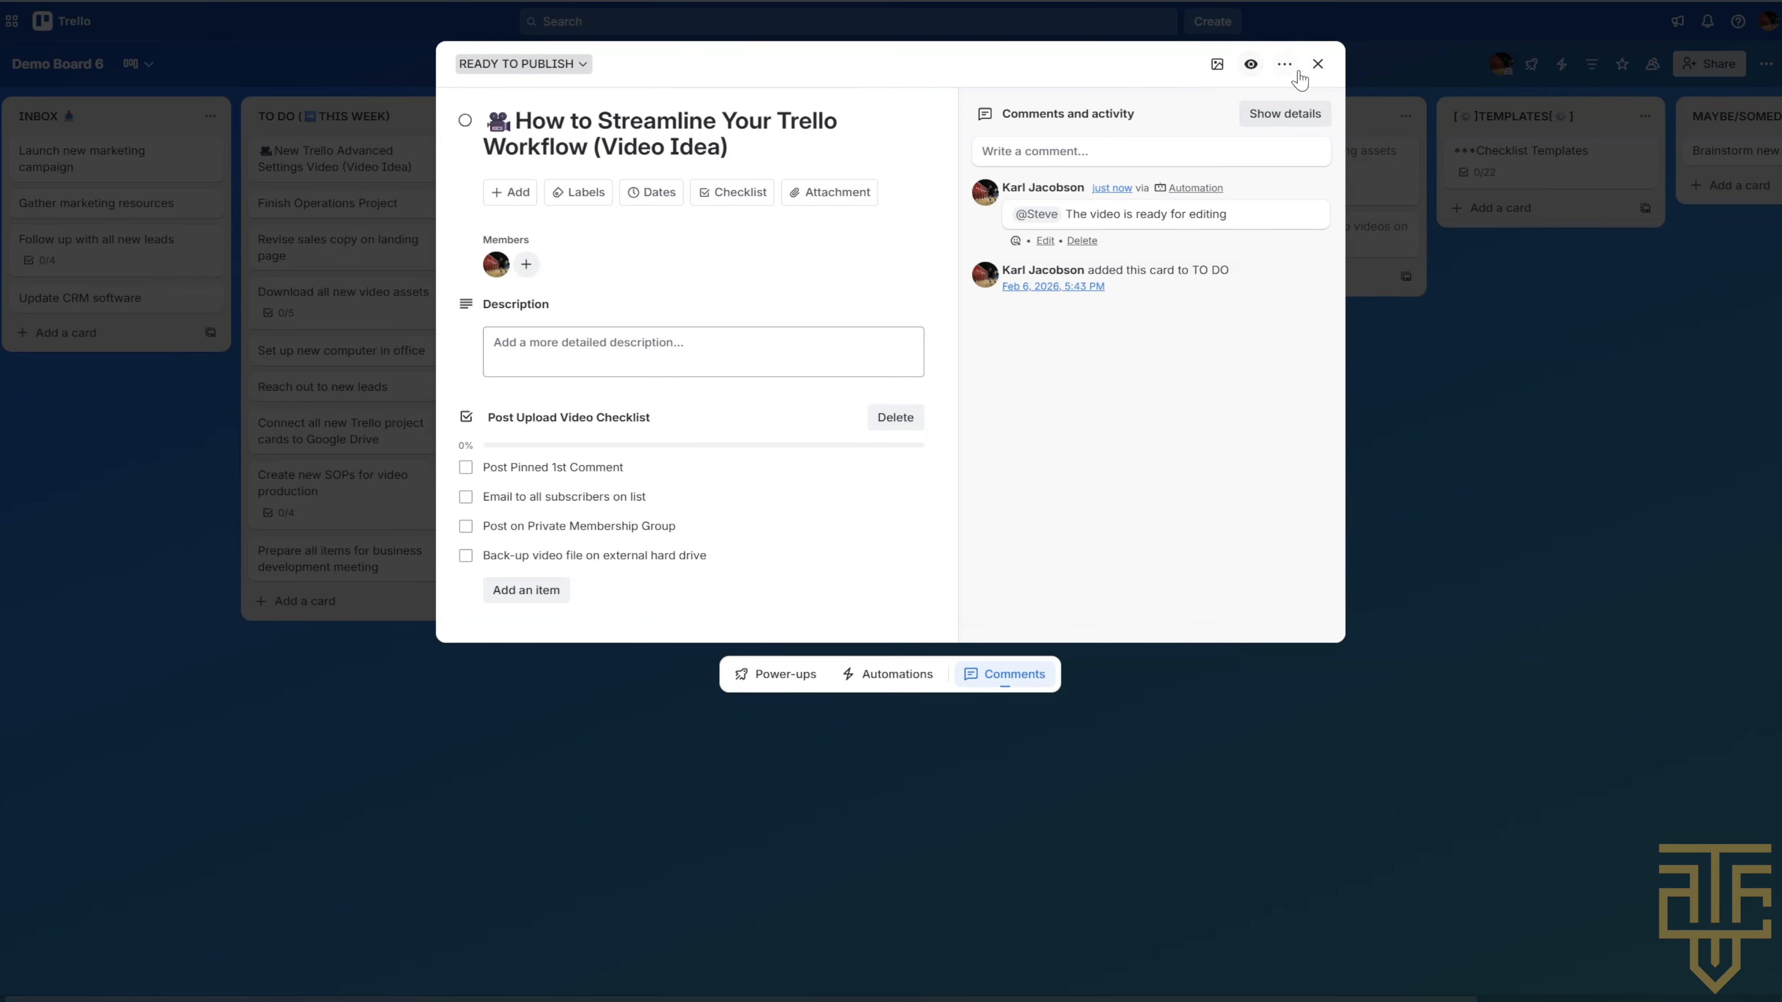
left_click(1572, 66)
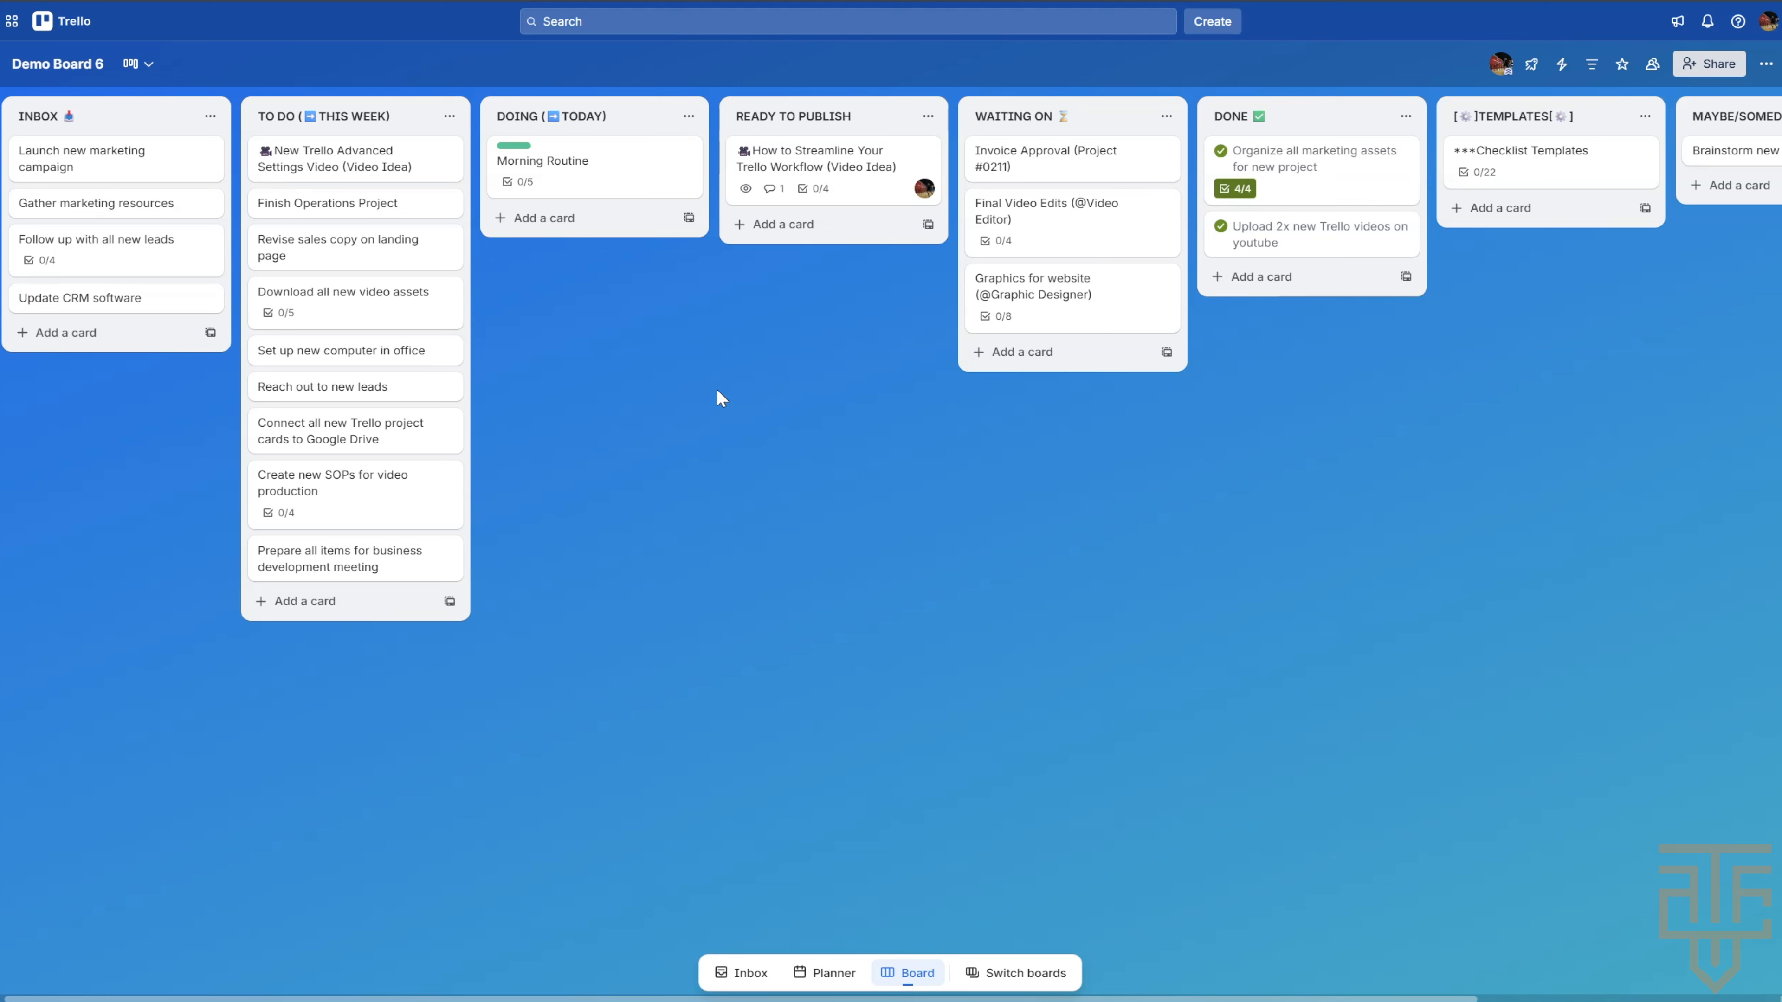
- Create a "Blog Post Idea" card in the TO DO list and move it below Morning Routine in DOING
left_click(302, 601)
type("Blog Post Idea")
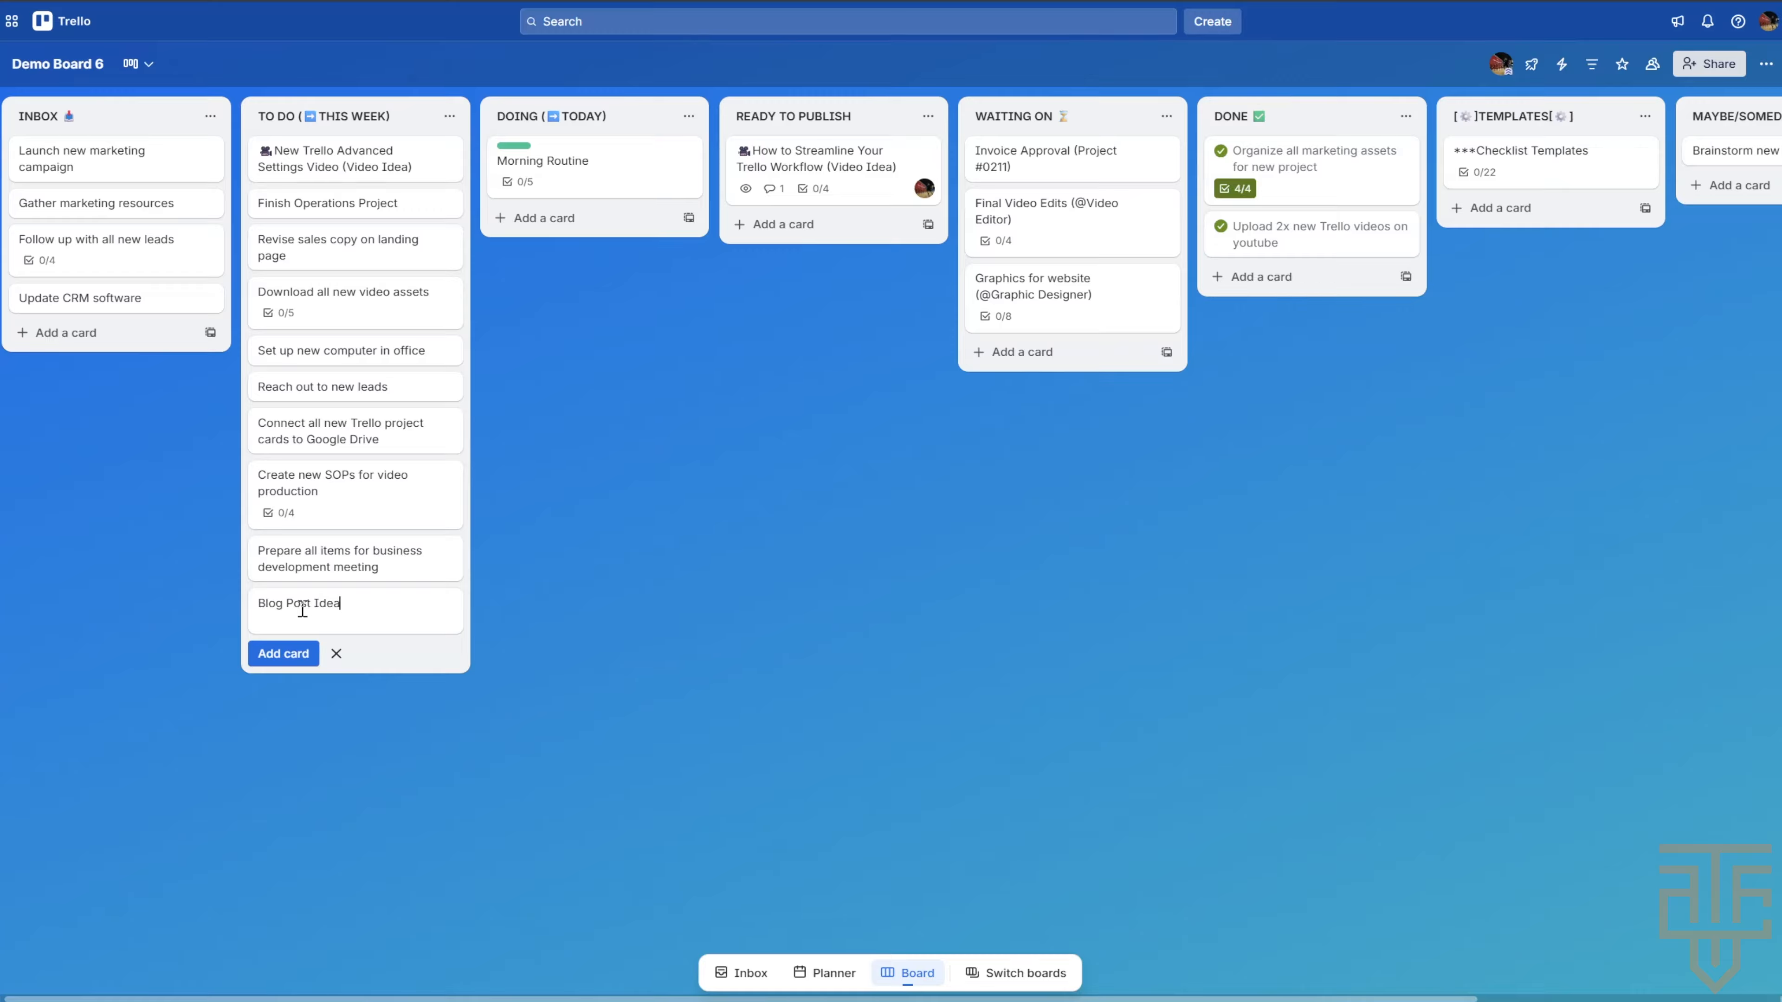
left_click(283, 653)
left_click(595, 421)
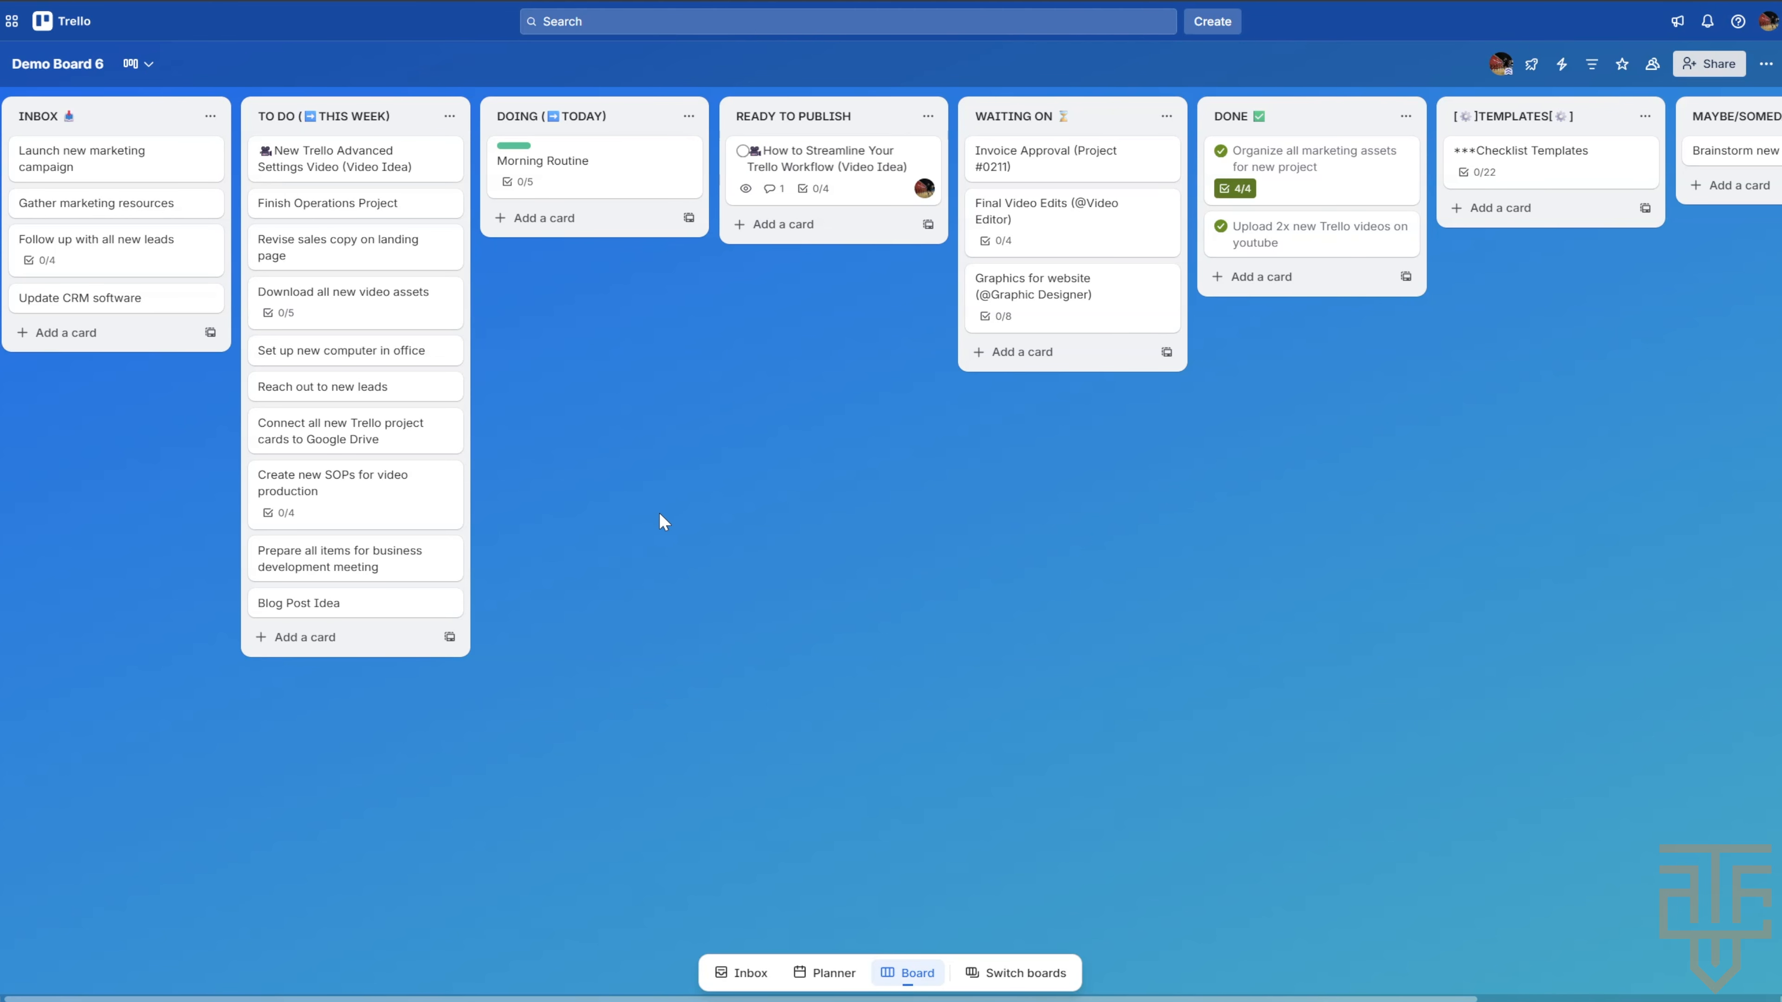
left_click_drag(393, 602, 597, 322)
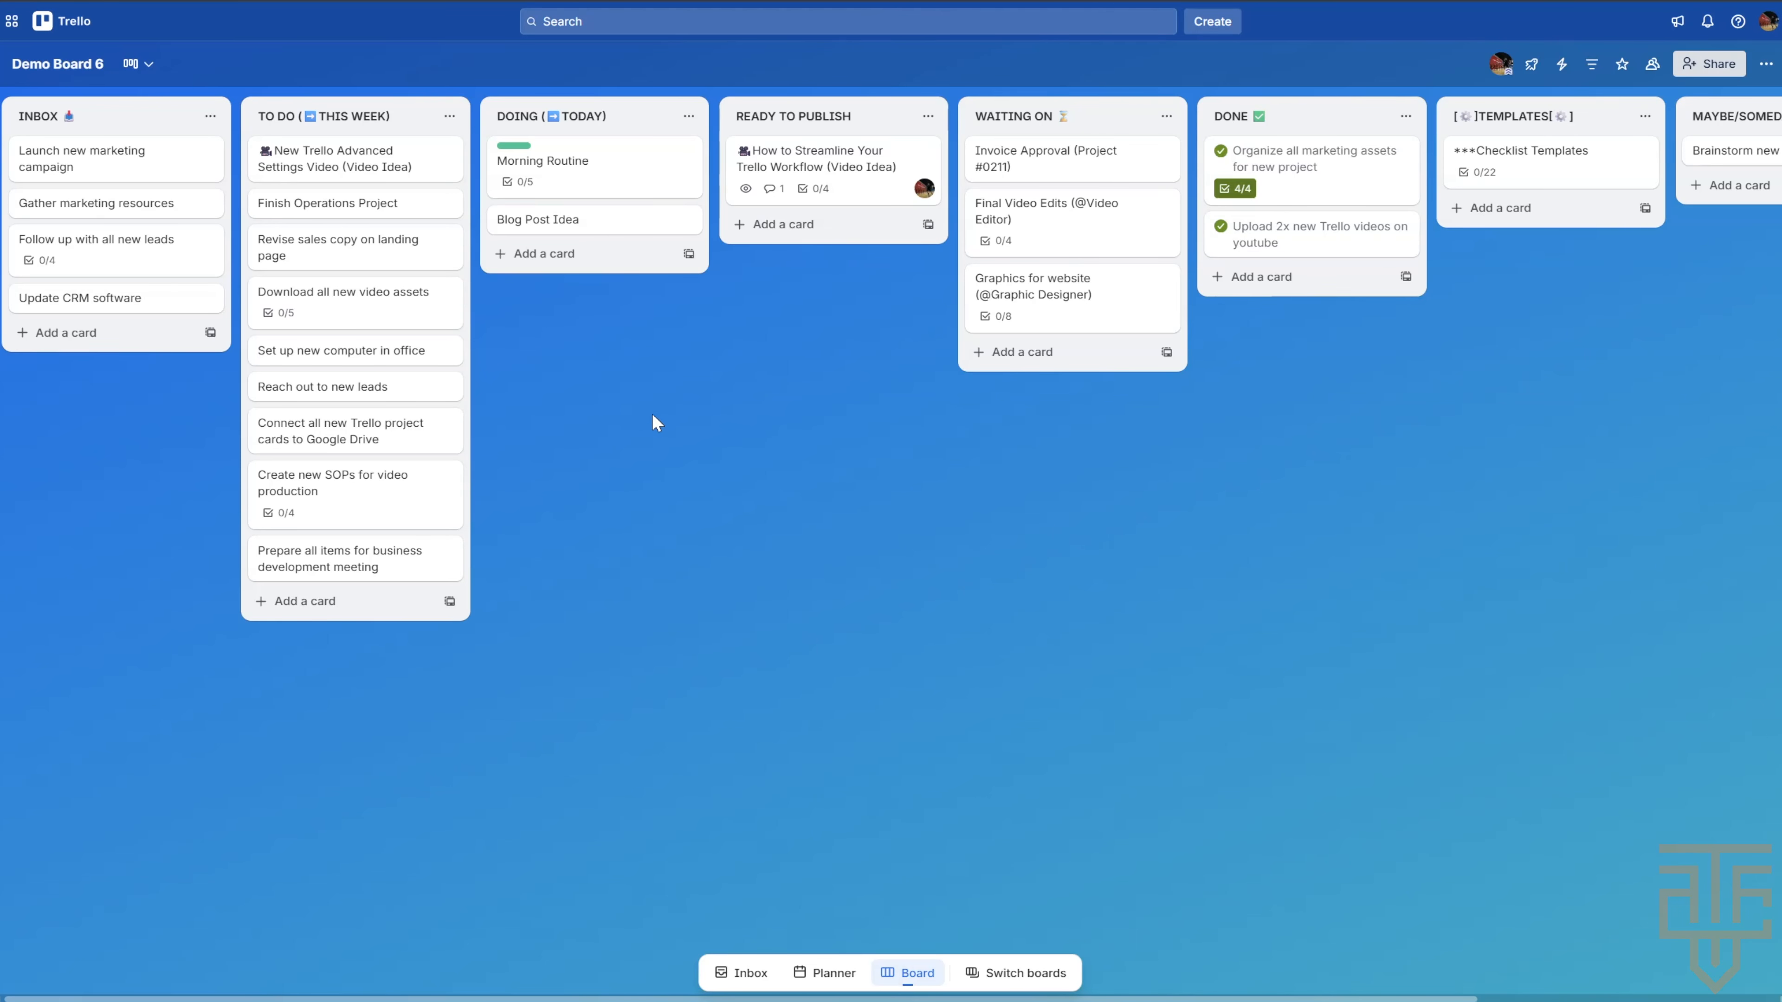
- Create a new automation rule triggered when a card with the red "Video" label is added to the READY TO PUBLISH list
left_click(1561, 64)
left_click(1594, 145)
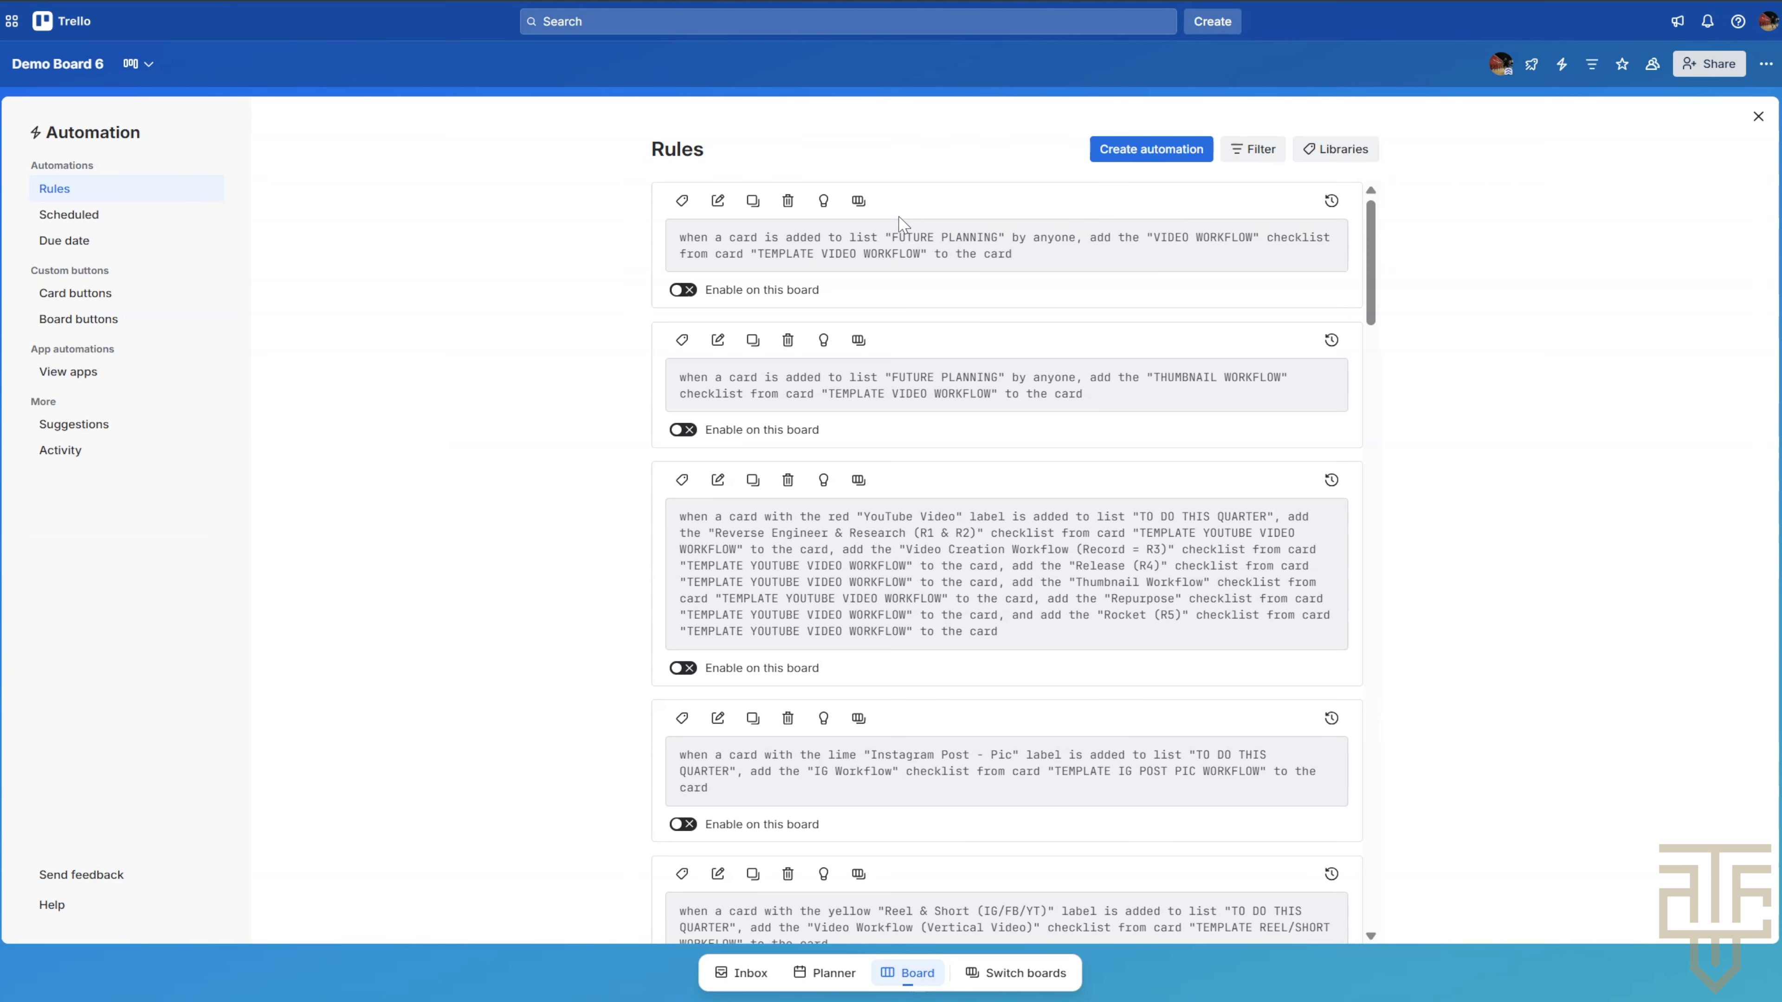
left_click(1151, 149)
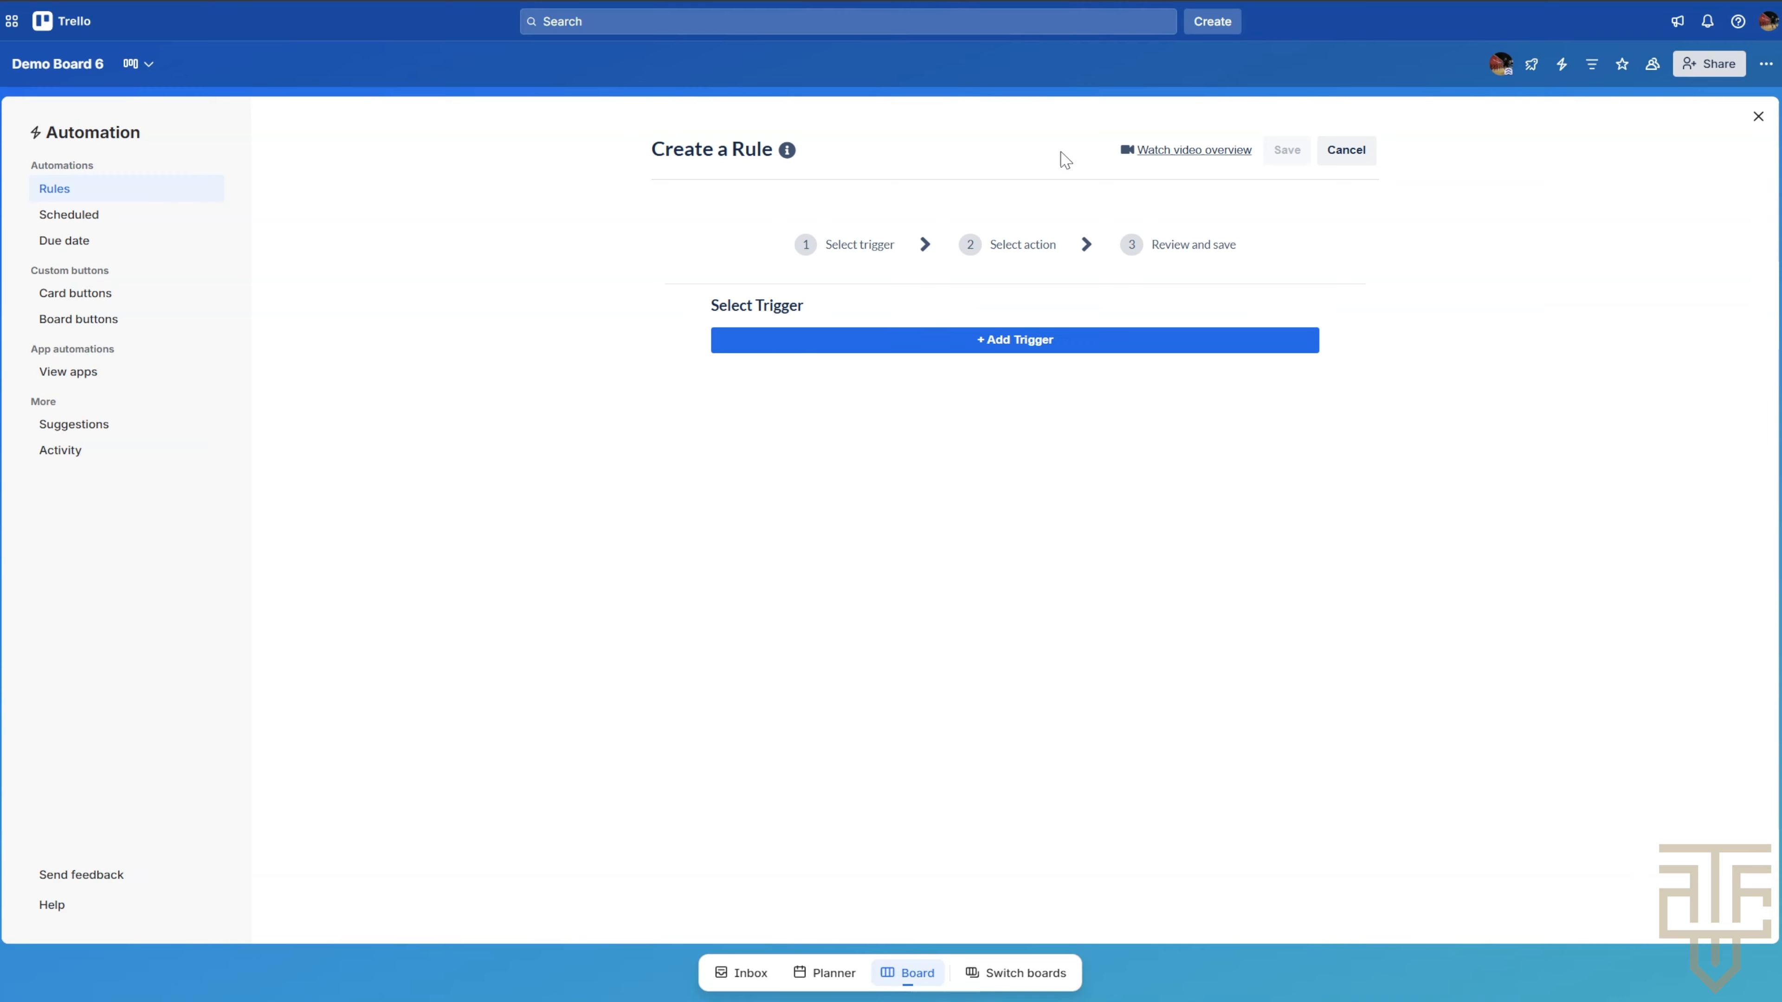
left_click(990, 341)
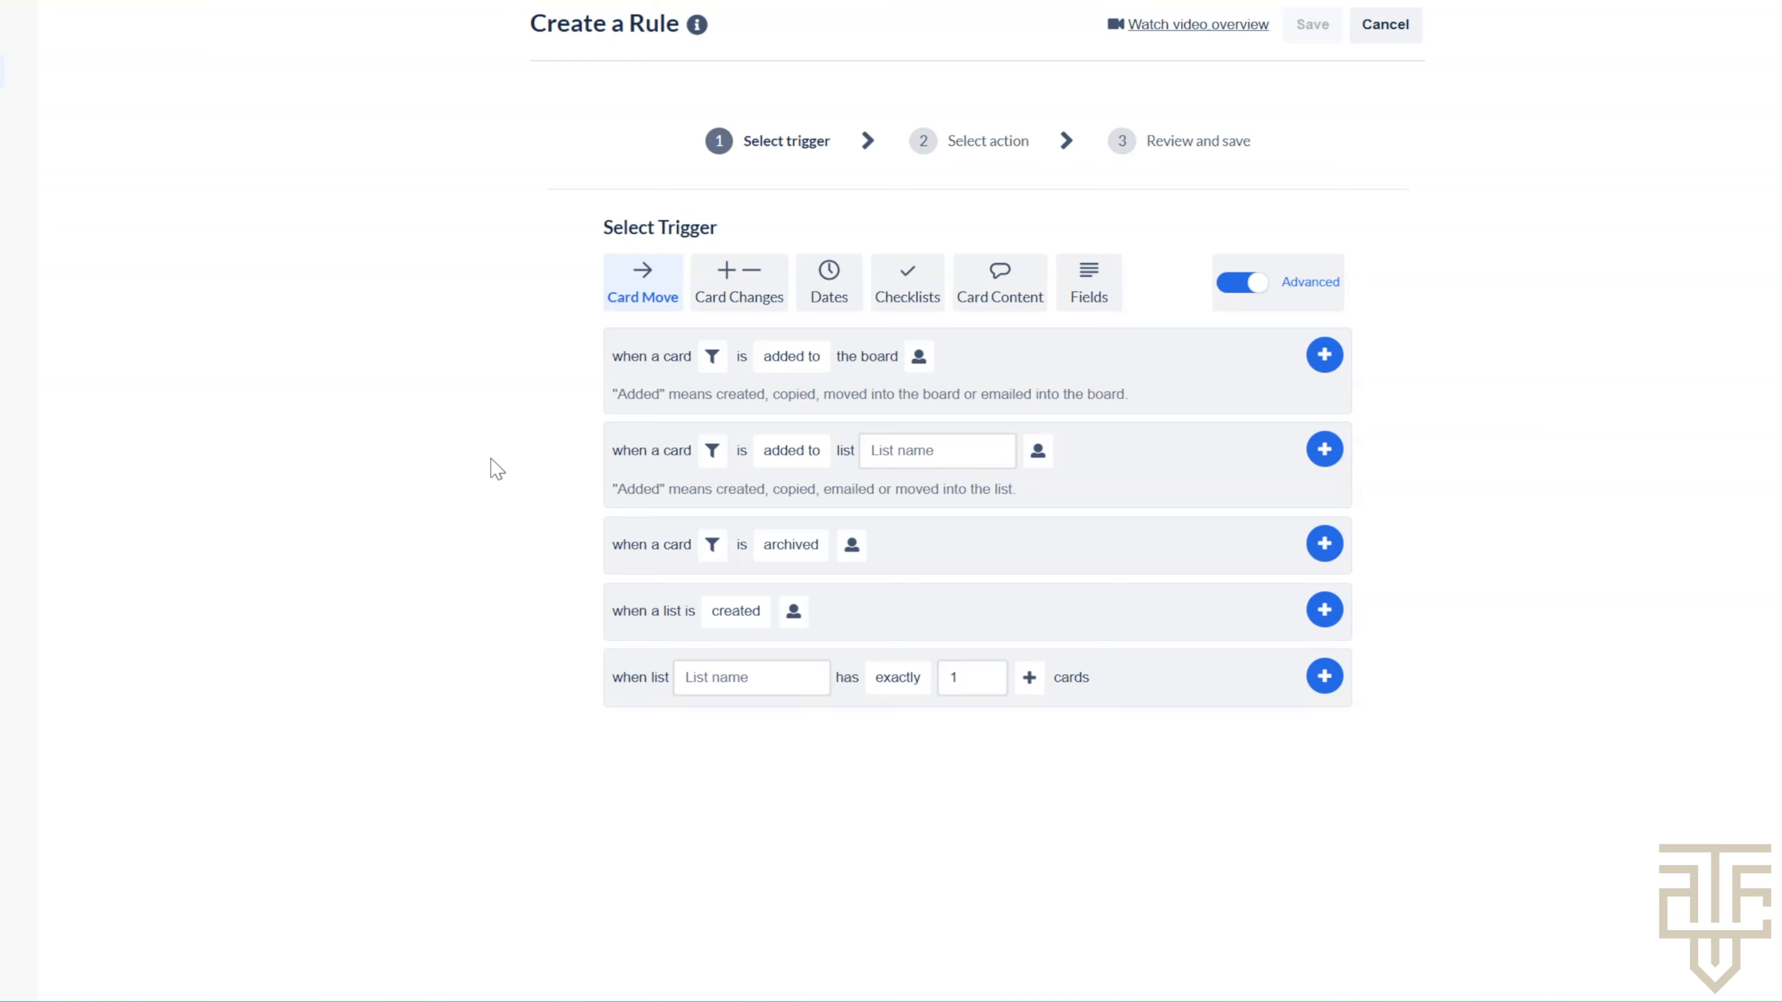
left_click(712, 452)
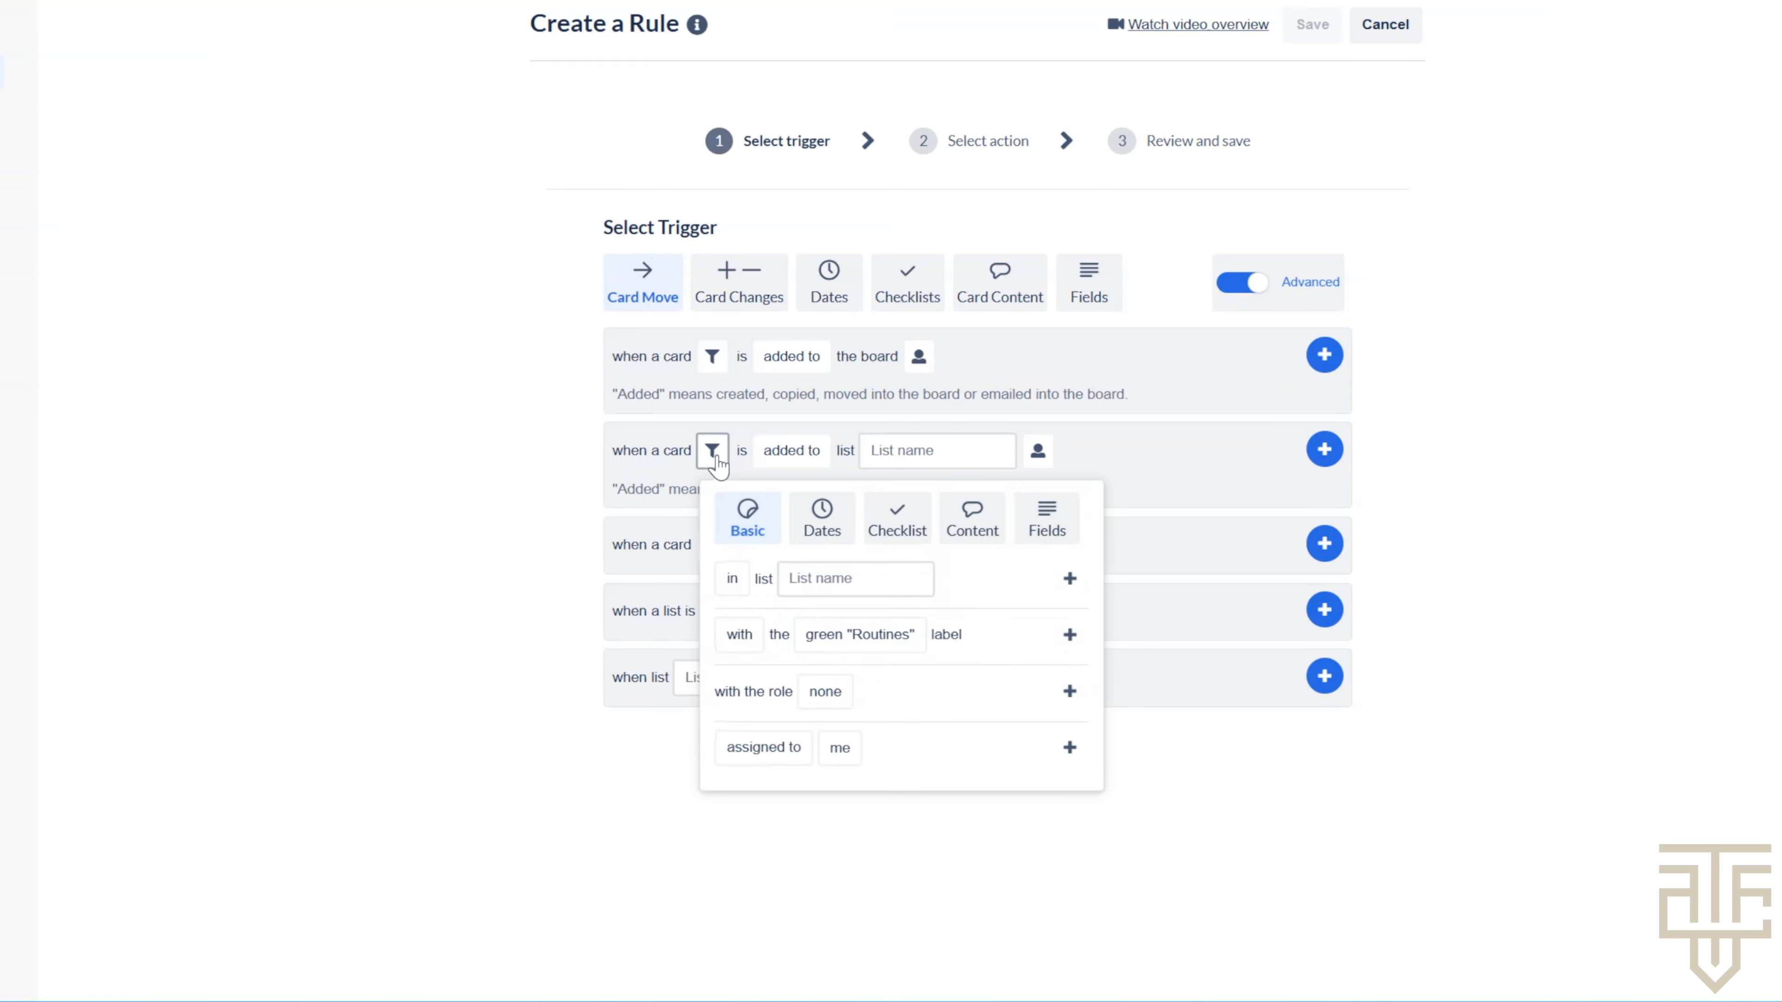
left_click(828, 631)
left_click(848, 800)
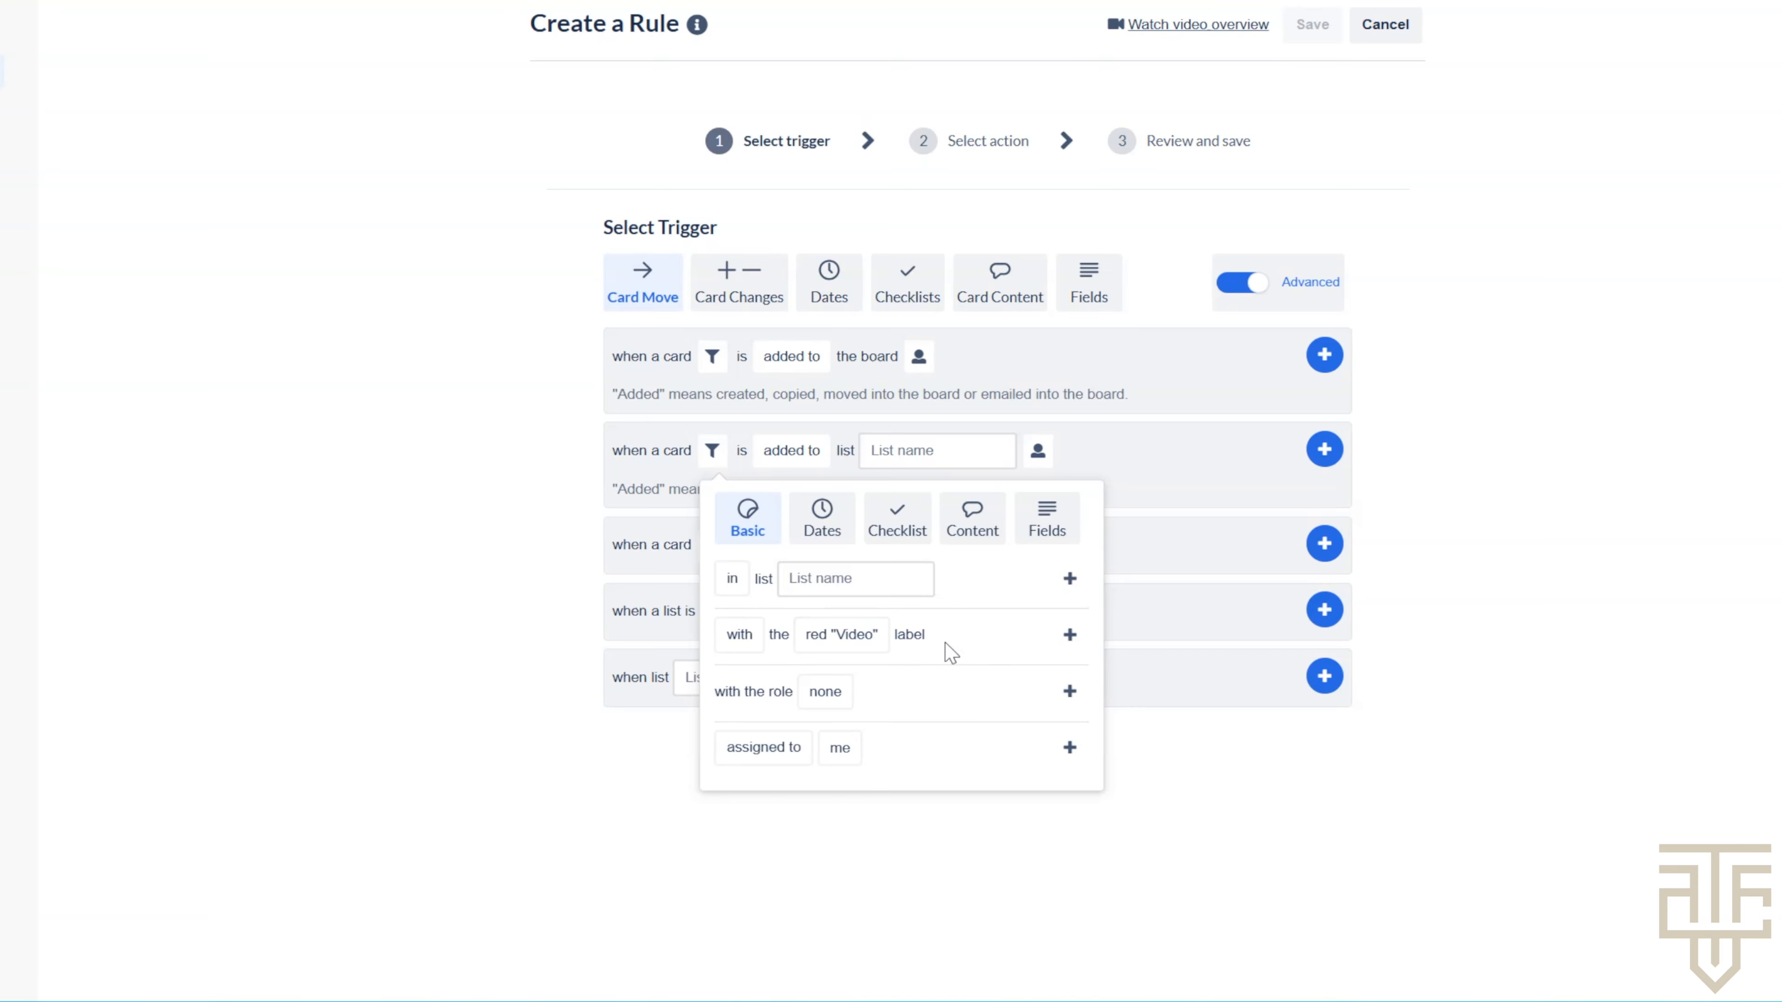
left_click(1069, 634)
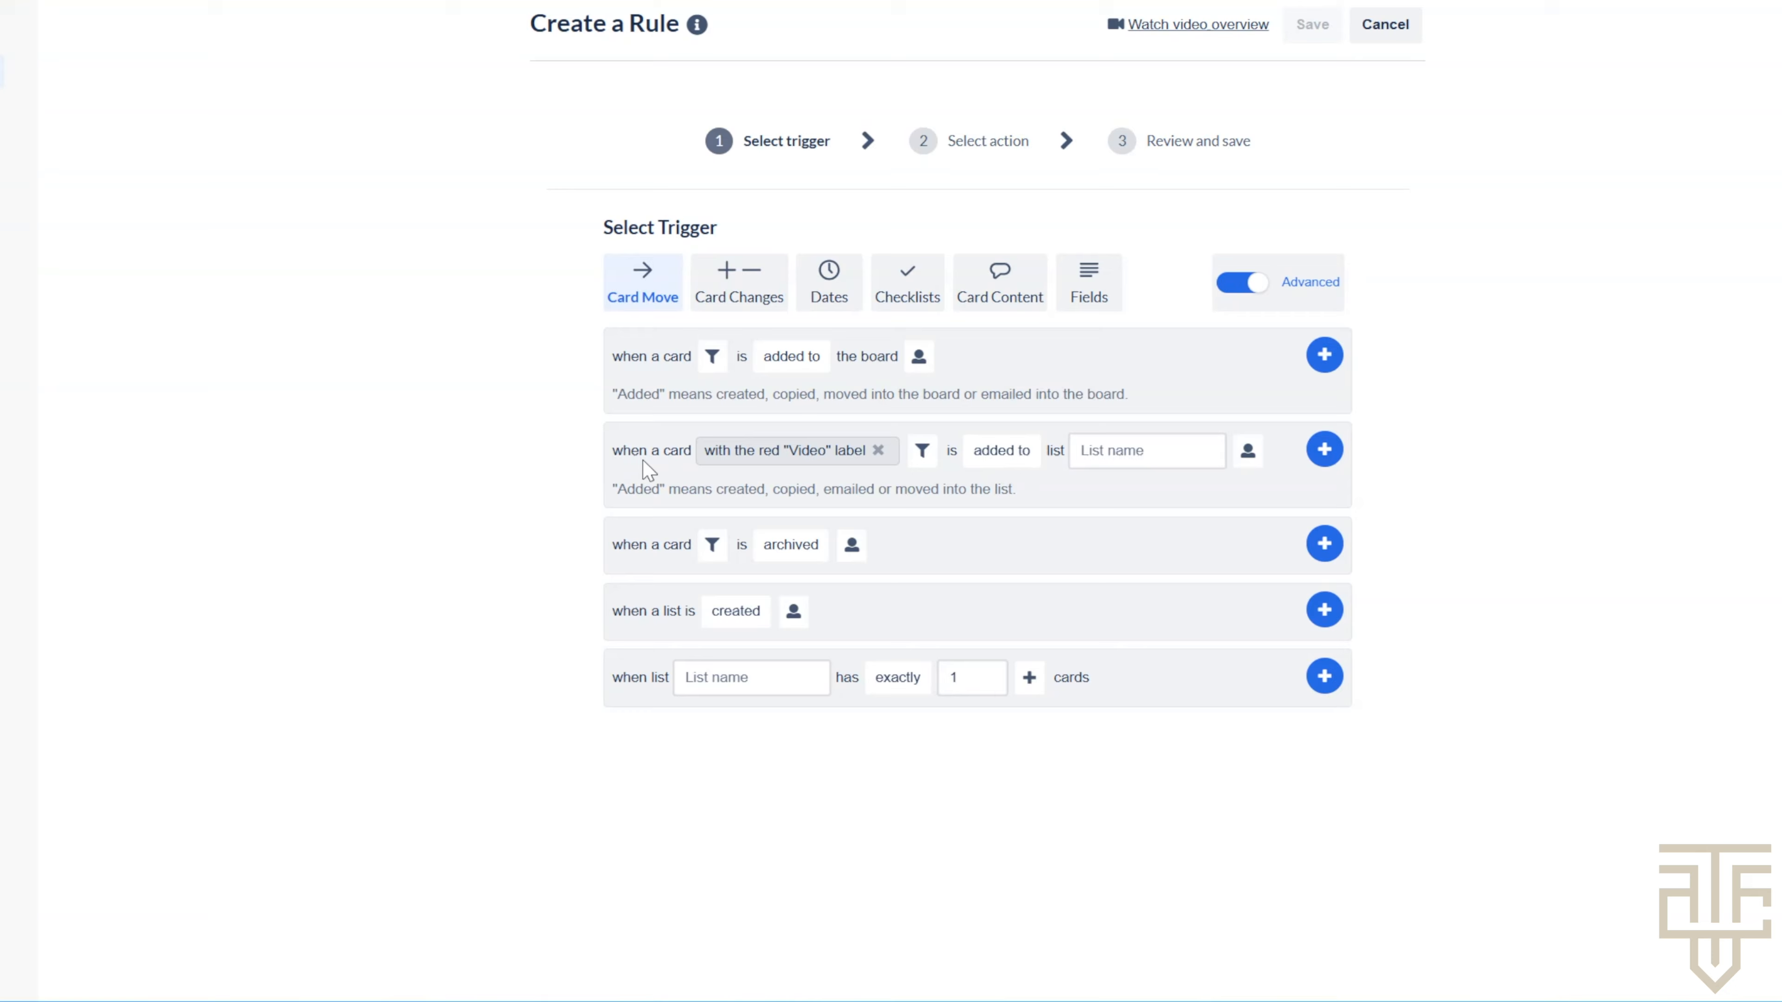
left_click(992, 454)
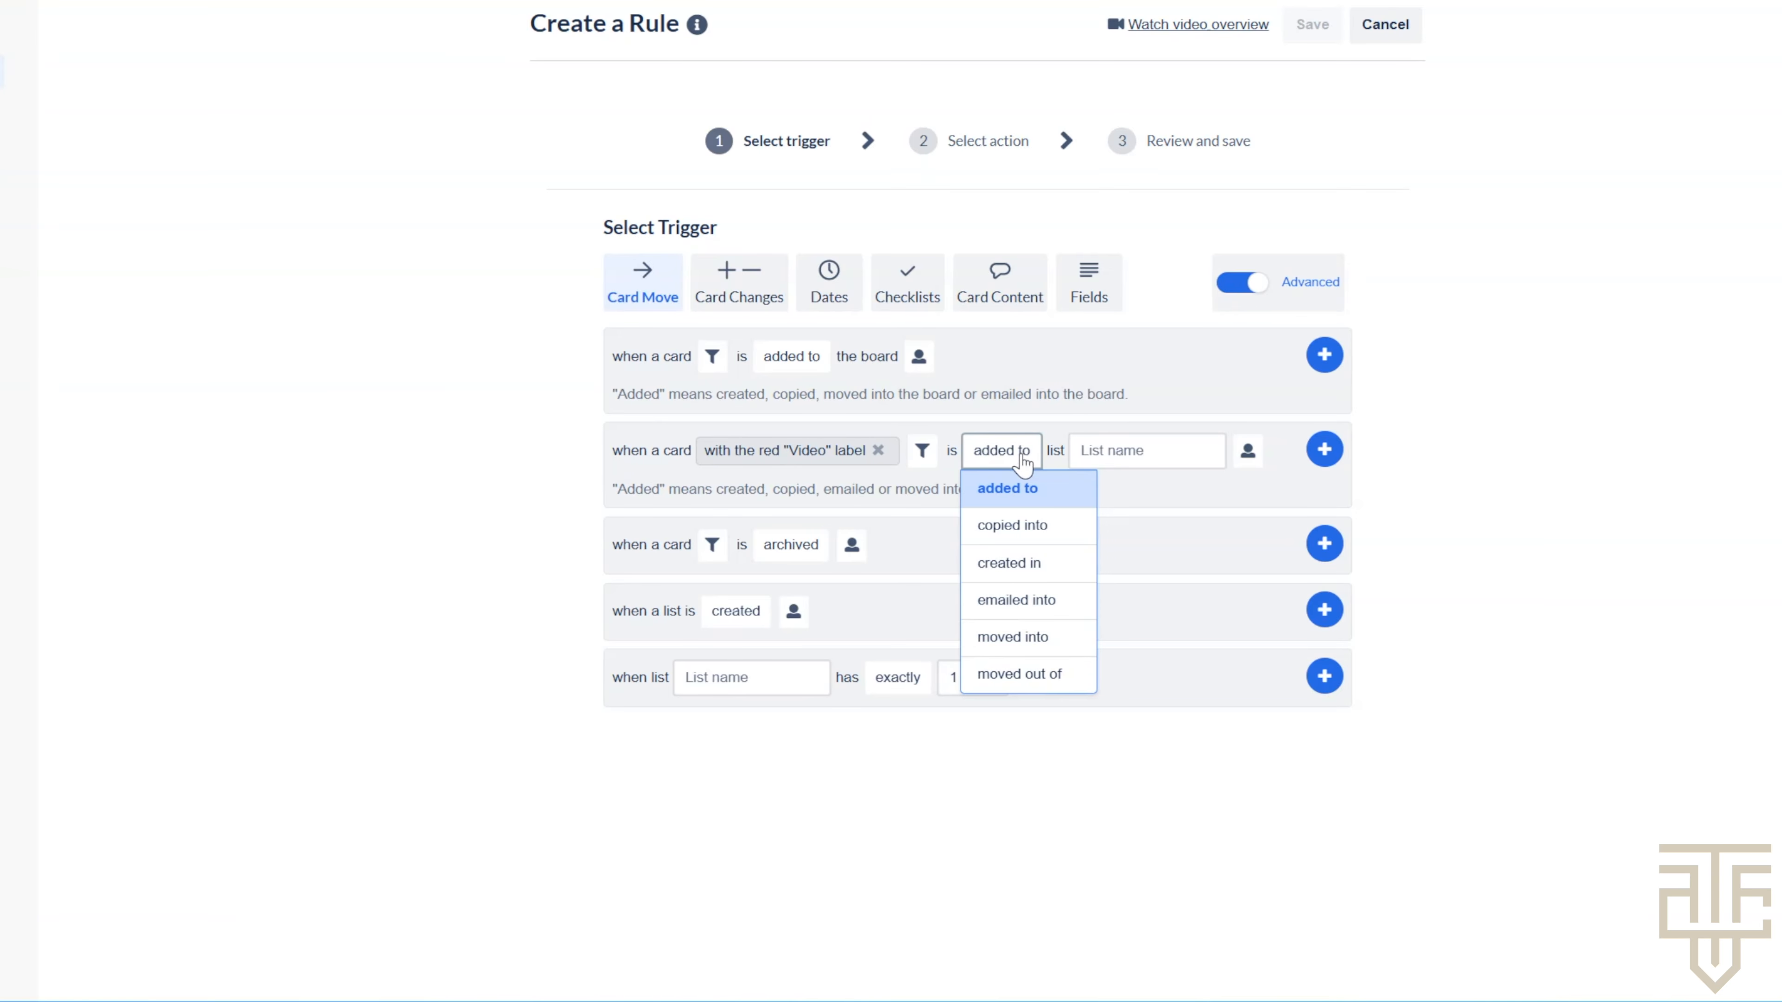
left_click(1148, 453)
left_click(1140, 622)
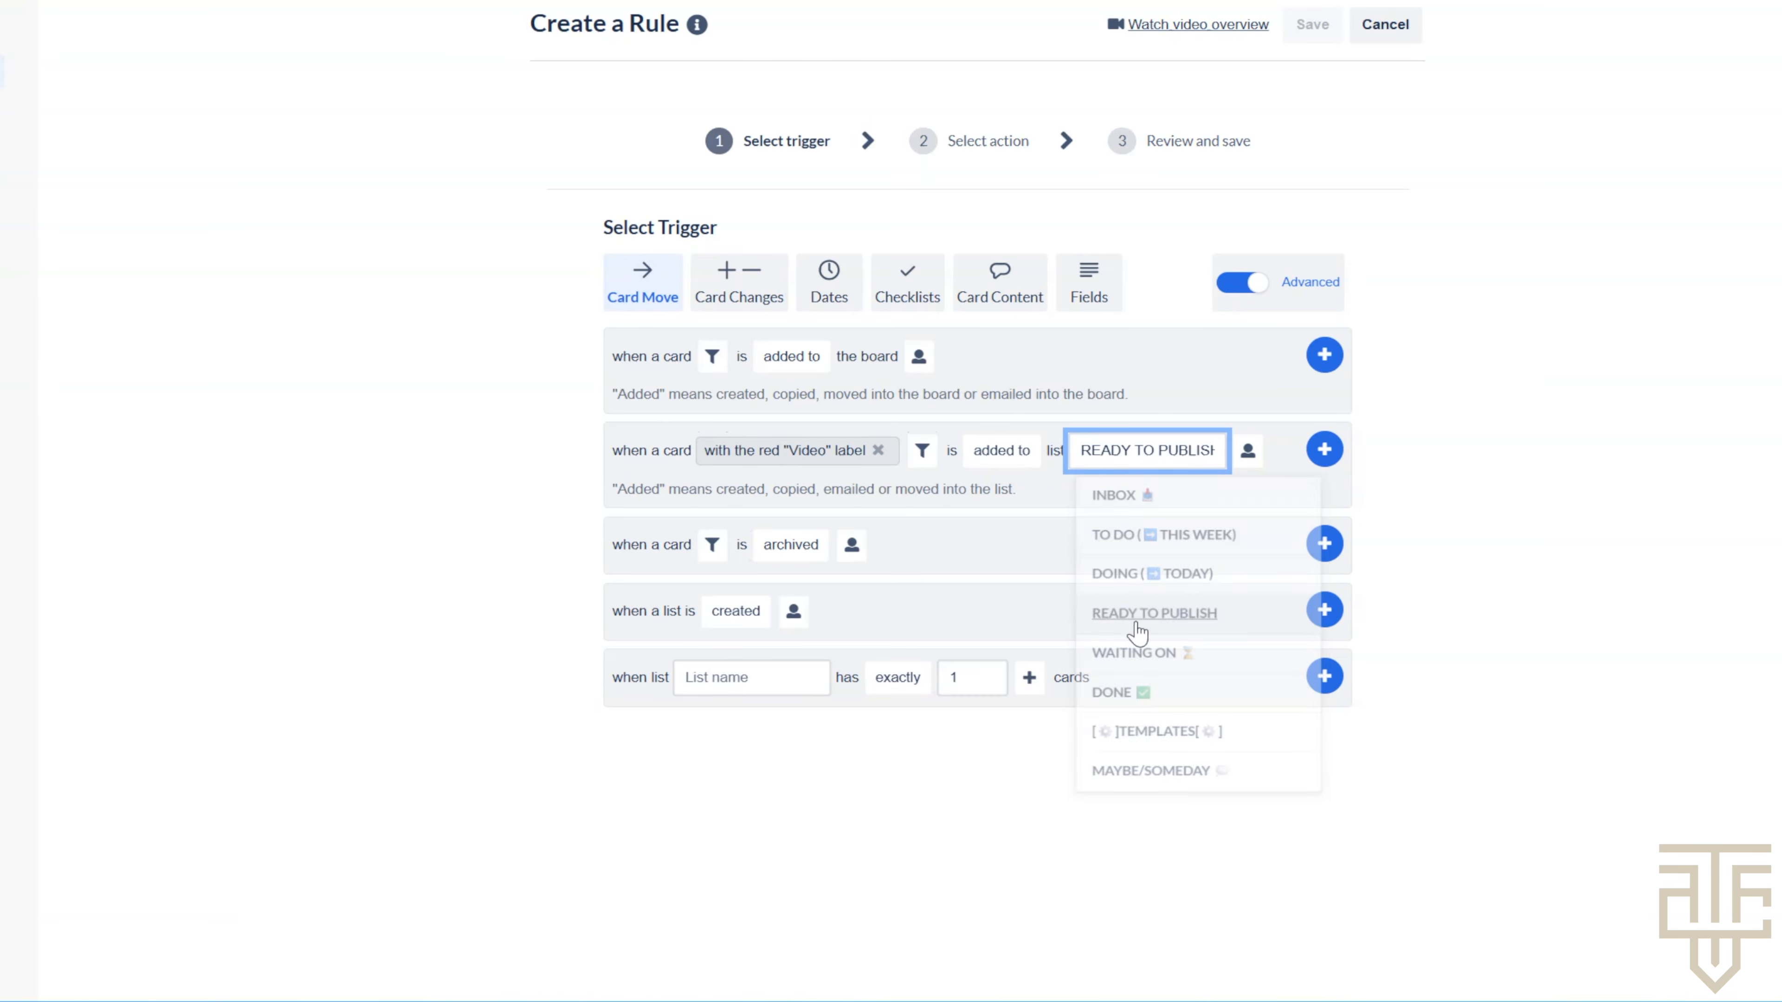
left_click(1323, 450)
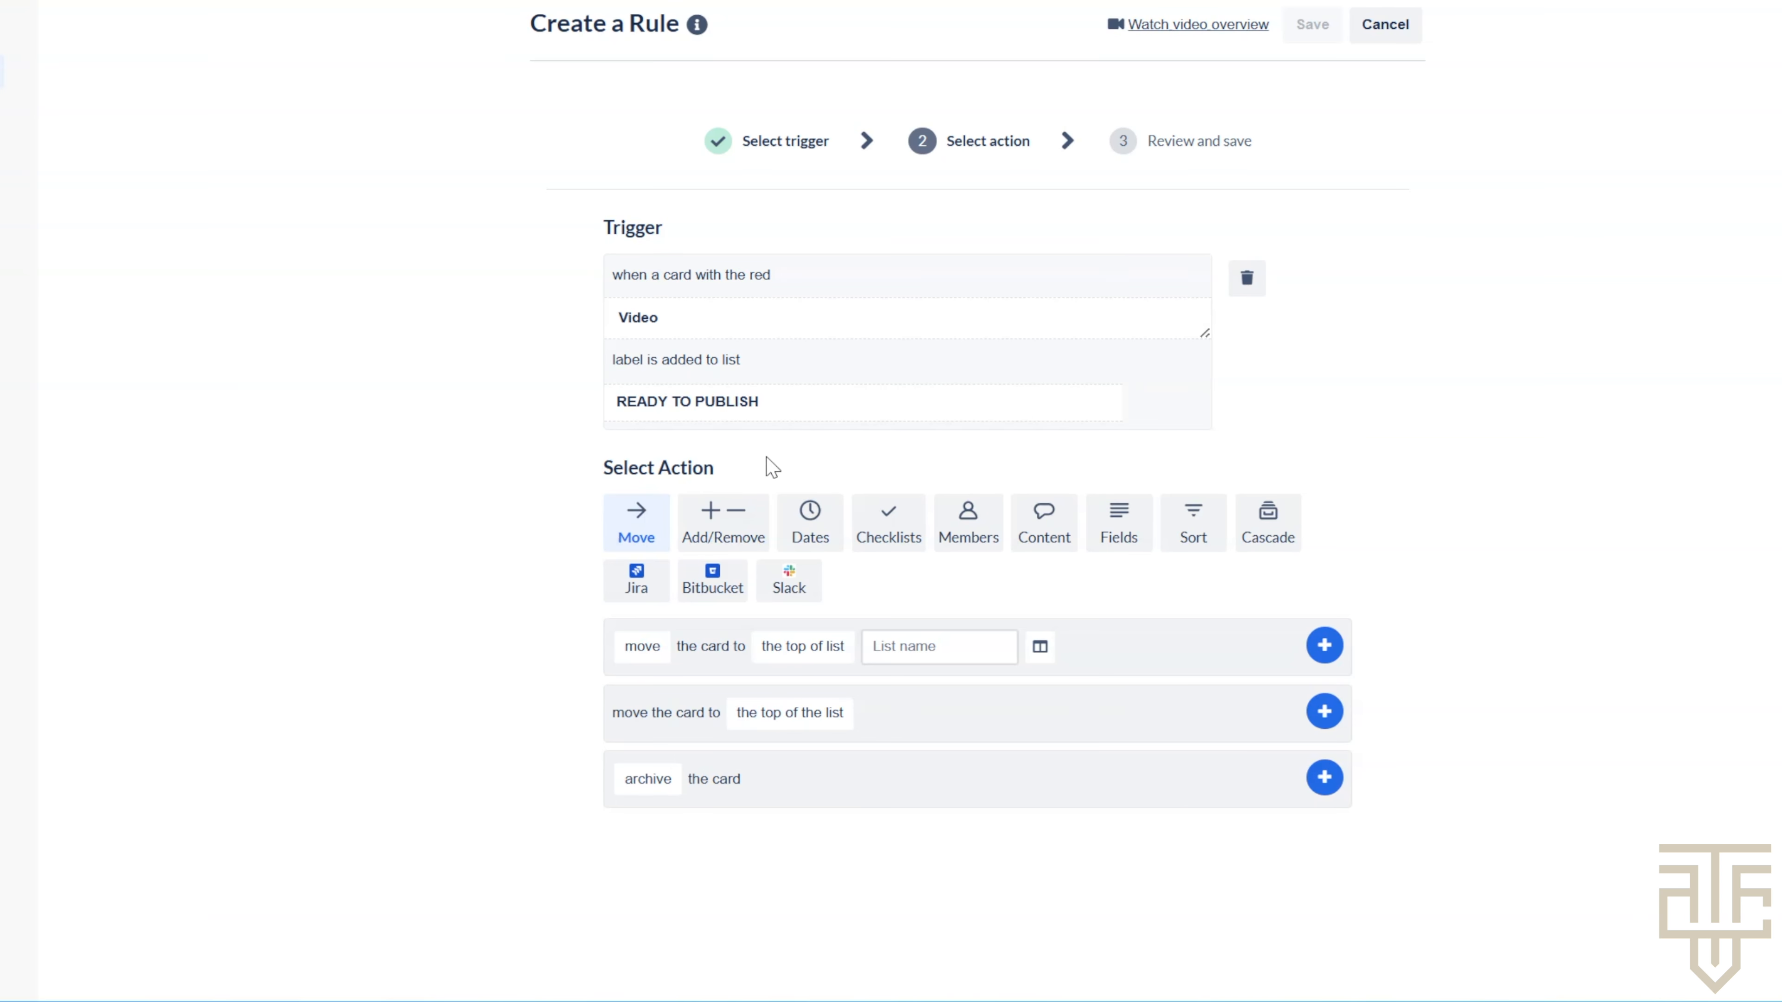
- Add an action that adds the "Video Production Checklist" checklist to the card, save the rule and return to the board
left_click(888, 527)
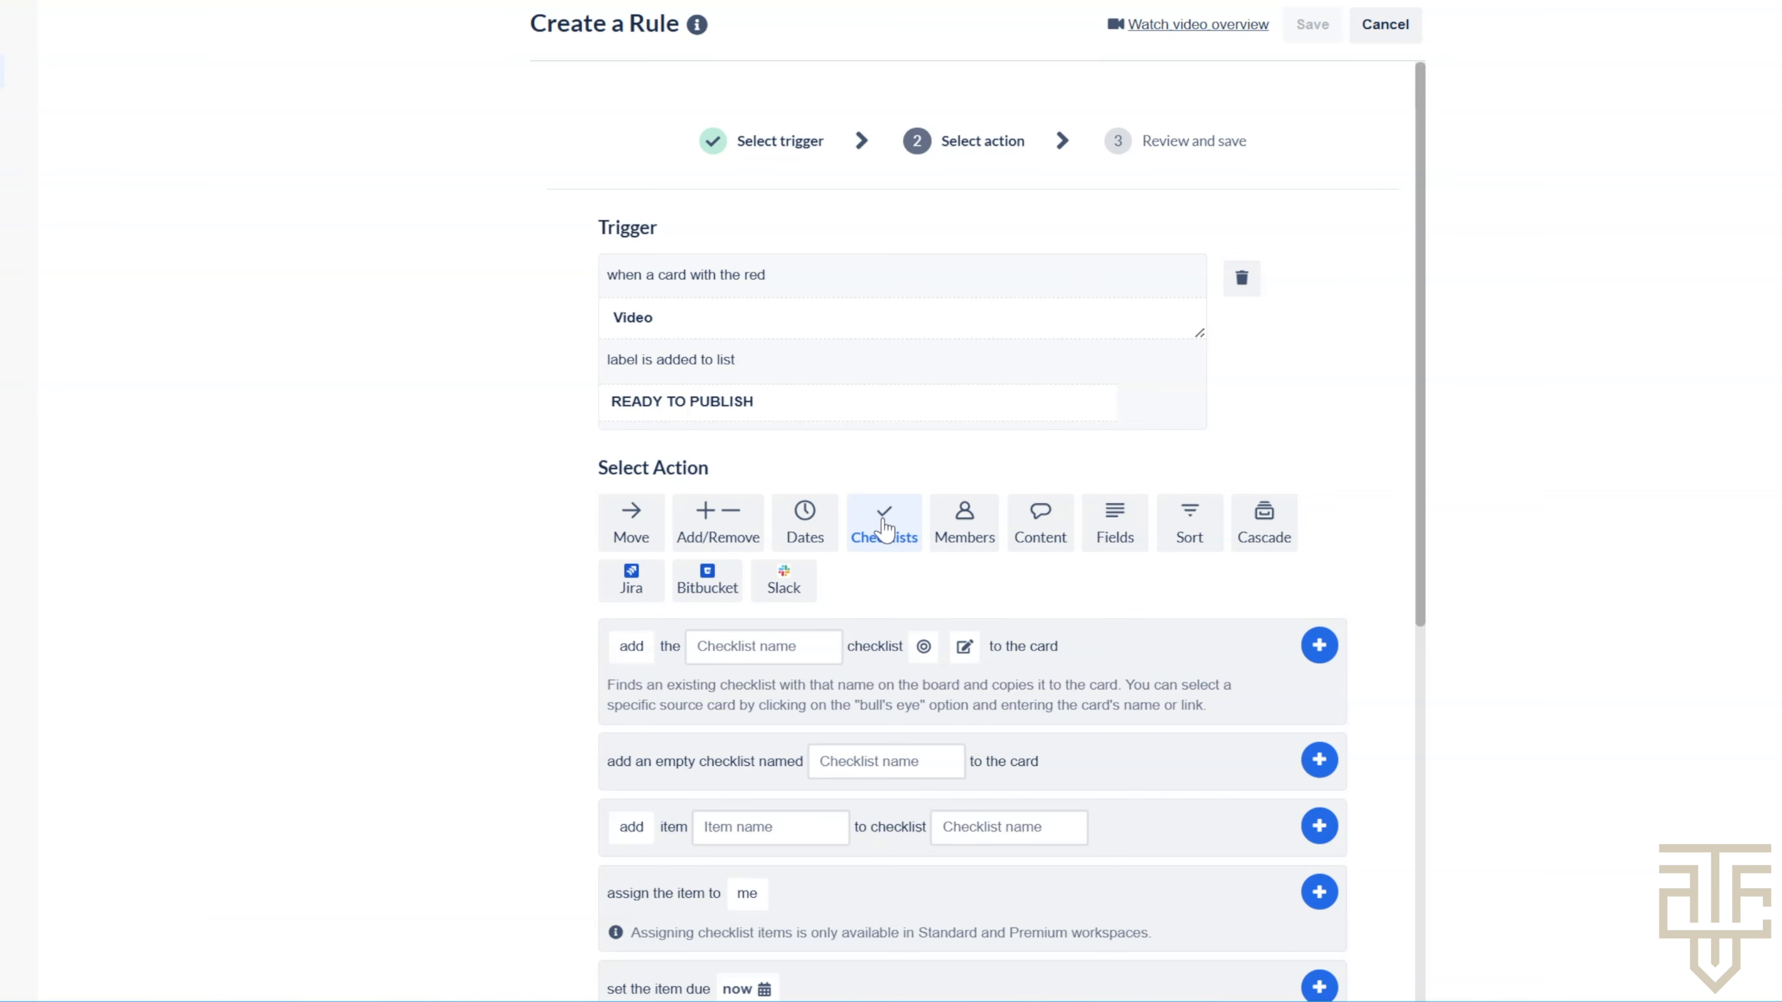
left_click(733, 649)
type("Video Produc")
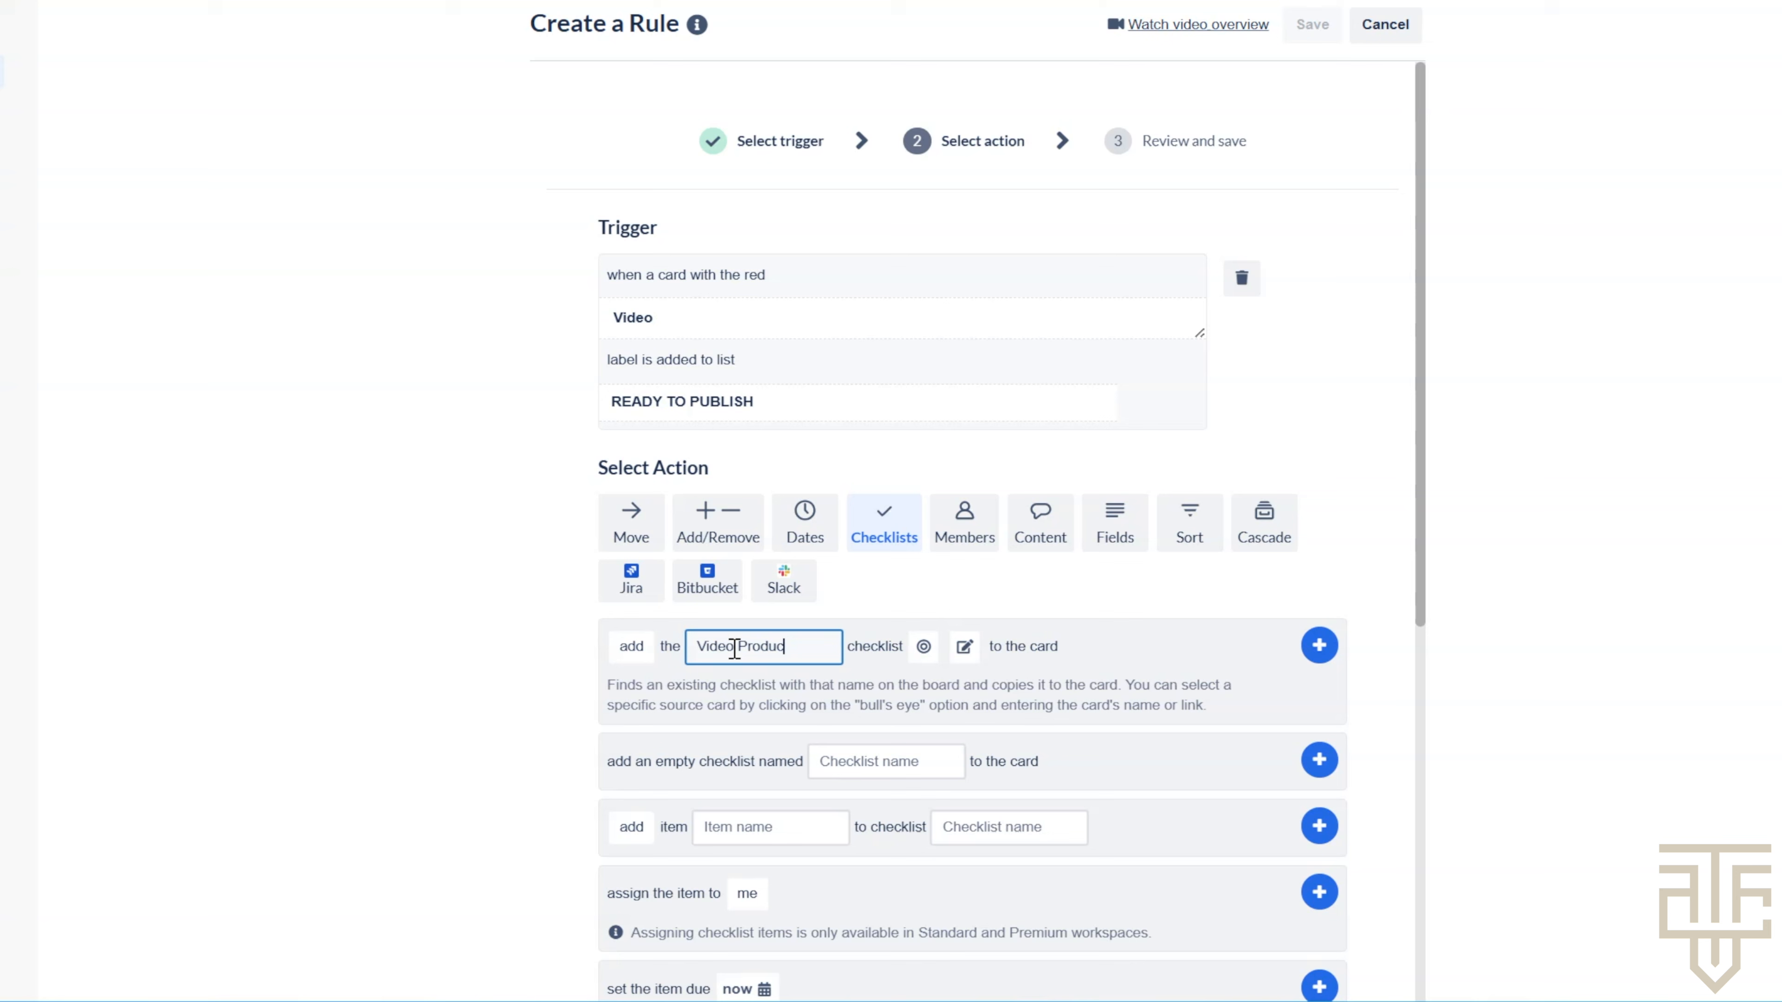
type("tion Checklist")
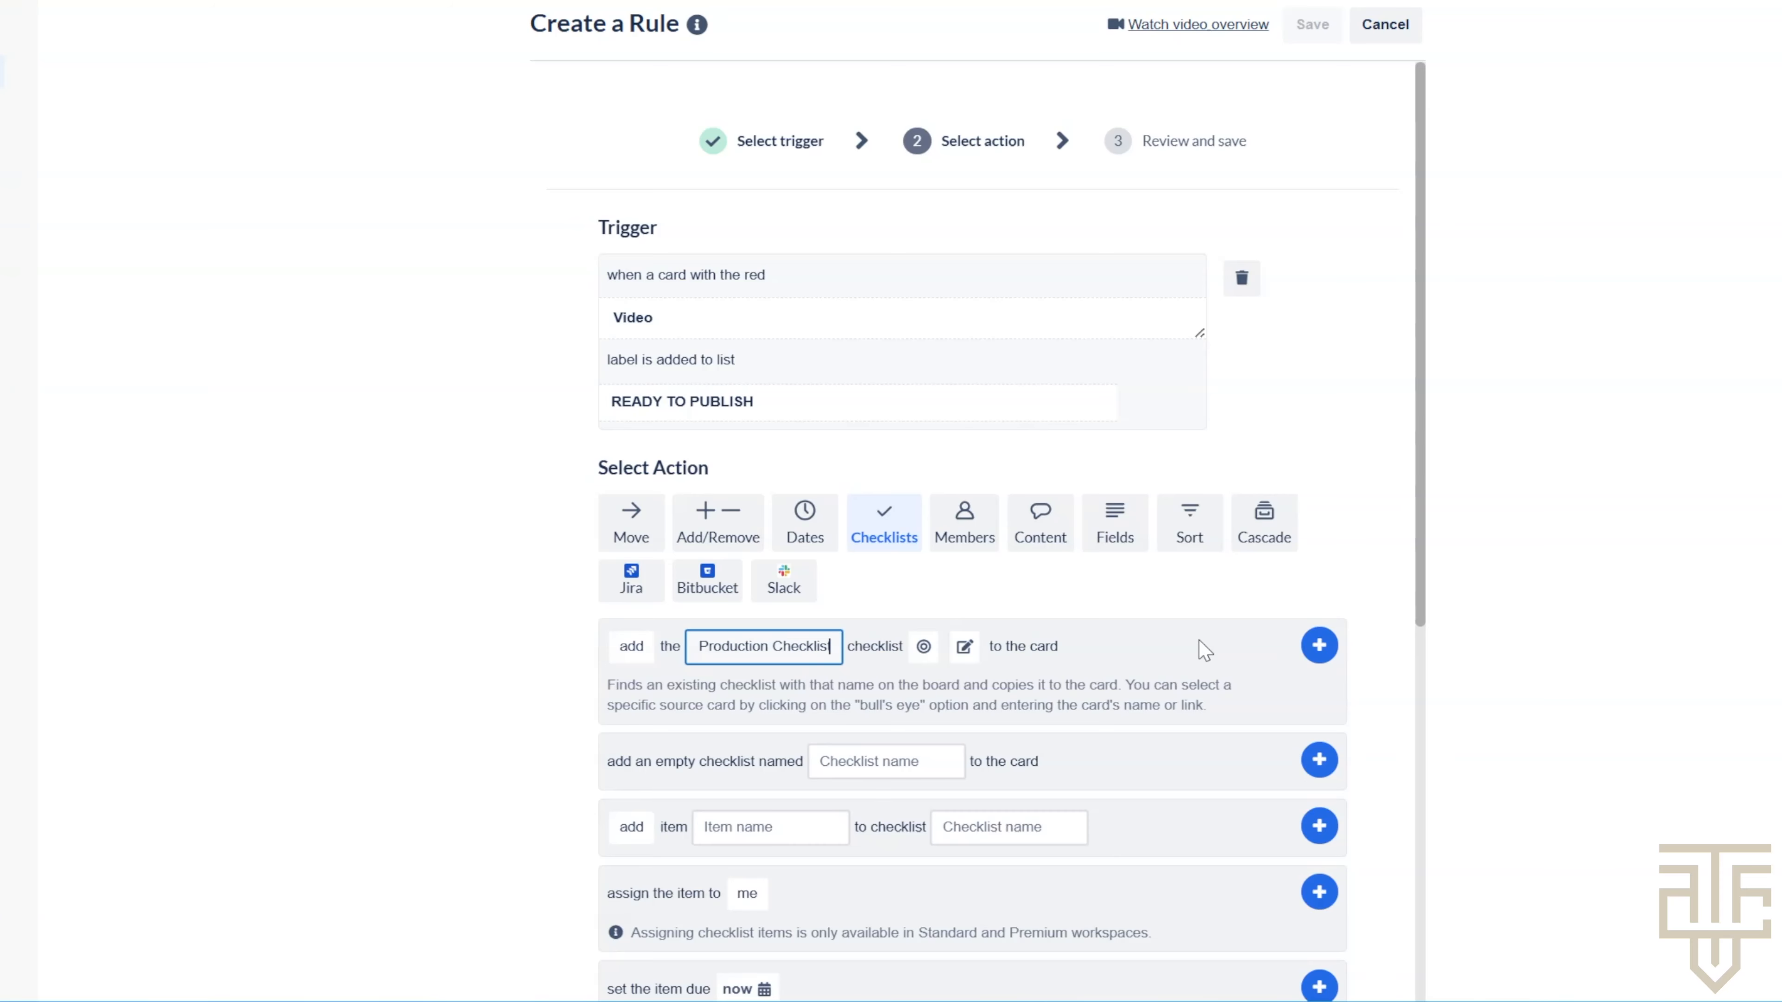
left_click(1316, 645)
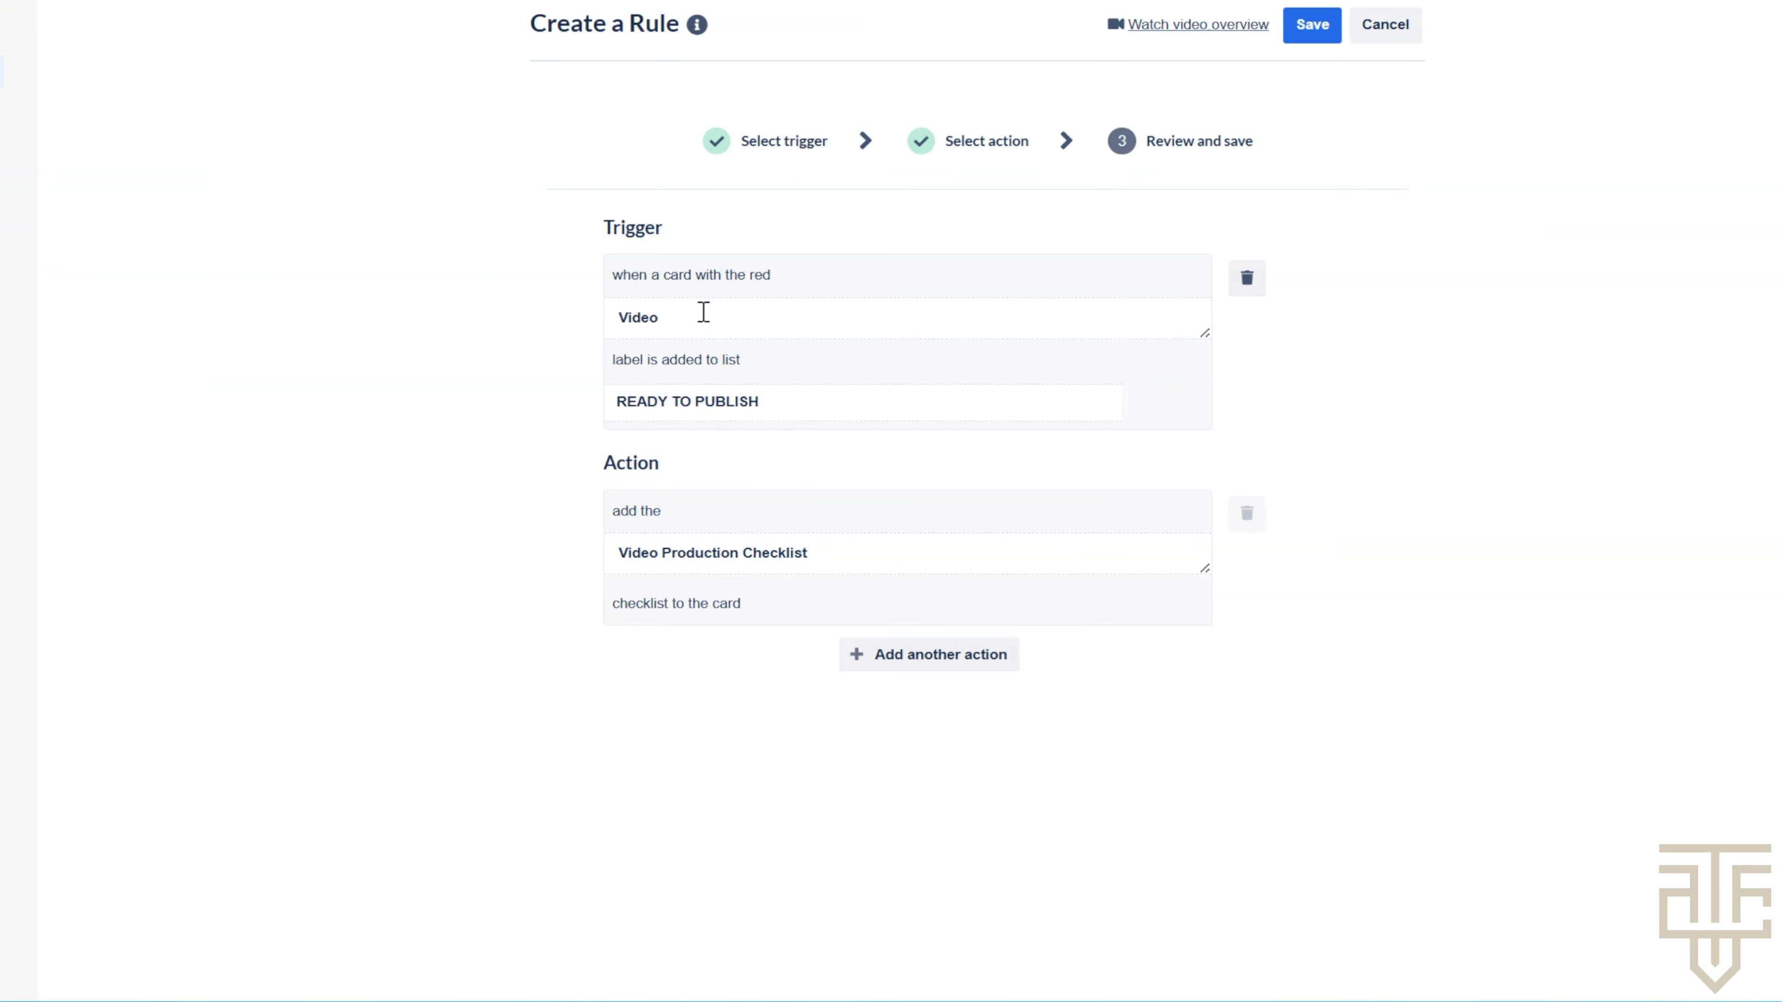
left_click(1315, 30)
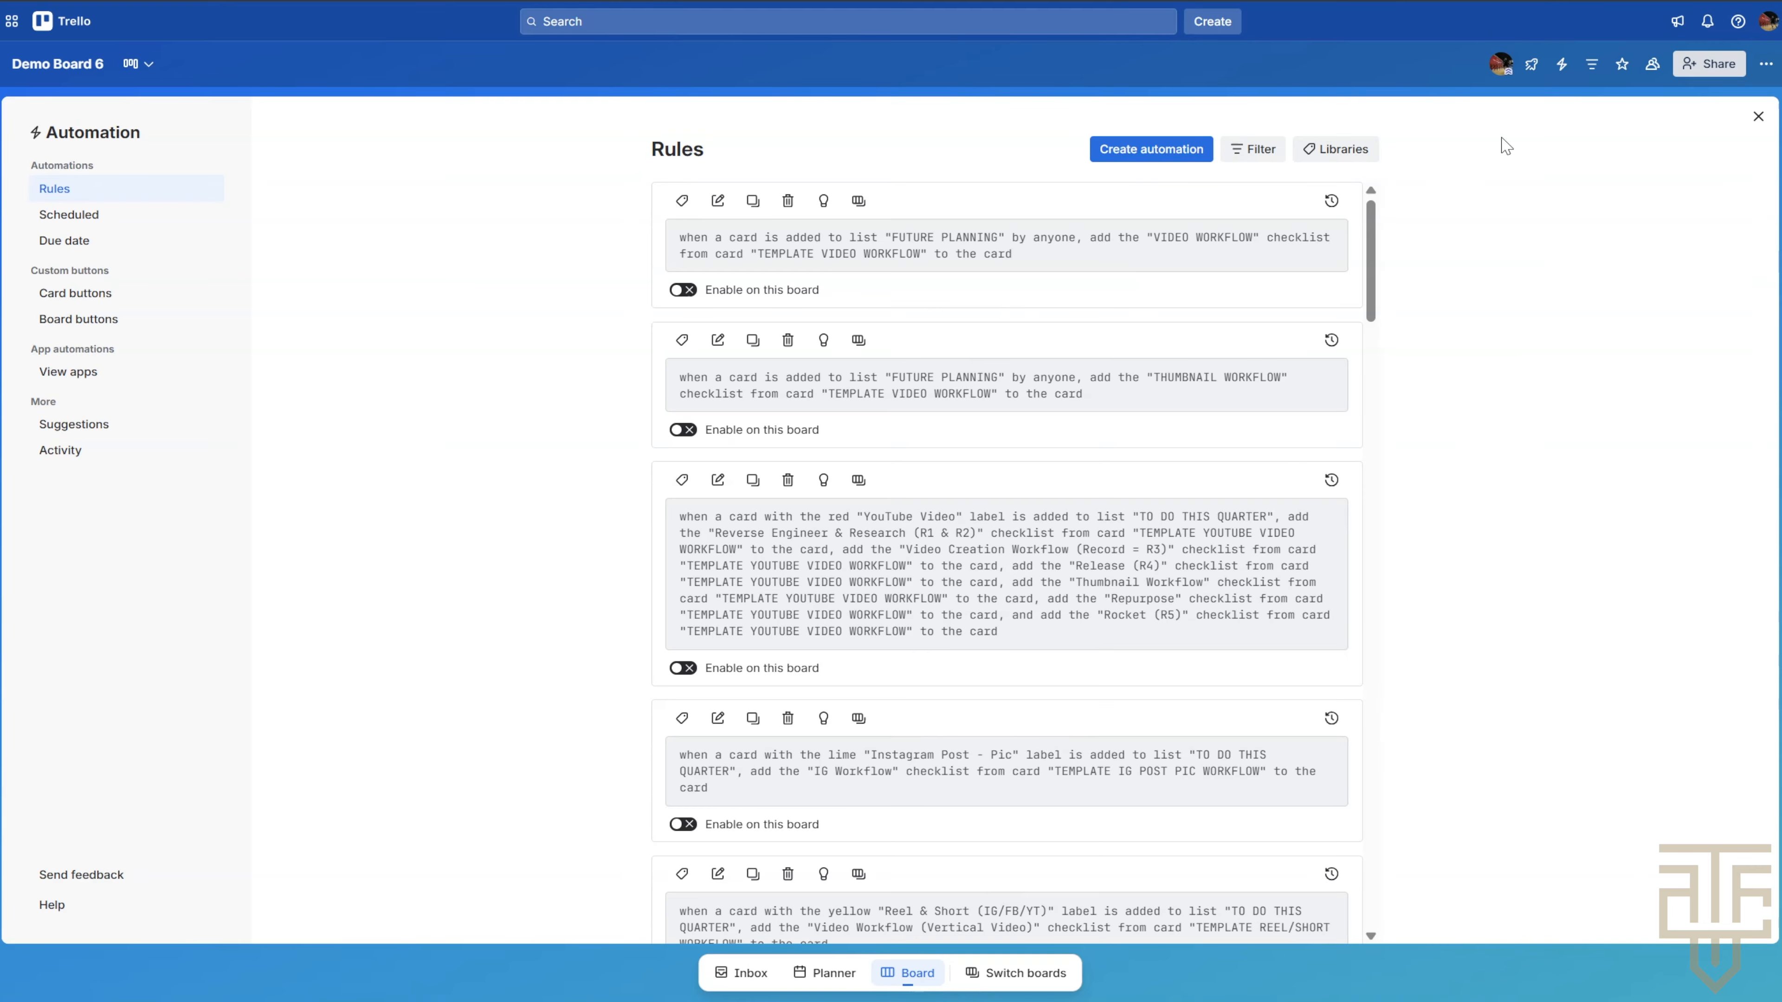
left_click(1758, 116)
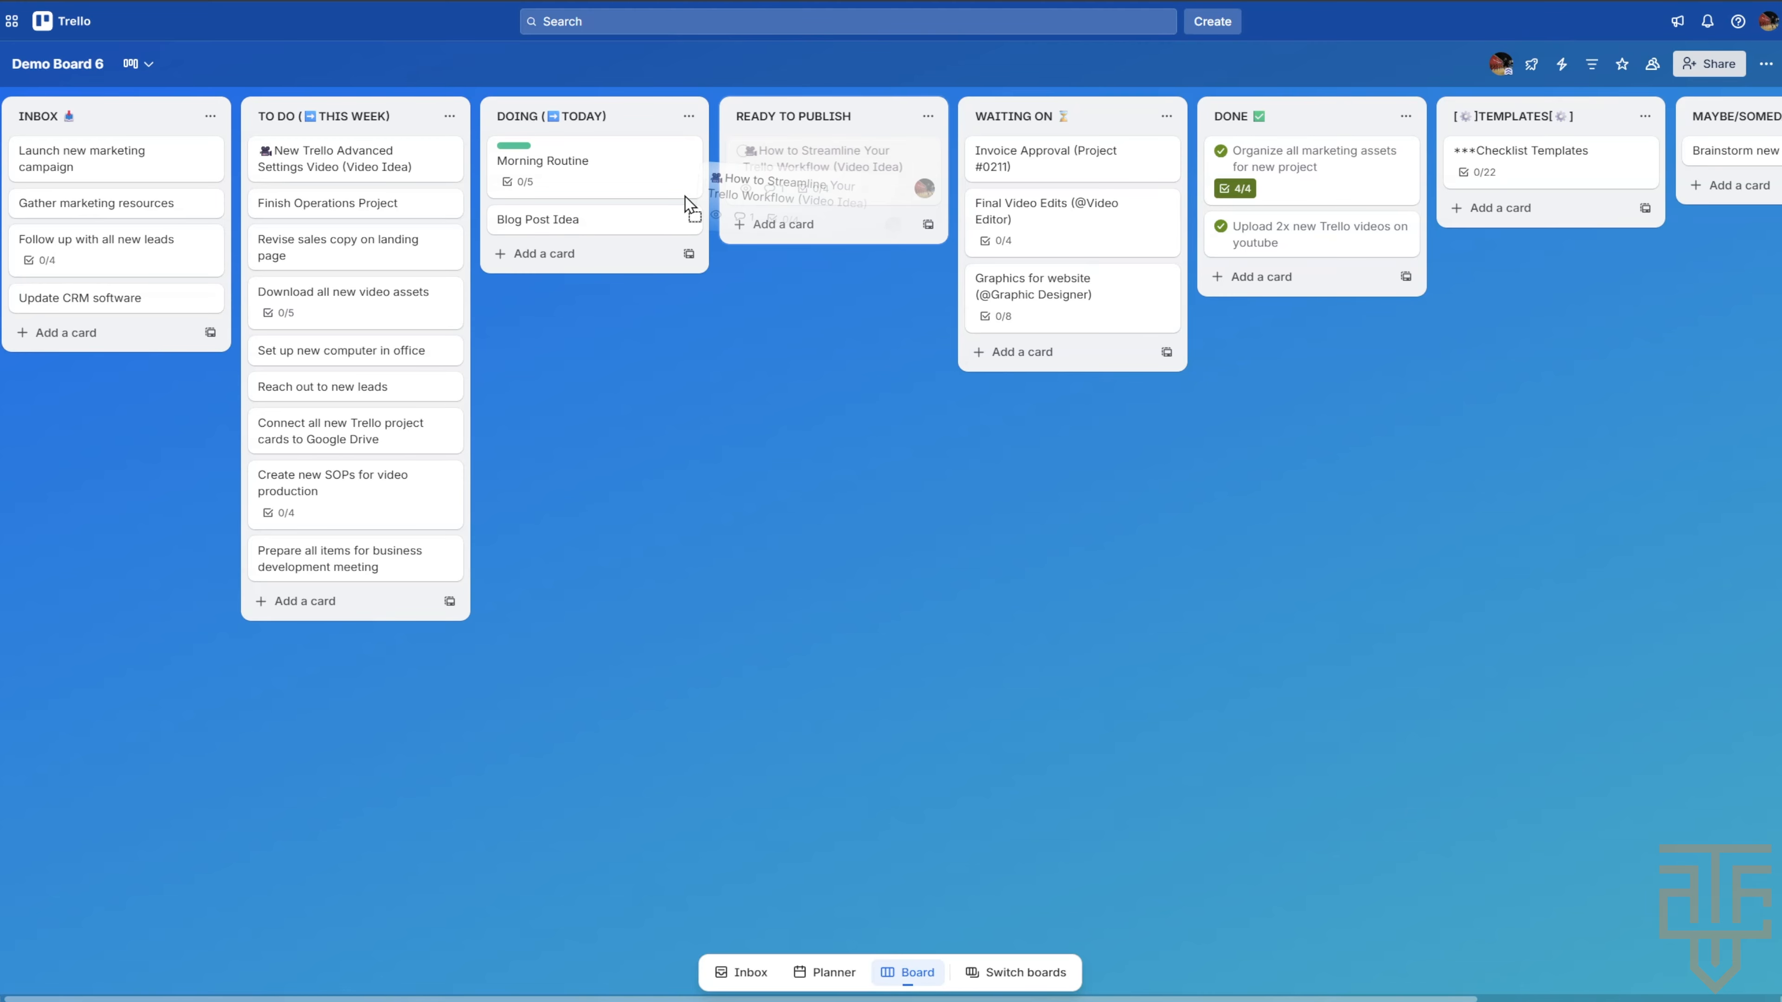
- Move the "How to Streamline Your Trello Workflow" card back to the top of DOING and give it the red "Video" label
left_click_drag(751, 167, 582, 172)
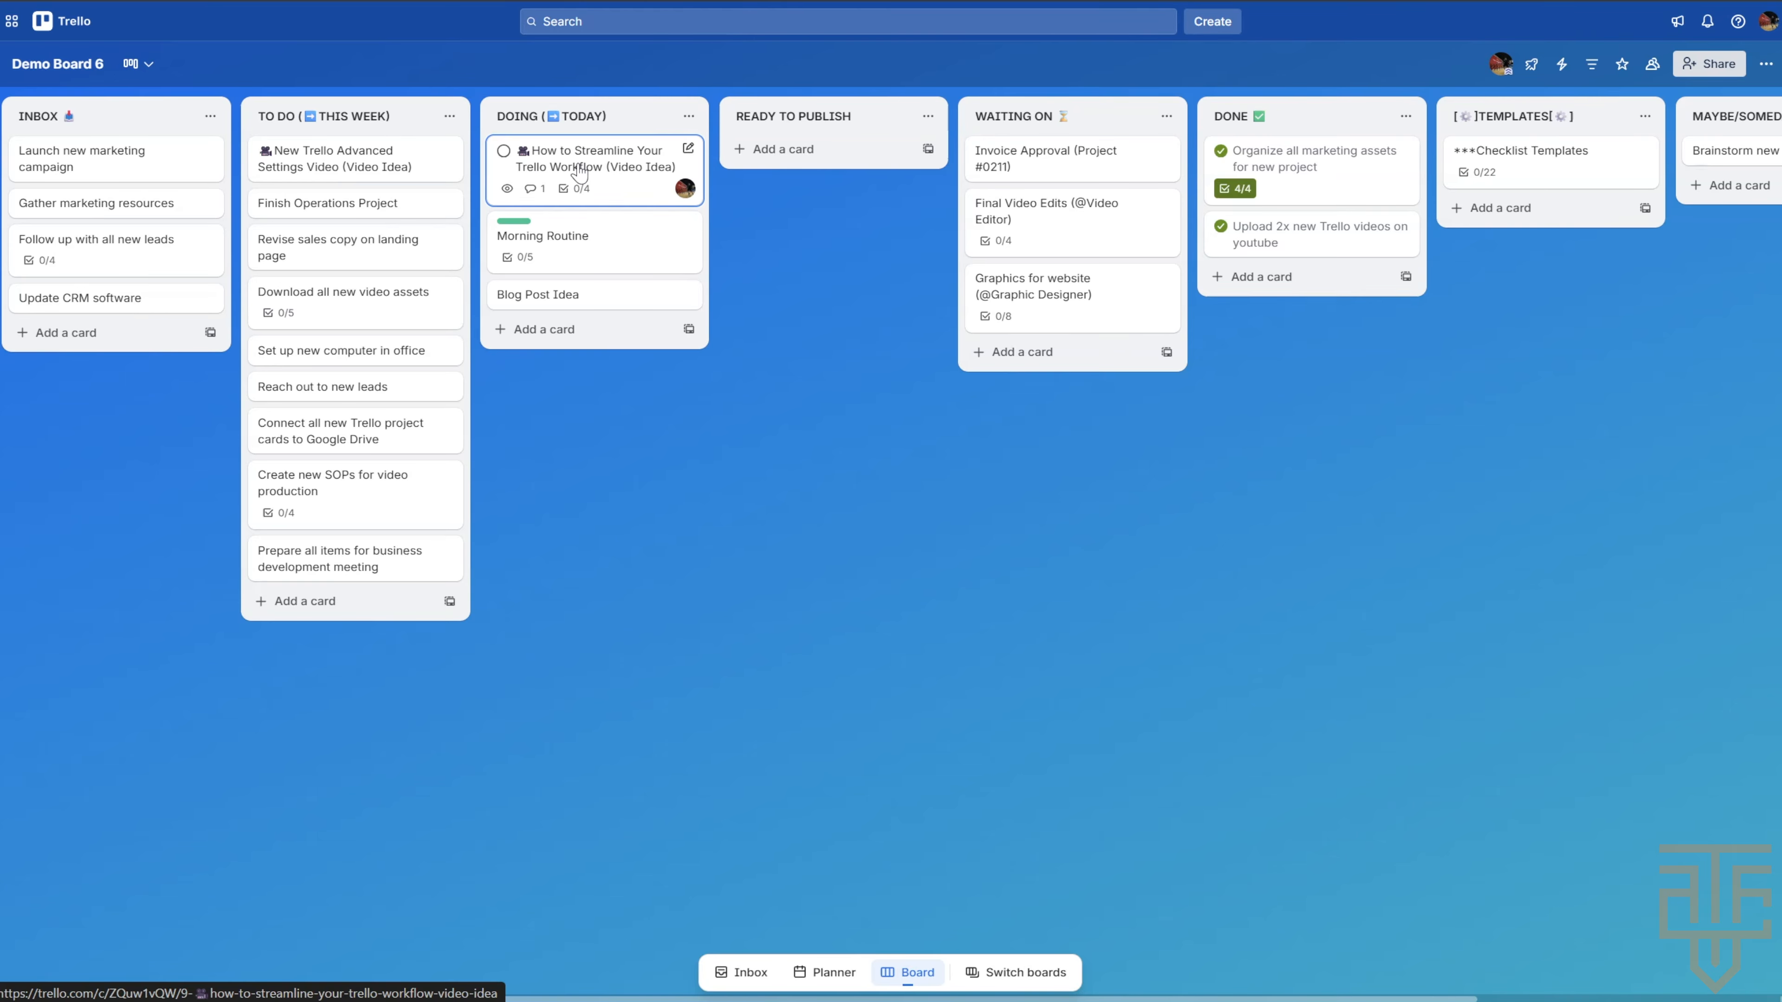
key("l")
left_click(697, 368)
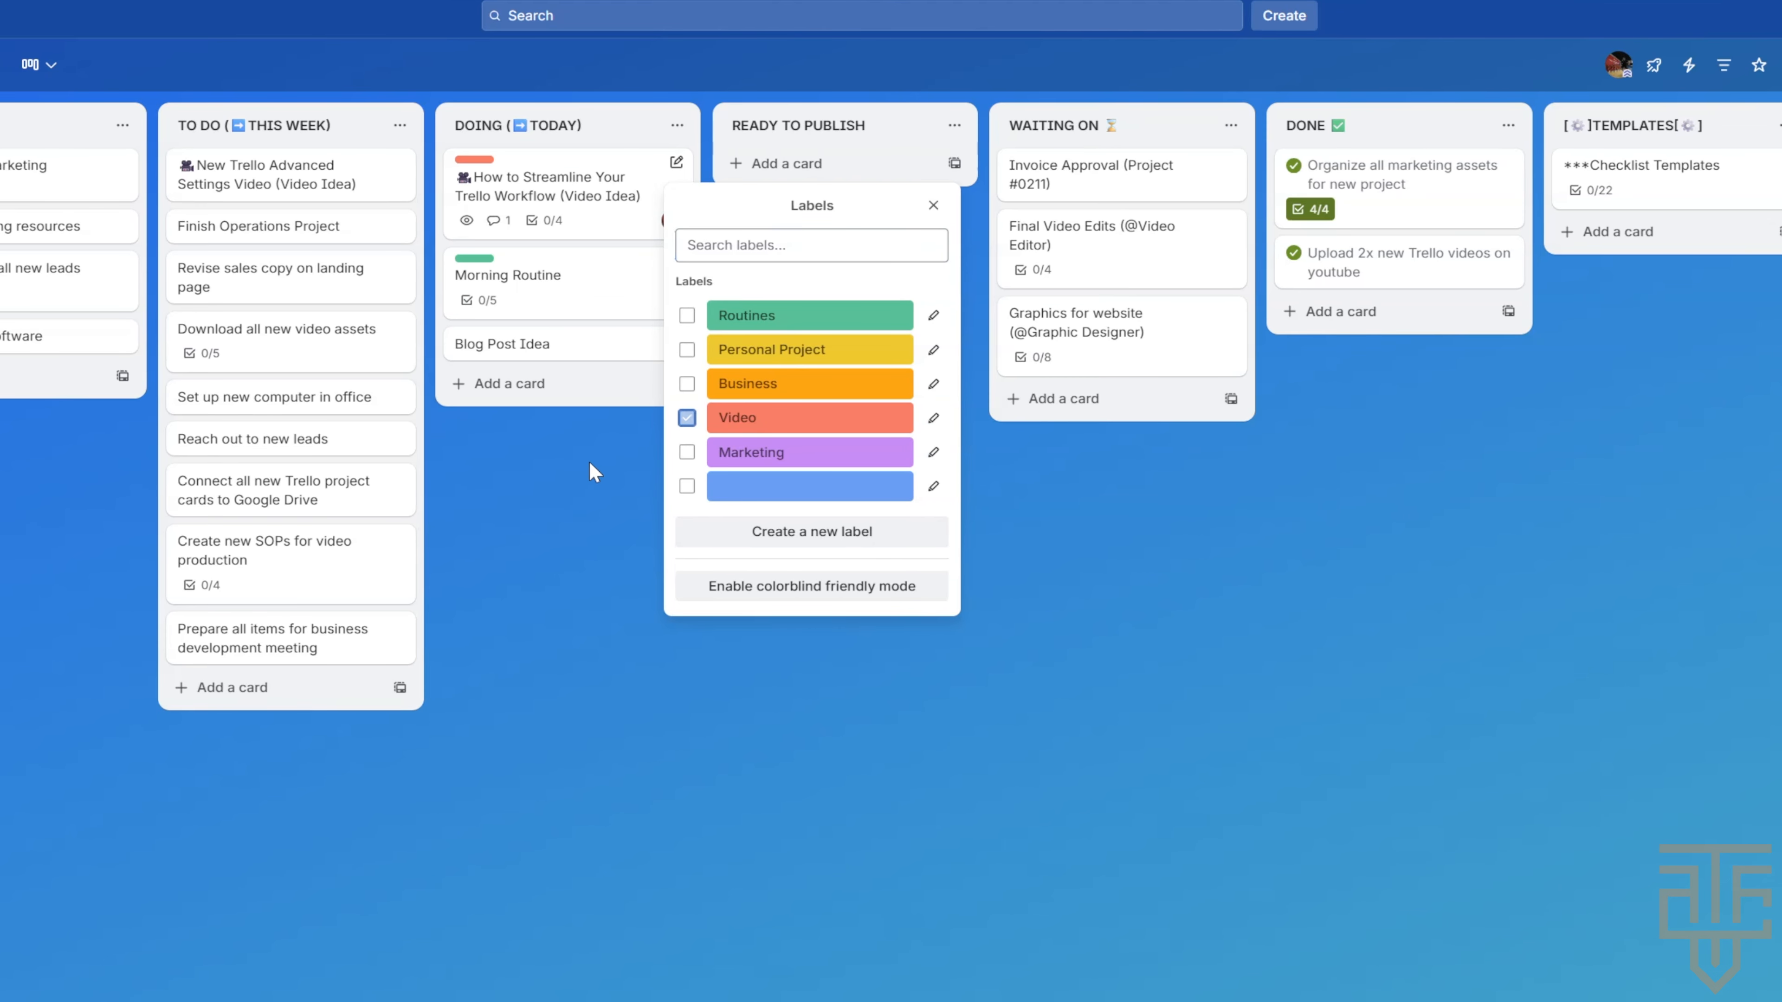
- Show label names on the cards, move the "How to Streamline Your Trello Workflow" card to READY TO PUBLISH and review its checklists
left_click(589, 463)
left_click(475, 159)
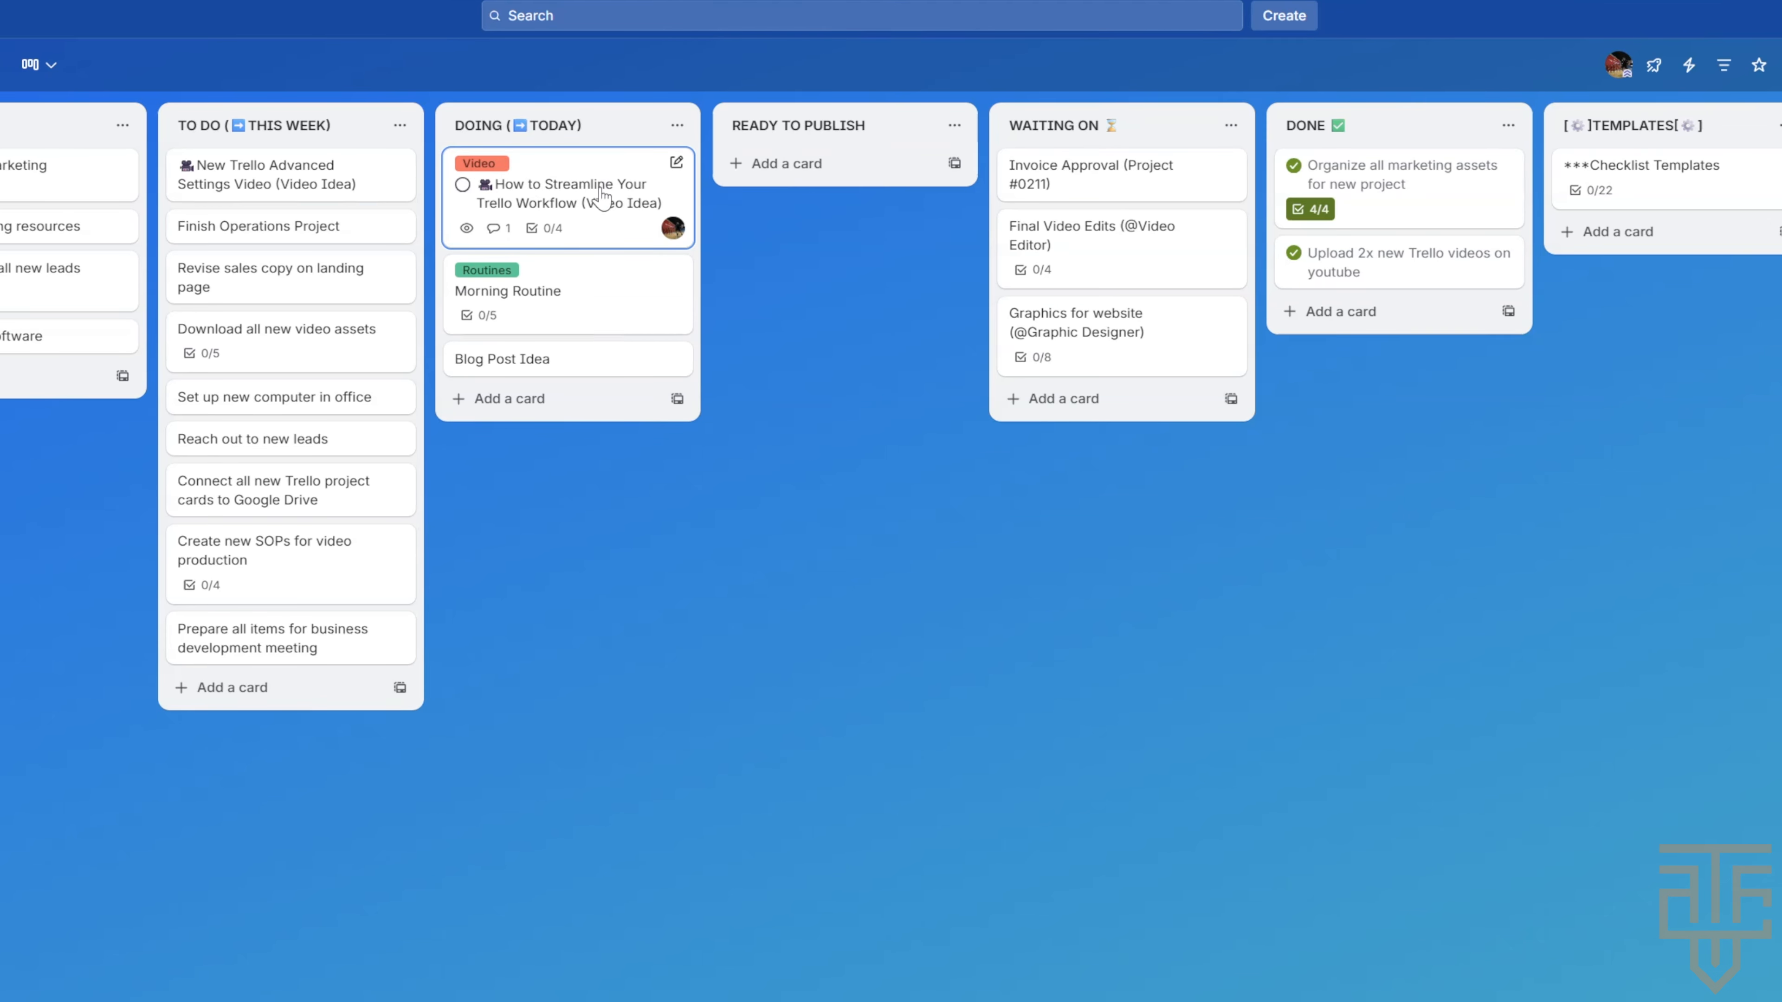
left_click_drag(601, 198, 831, 227)
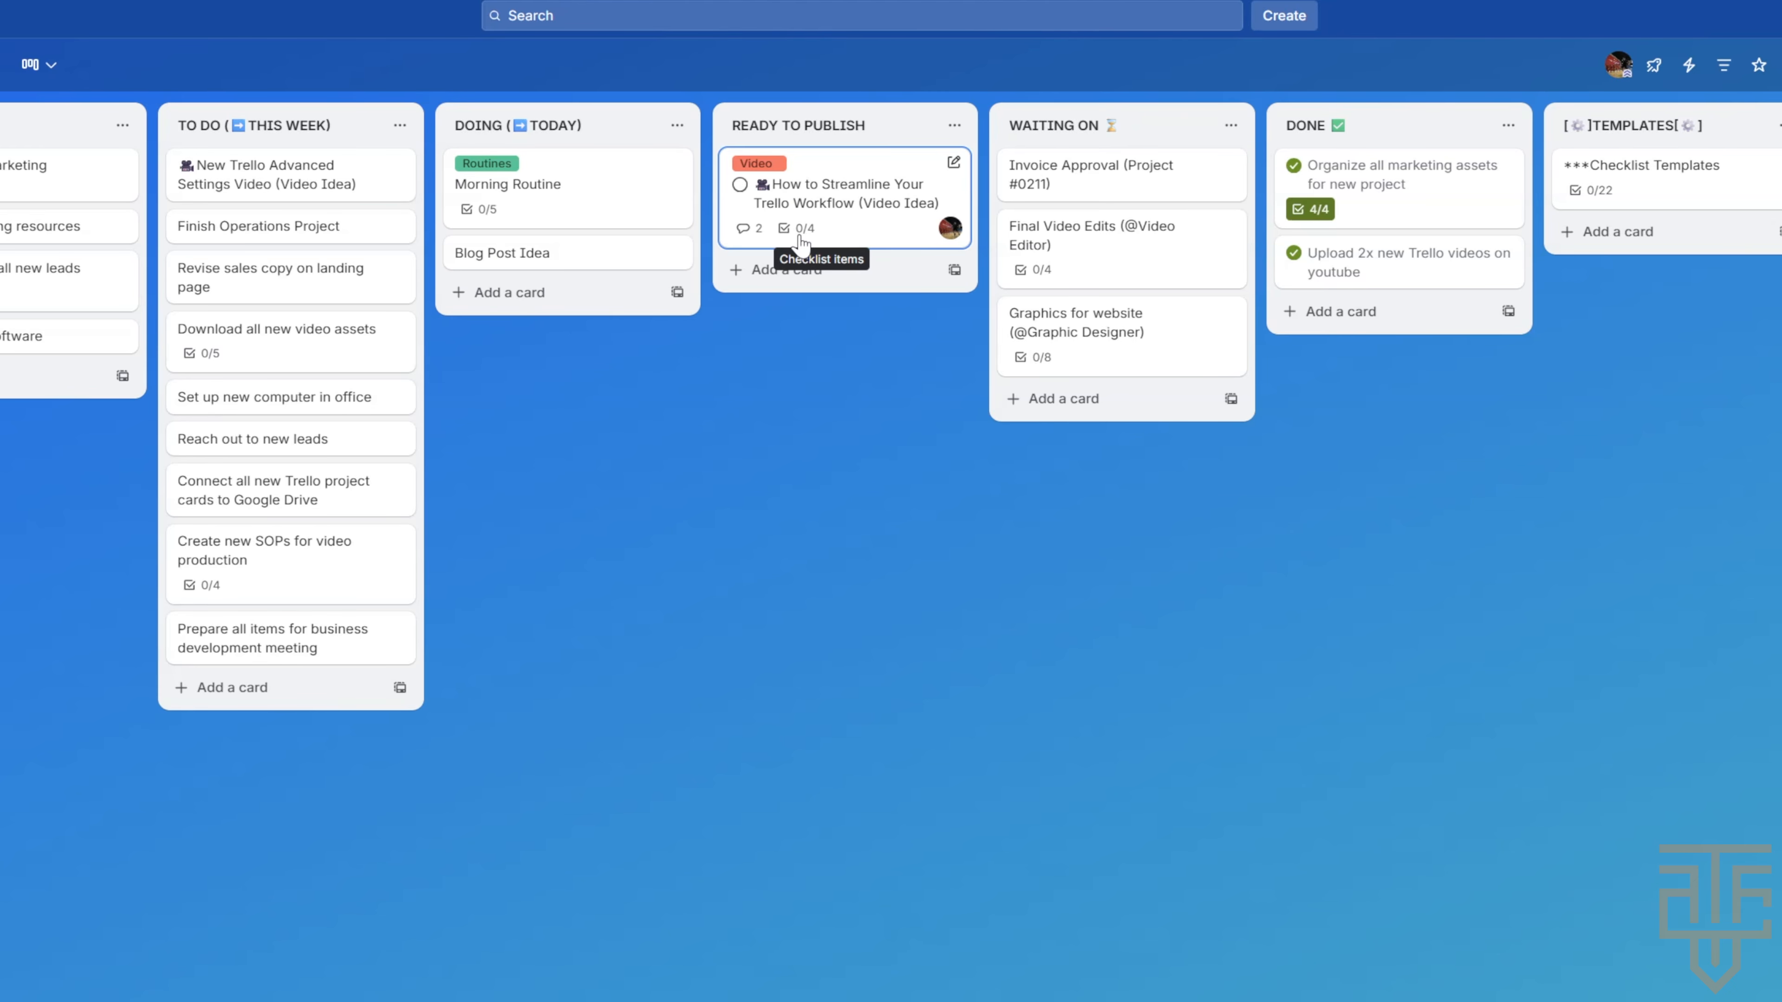
left_click(849, 214)
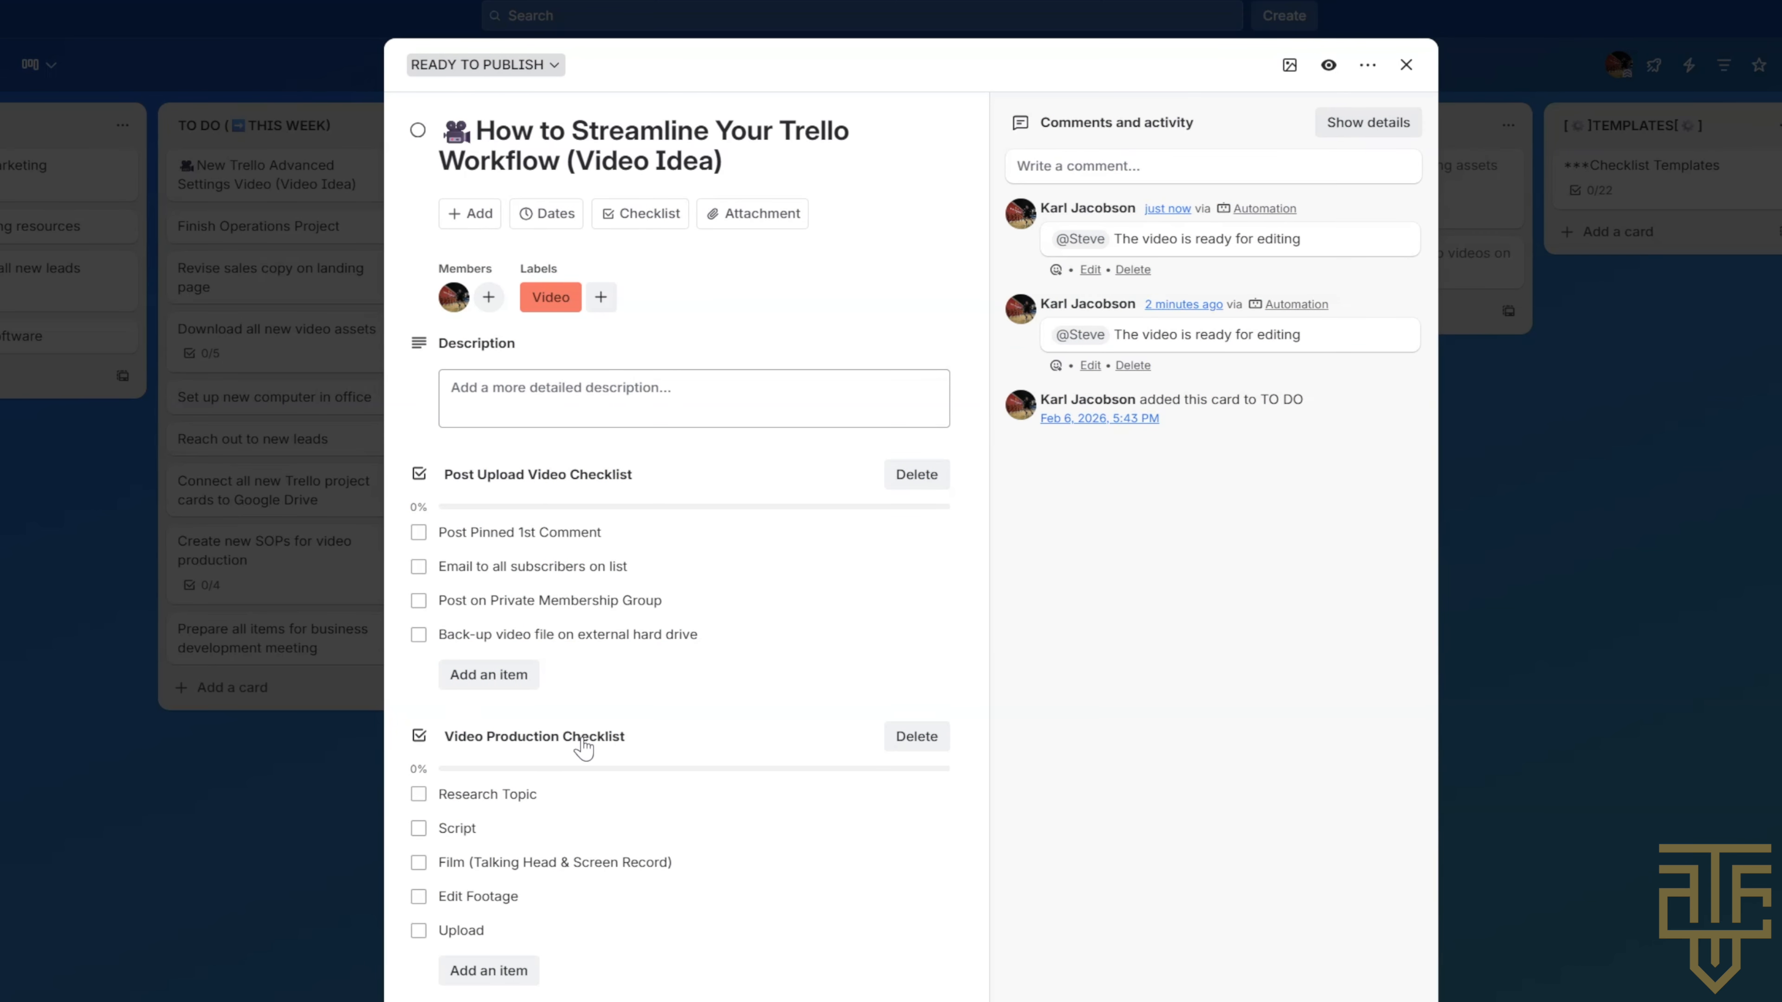
left_click(1405, 65)
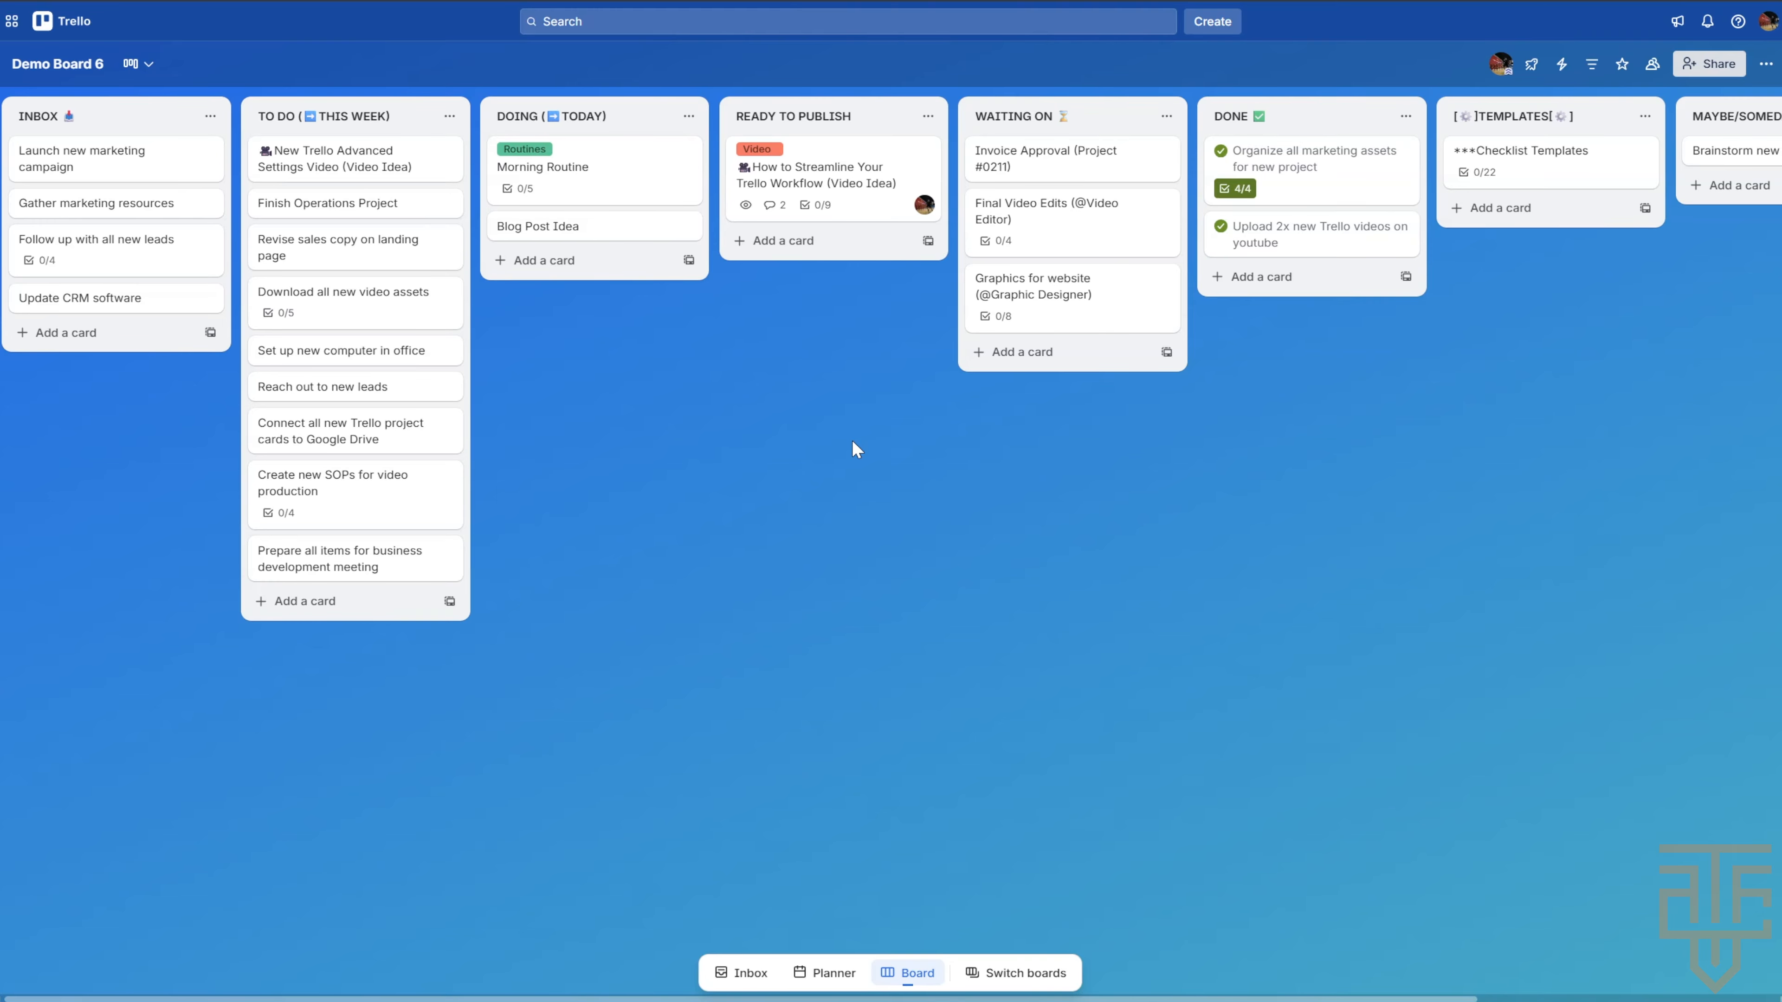
- Check off all four items of the "Post Upload Video Checklist" on the READY TO PUBLISH card and close it
left_click(848, 204)
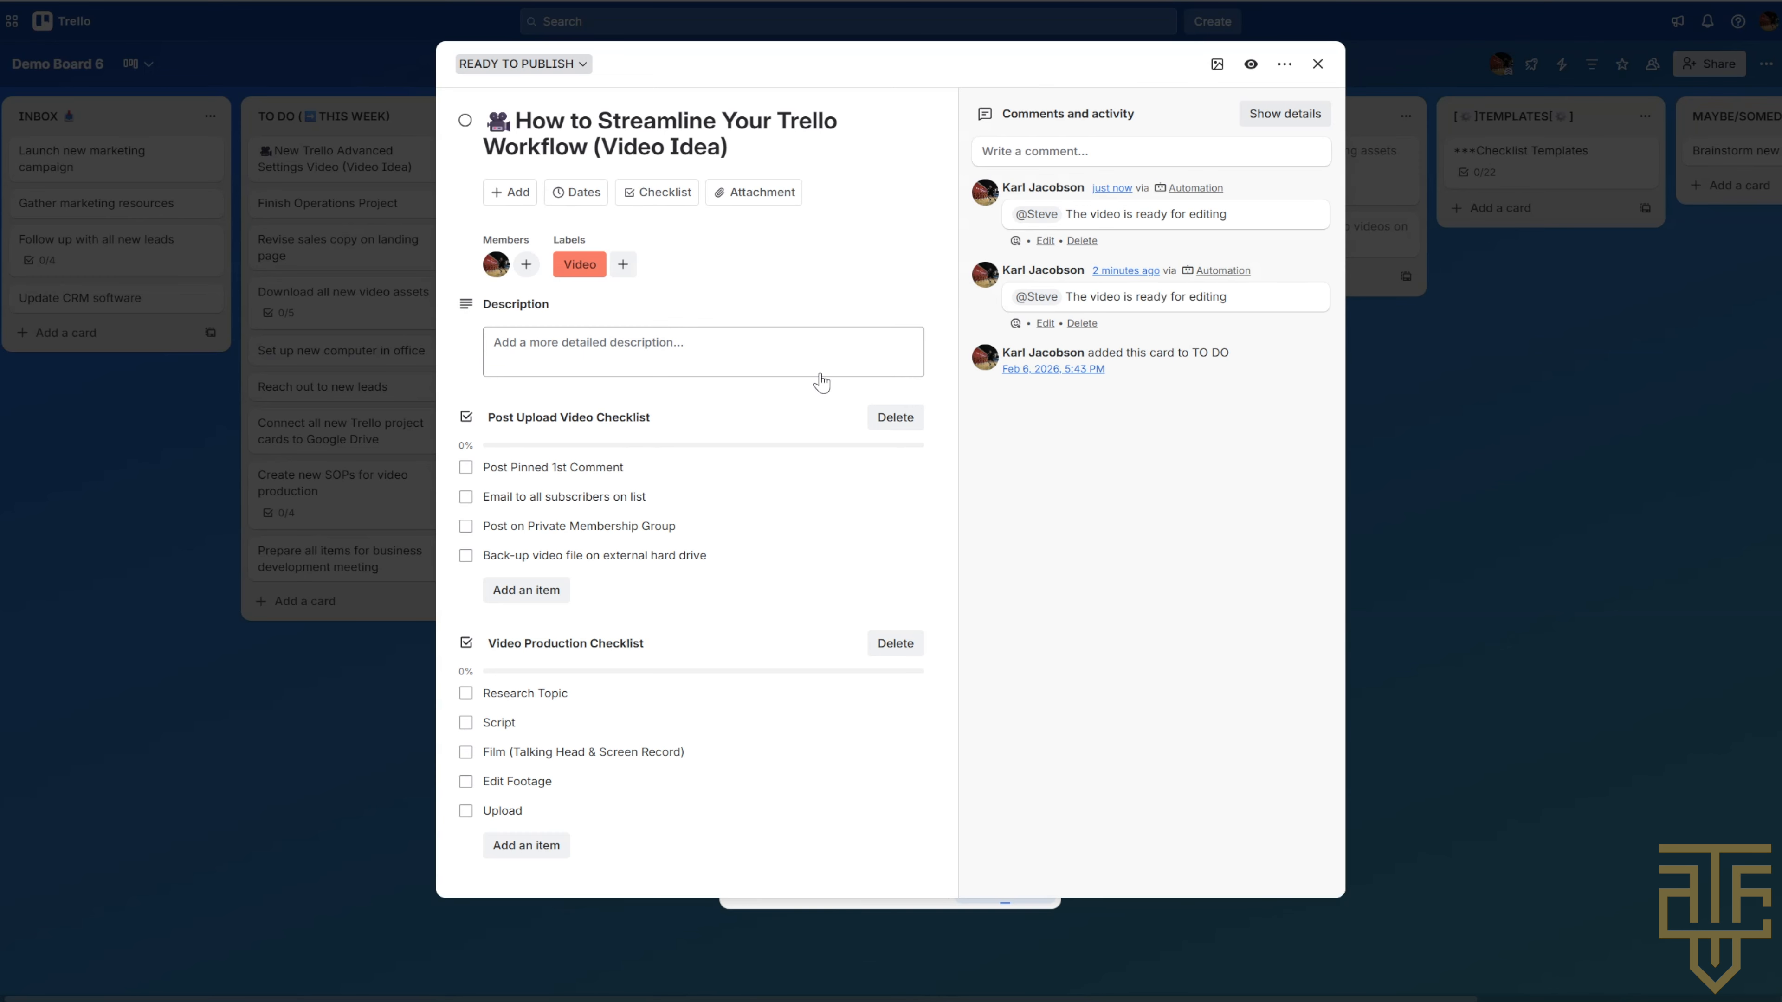
left_click(465, 467)
left_click(465, 496)
left_click(465, 526)
left_click(464, 555)
left_click(1317, 64)
mouse_move(824, 165)
left_mouse_down()
mouse_move(1123, 183)
mouse_move(806, 175)
left_mouse_up()
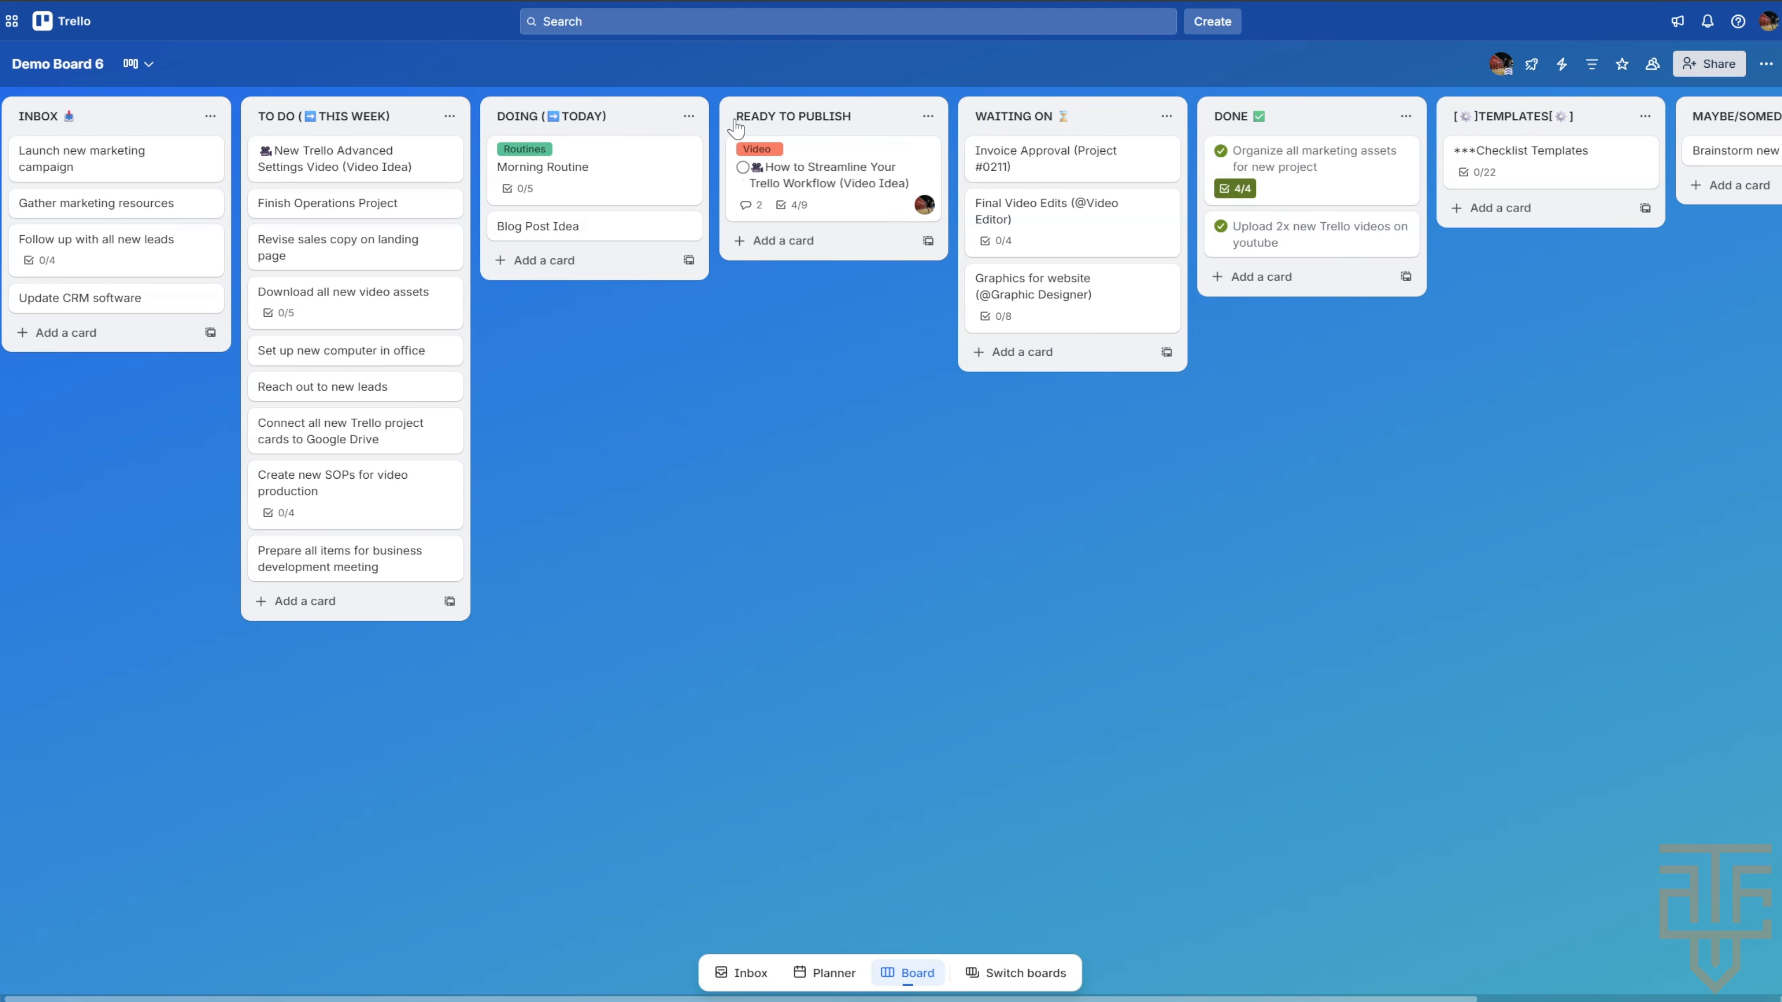
- Add a "CONTENT PRODUCTION" list between DOING and READY TO PUBLISH and move the "How to Streamline Your Trello Workflow" card into it
left_click(714, 117)
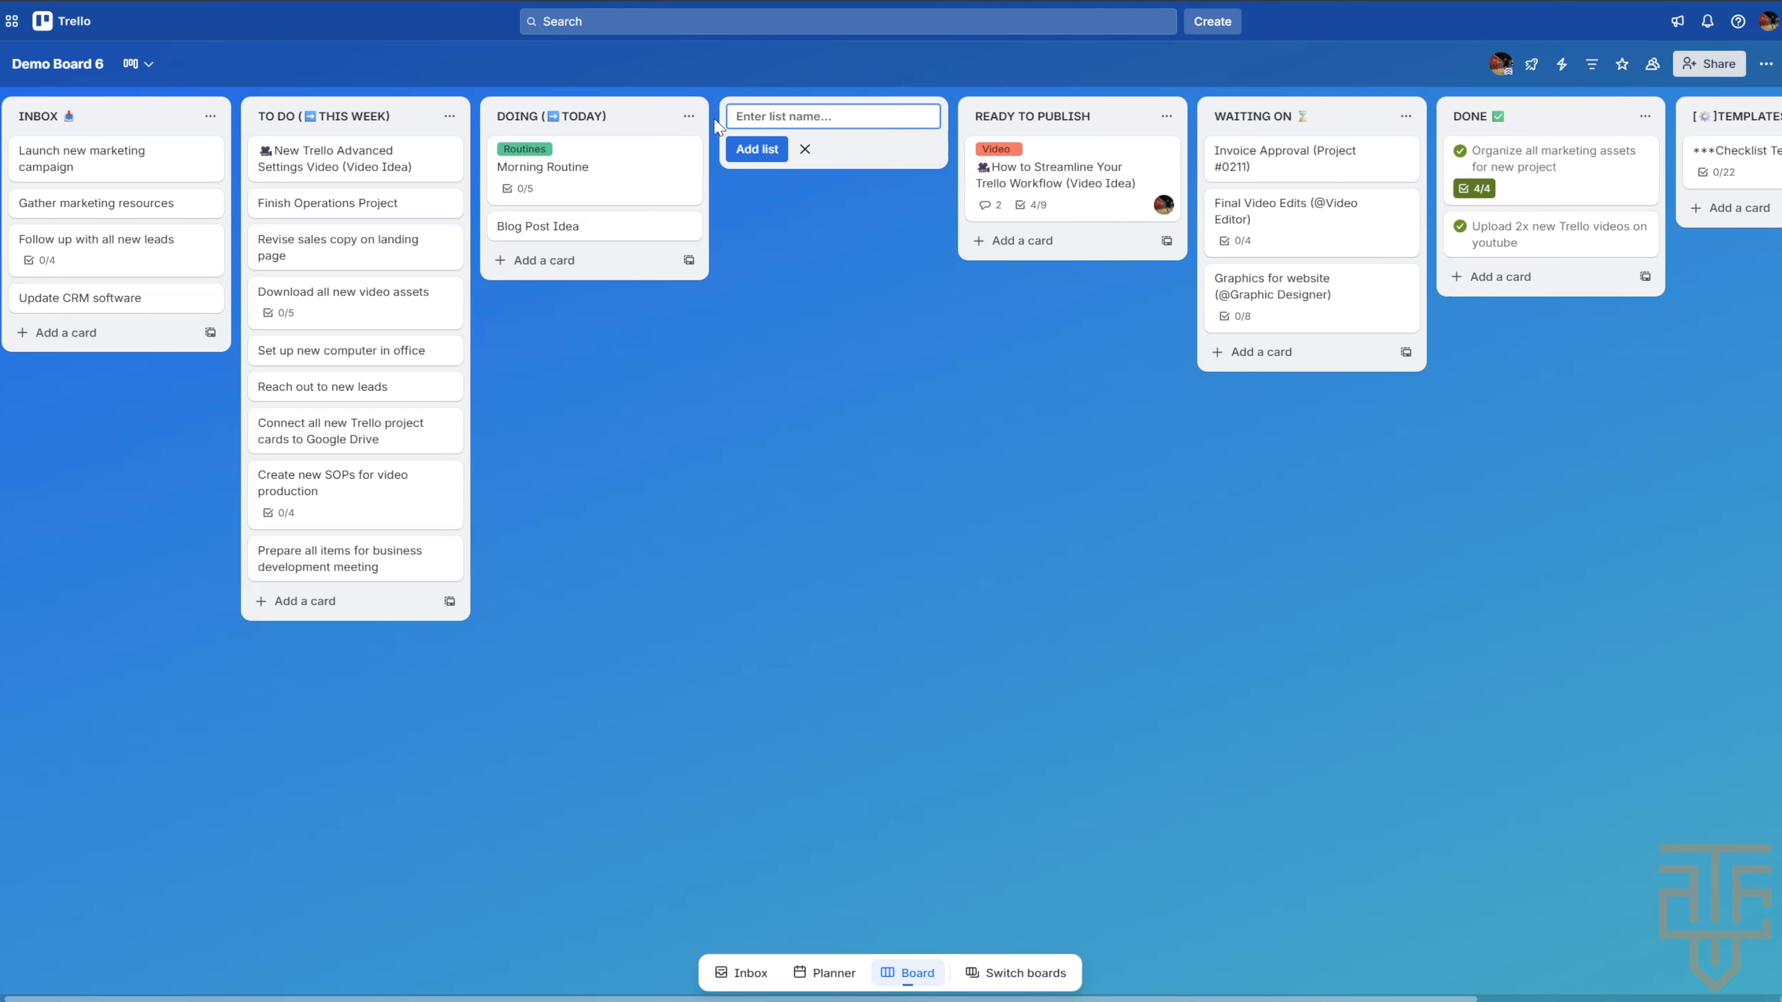
type("CONTENT PRODUCTION")
left_click(745, 149)
left_click_drag(1037, 198, 772, 167)
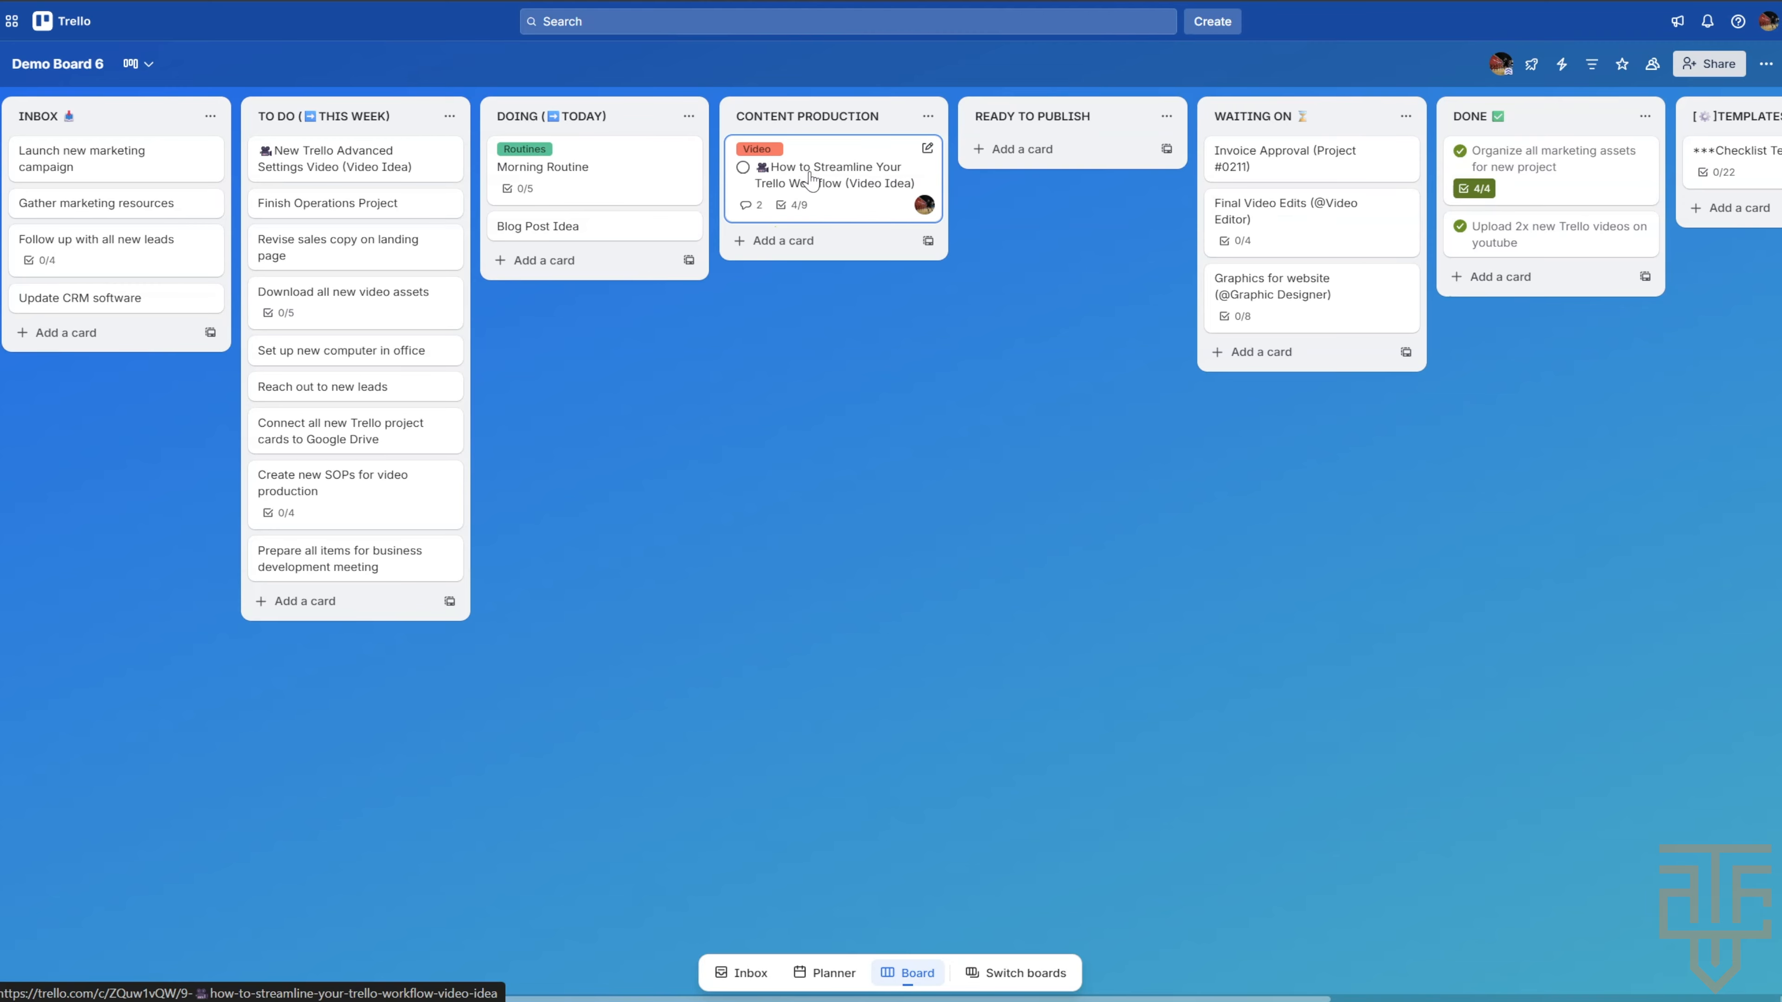
- Move the "How to Streamline" card to the top of DOING and give the "New Trello Advanced Settings Video" card the red "Video" label
left_click_drag(810, 181, 604, 203)
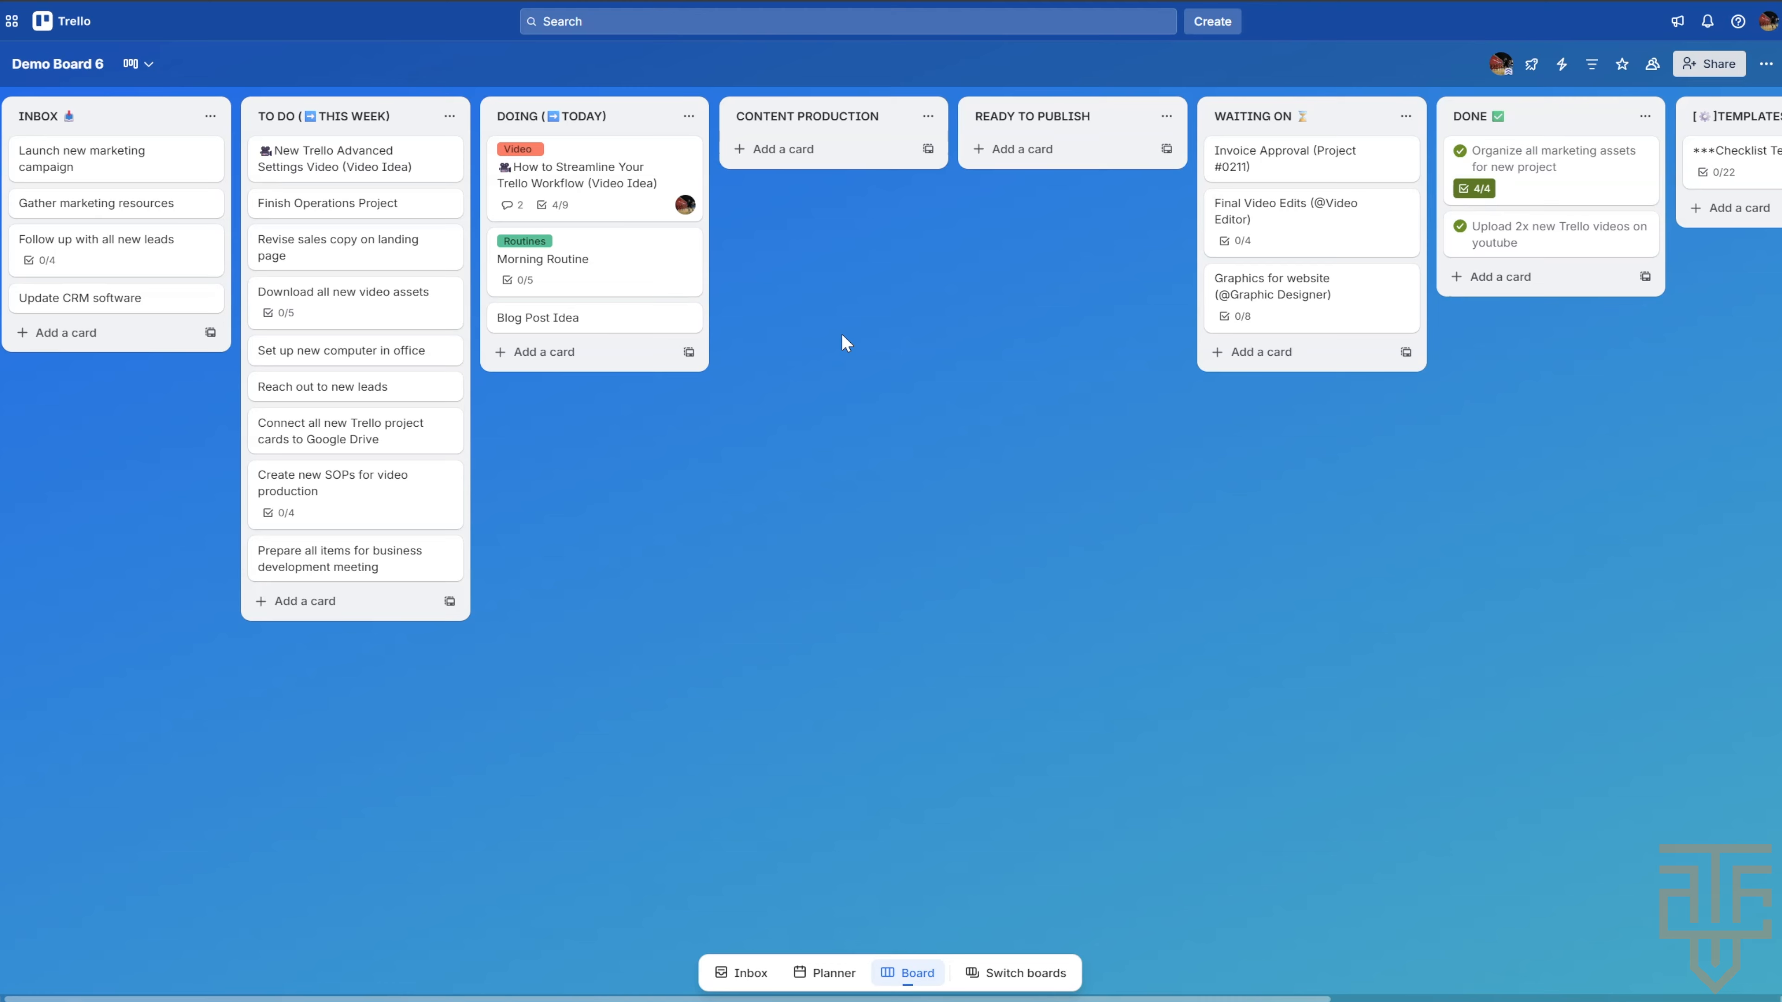
key("l")
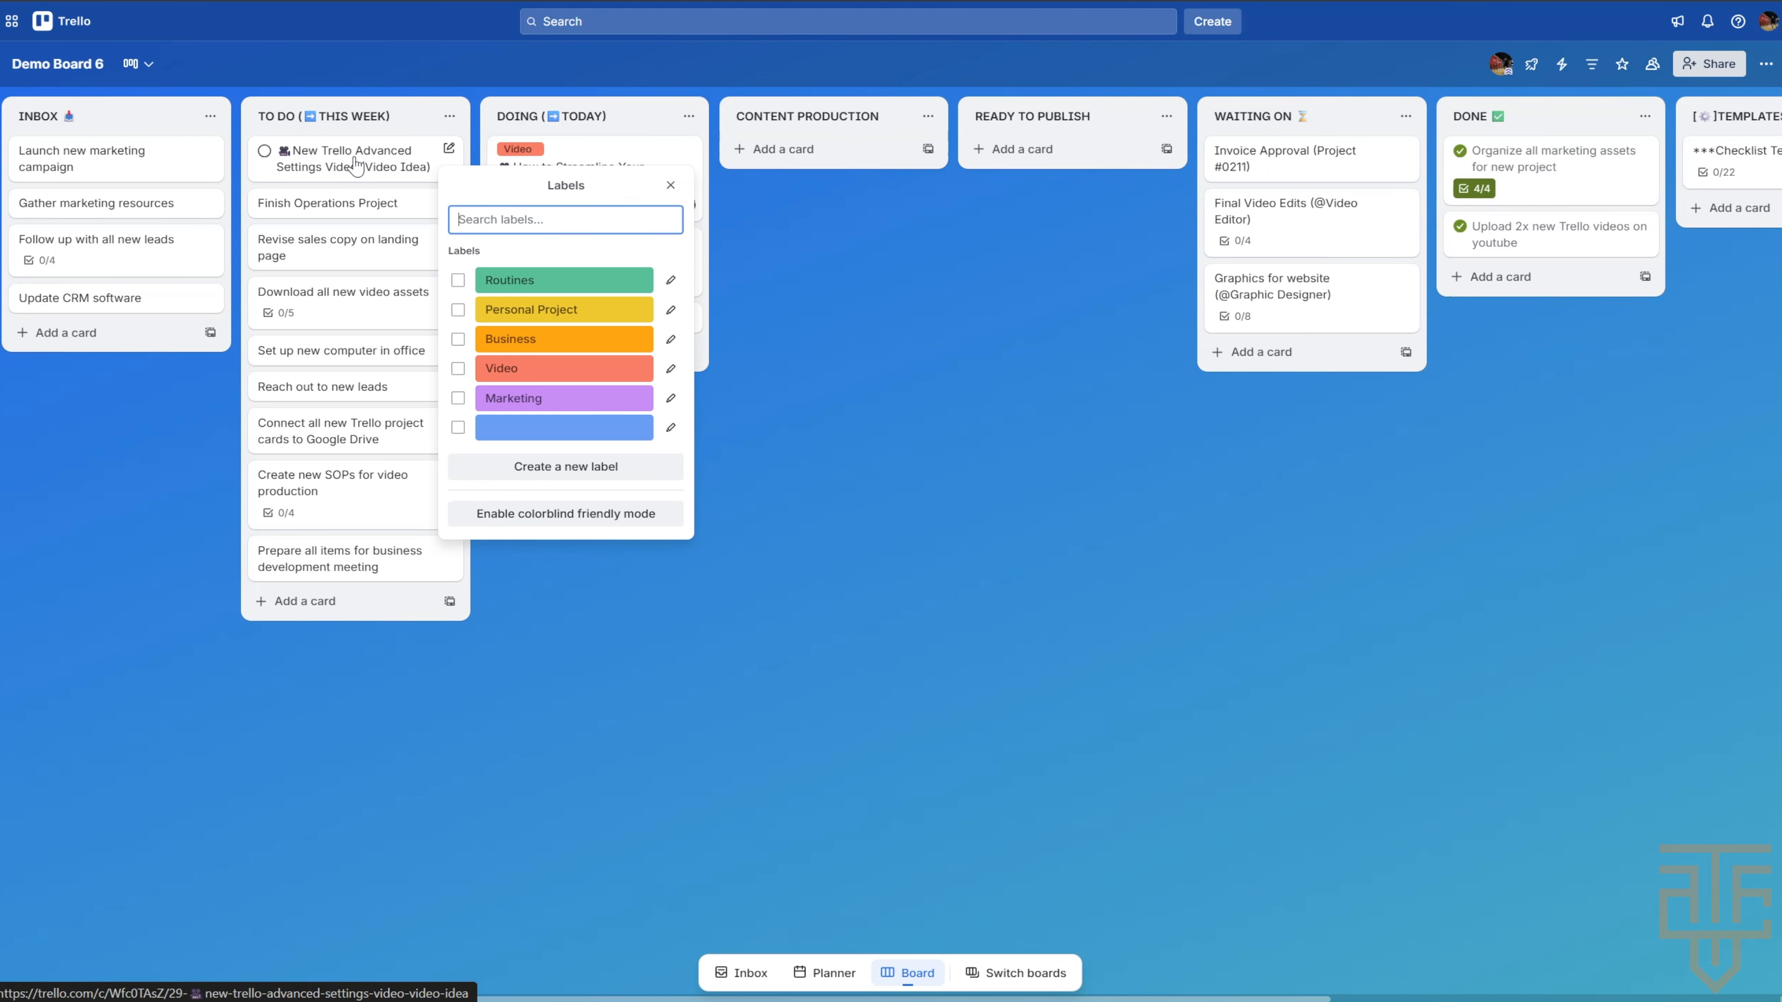
left_click(457, 368)
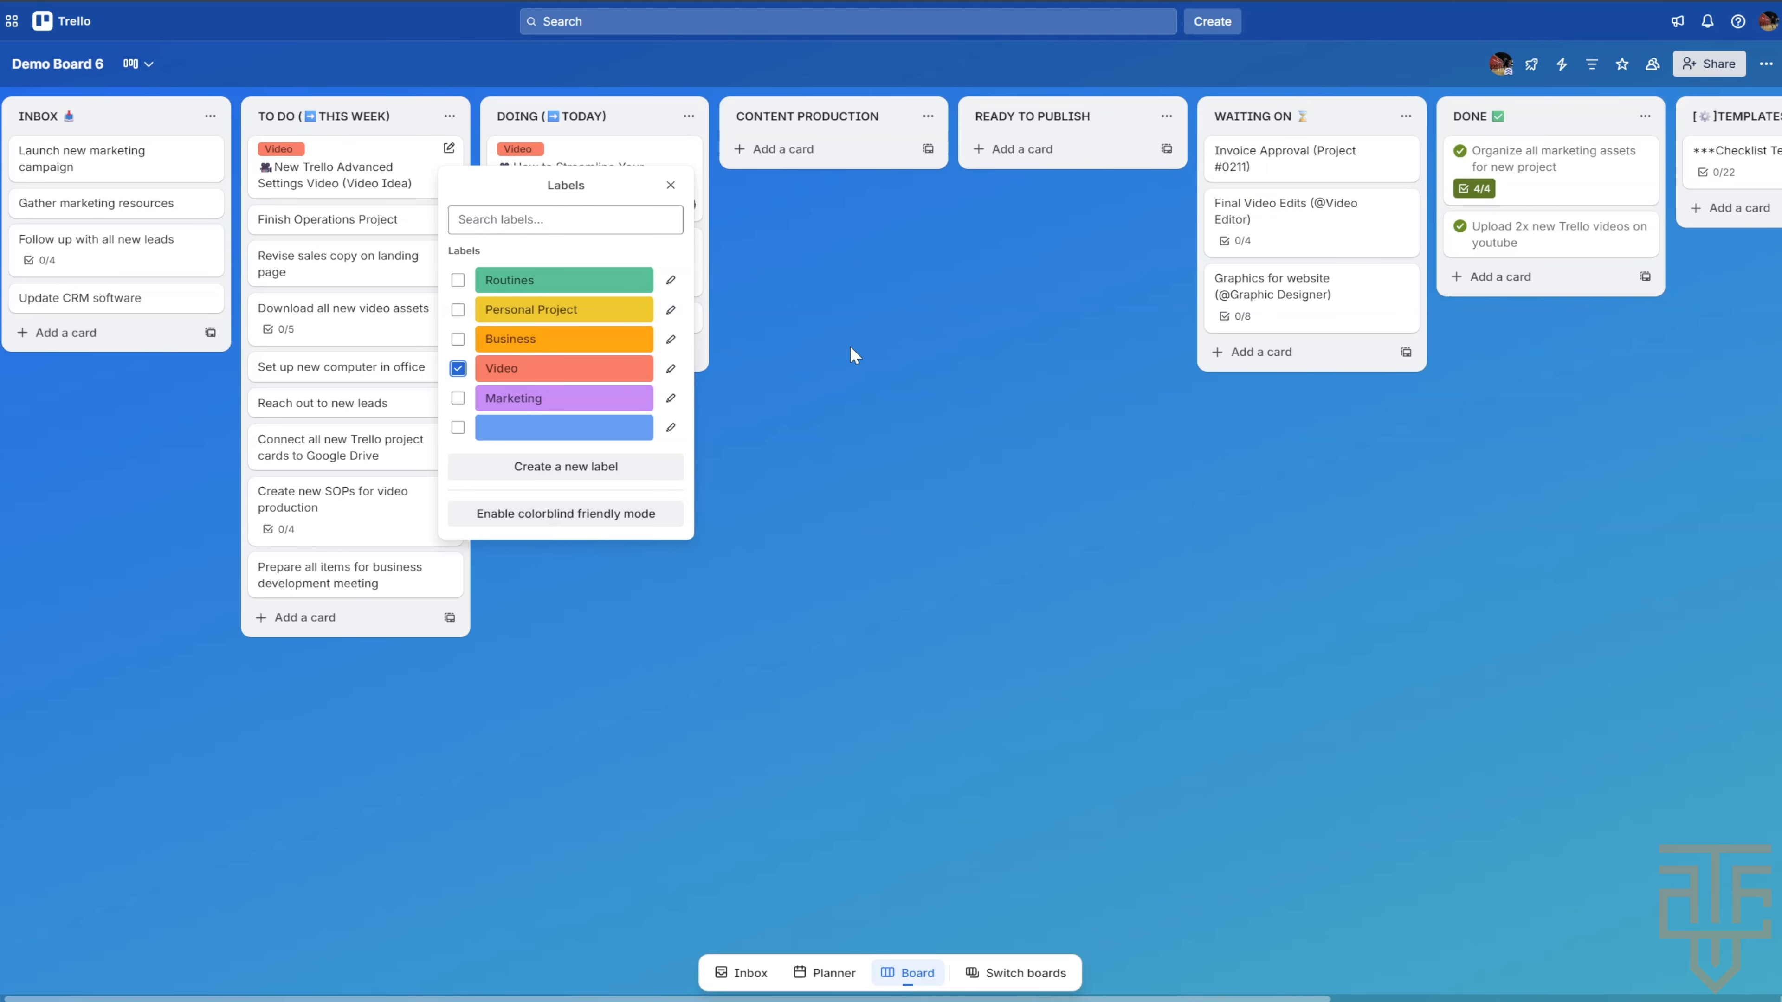
left_click(932, 333)
- Create a new automation rule triggered when a card is added to the CONTENT PRODUCTION list
left_click(1561, 64)
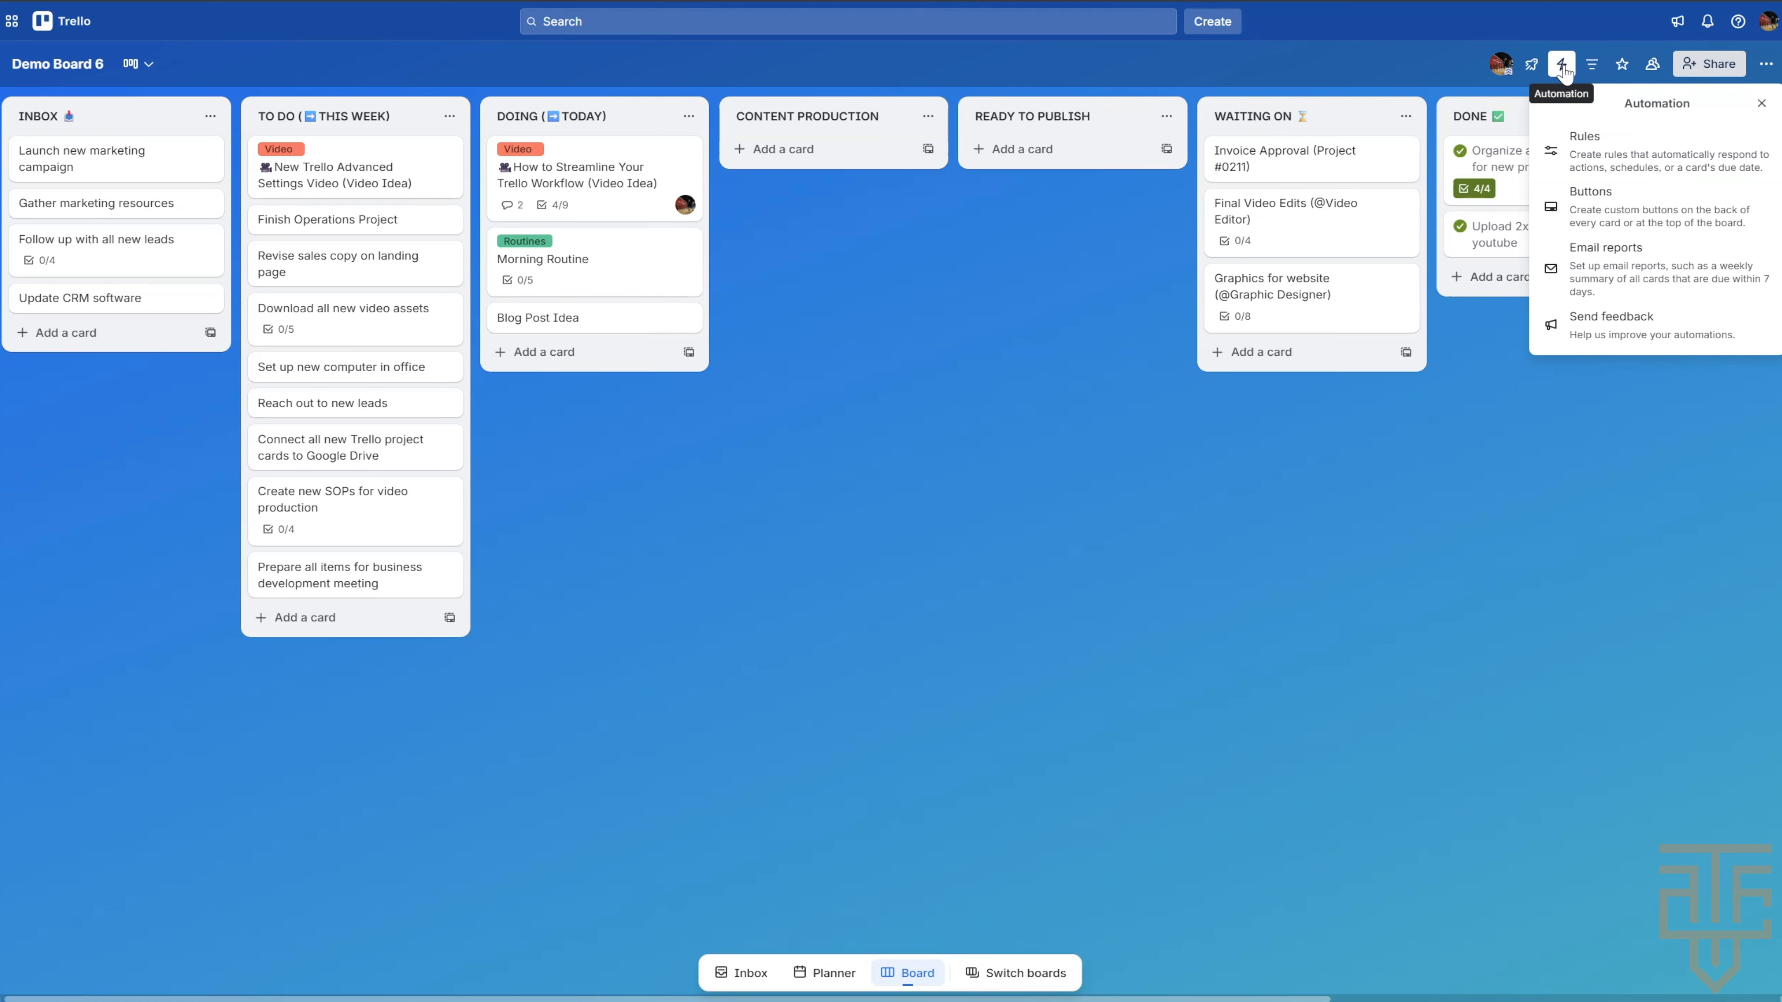
left_click(1587, 140)
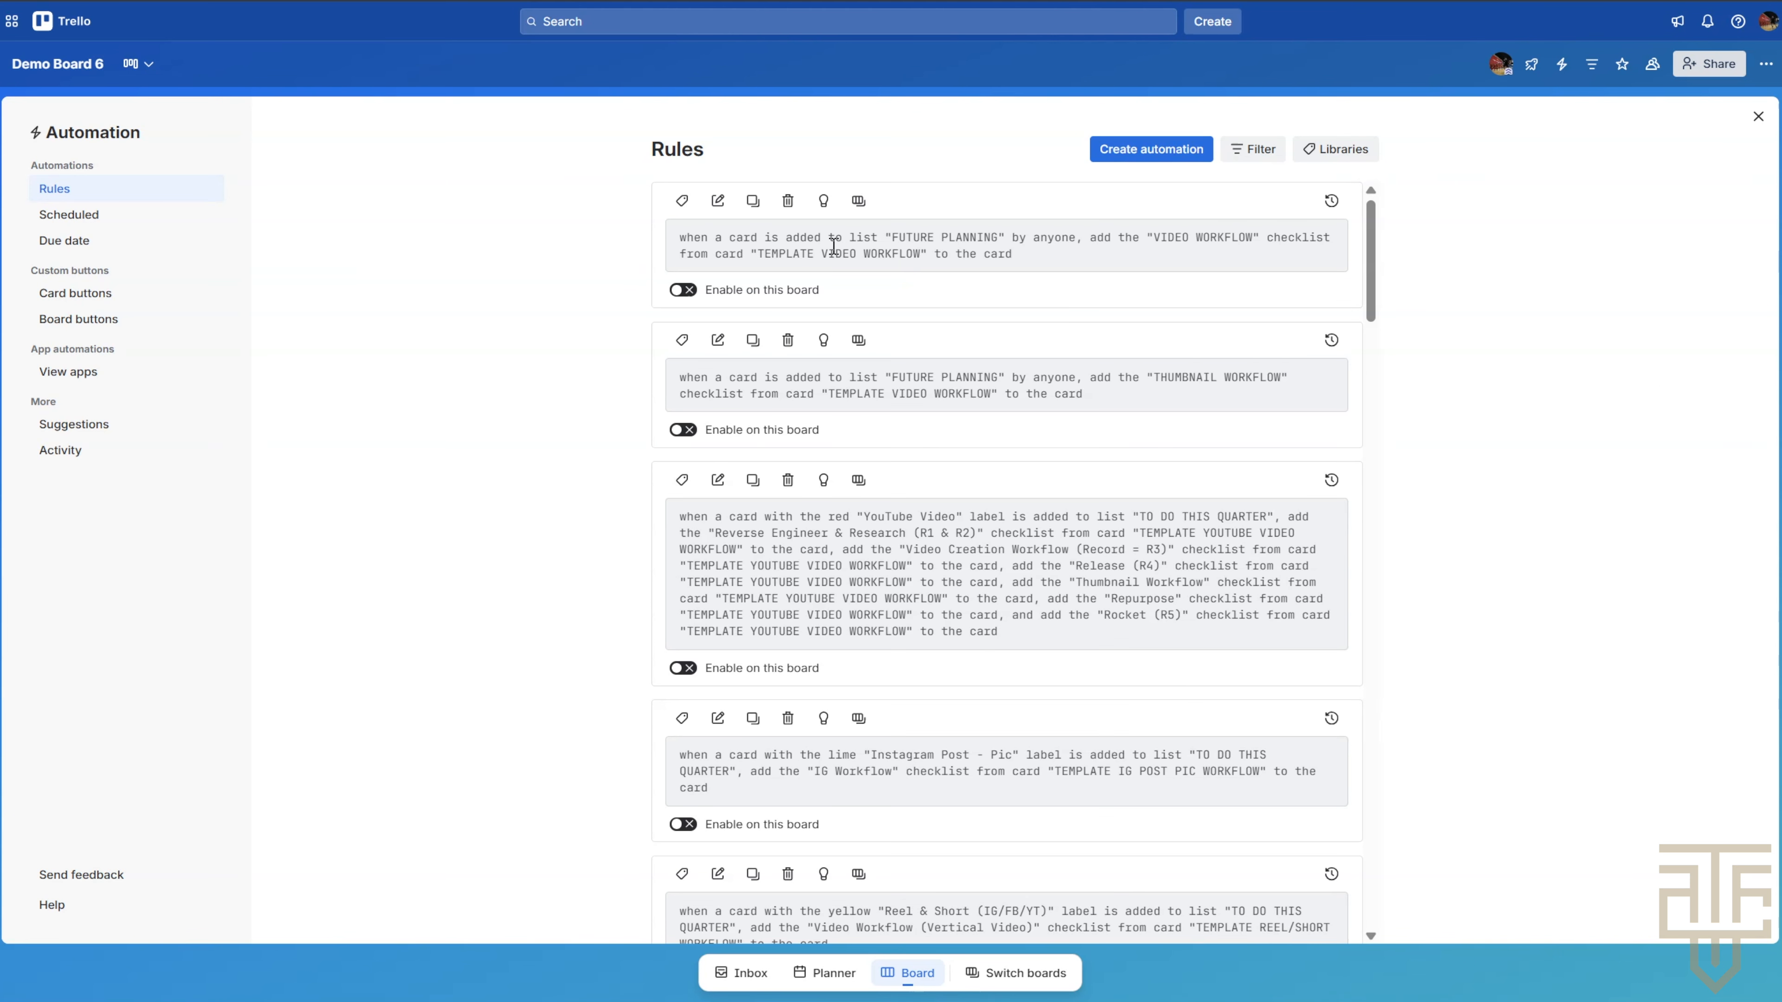
left_click(1123, 150)
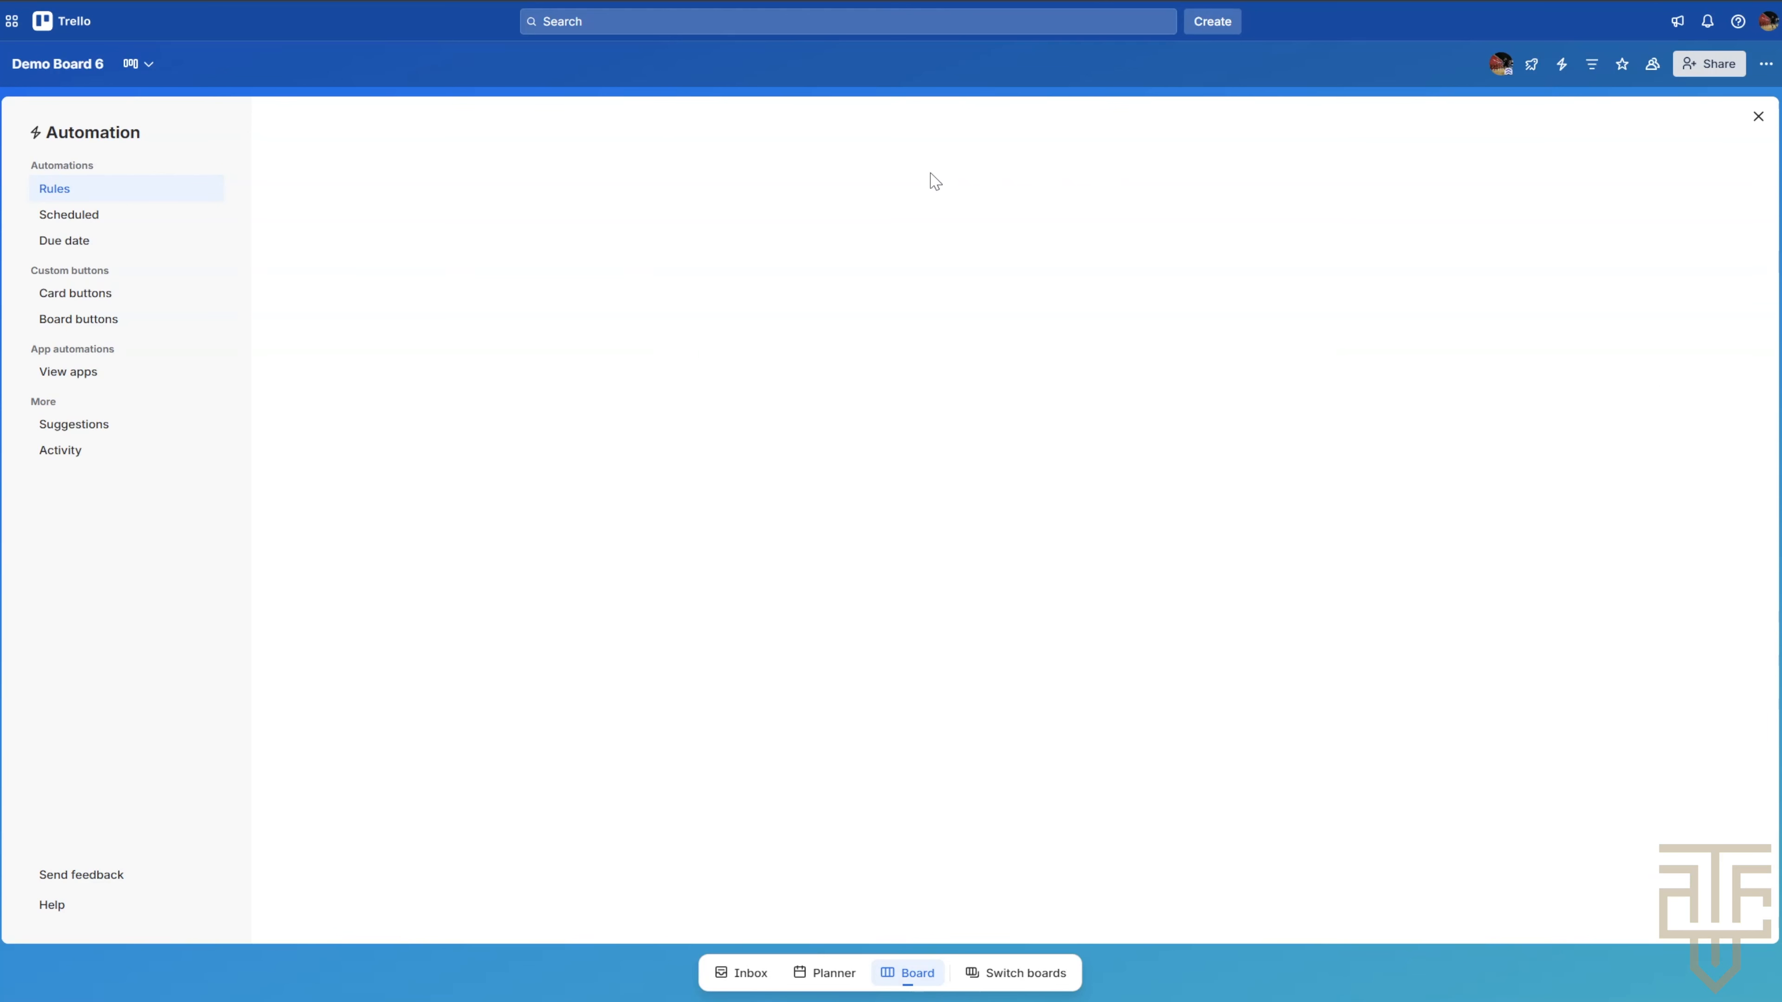
left_click(846, 267)
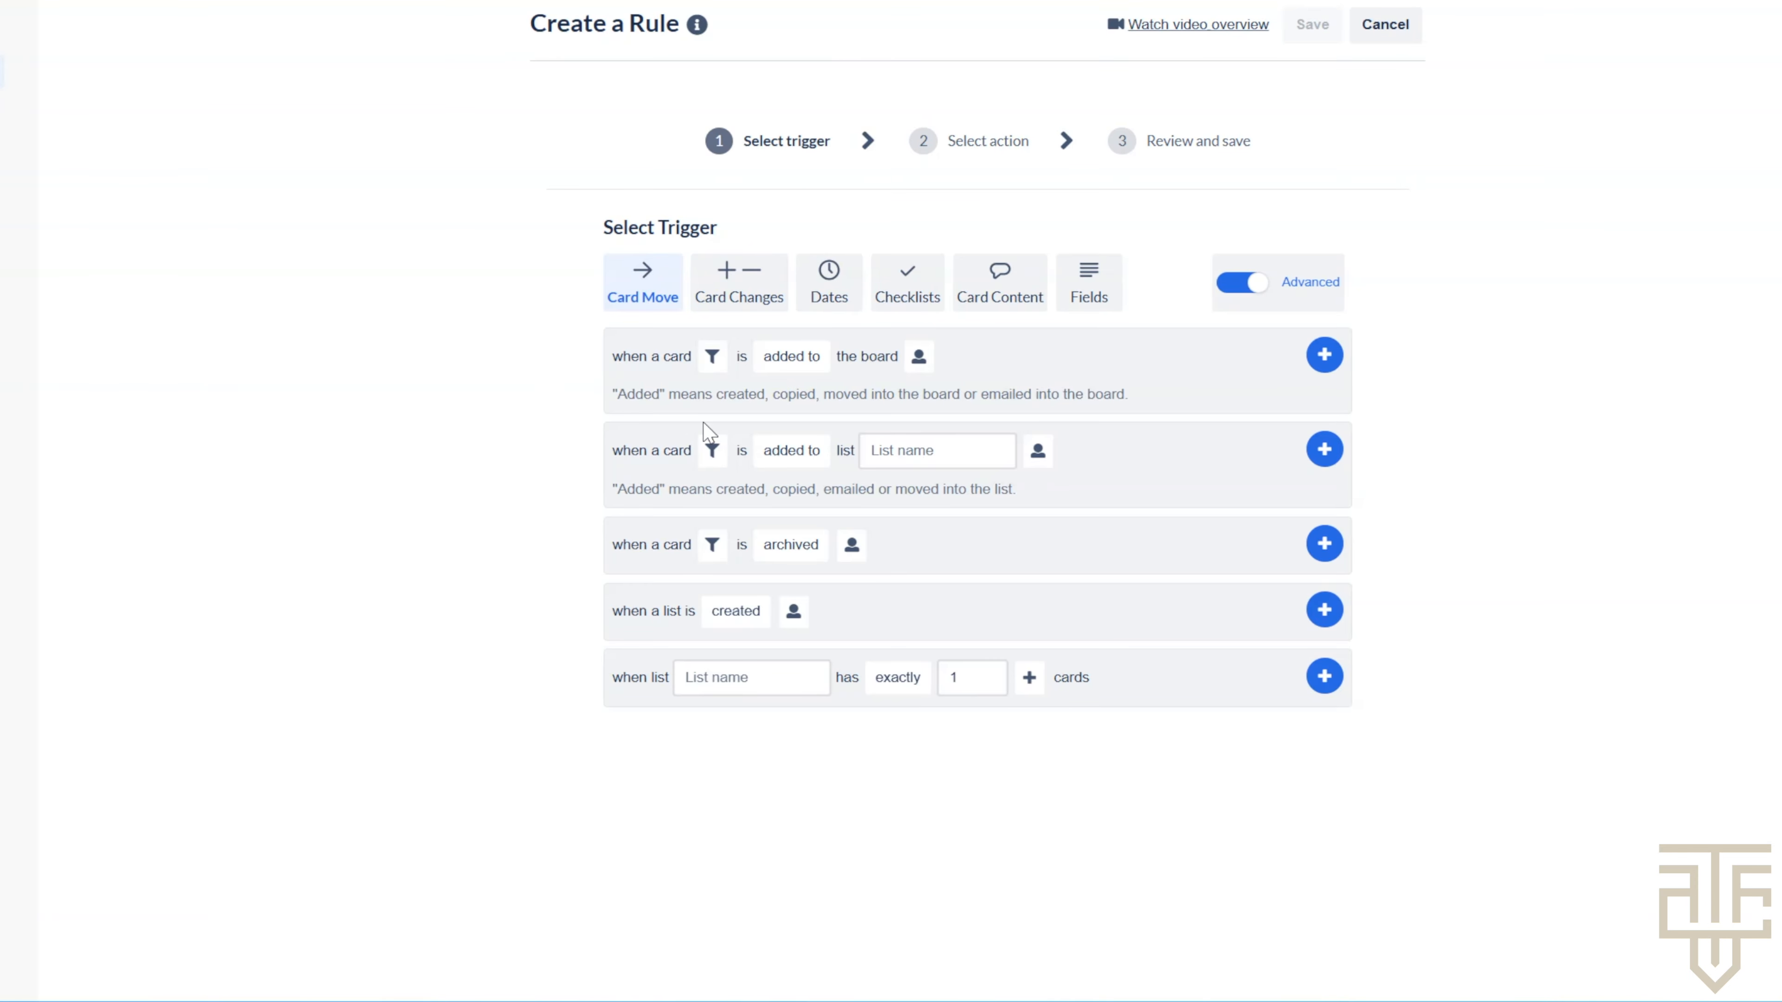
left_click(918, 452)
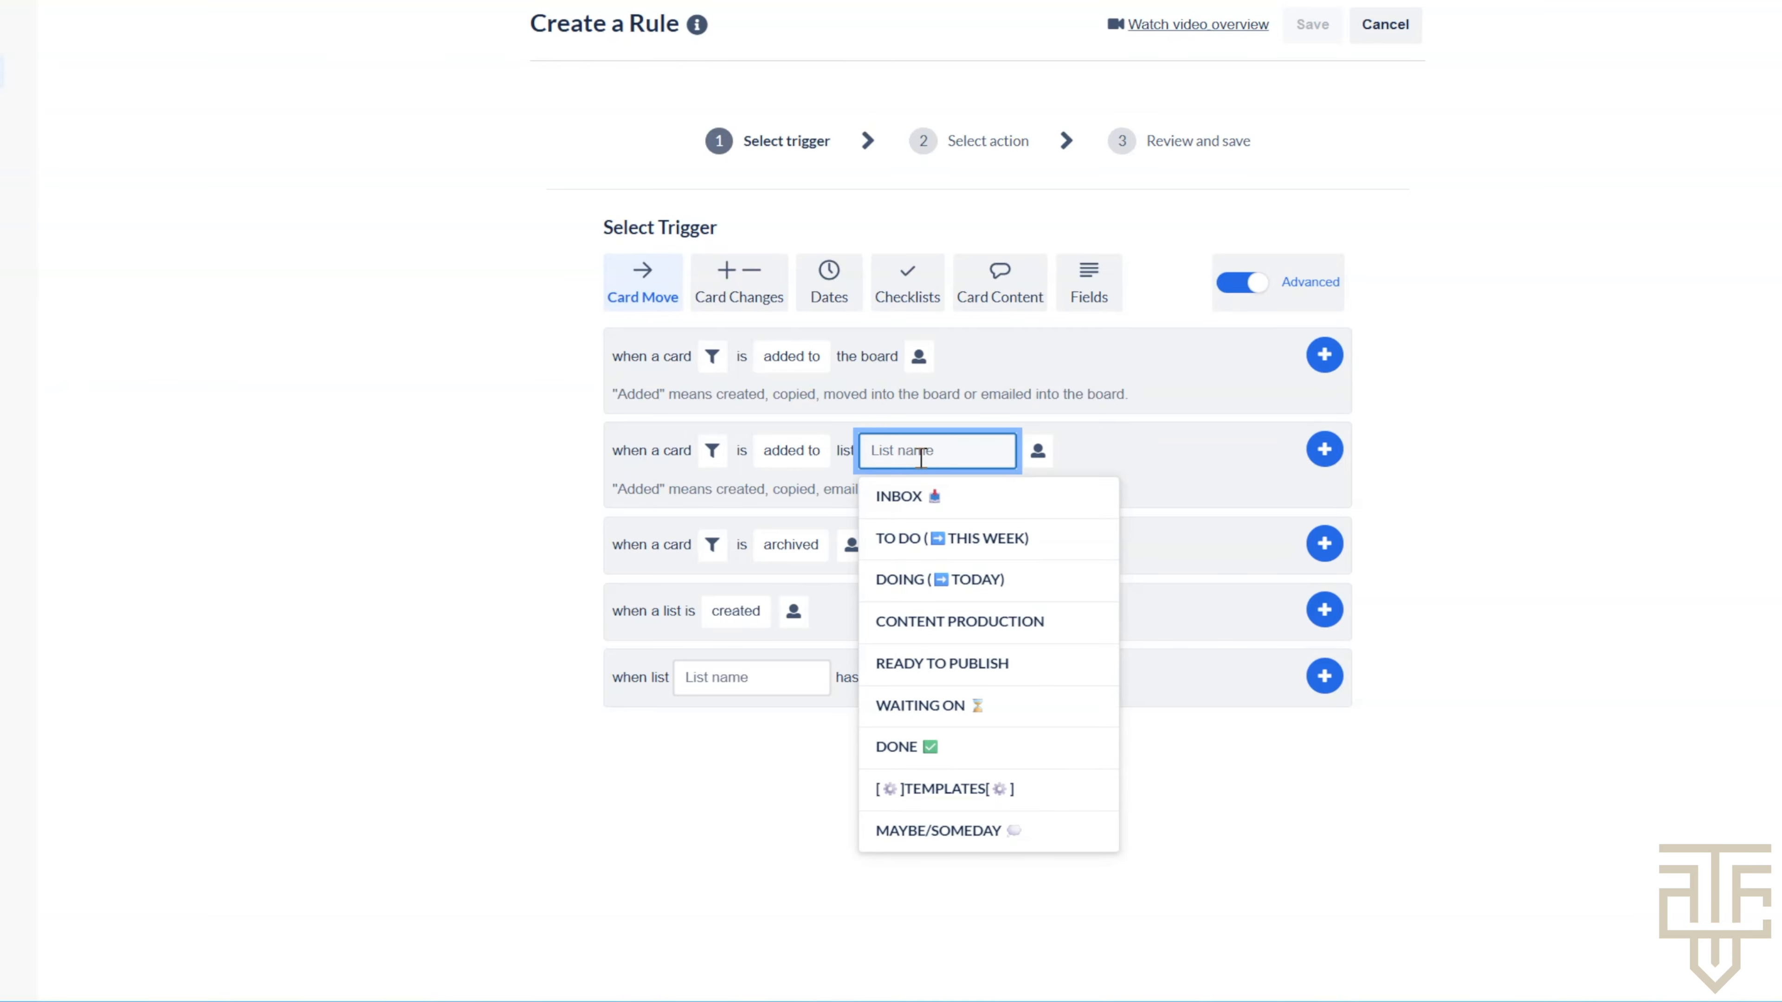
left_click(958, 624)
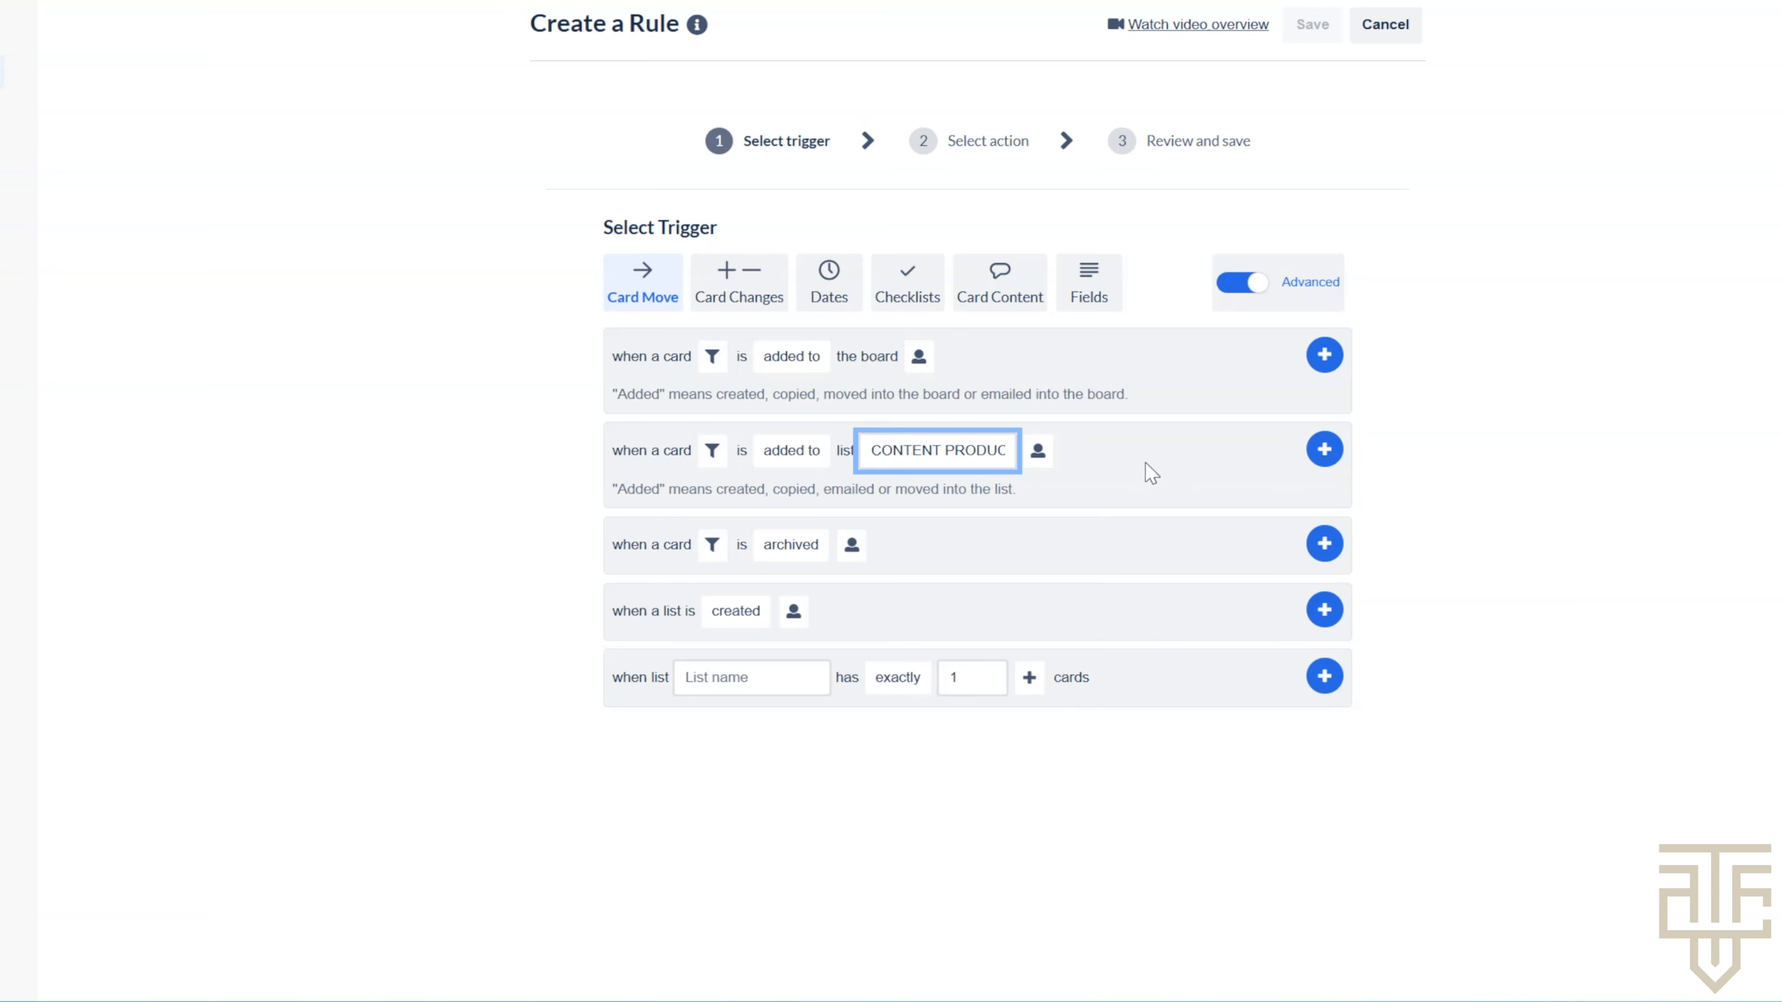
left_click(1323, 455)
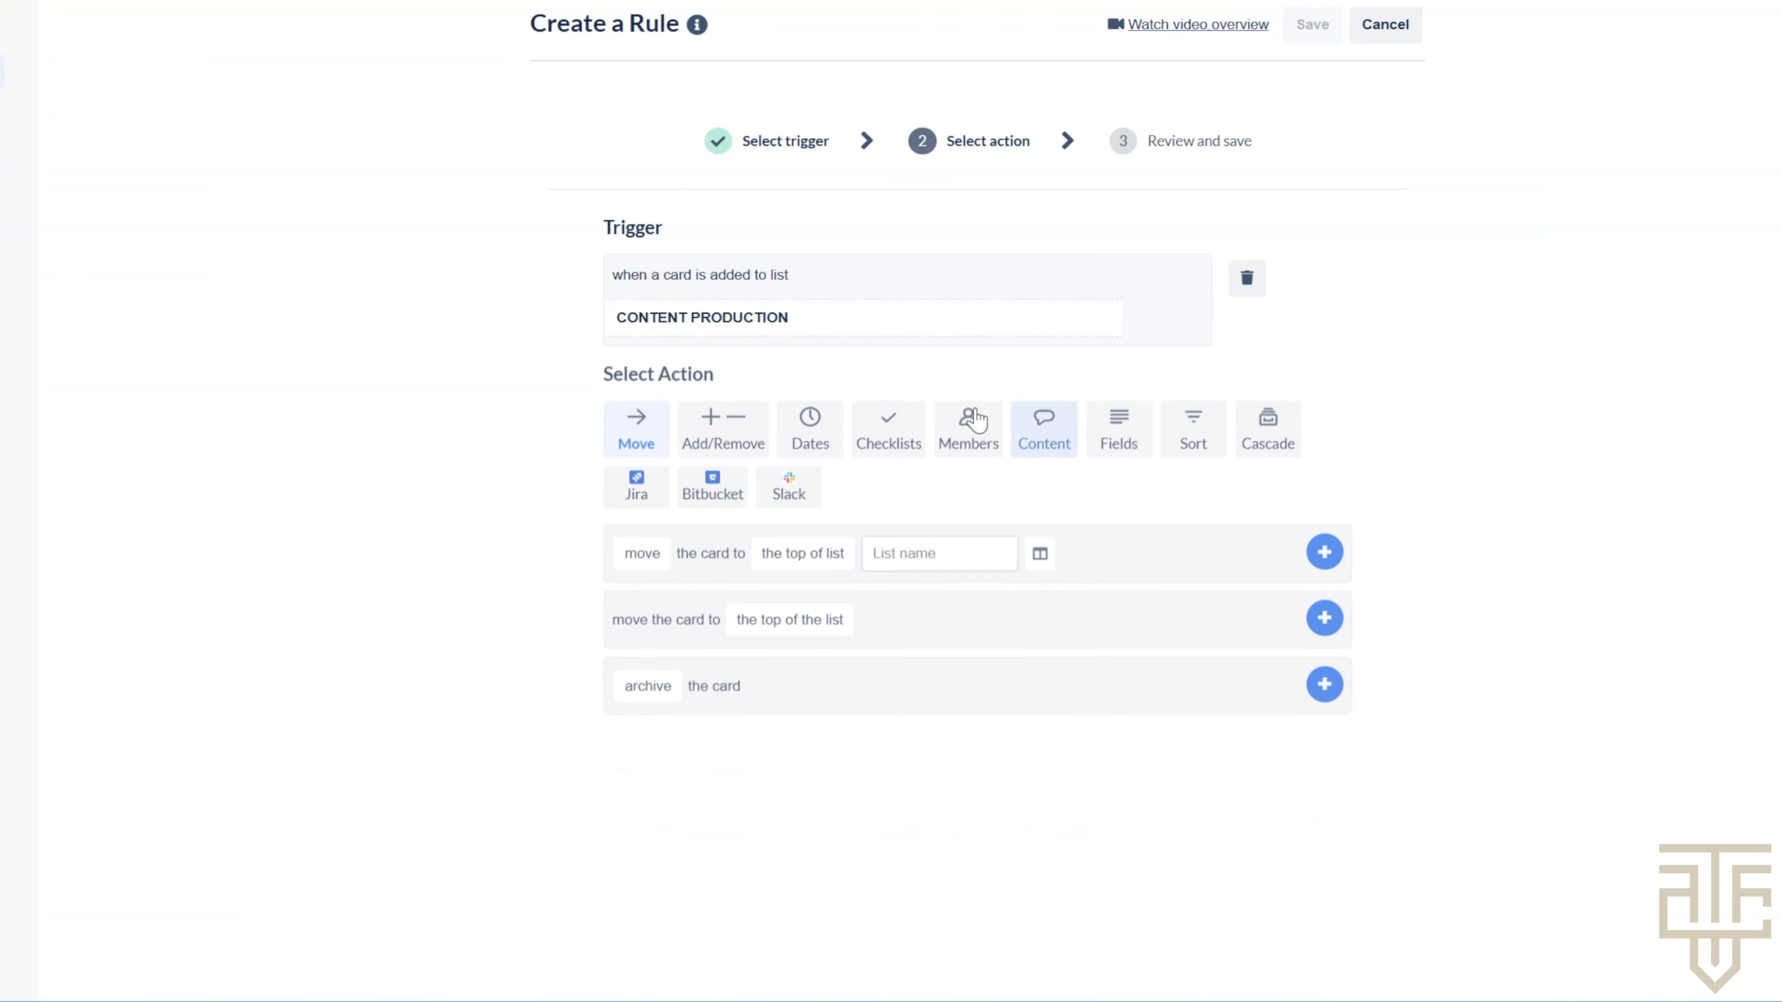
- Add an action that adds the "Content Production Checklist" checklist to the card, save the rule and return to the board
left_click(904, 446)
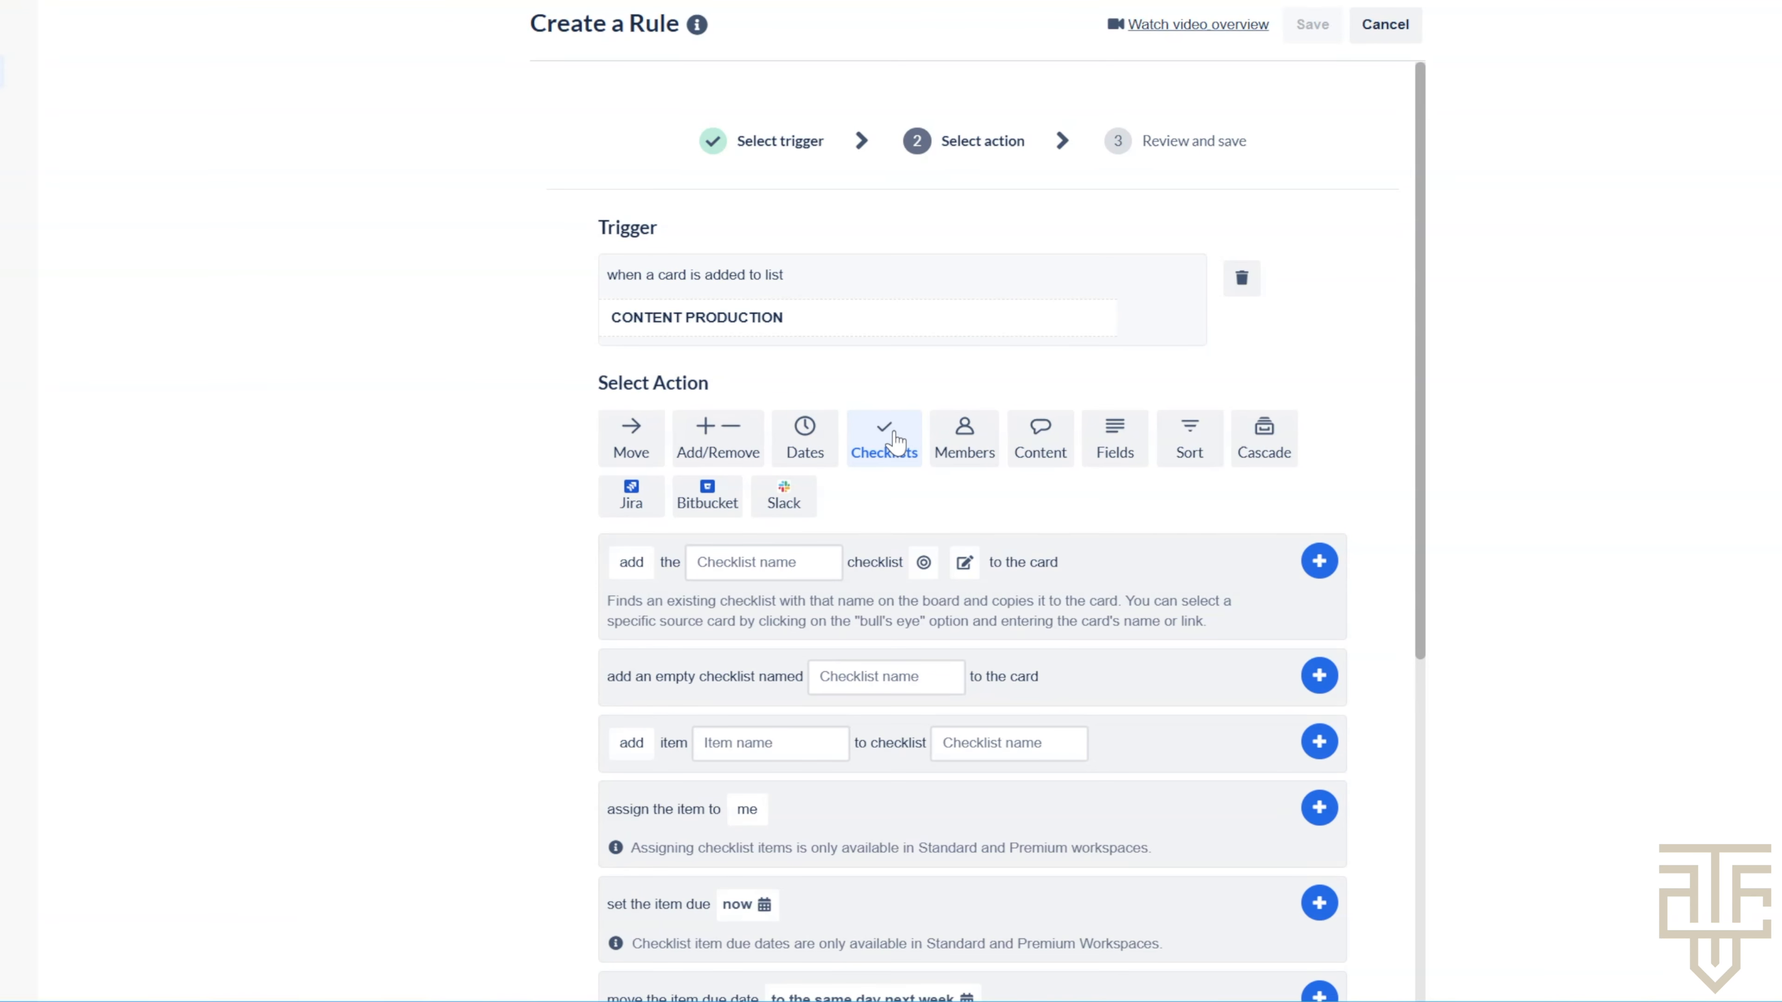
left_click(786, 567)
type("Content Production Checklist")
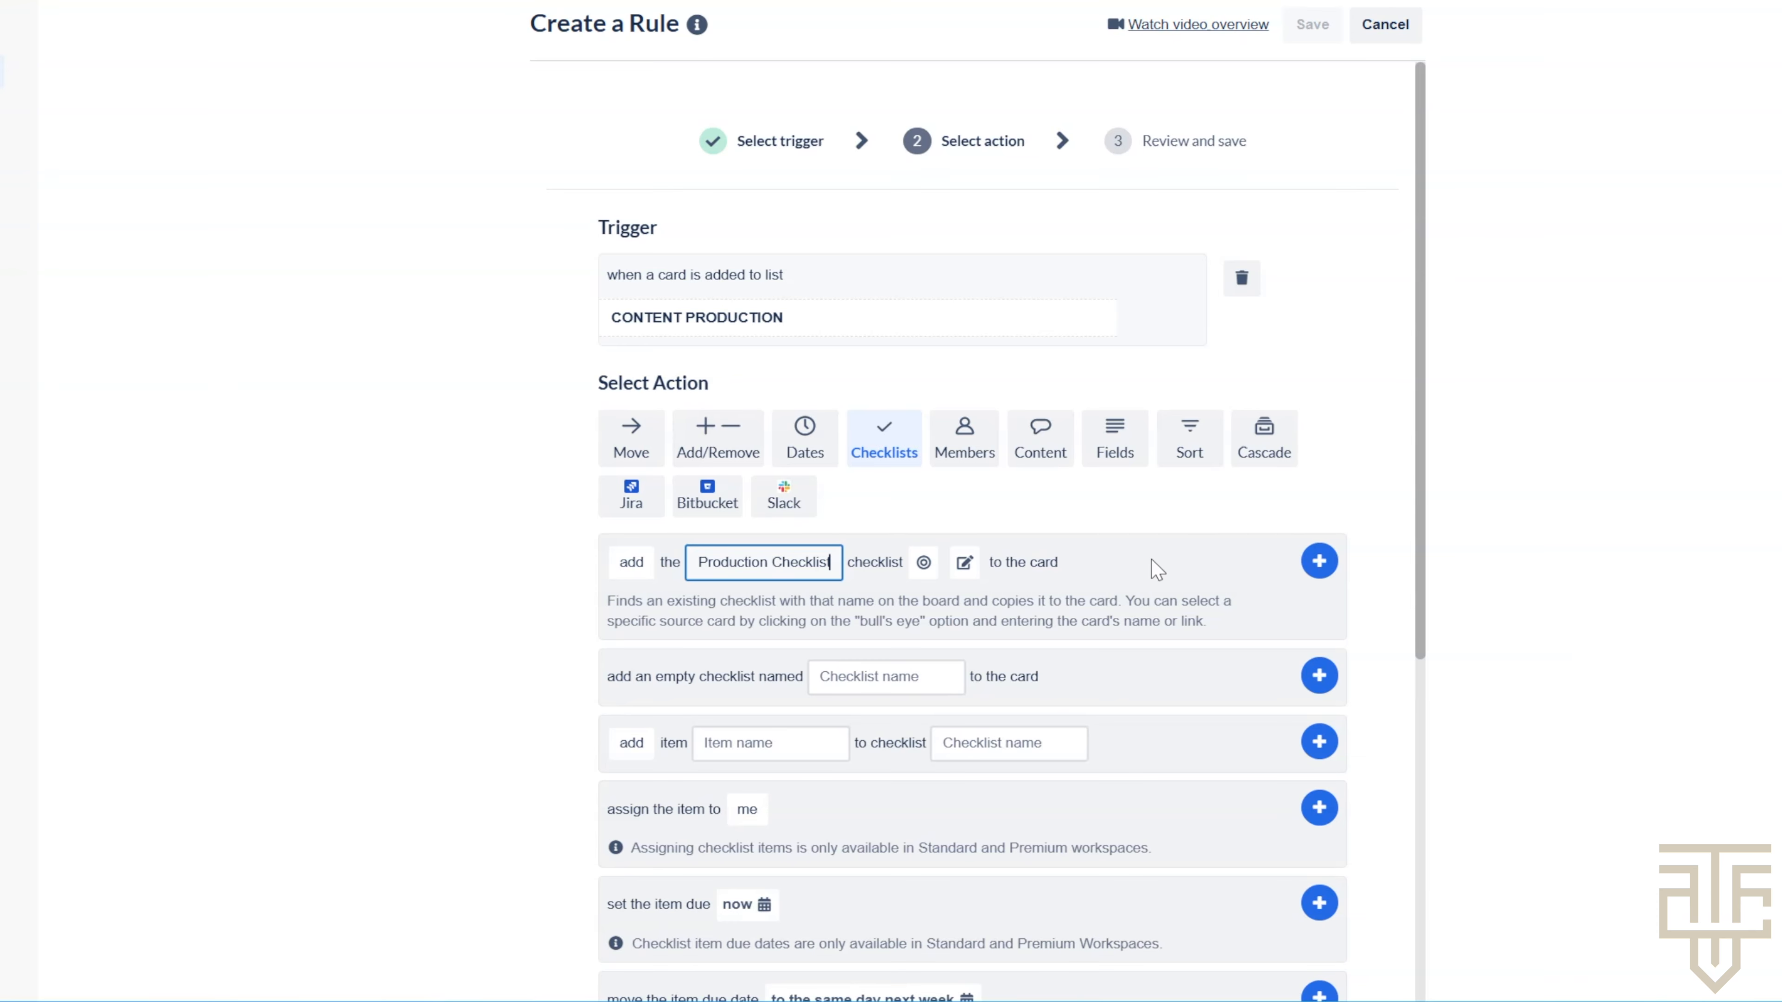
left_click(1319, 561)
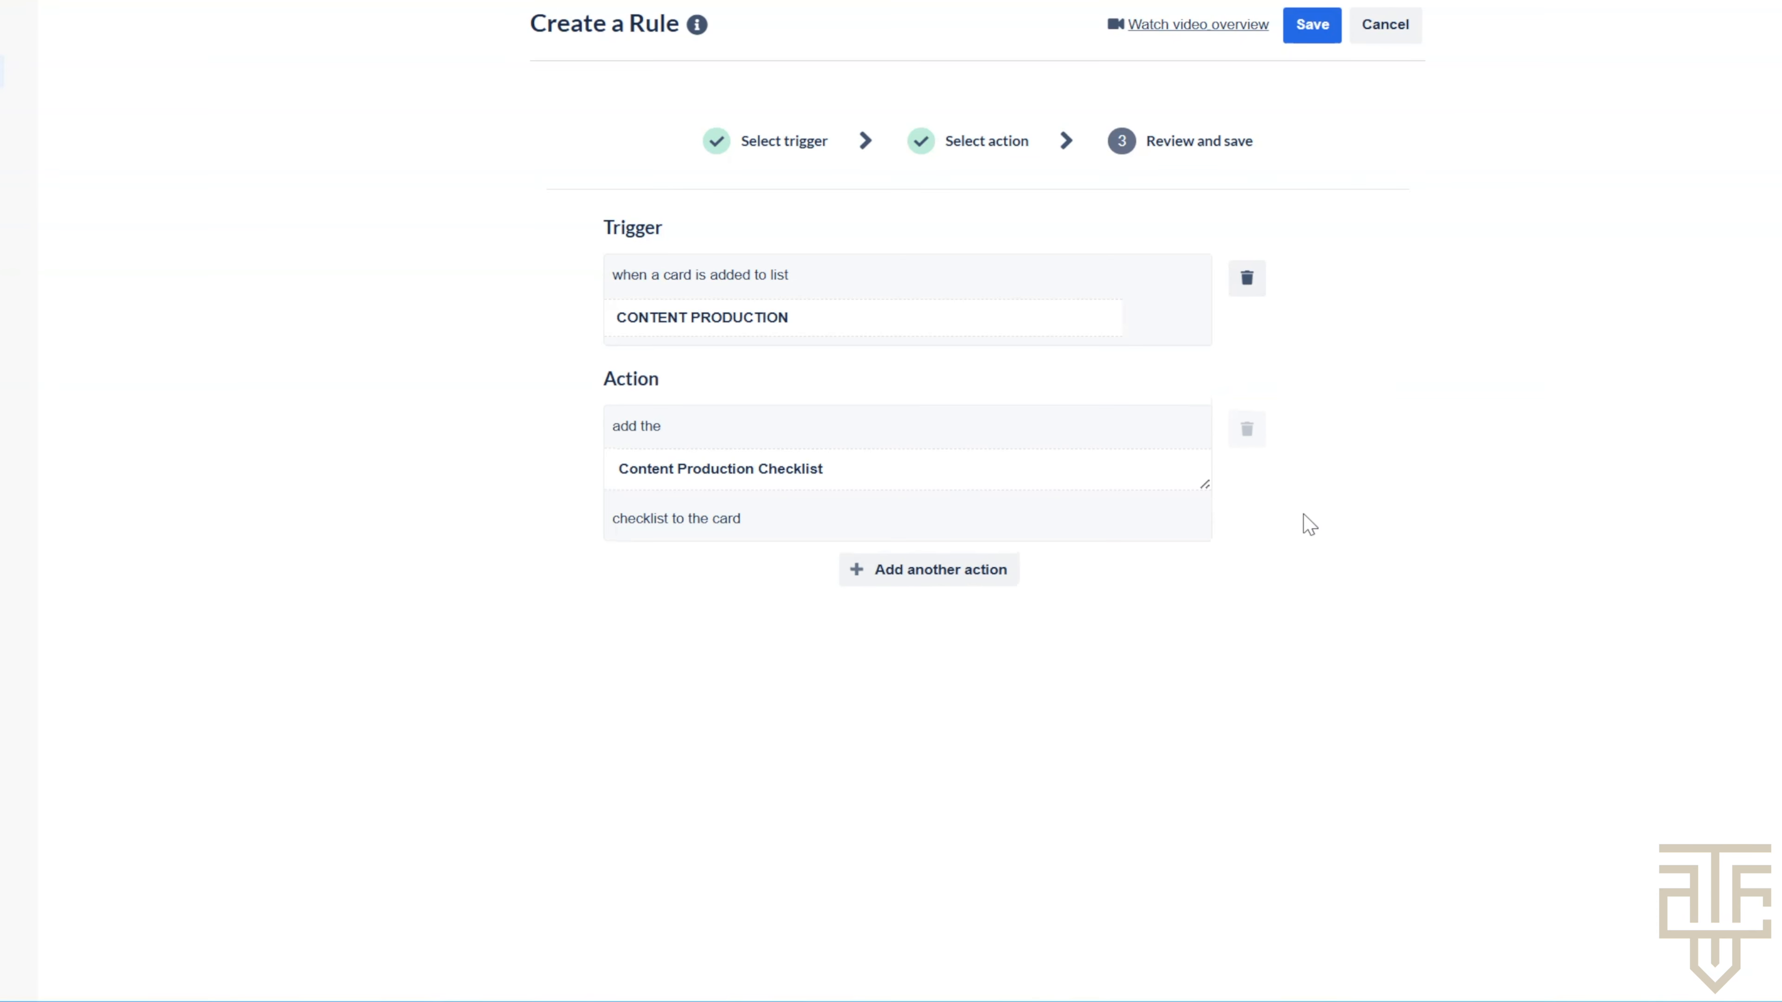
left_click(1319, 31)
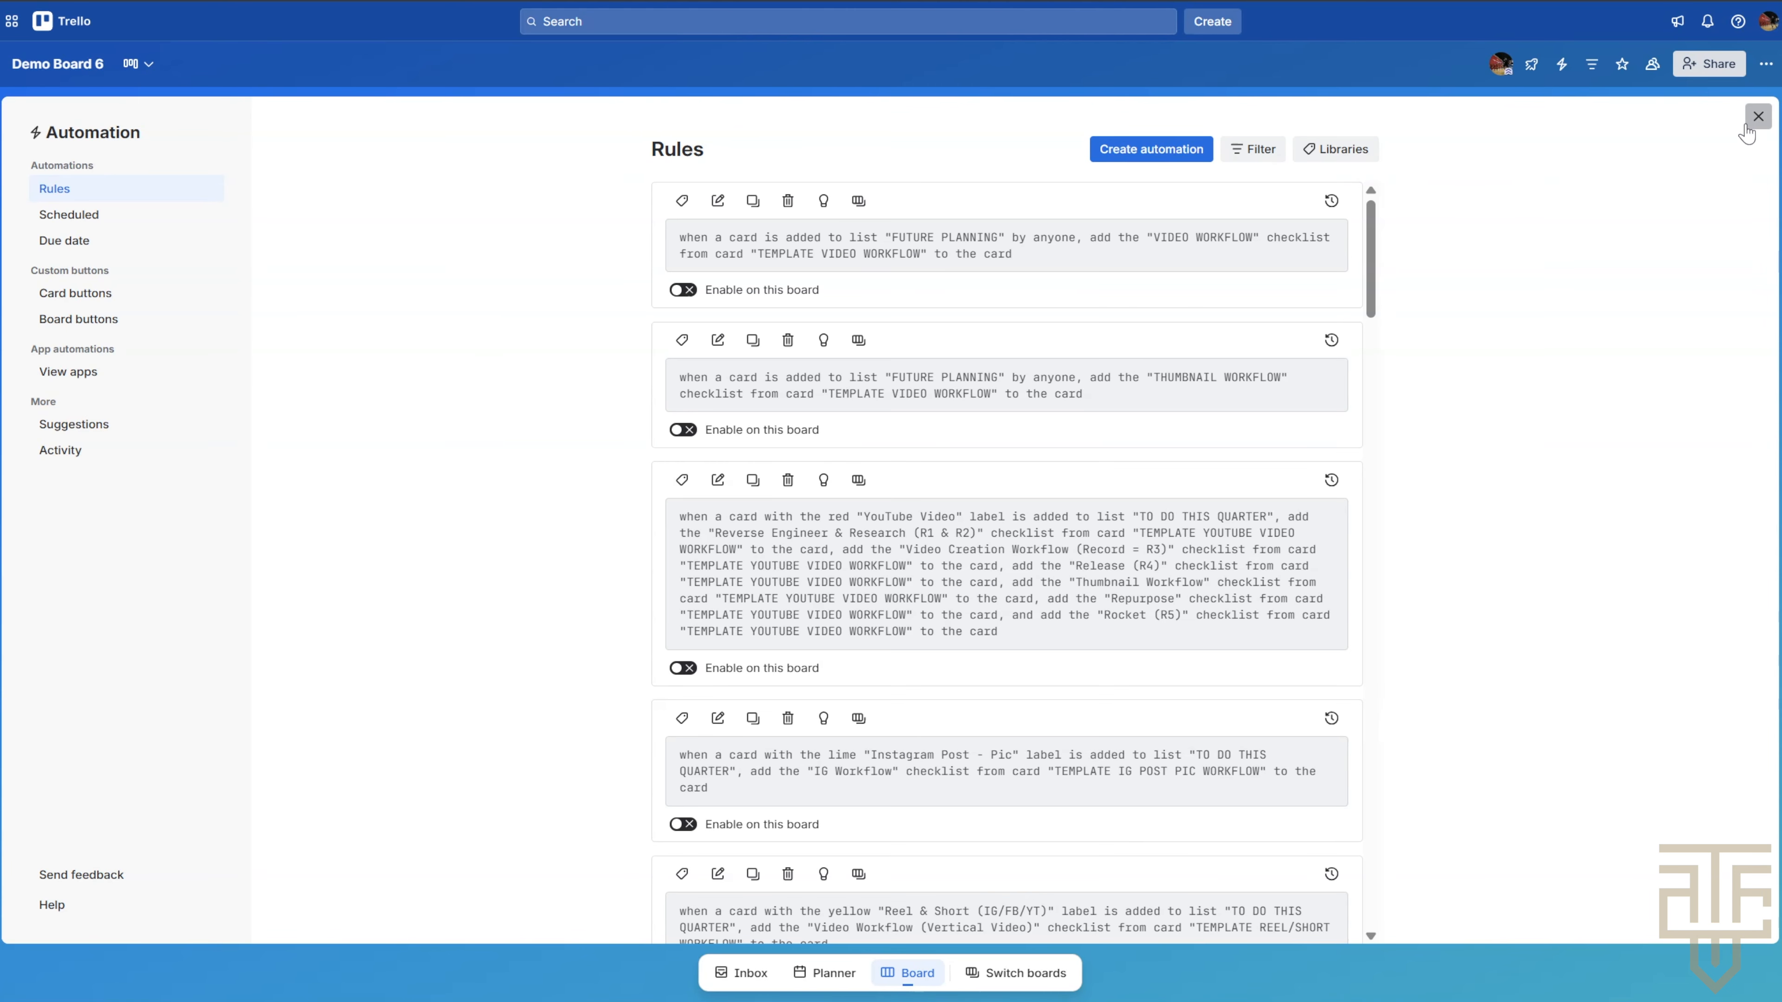
left_click(1758, 116)
- Move the "New Trello Advanced Settings Video" card to CONTENT PRODUCTION and check off all three items of its "Content Production Checklist"
left_click_drag(284, 177, 724, 164)
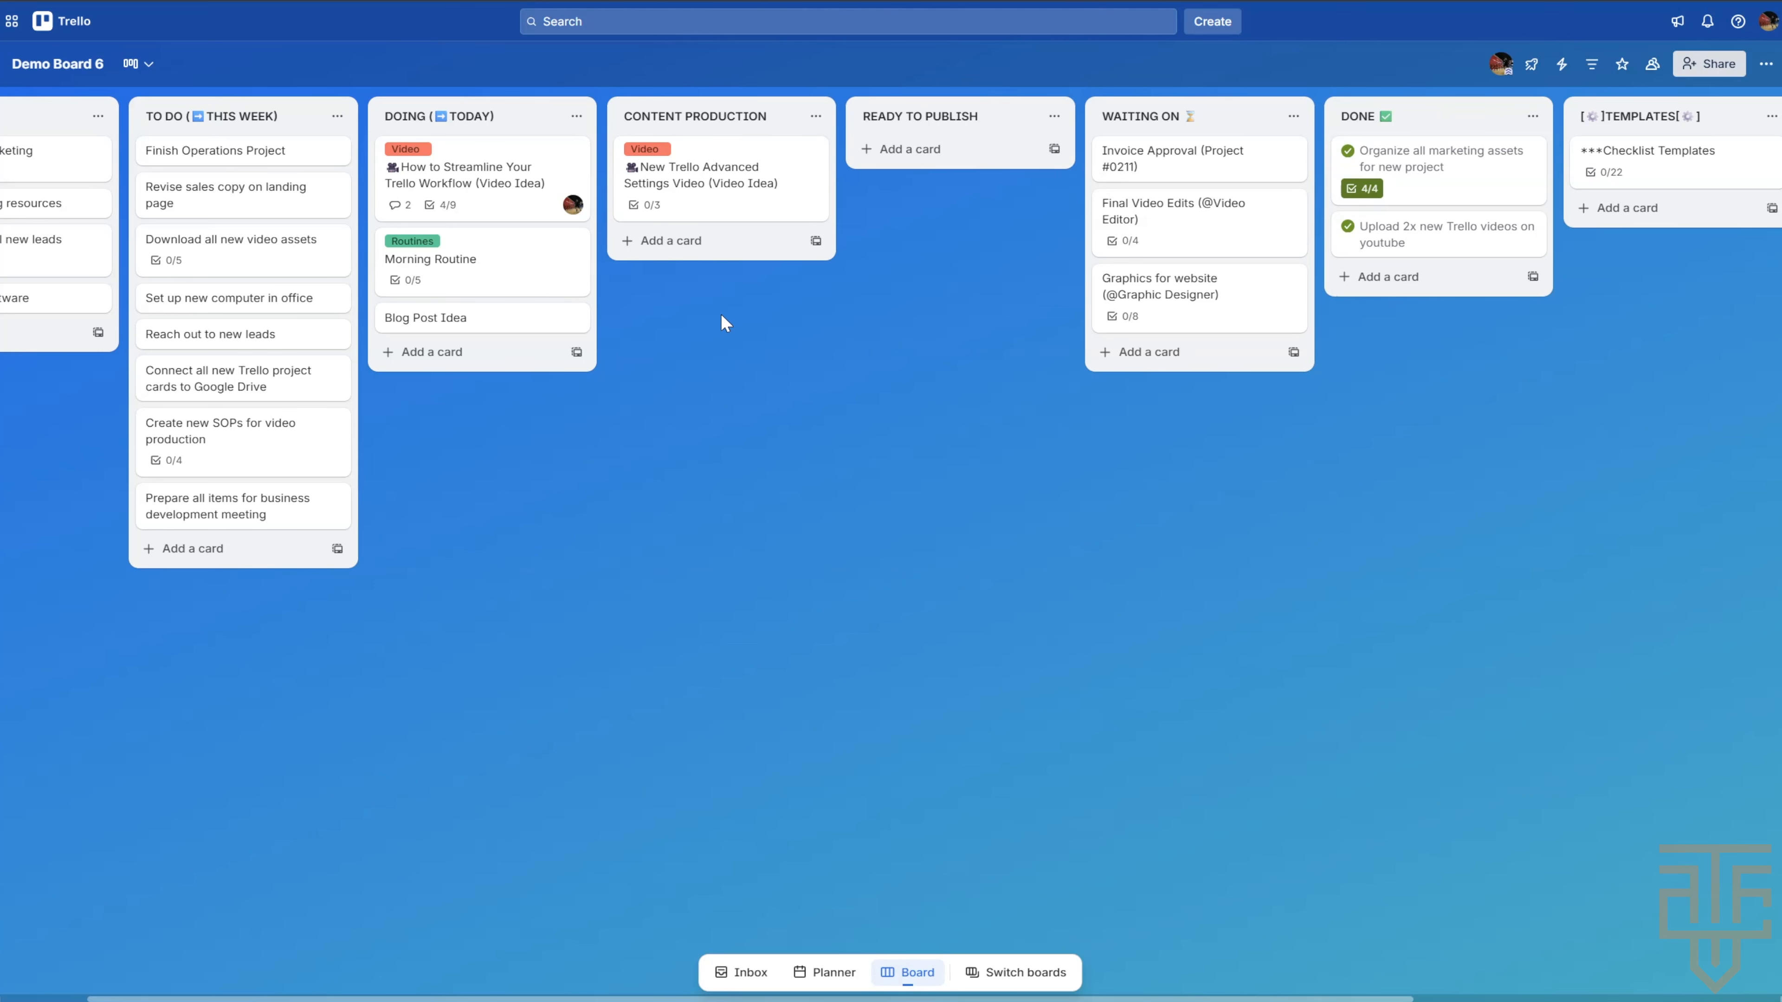
left_click(707, 207)
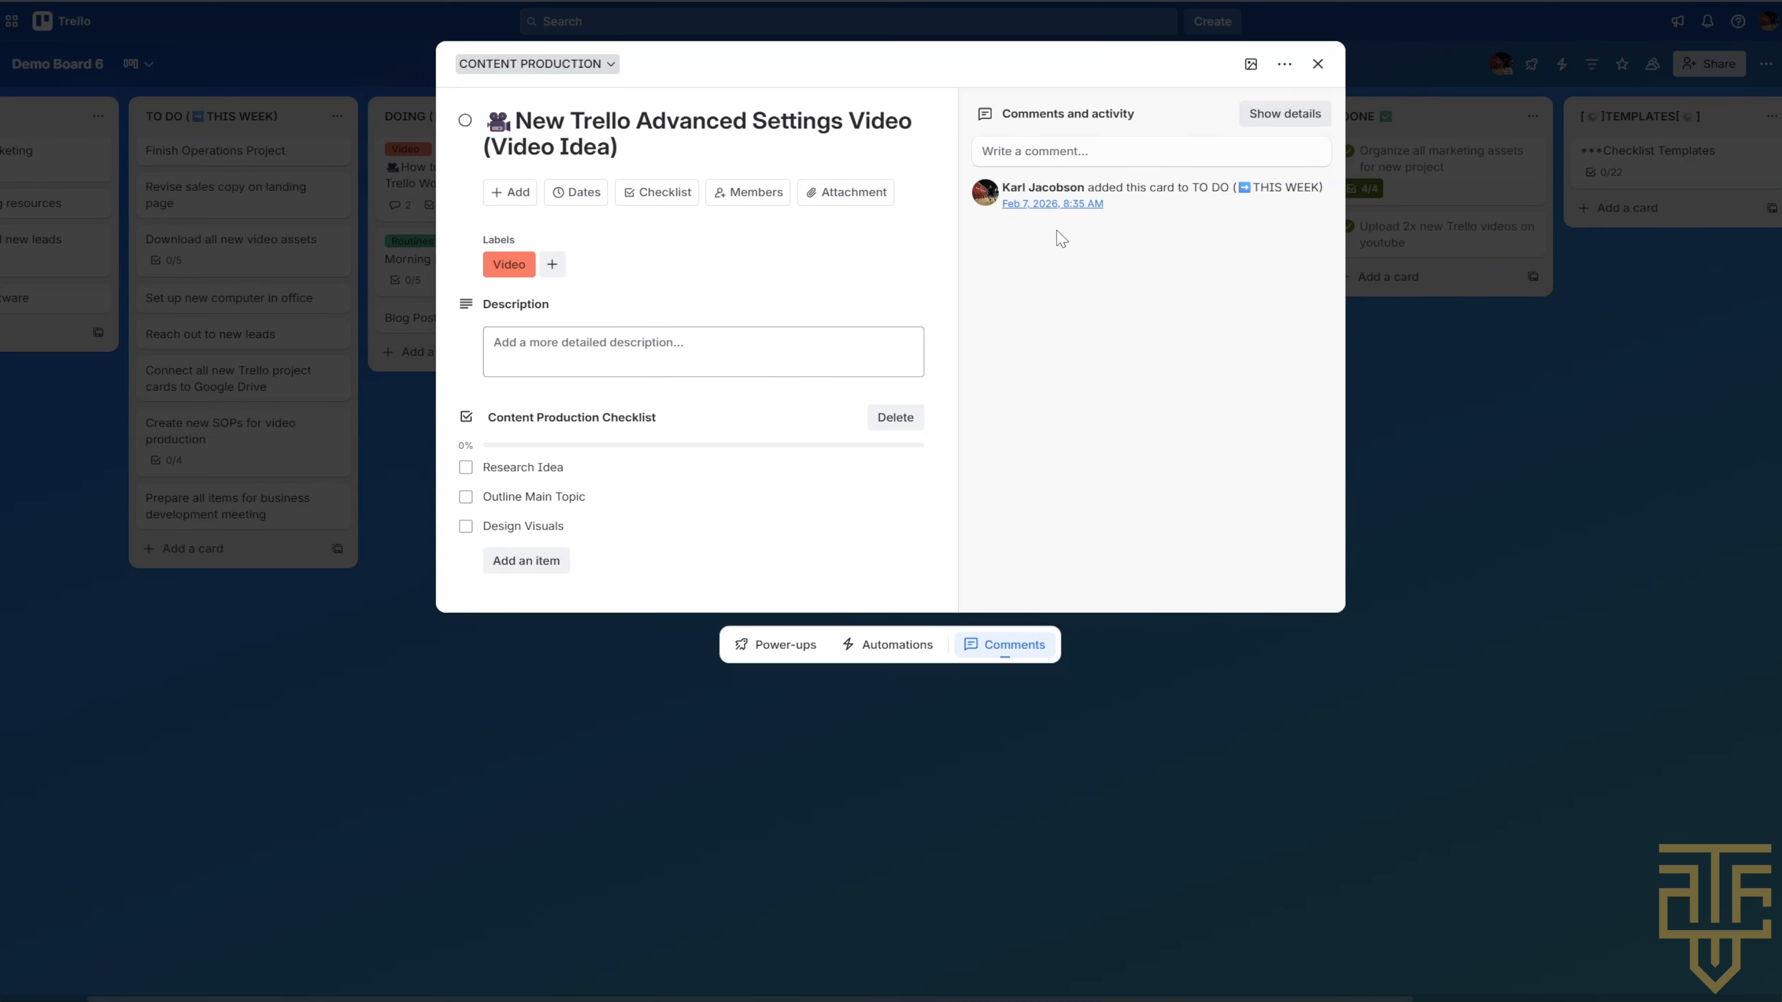
left_click(465, 467)
left_click(465, 496)
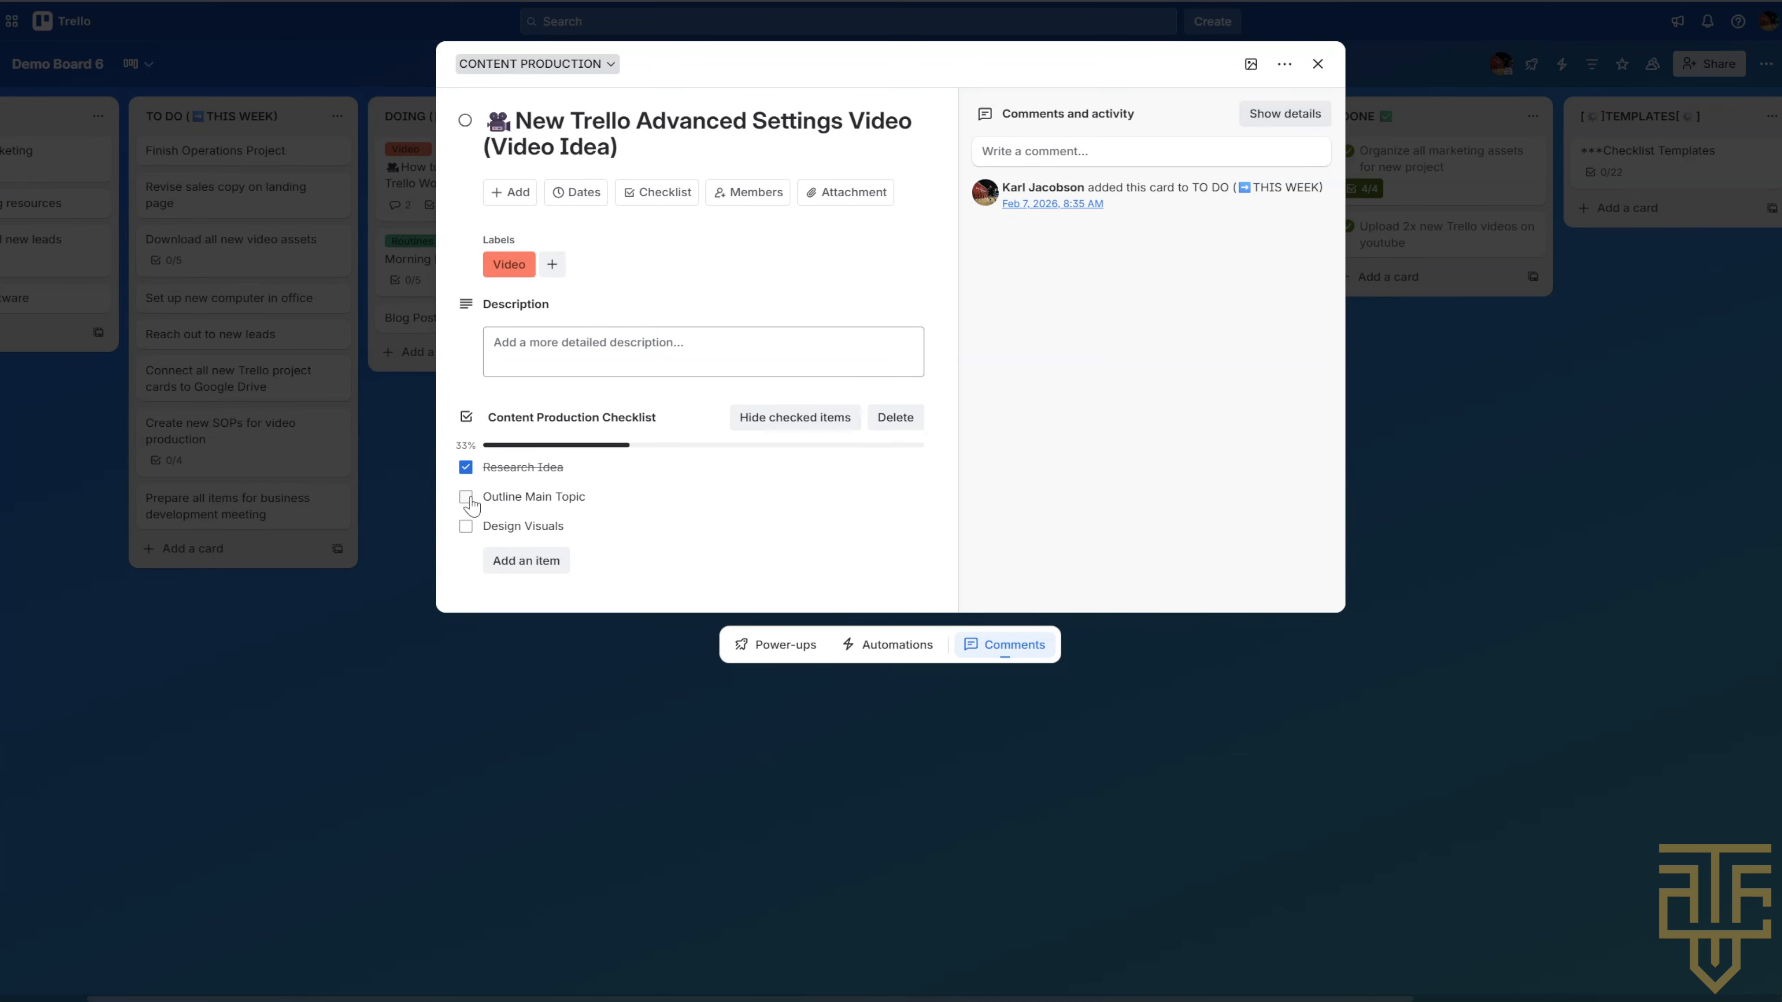
left_click(465, 526)
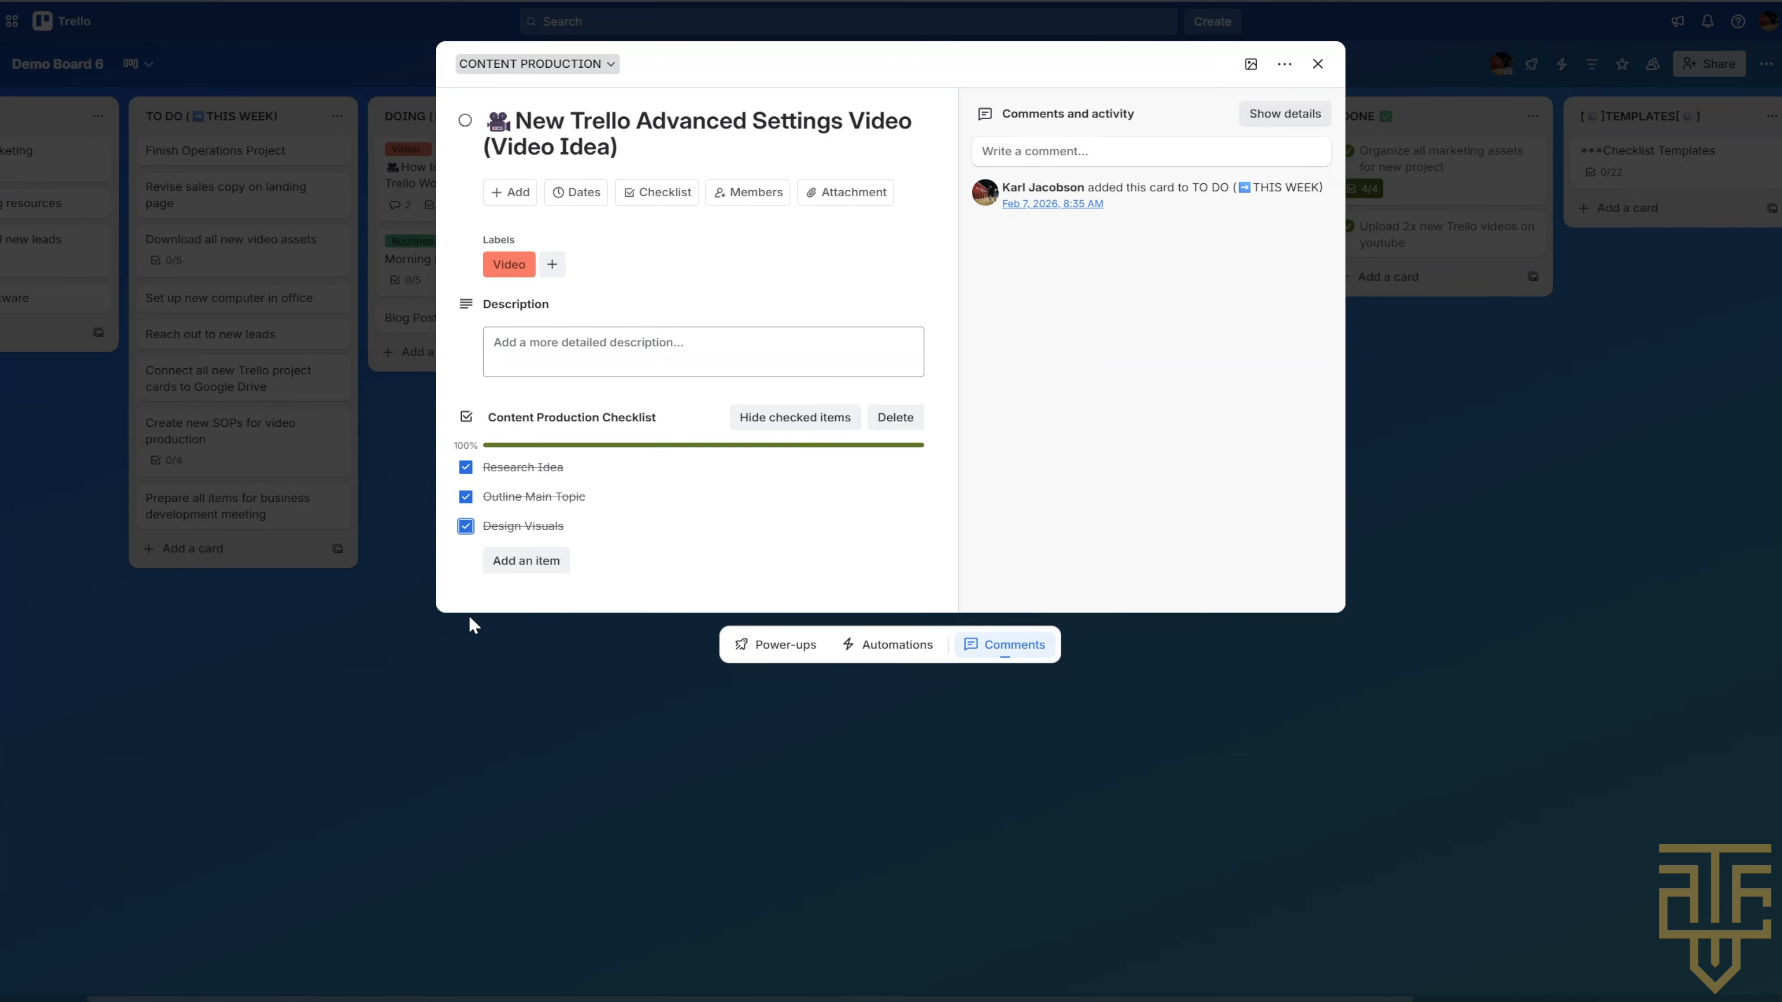
left_click(515, 657)
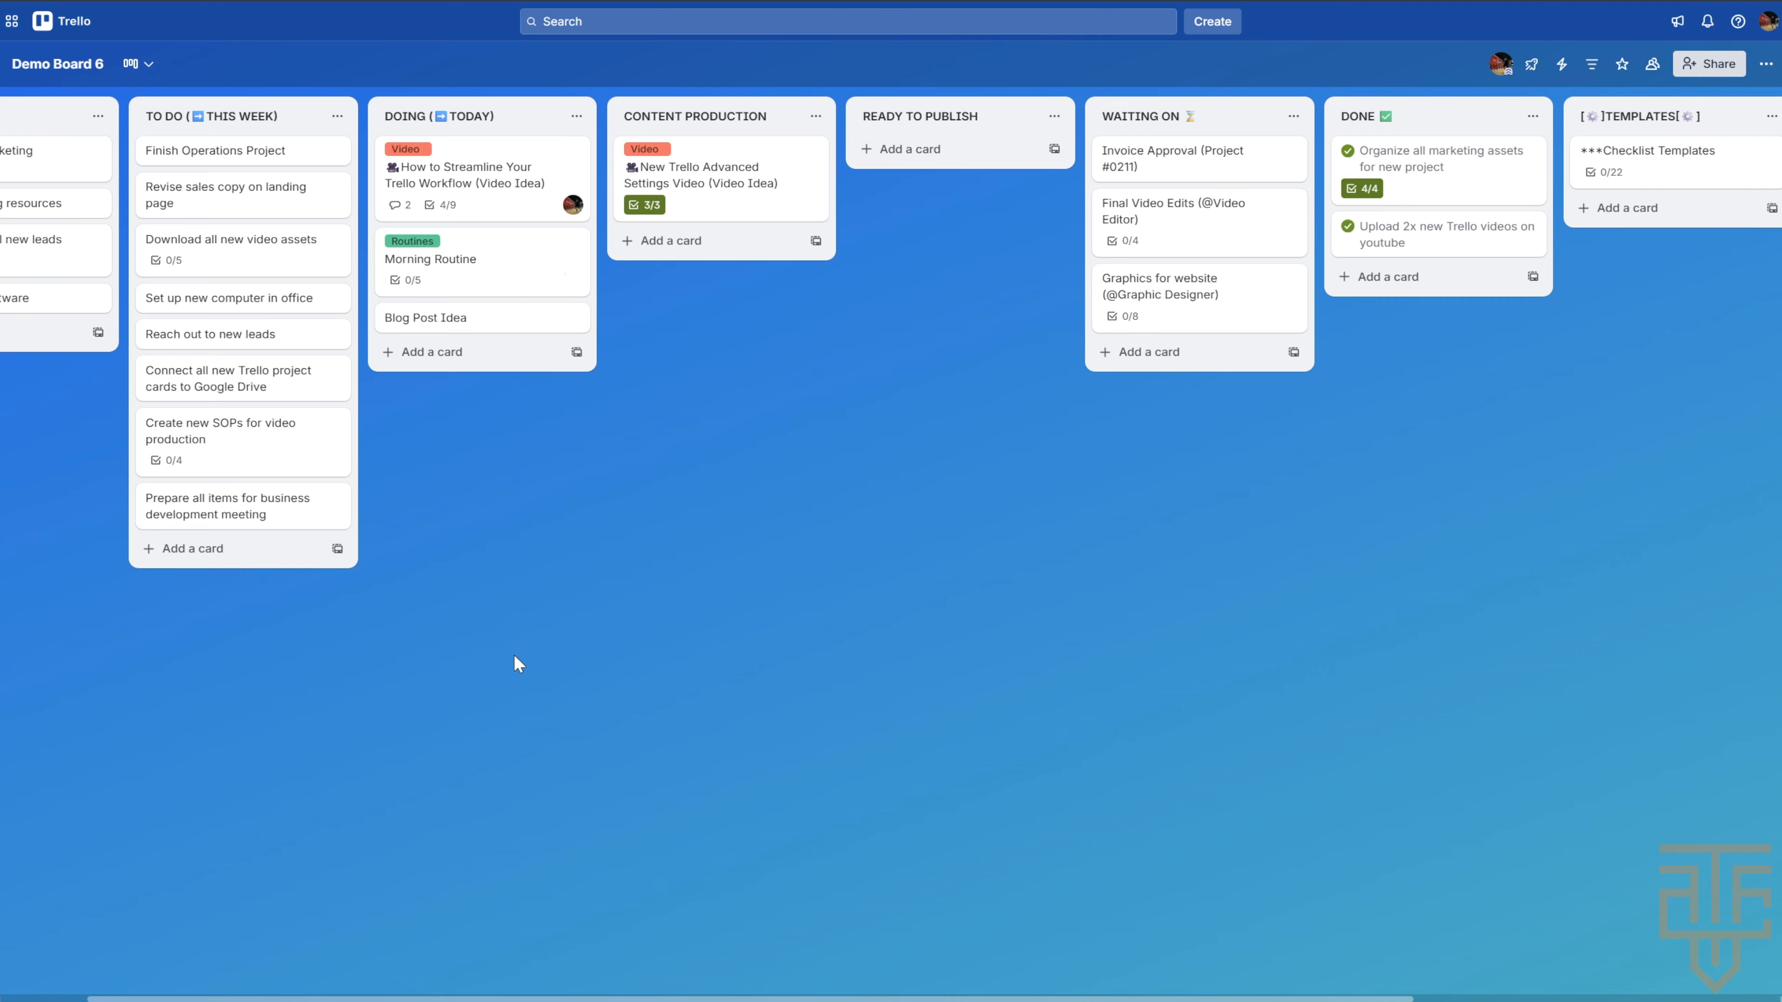
- Reopen the CONTENT PRODUCTION card, uncheck all three items of its "Content Production Checklist" and close the card
mouse_move(700, 188)
left_mouse_down()
mouse_move(956, 162)
mouse_move(708, 184)
left_mouse_up()
left_click(709, 184)
left_click(465, 467)
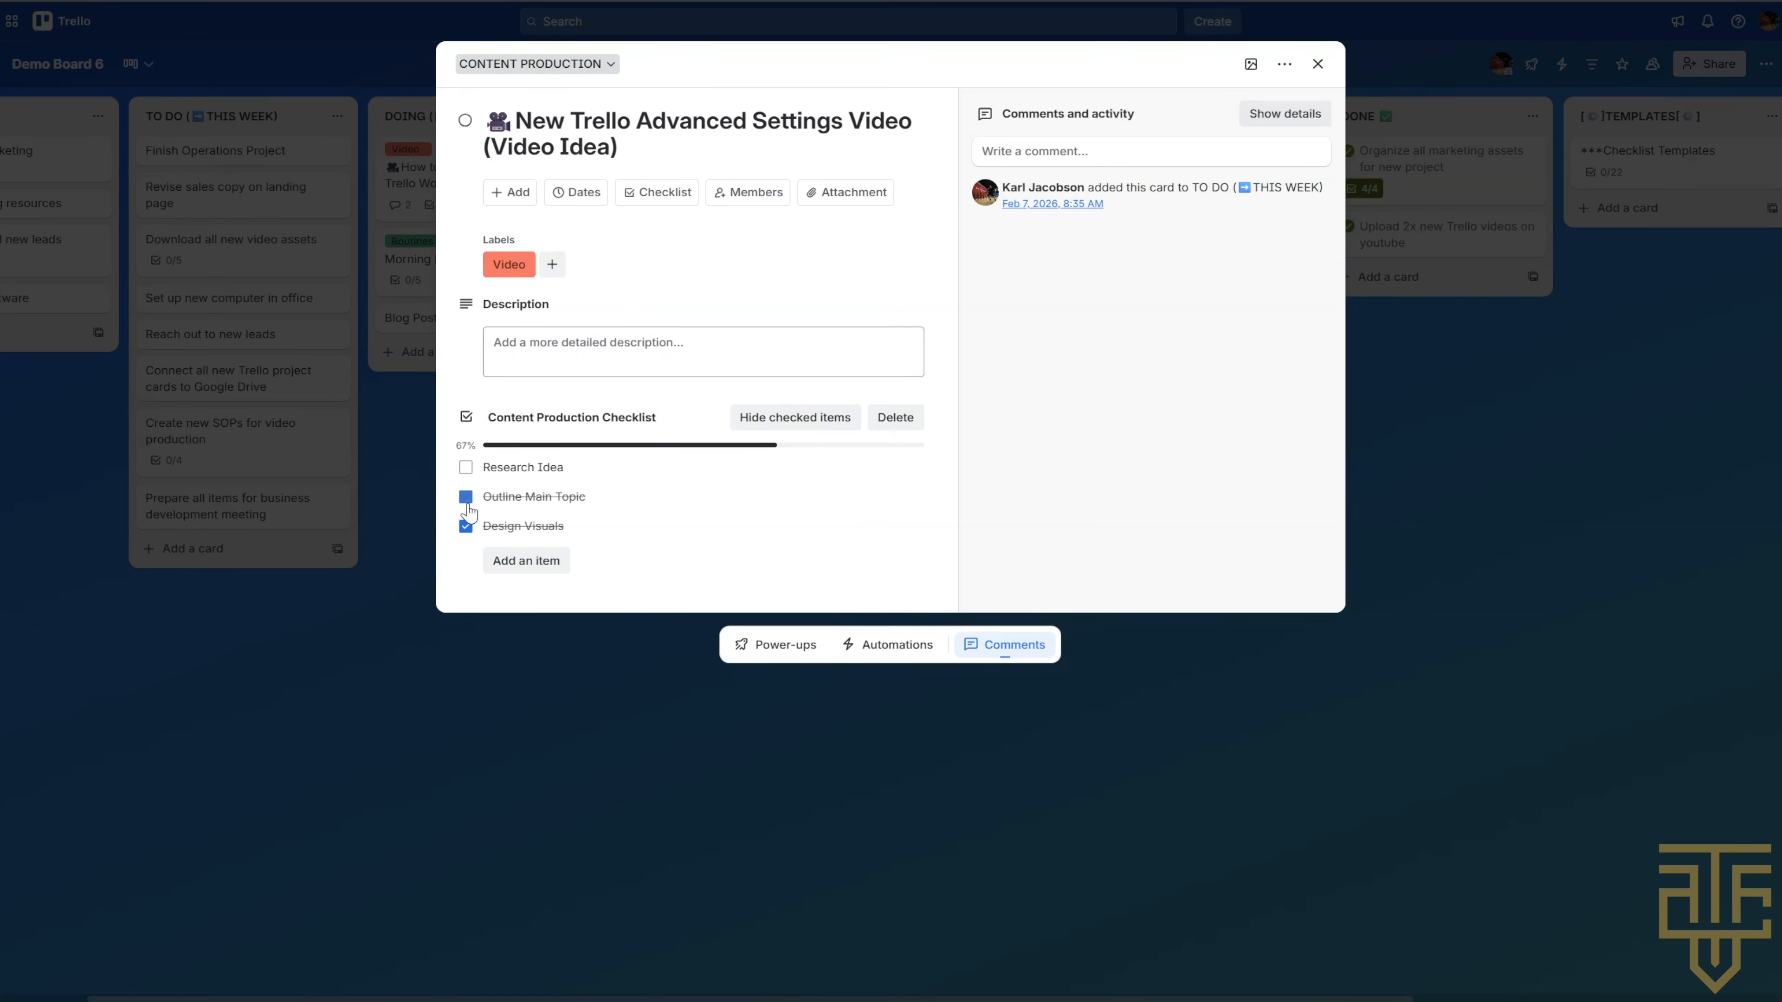
left_click(465, 496)
left_click(465, 525)
left_click(544, 688)
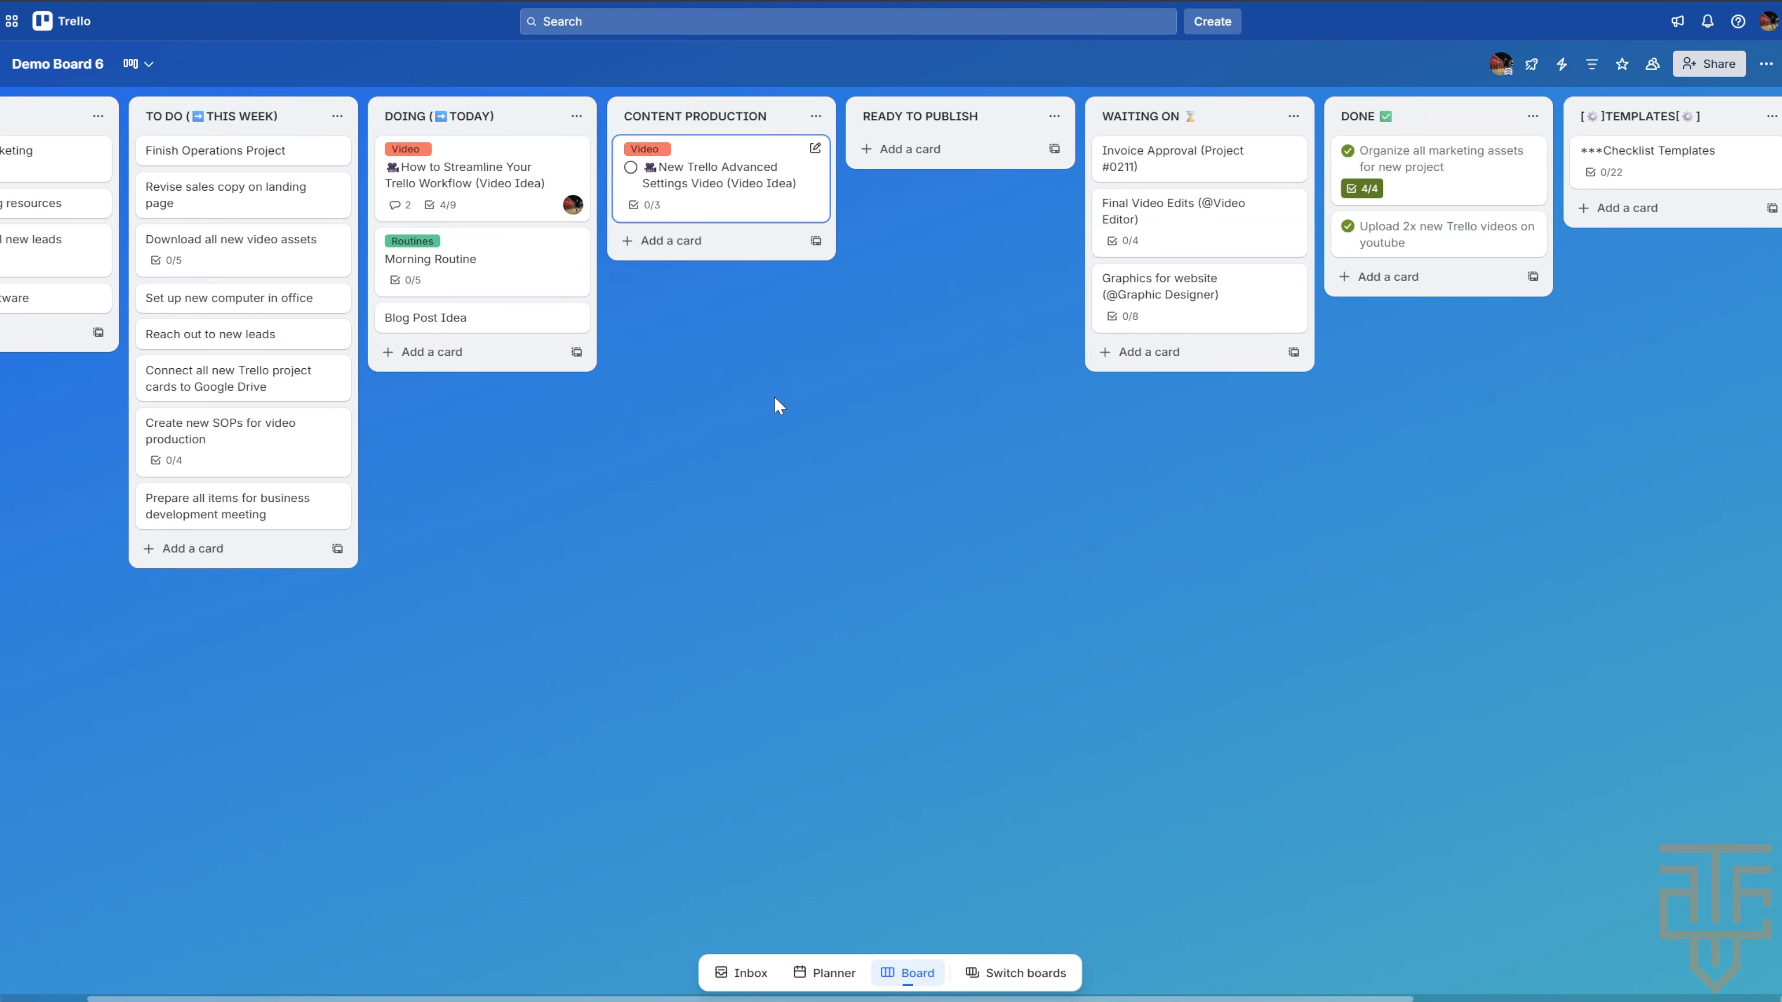
- Create a new automation rule triggered when the checklist "Content Production Checklist" is completed in a card
left_click(1562, 64)
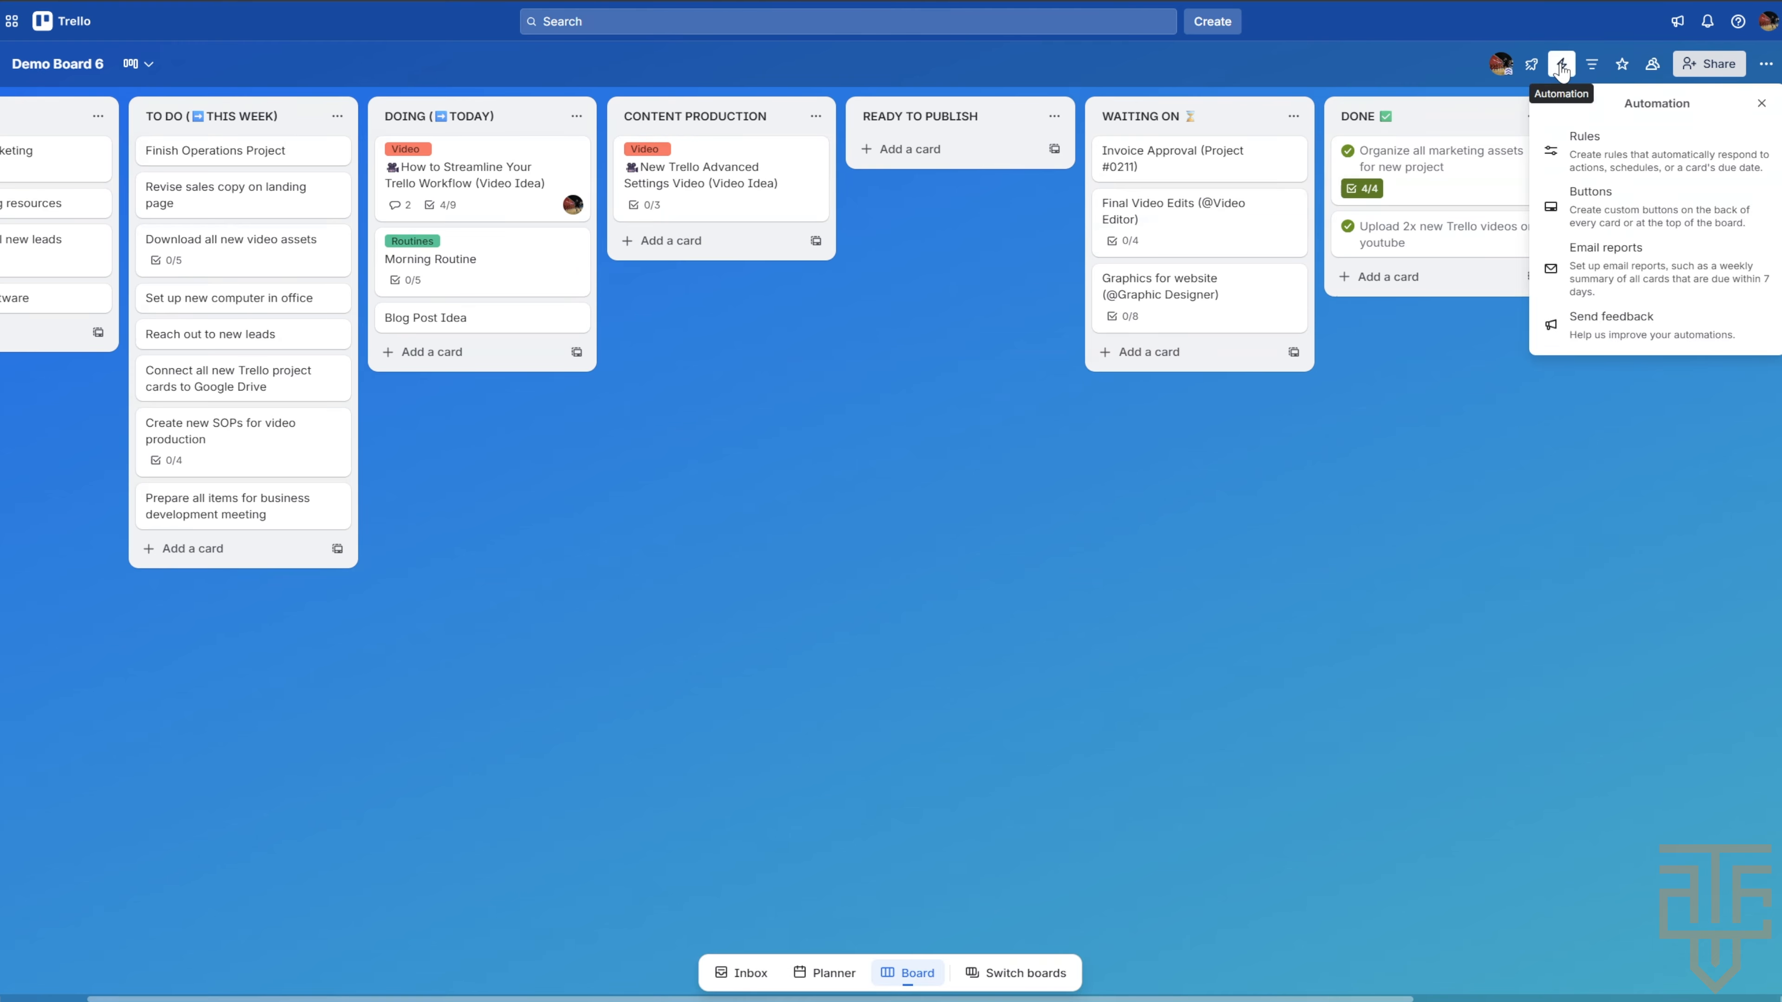
left_click(1587, 161)
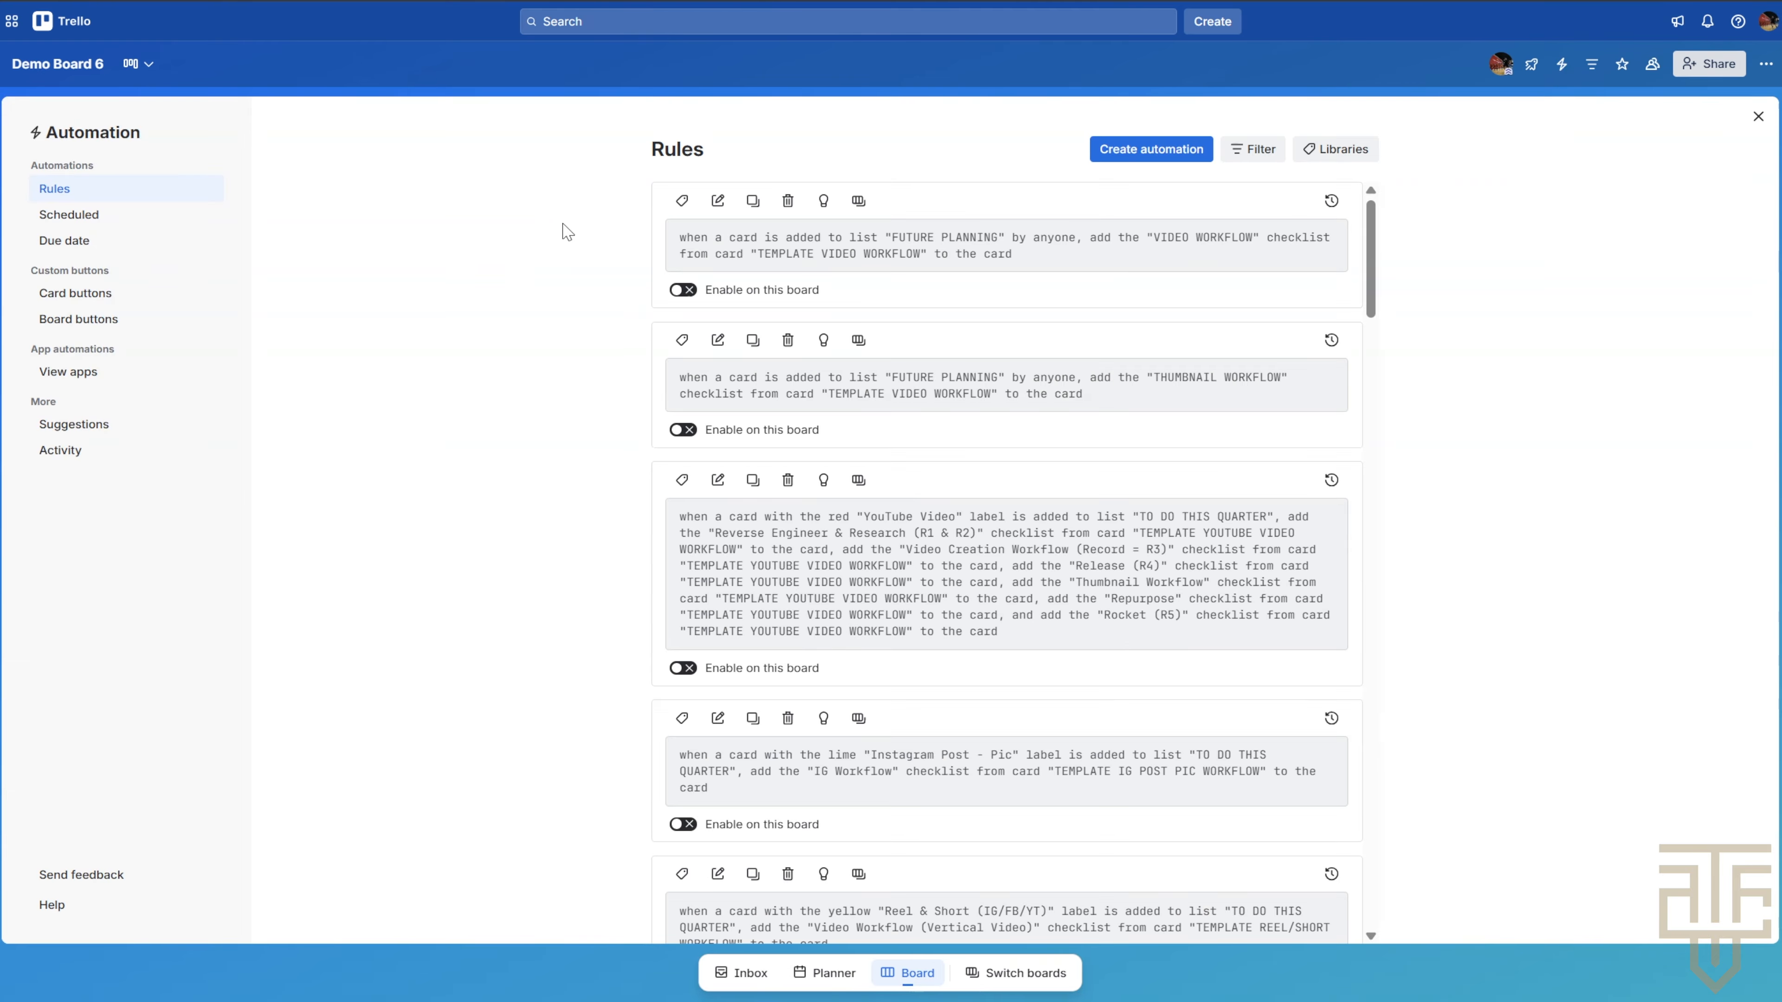
left_click(1136, 149)
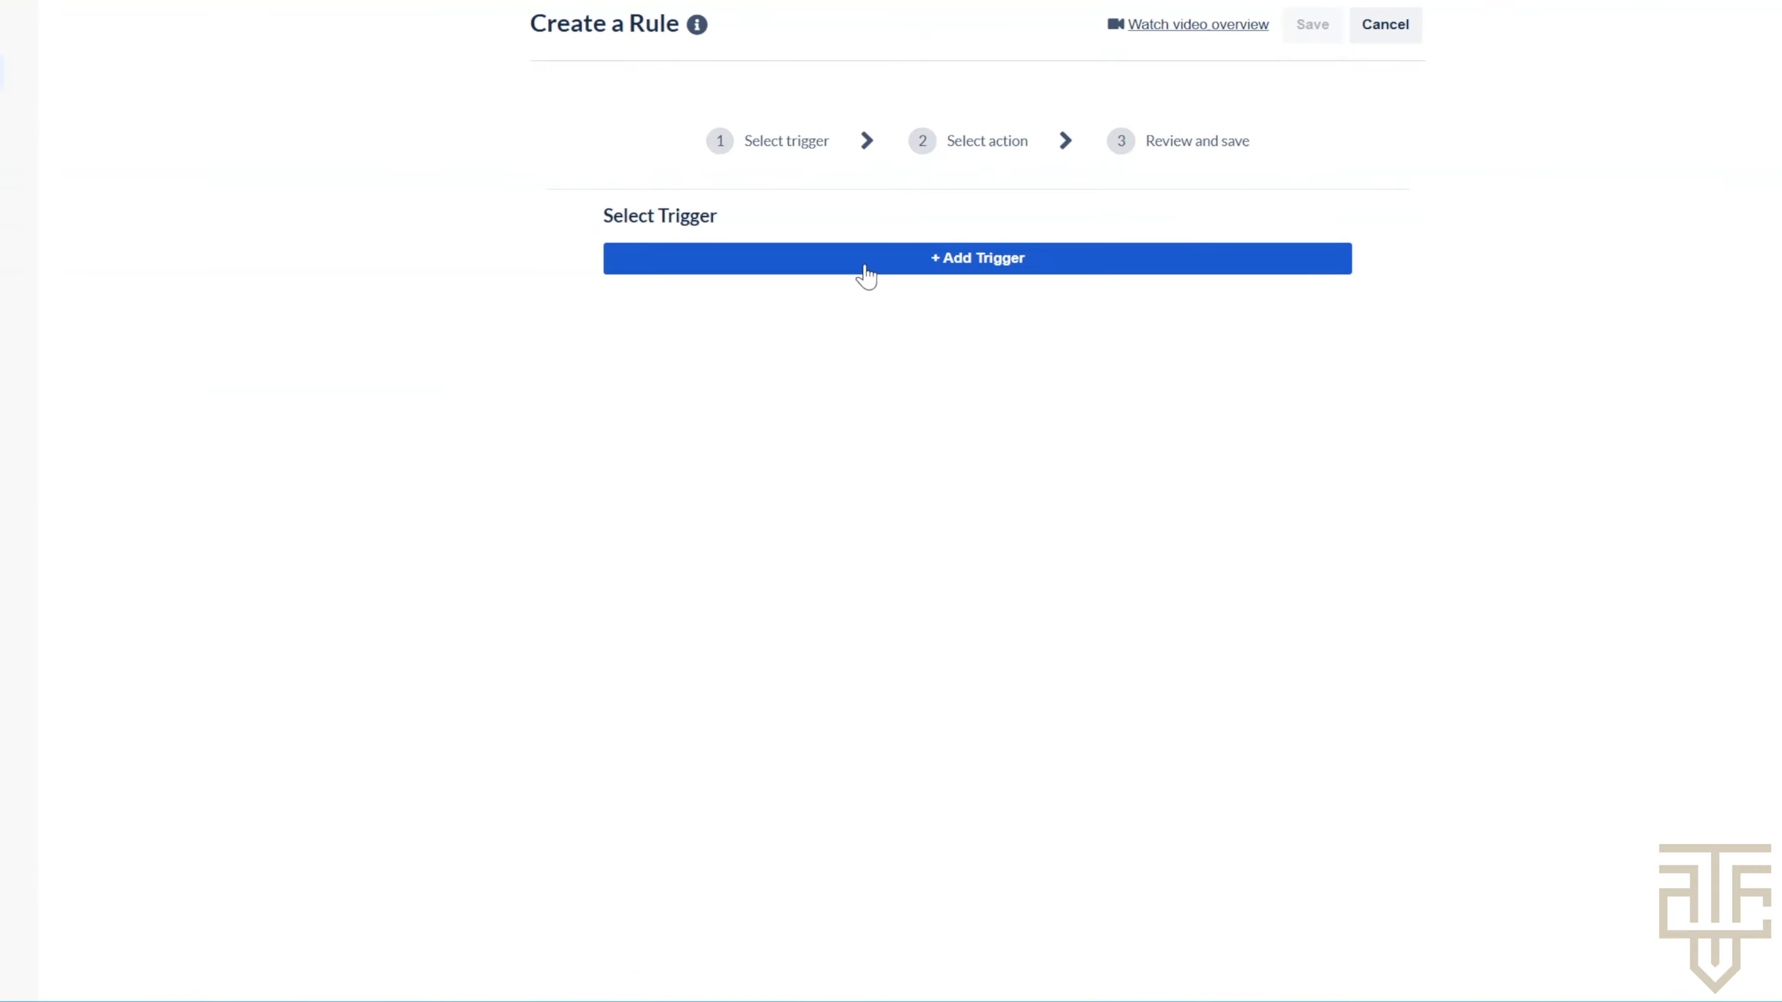
left_click(865, 268)
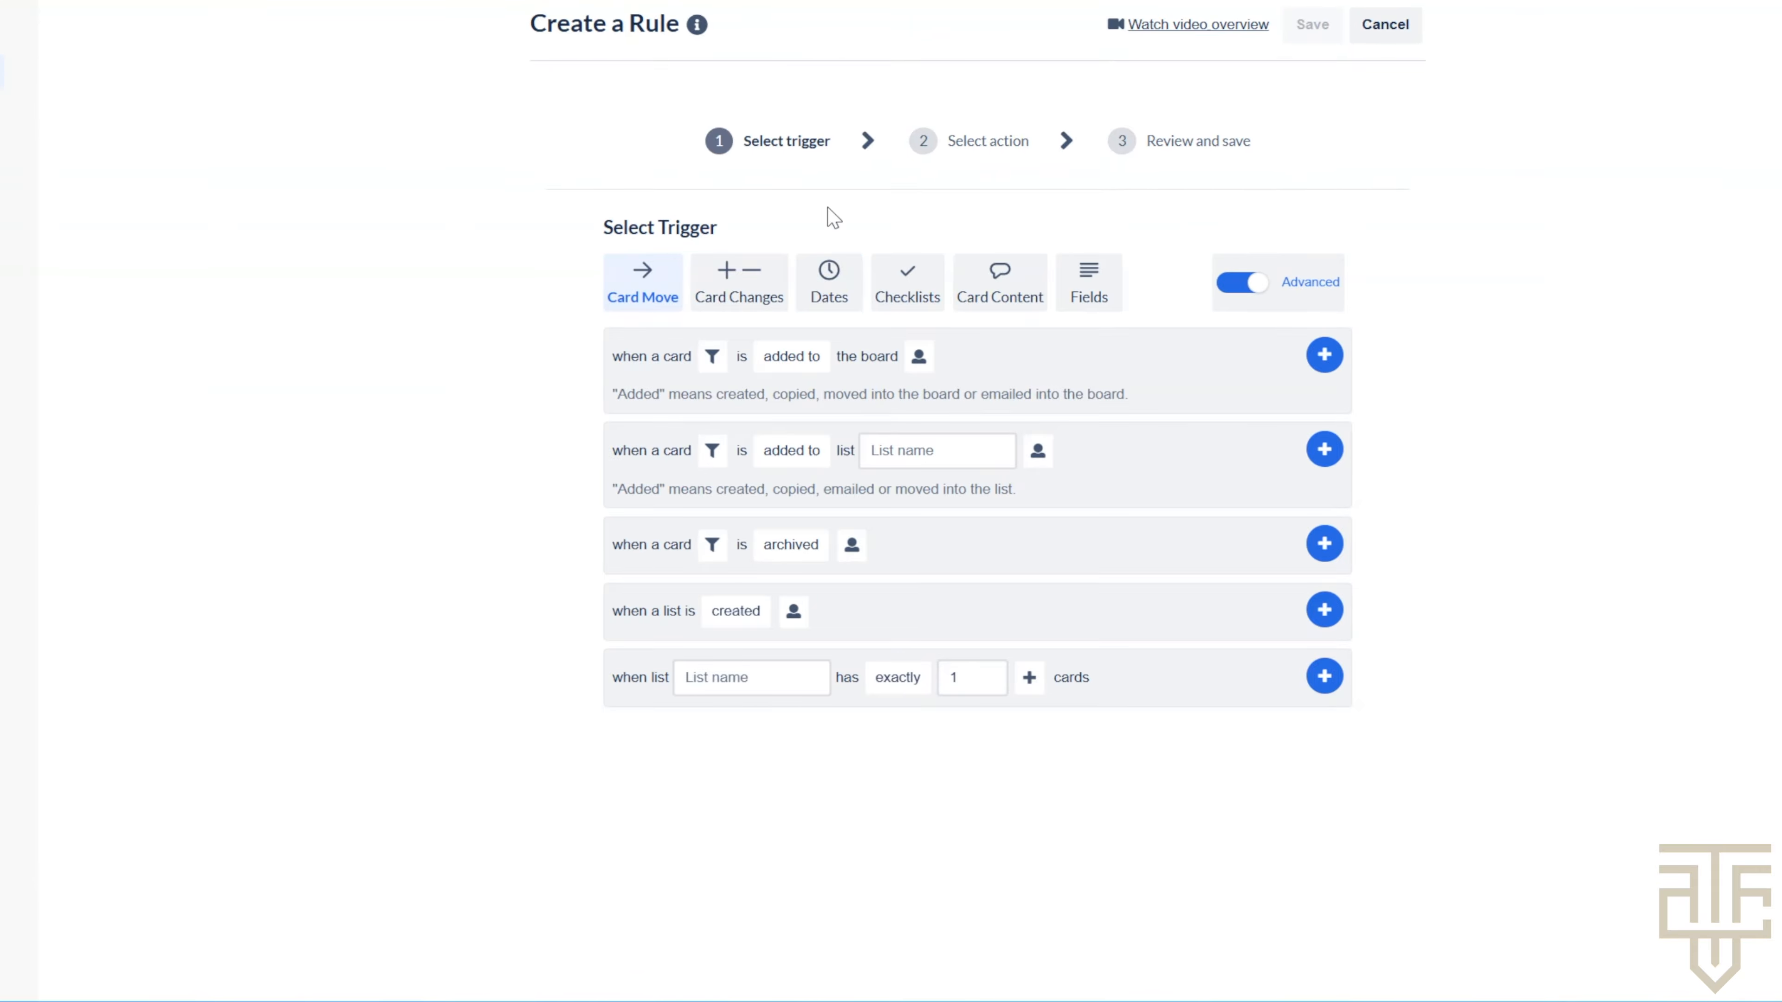
left_click(903, 284)
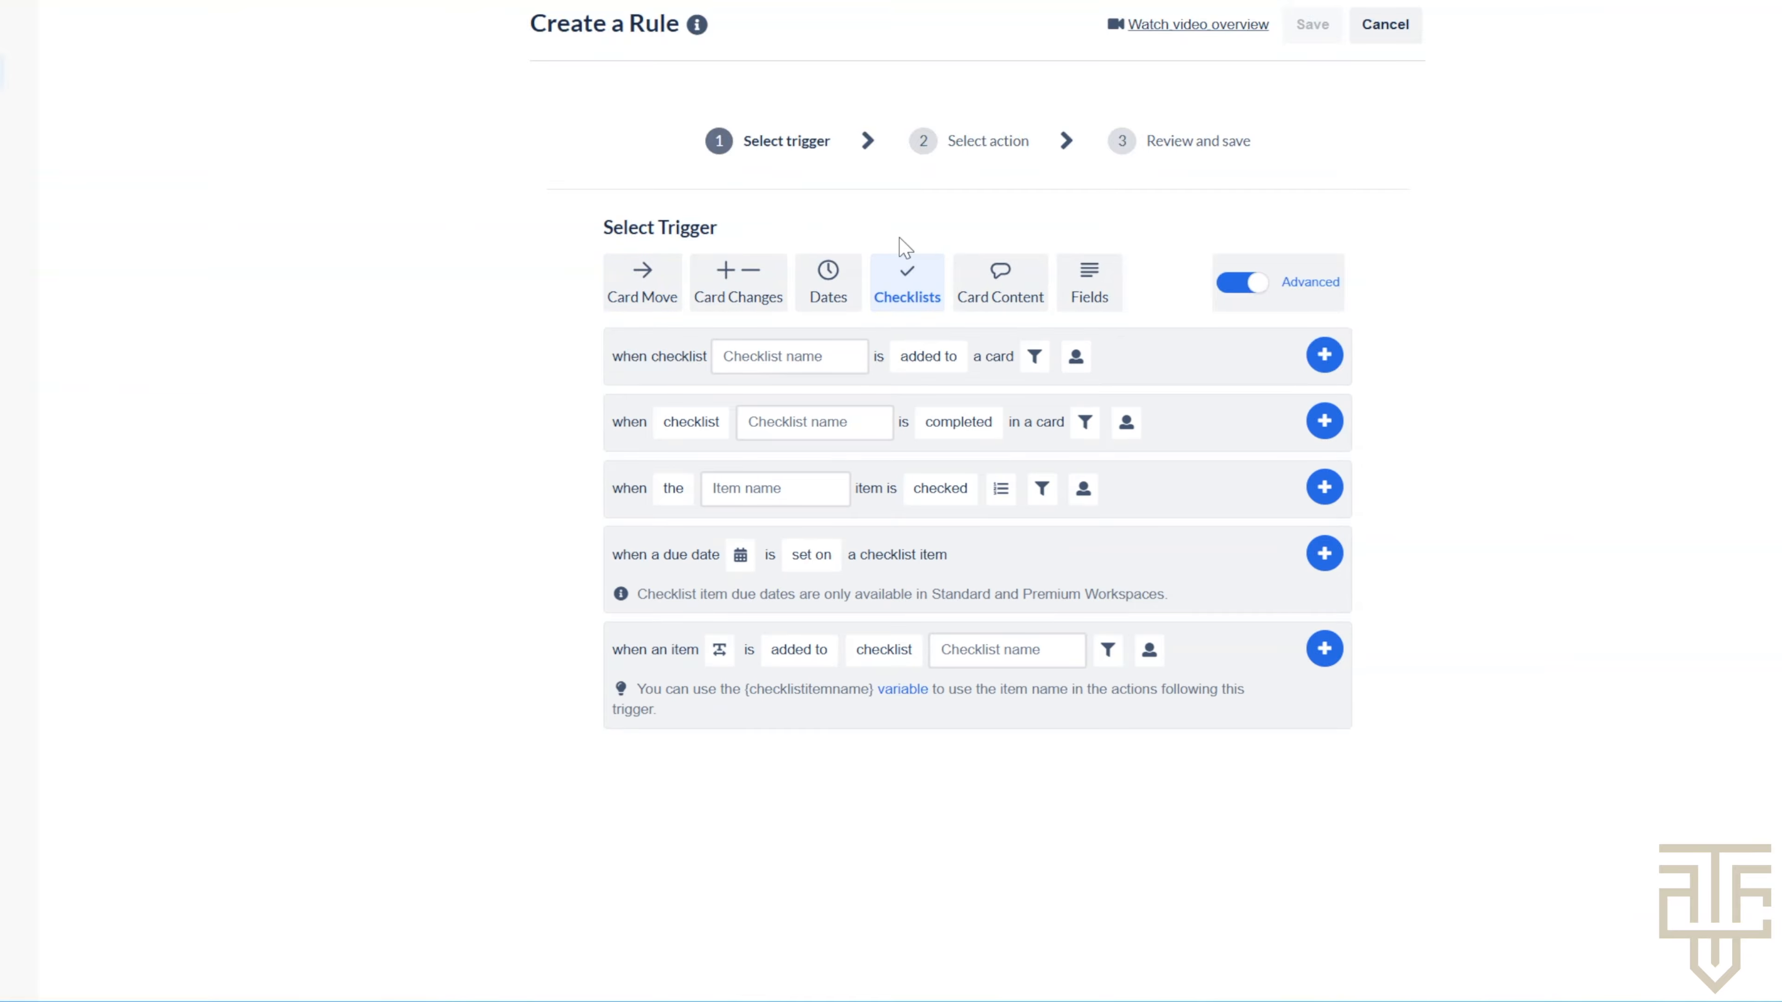
left_click(679, 422)
left_click(749, 414)
left_click(803, 422)
type("Con")
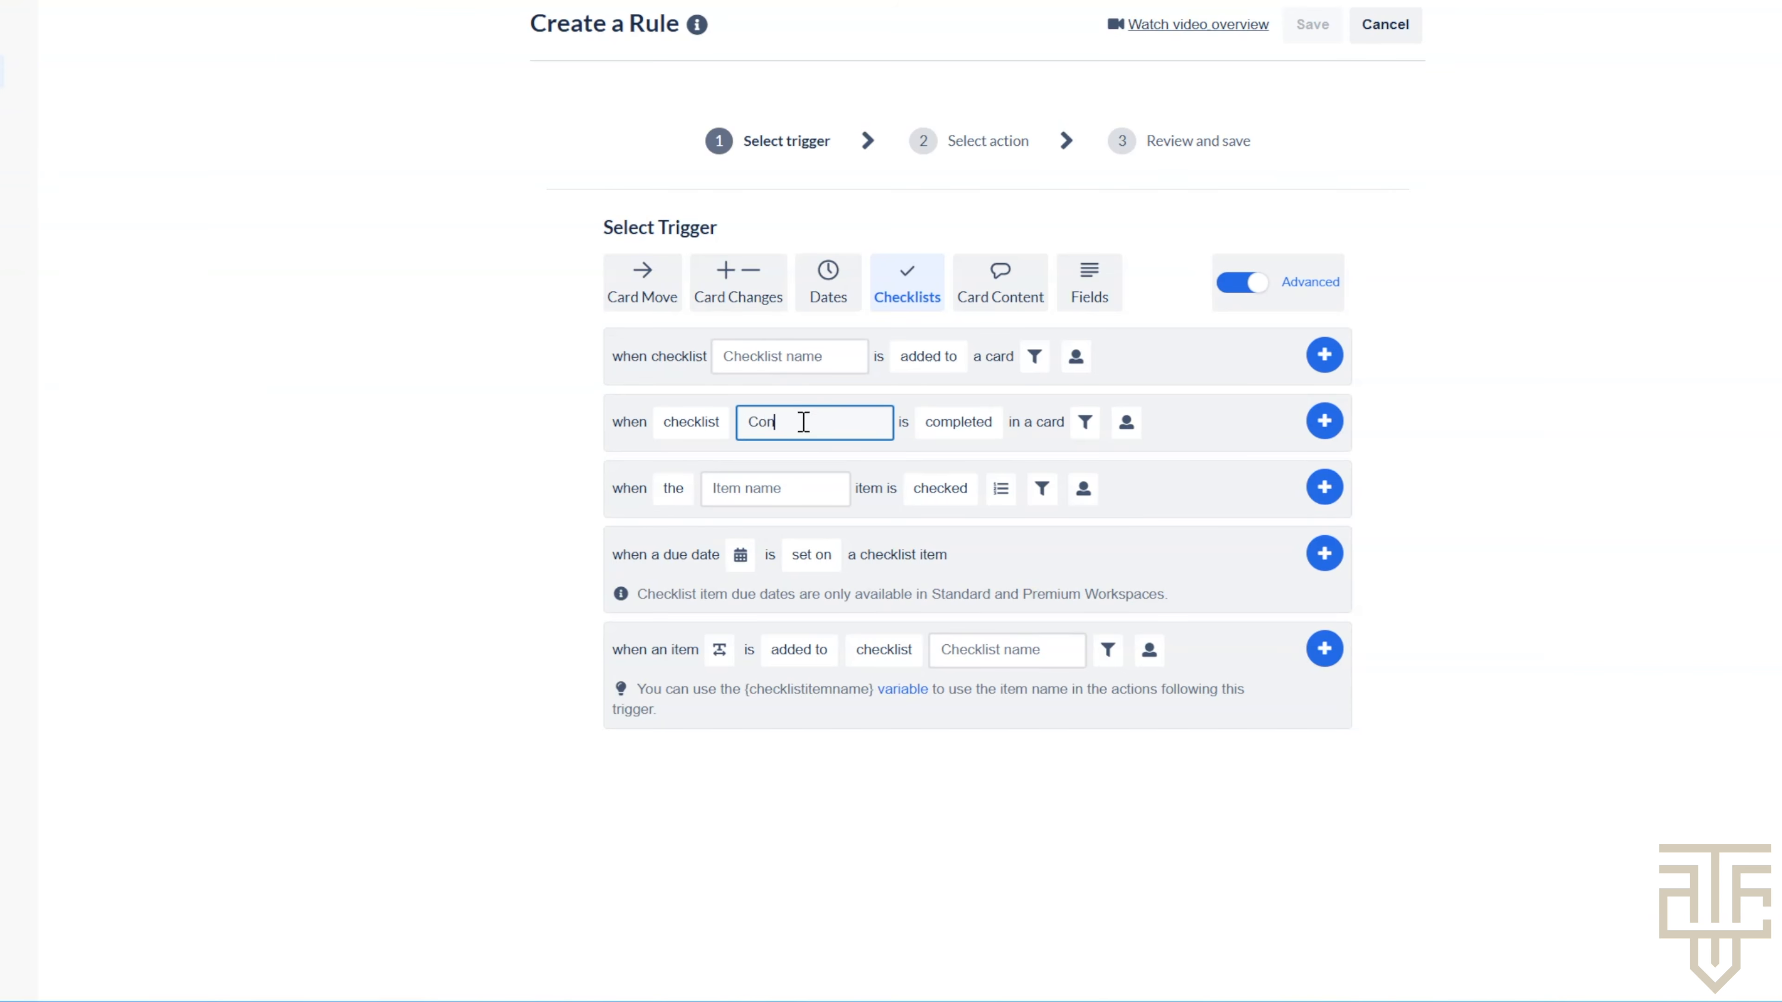
type("tent Production Checklist")
left_click(921, 422)
left_click(966, 458)
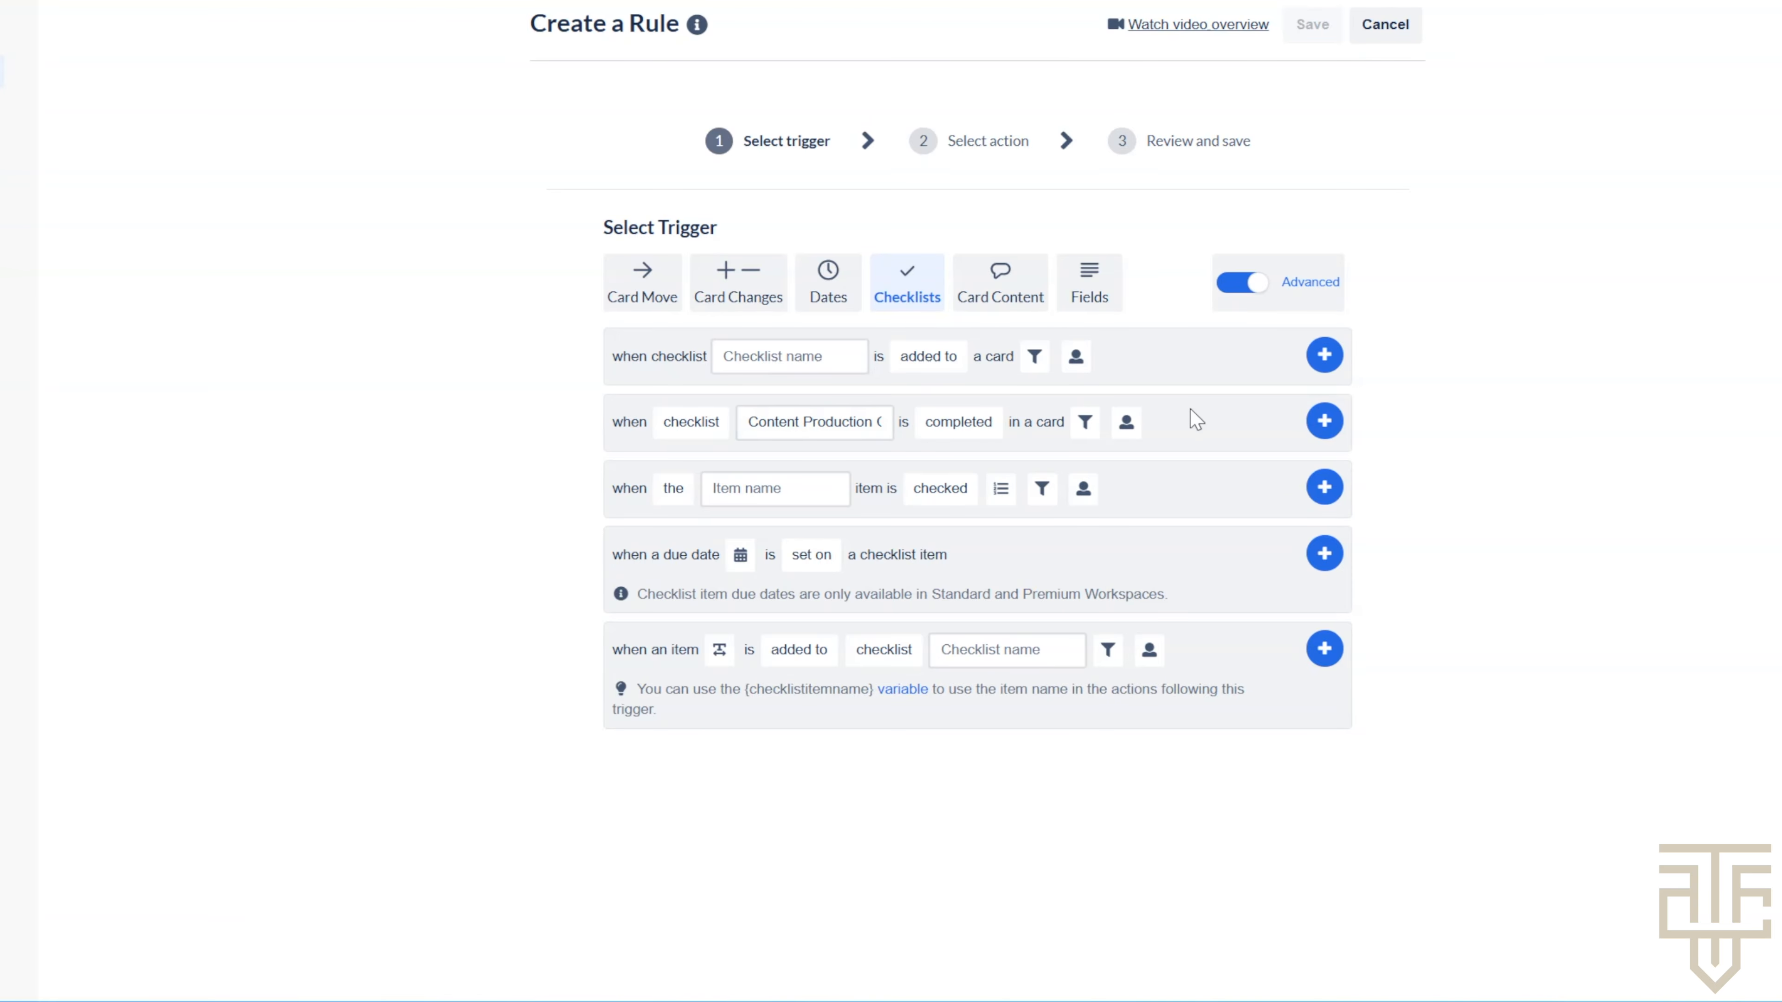
left_click(1323, 422)
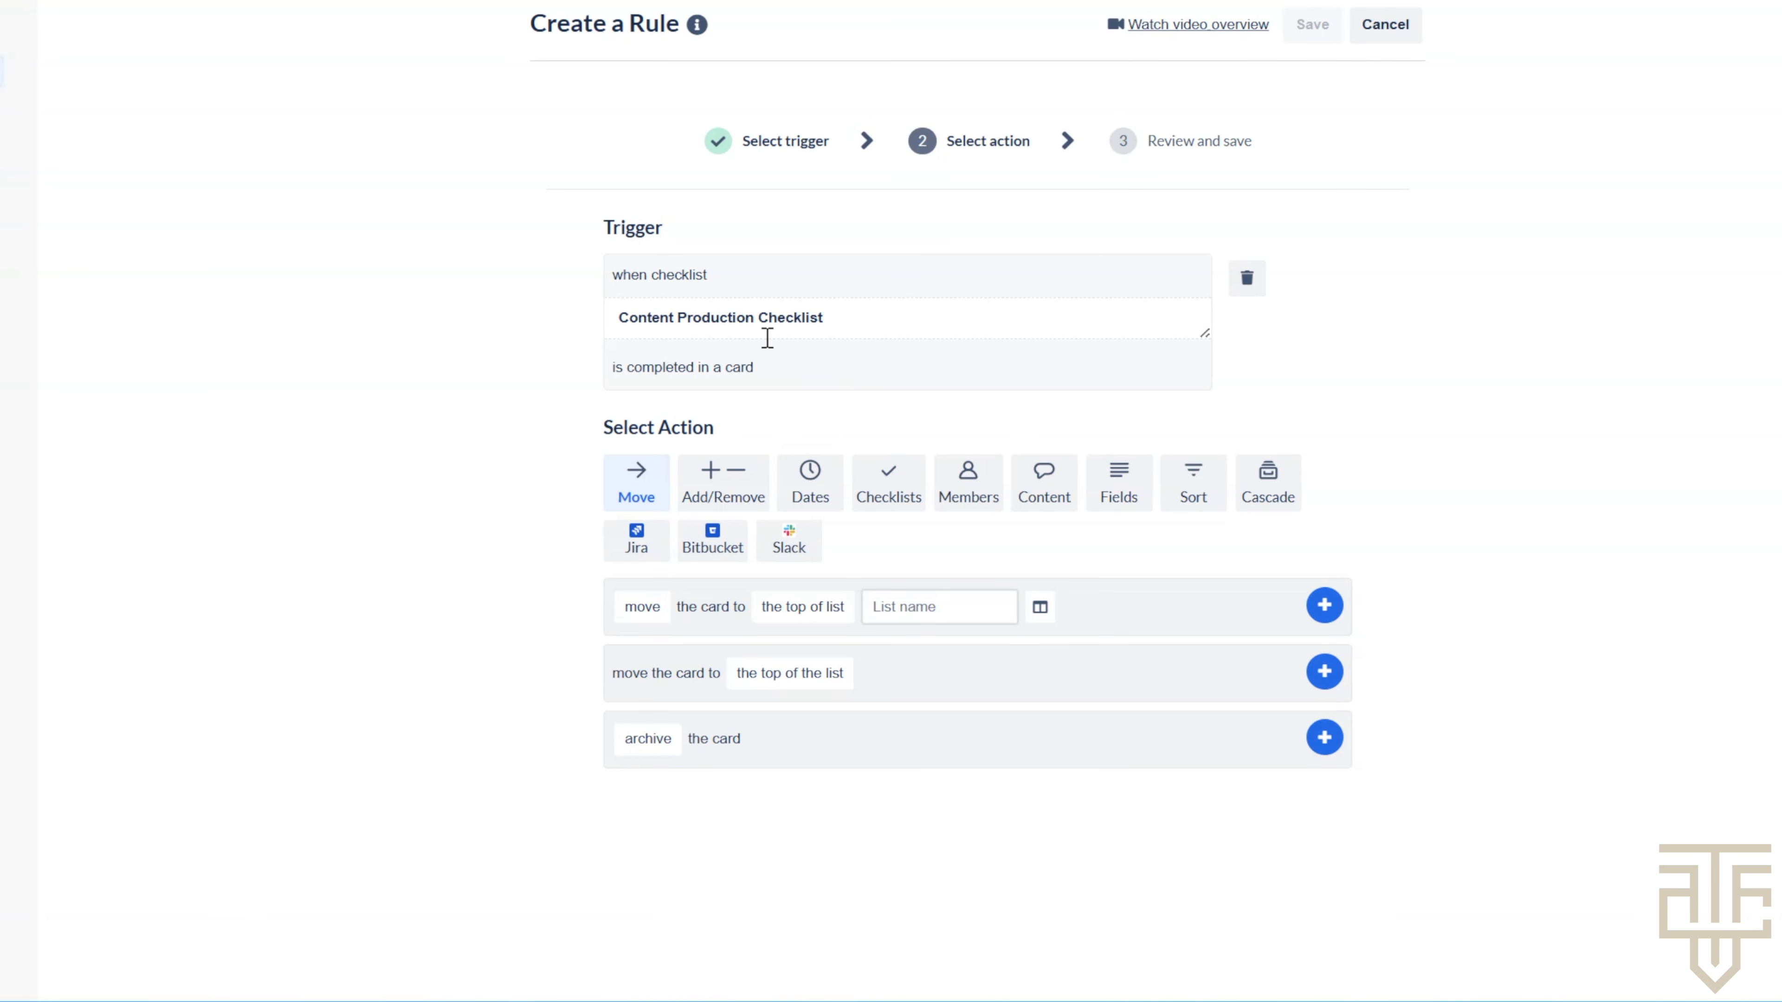
- Add an action that moves the card to the top of the READY TO PUBLISH list, save the rule and return to the board
left_click(617, 607)
left_click(822, 606)
left_click(940, 607)
left_click(841, 619)
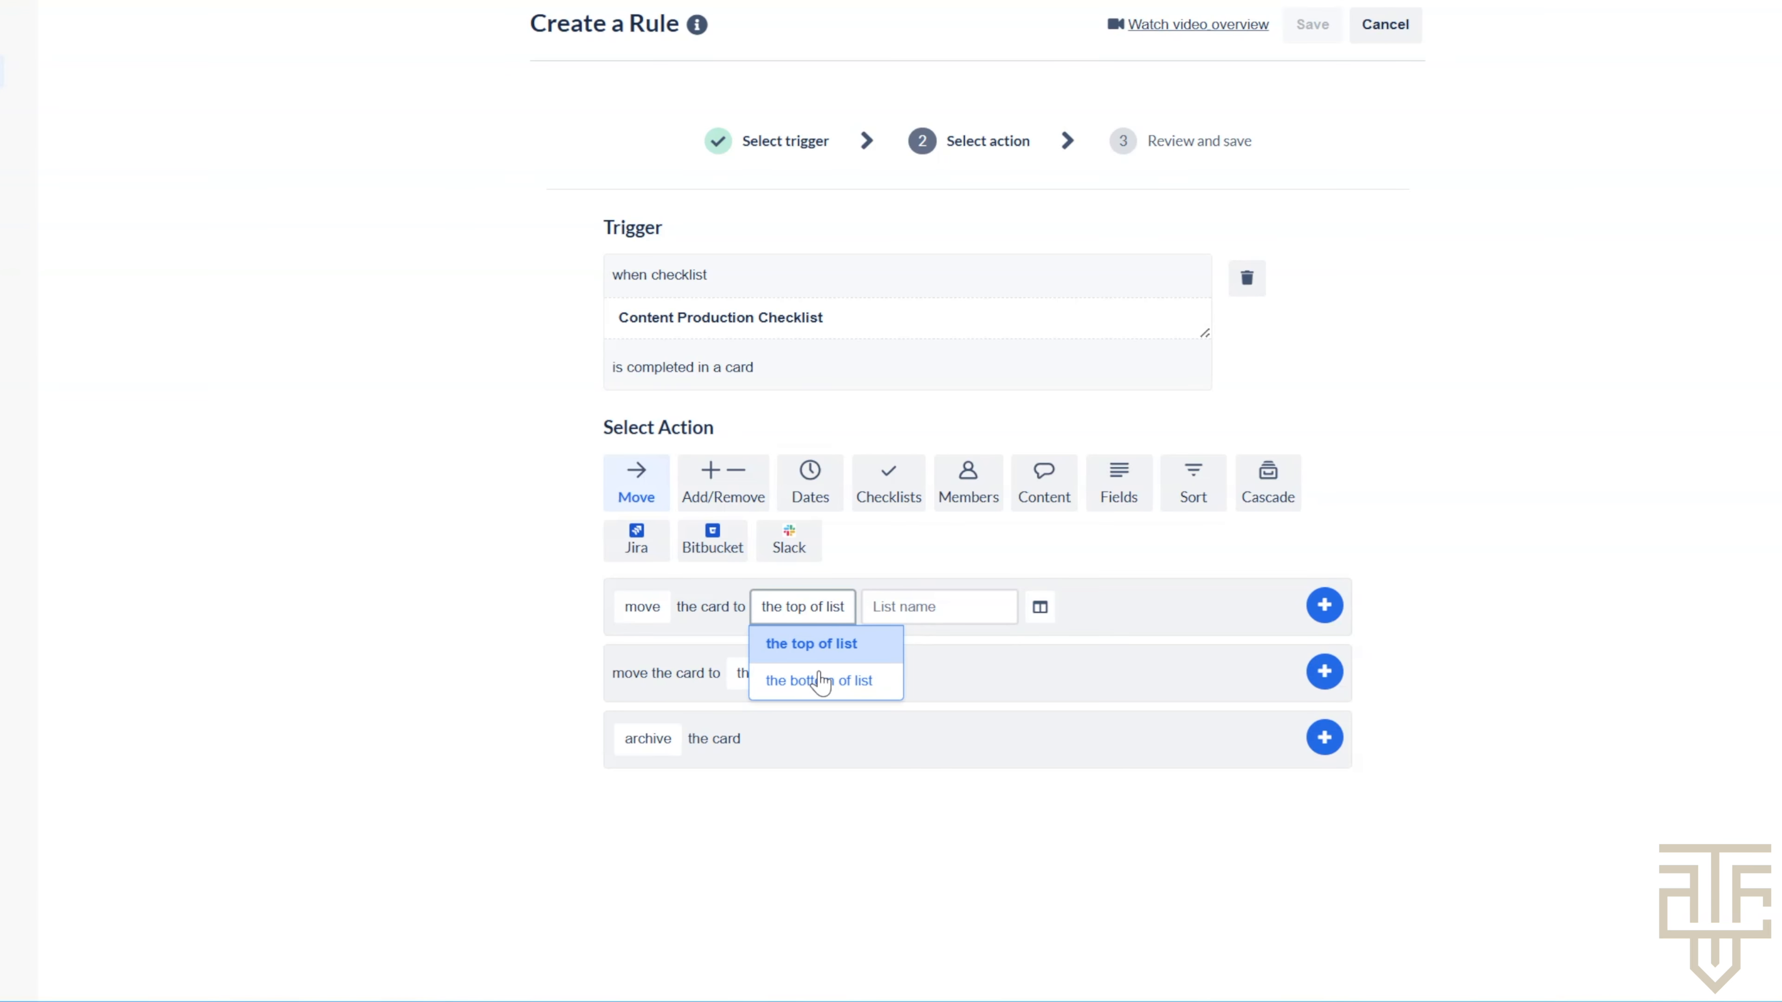
left_click(953, 605)
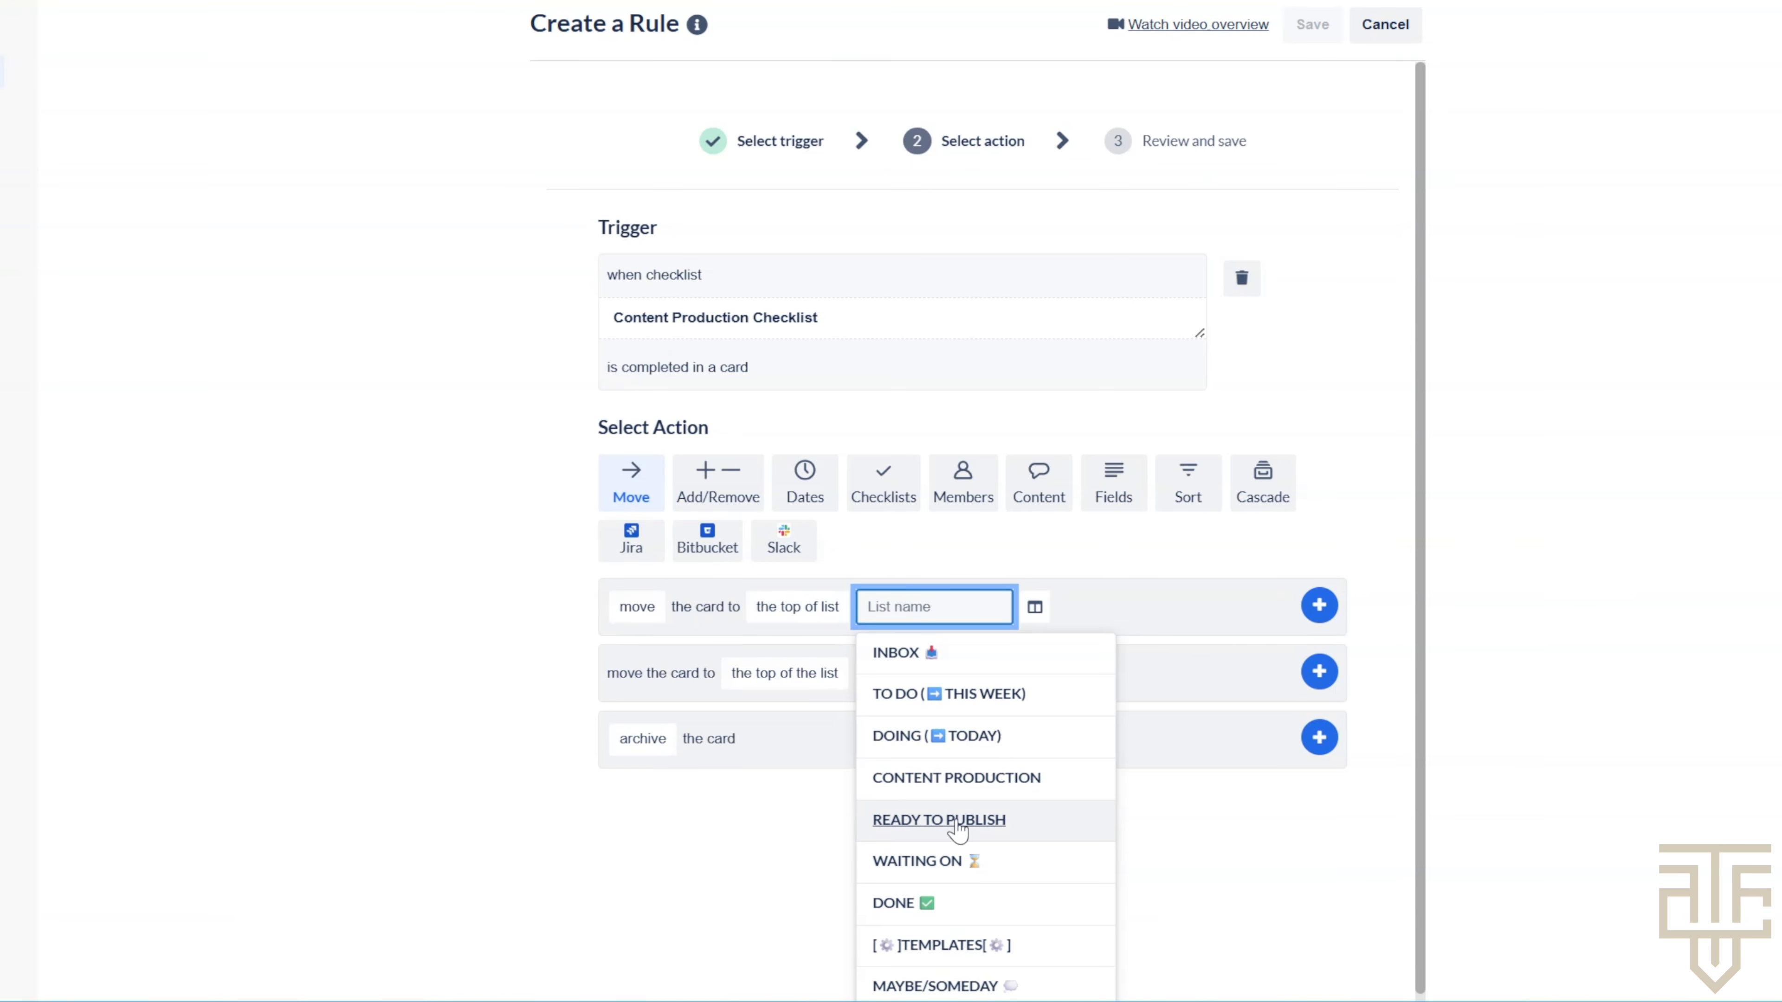
left_click(928, 822)
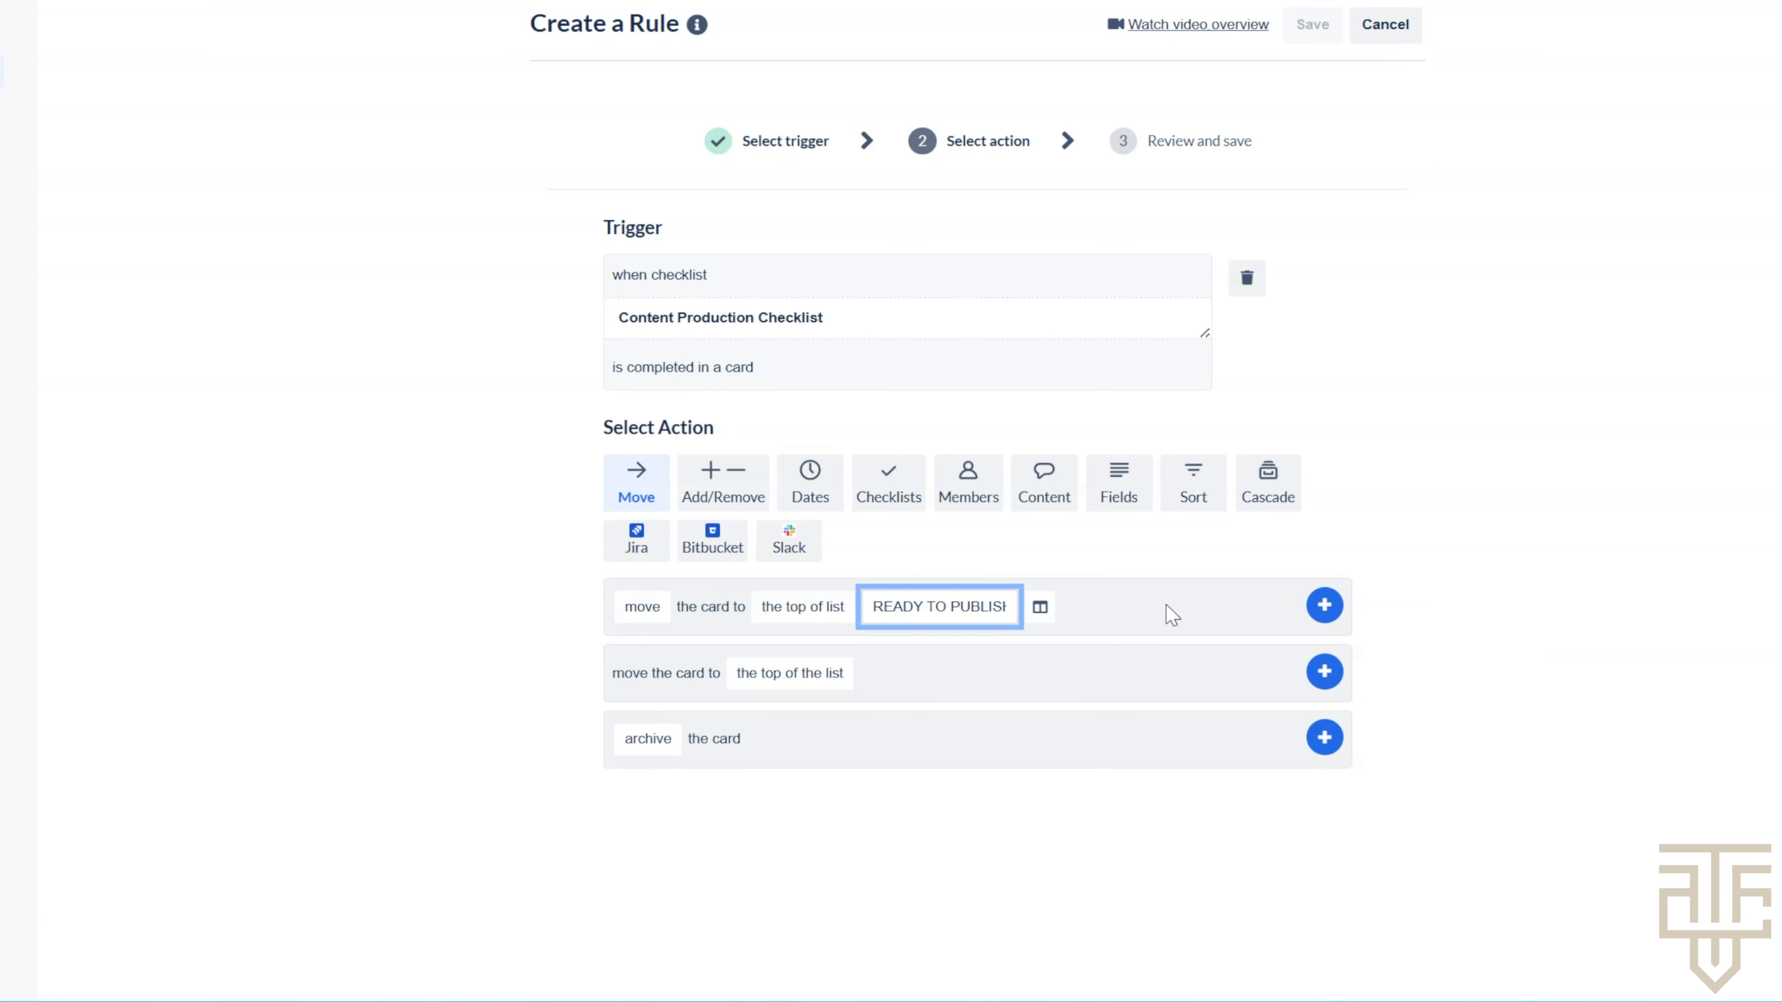
left_click(1324, 605)
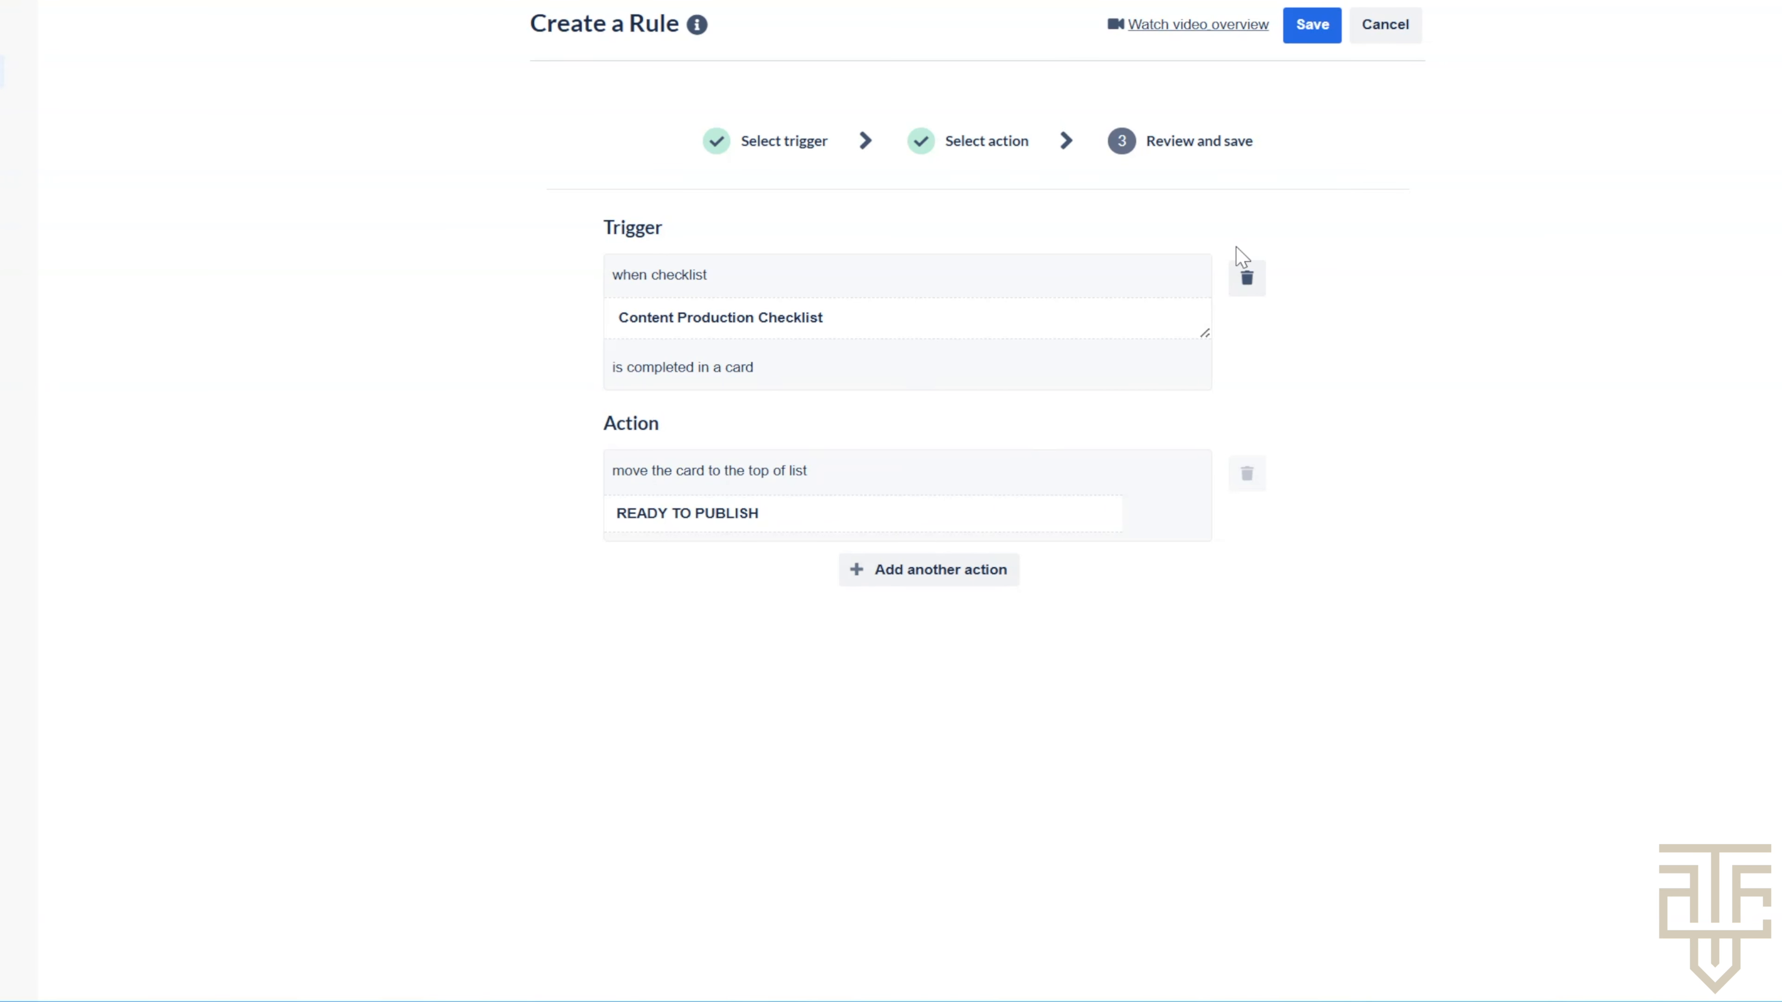
left_click(1311, 25)
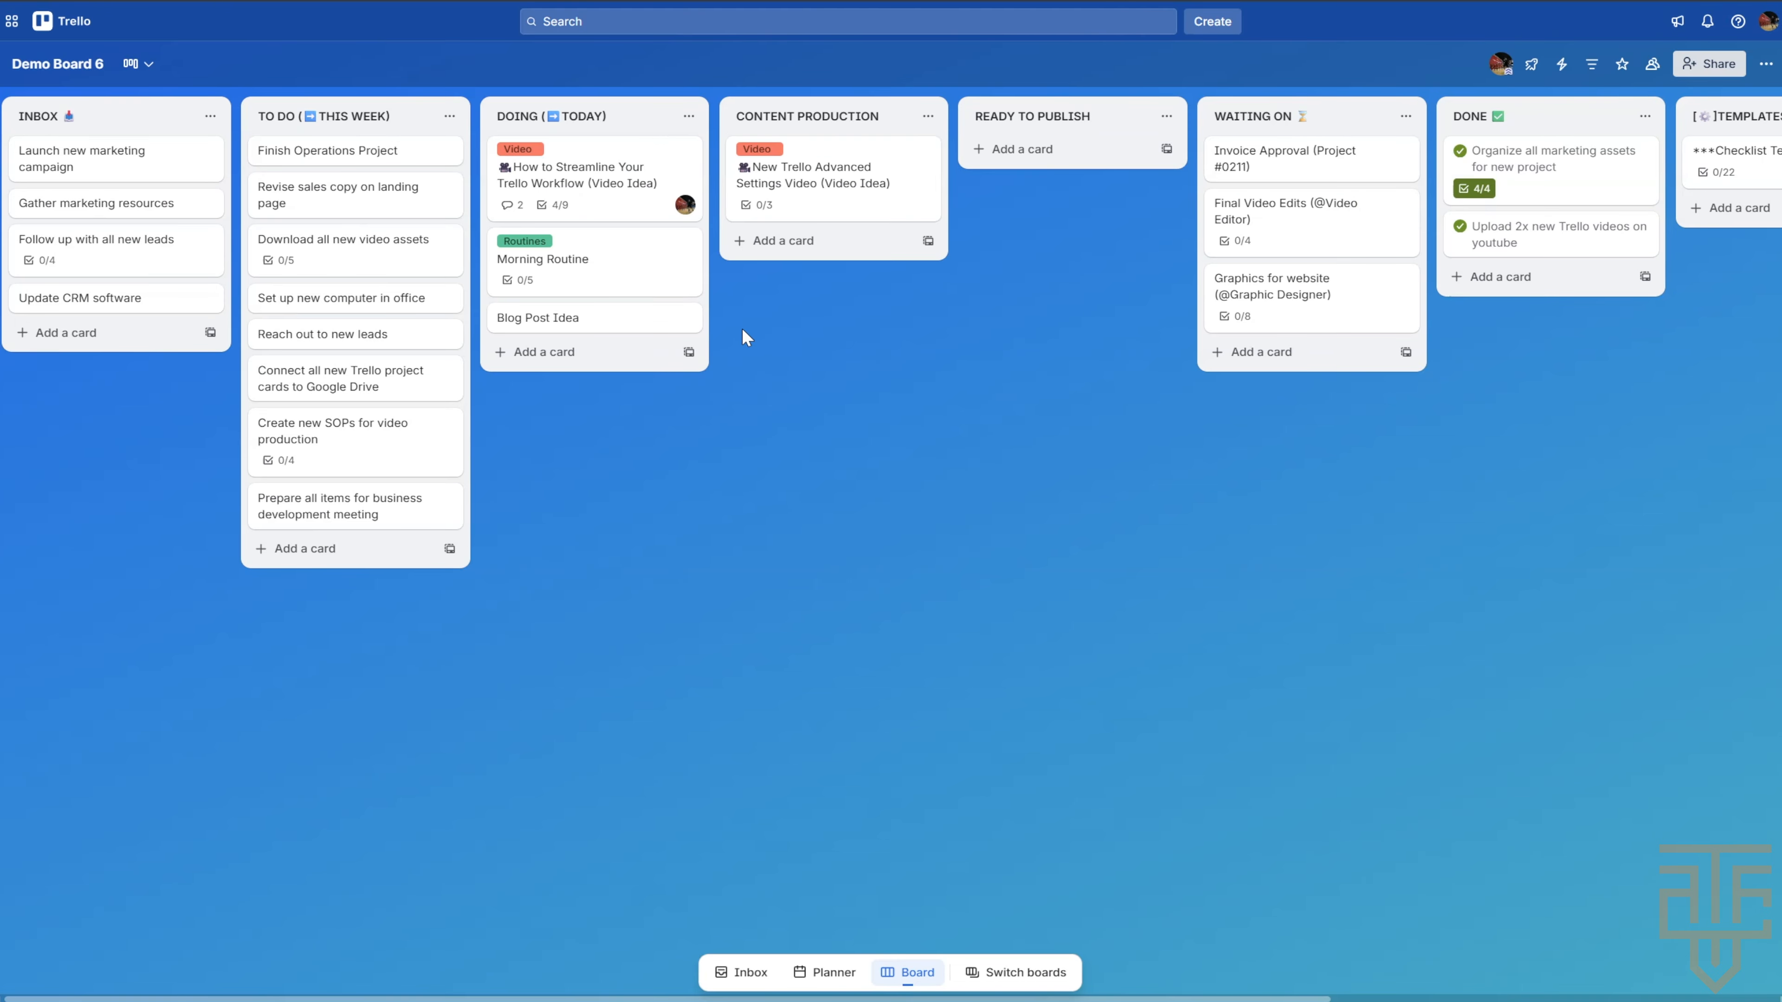
- Test the rule by moving "Finish Operations Project" to CONTENT PRODUCTION and checking all three "Content Production Checklist" items, and review the card in READY TO PUBLISH
left_click_drag(407, 151, 824, 254)
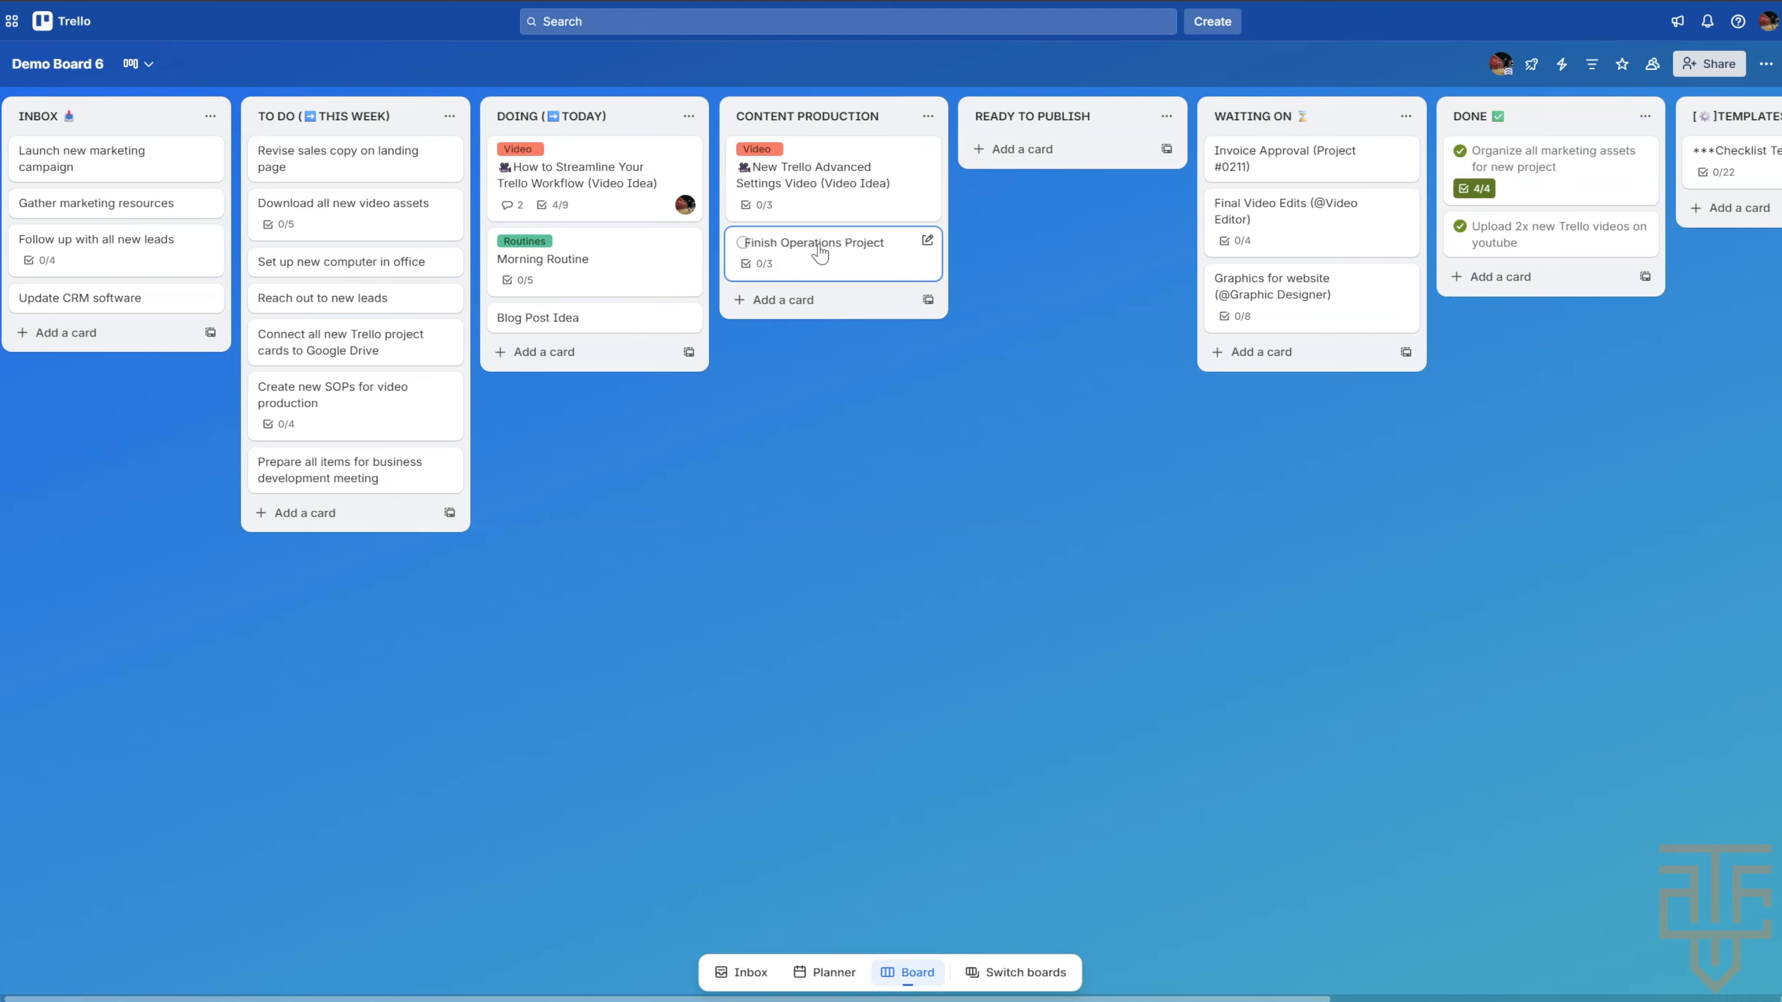
left_click(834, 243)
left_click(466, 382)
left_click(465, 411)
left_click(466, 441)
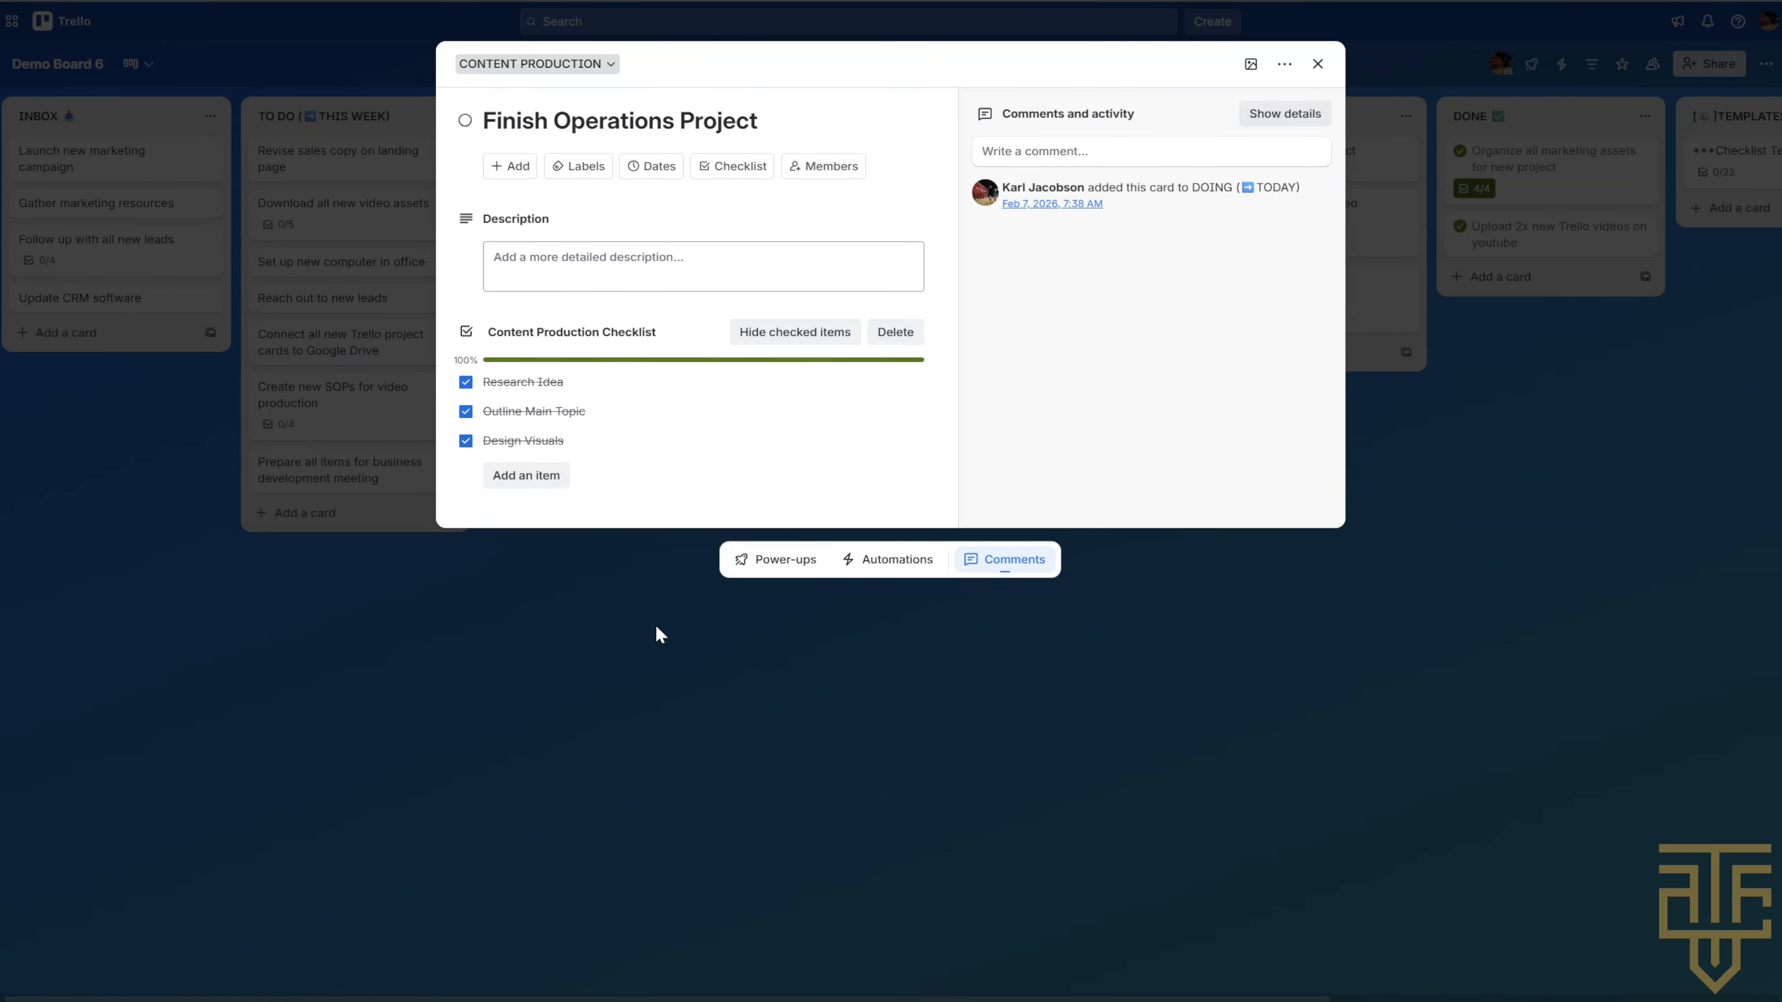
left_click(655, 624)
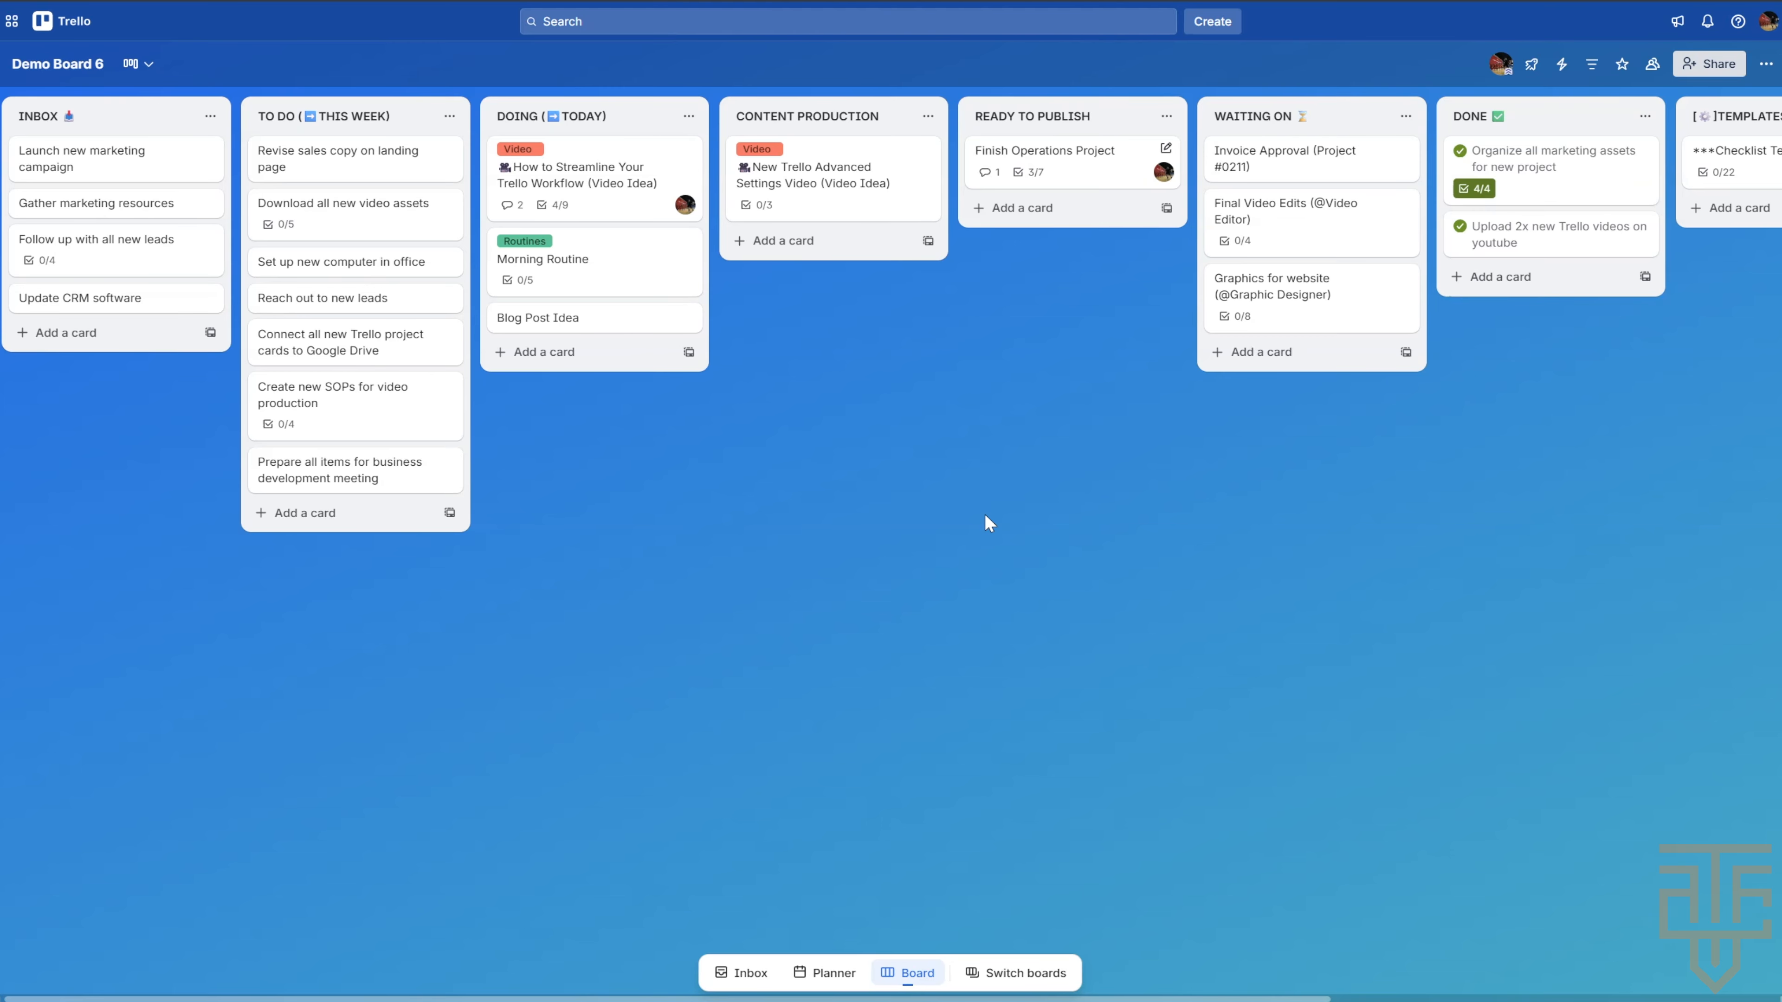
left_click(1095, 169)
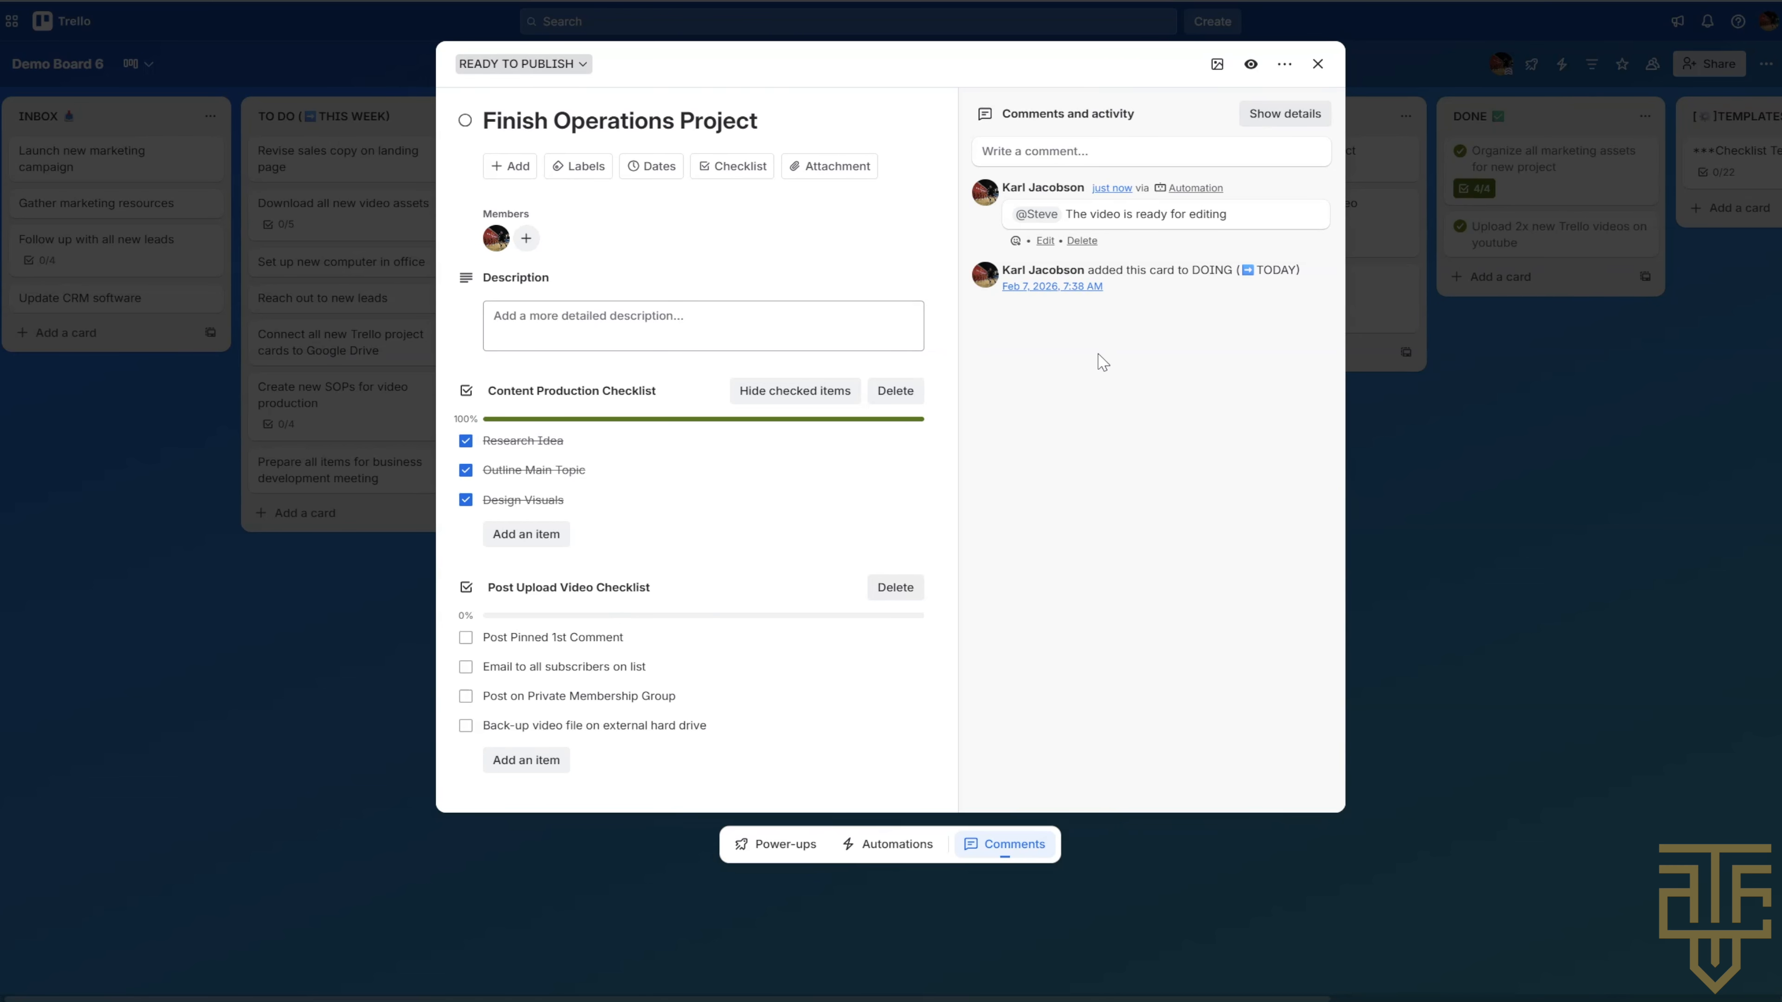
left_click(1317, 64)
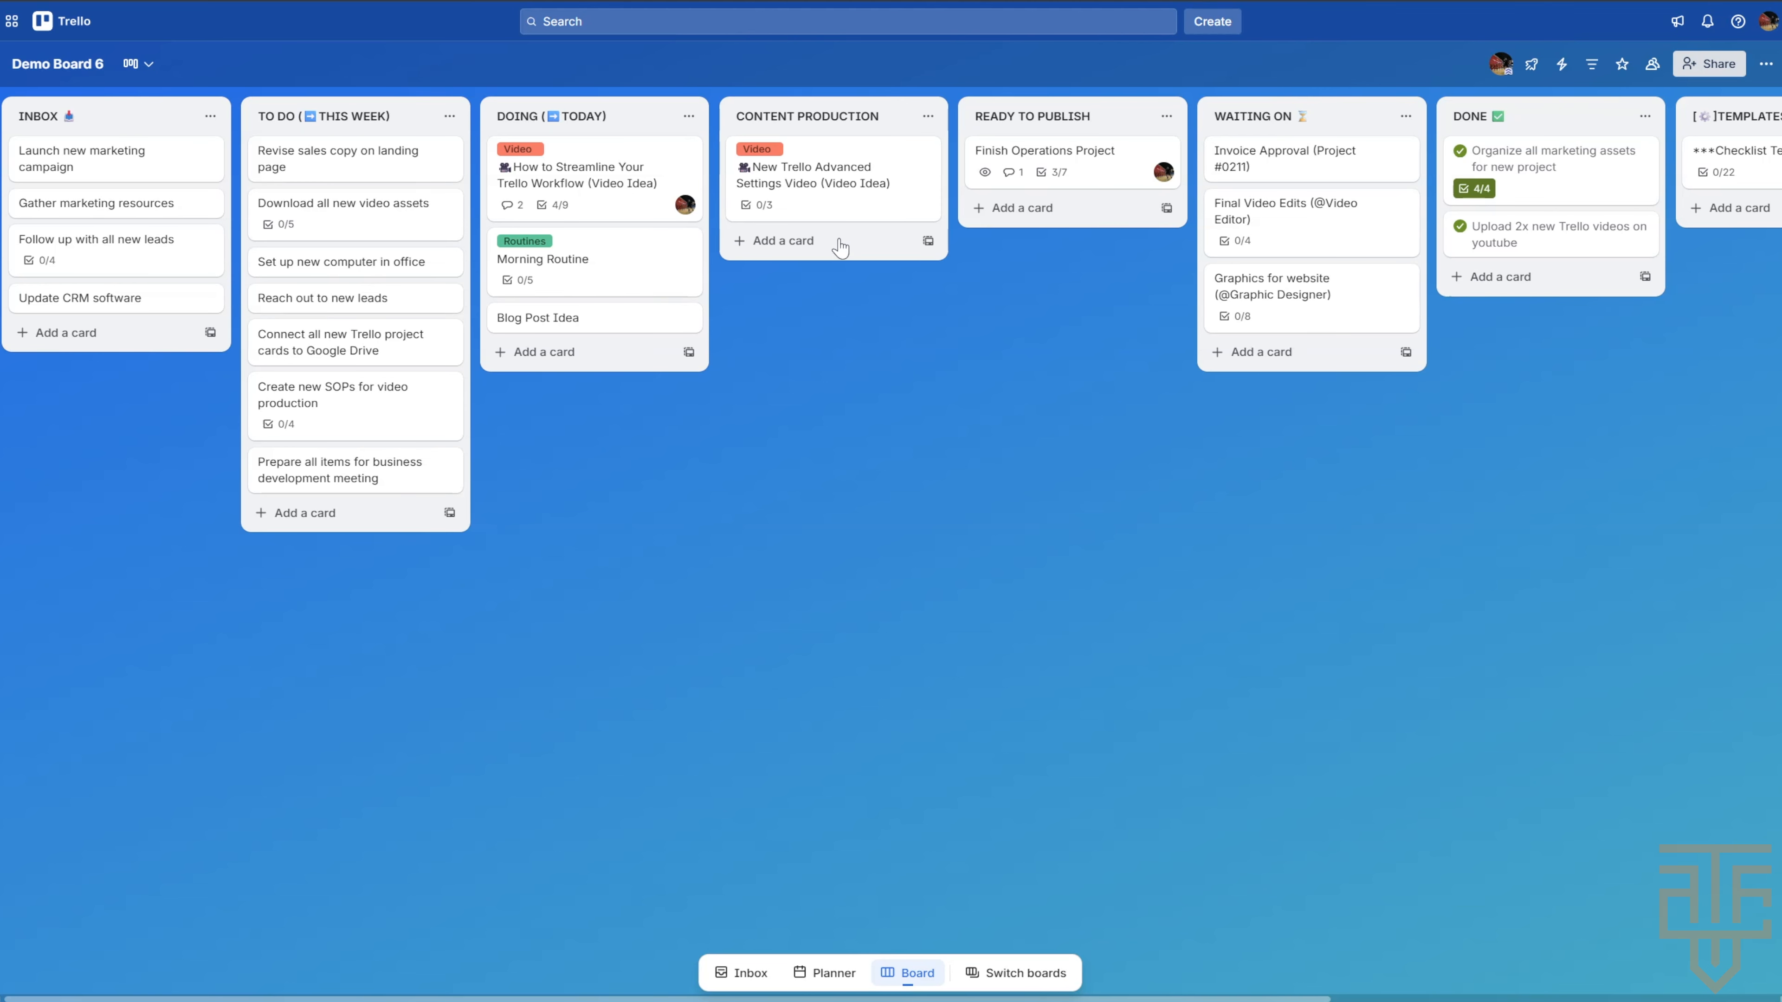